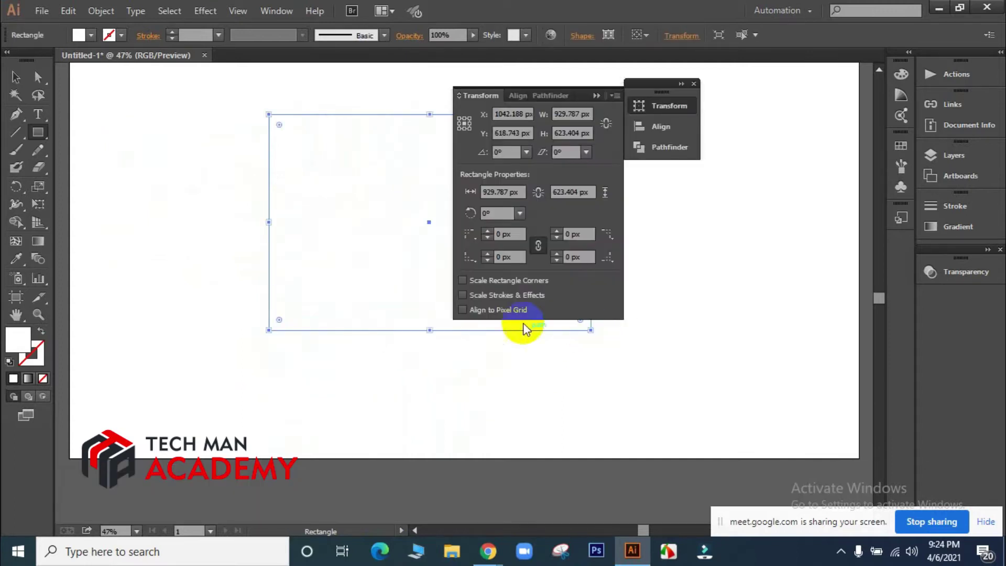
Fill the drawn rectangle with the yellow swatch
left_click(694, 85)
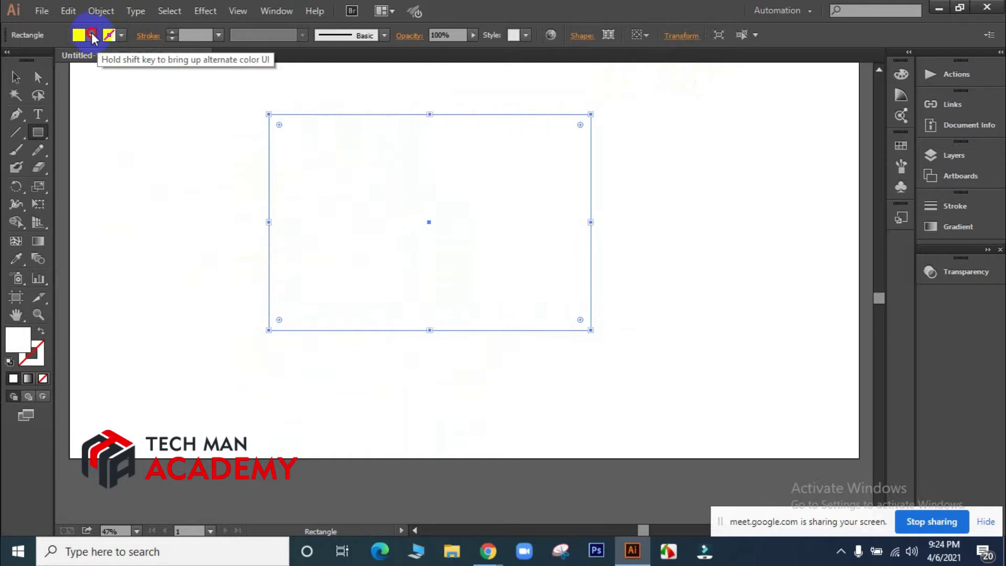
left_click(92, 35)
left_click(21, 70)
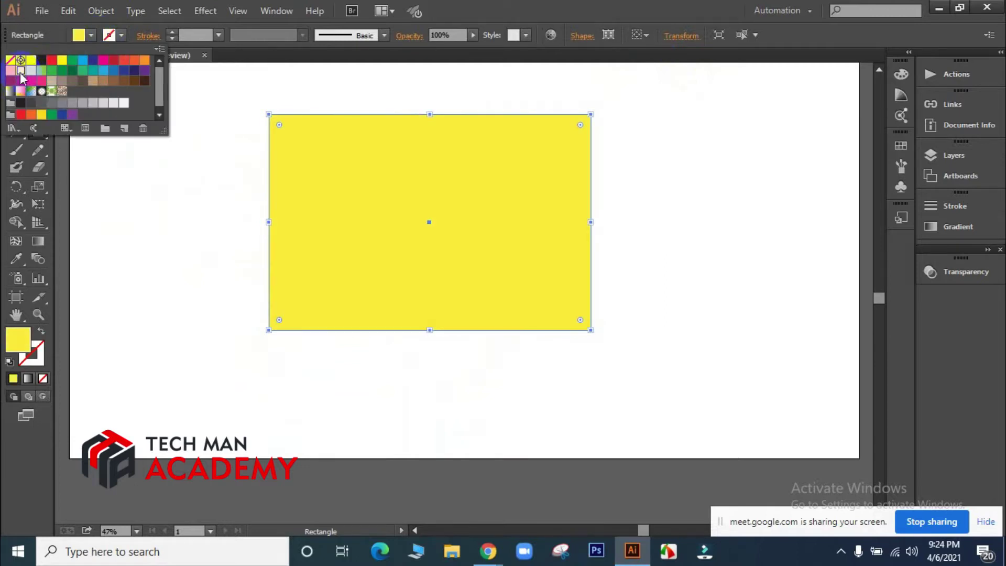
Move the yellow rectangle to the left side of the artboard, leaving free space beside it
left_click(16, 77)
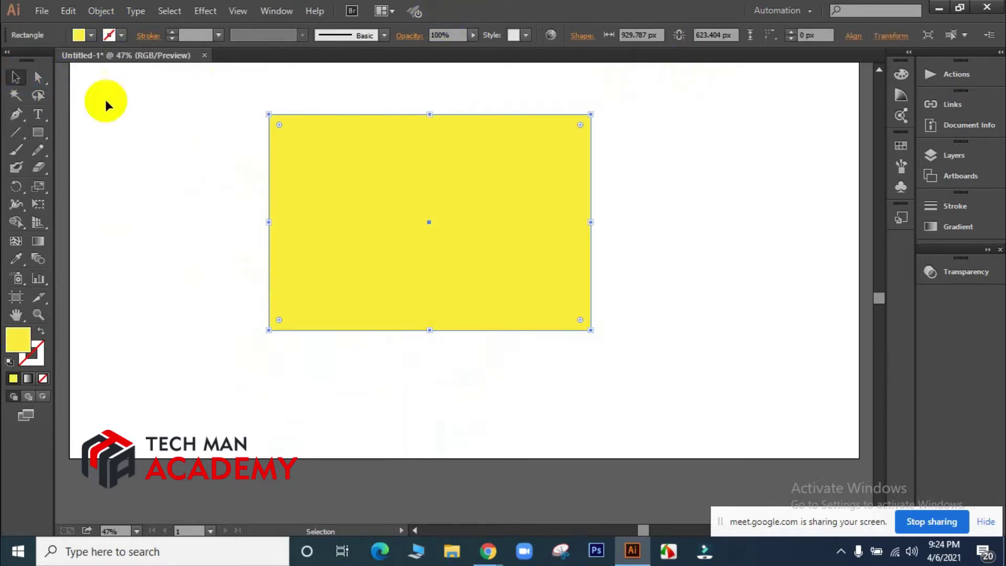
left_click_drag(539, 238, 409, 236)
left_click(593, 239)
scroll(593, 239, "up", 1)
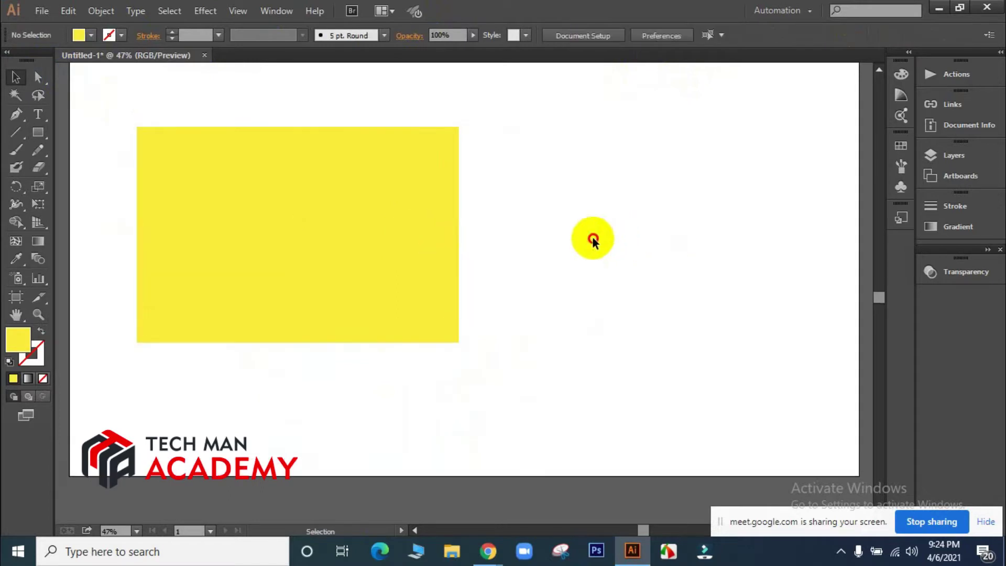
left_click_drag(268, 269, 272, 249)
scroll(272, 249, "up", 1)
left_click(509, 249)
left_click(202, 246)
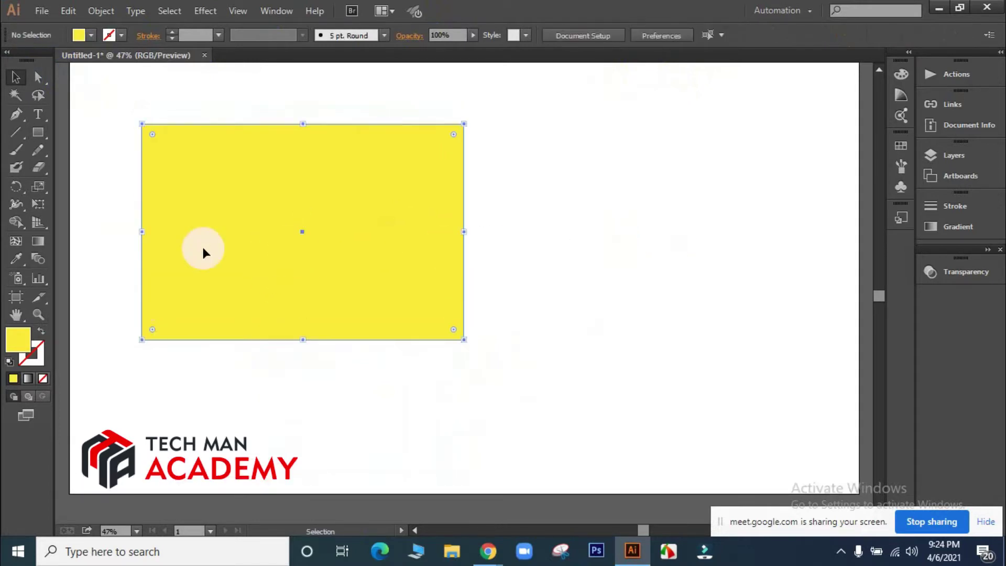
Draw a square of about 266 px to the right of the large rectangle, aligned with its top edge
left_click(39, 137)
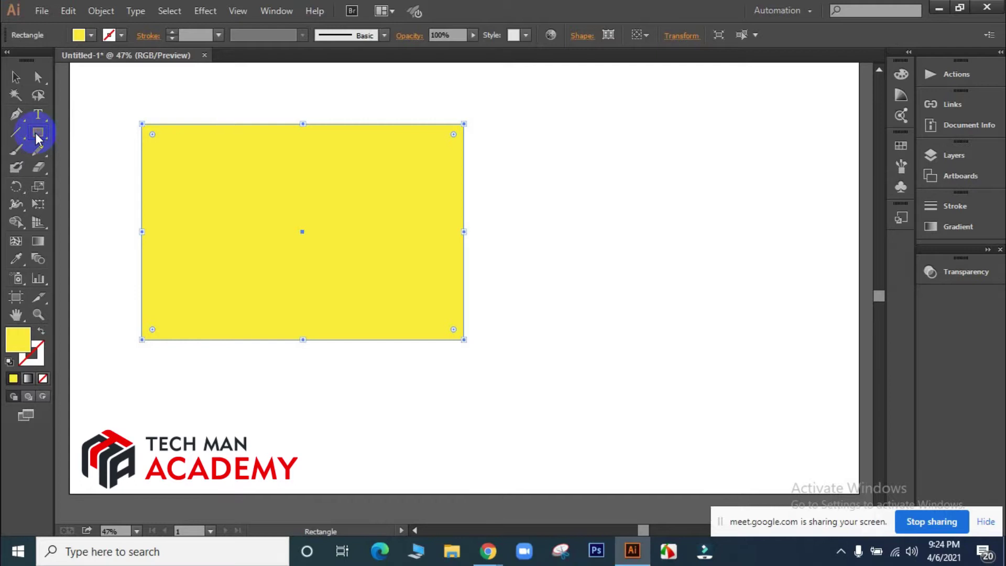
left_click(120, 135)
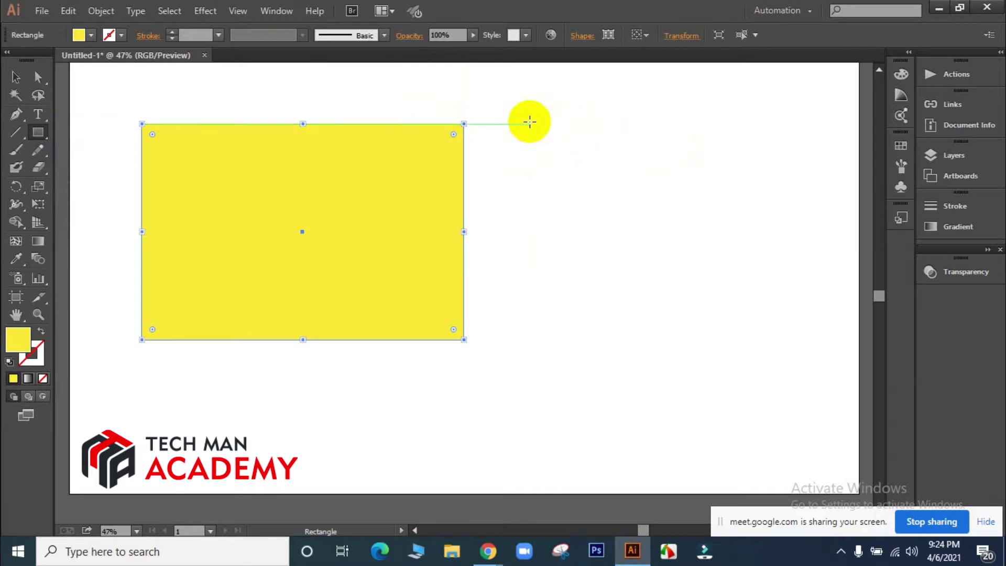
left_click_drag(529, 124, 599, 215)
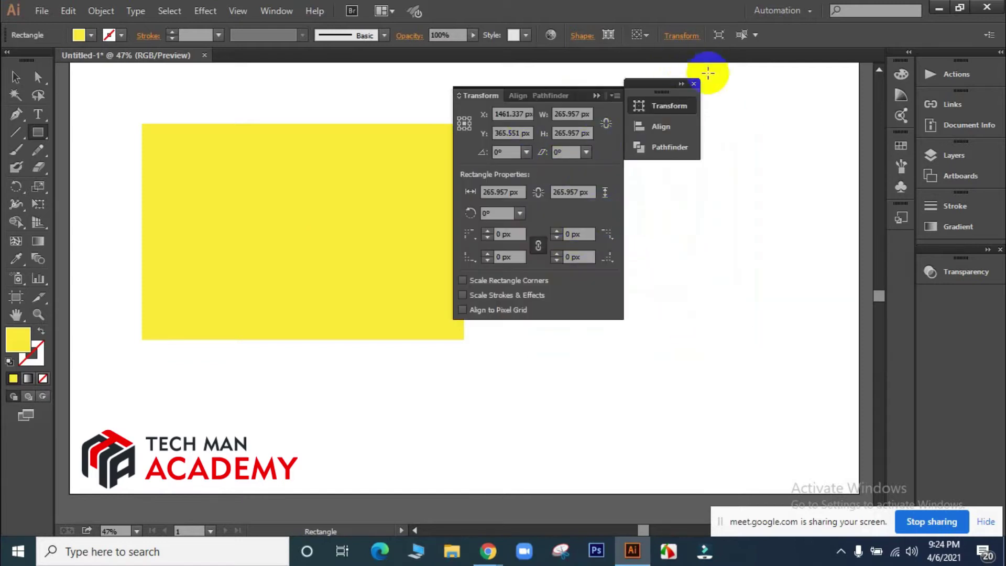
left_click(694, 84)
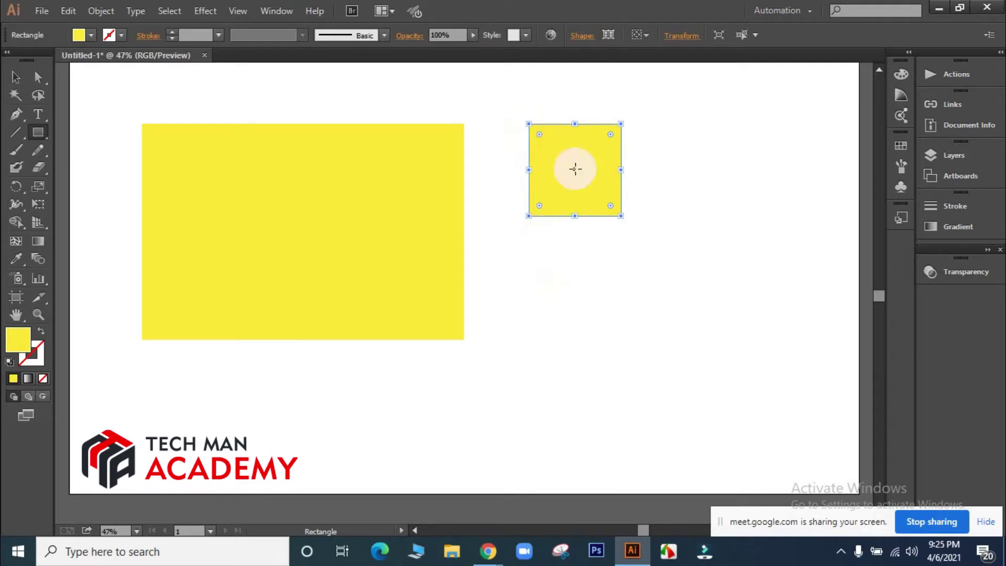
Draw a square of about 438 px from its centre below the small square and move it clear to the right
mouse_move(549, 277)
left_mouse_down()
mouse_move(616, 339)
mouse_move(567, 295)
mouse_move(617, 355)
mouse_move(541, 292)
mouse_move(625, 386)
mouse_move(503, 292)
mouse_move(622, 398)
mouse_move(515, 313)
mouse_move(622, 393)
mouse_move(526, 326)
mouse_move(615, 386)
mouse_move(562, 348)
mouse_move(613, 396)
mouse_move(535, 335)
mouse_move(587, 375)
mouse_move(545, 354)
left_mouse_up()
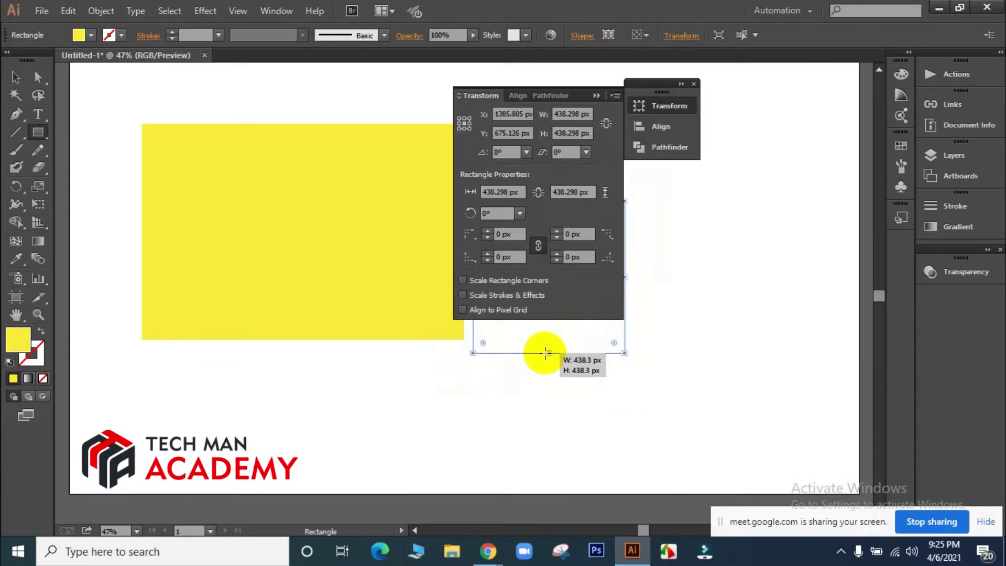
left_click(694, 85)
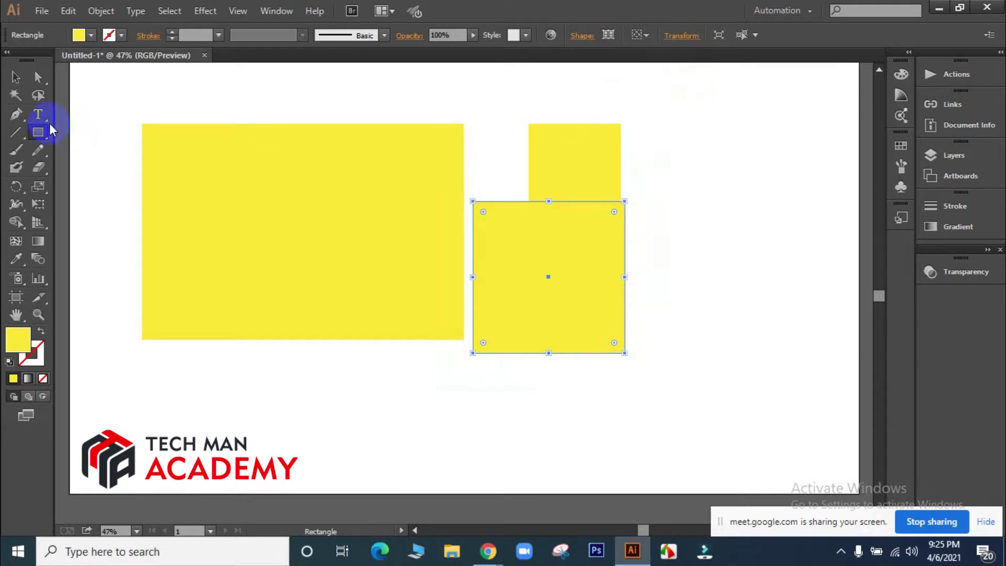
left_click(15, 78)
left_click(538, 287)
left_click_drag(539, 287, 741, 287)
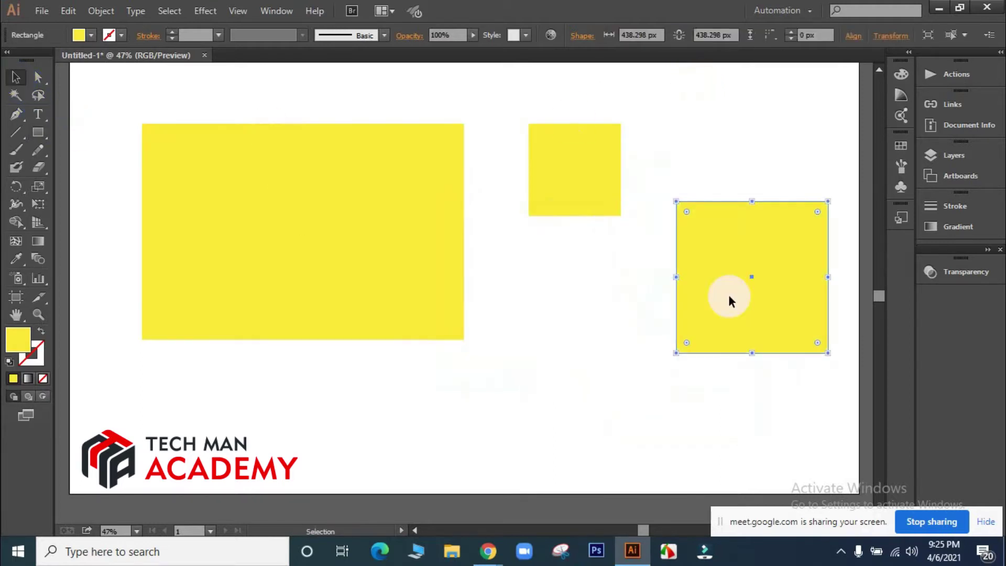
Move the small square closer to the rectangle and place the larger square beside it at a similar height
left_click(540, 297)
left_click_drag(597, 170, 556, 178)
left_click_drag(735, 270, 678, 202)
left_click(567, 297)
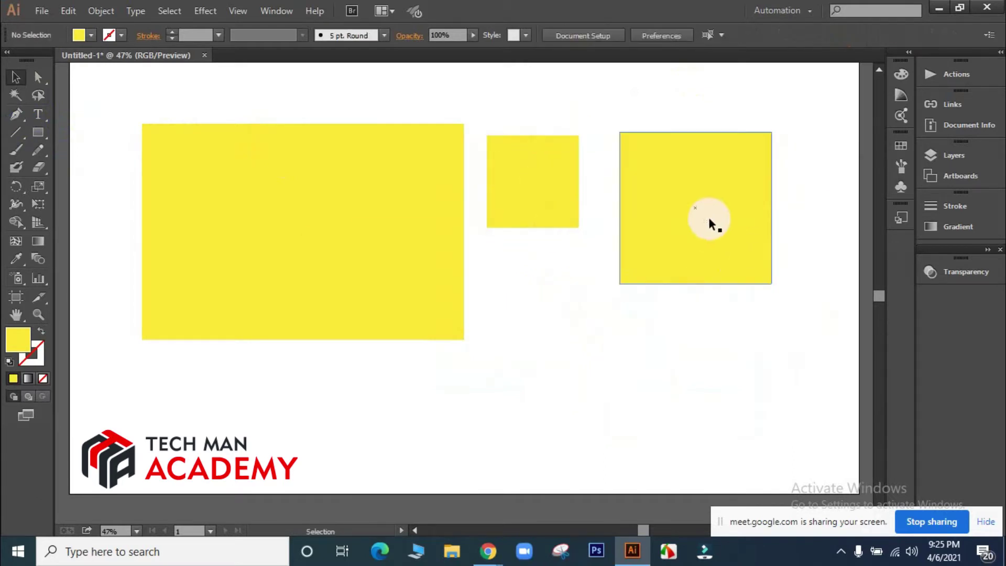
Shift the larger square slightly beside the small square and undo the unwanted downward move
left_click(681, 227)
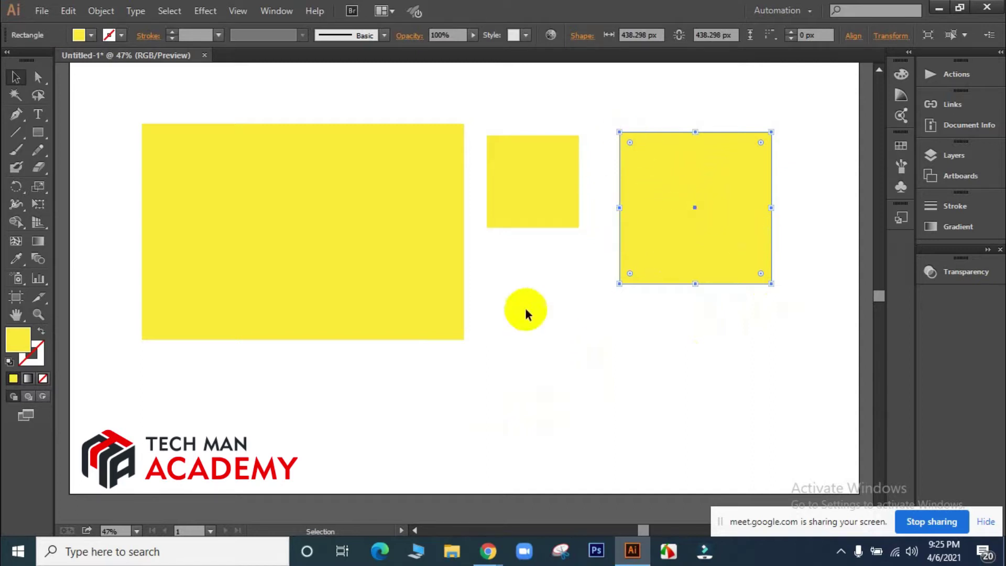
left_click(551, 317)
left_click_drag(682, 233, 668, 236)
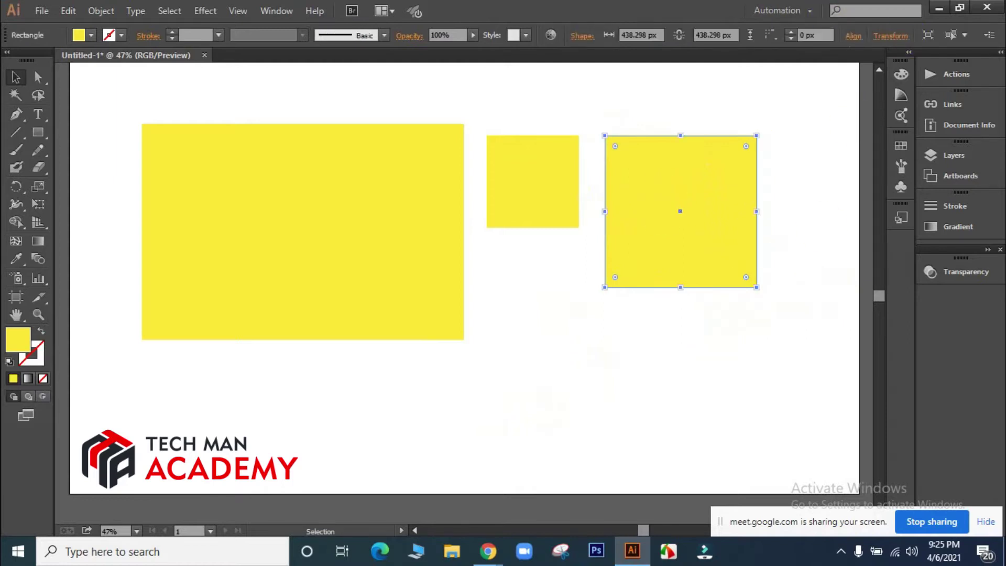
left_click(589, 393)
left_click_drag(672, 177, 697, 246)
key("ctrl+z")
left_click(821, 188)
left_click(732, 211)
left_click(540, 270)
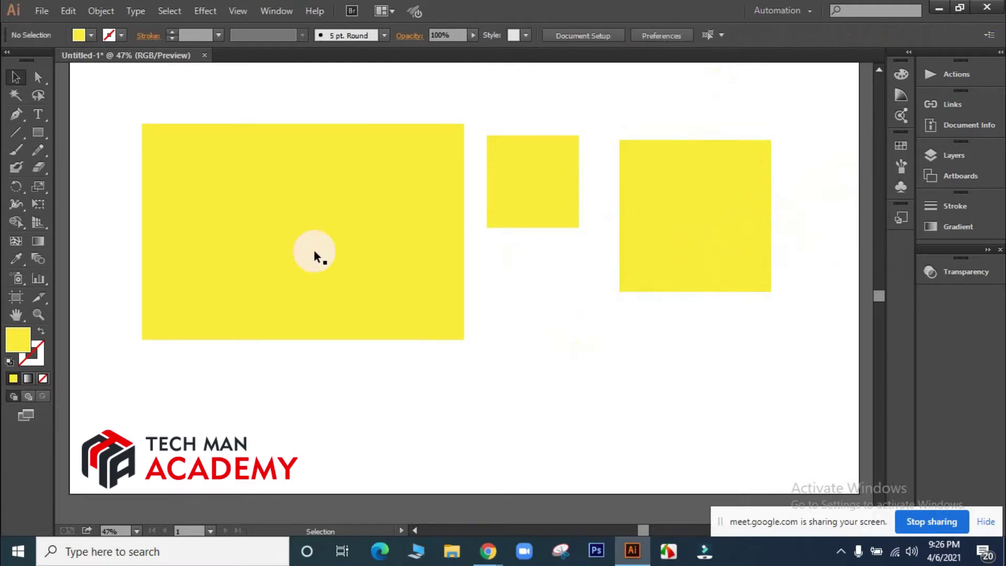
left_click(40, 131)
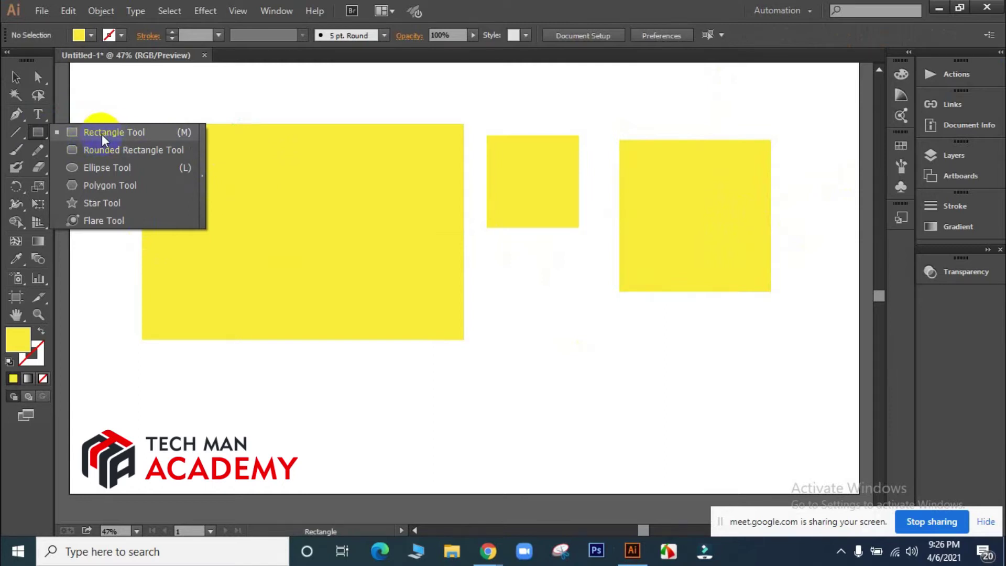
left_click(461, 9)
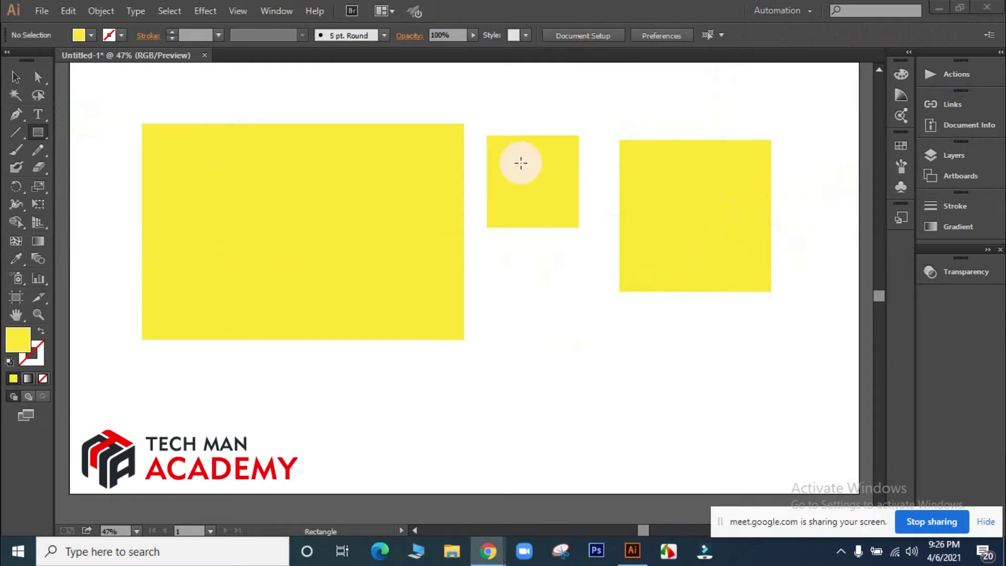
left_click(17, 77)
left_click(317, 281)
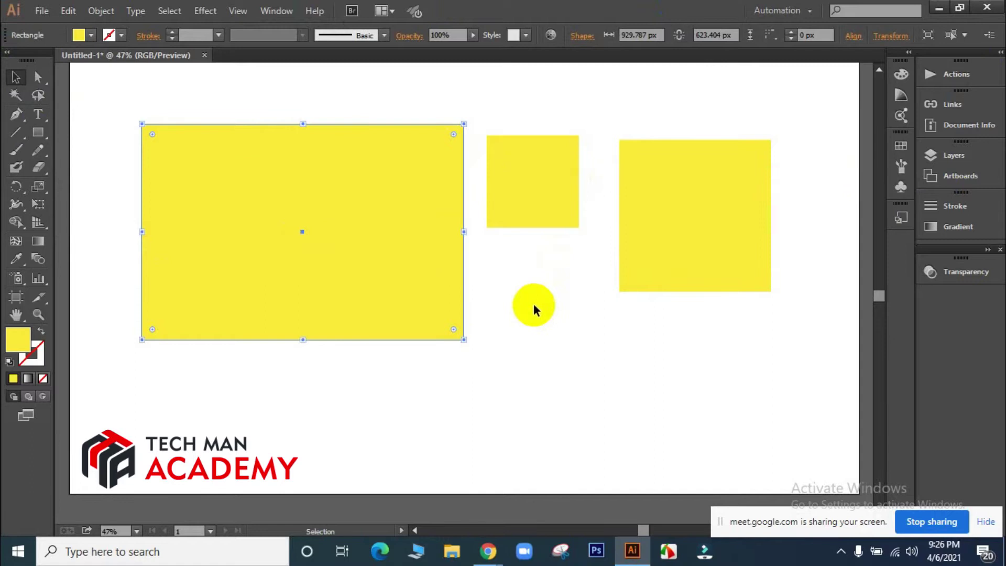
left_click(524, 333)
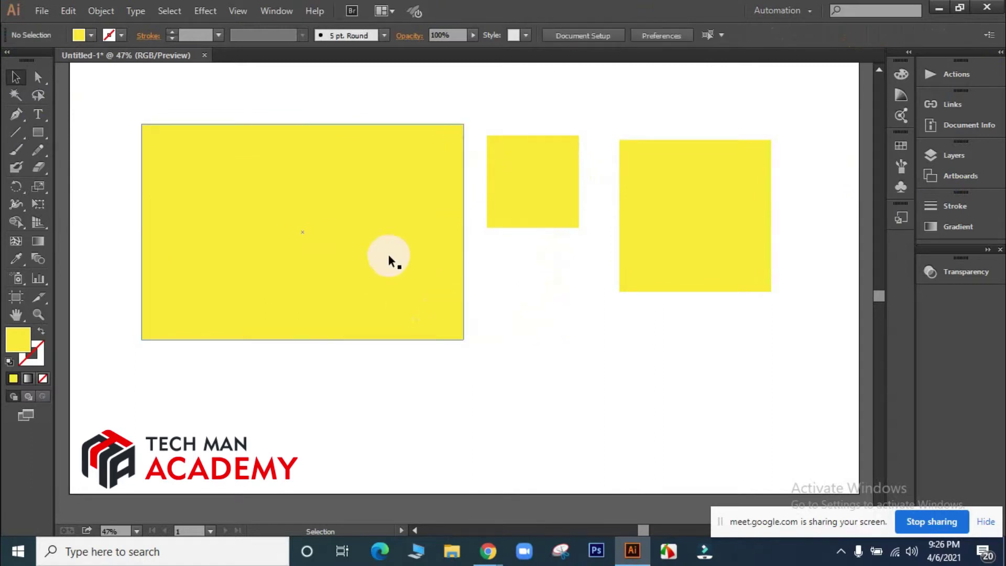
Round all four corners of the large rectangle to the maximum radius of about 312 px
left_click(359, 268)
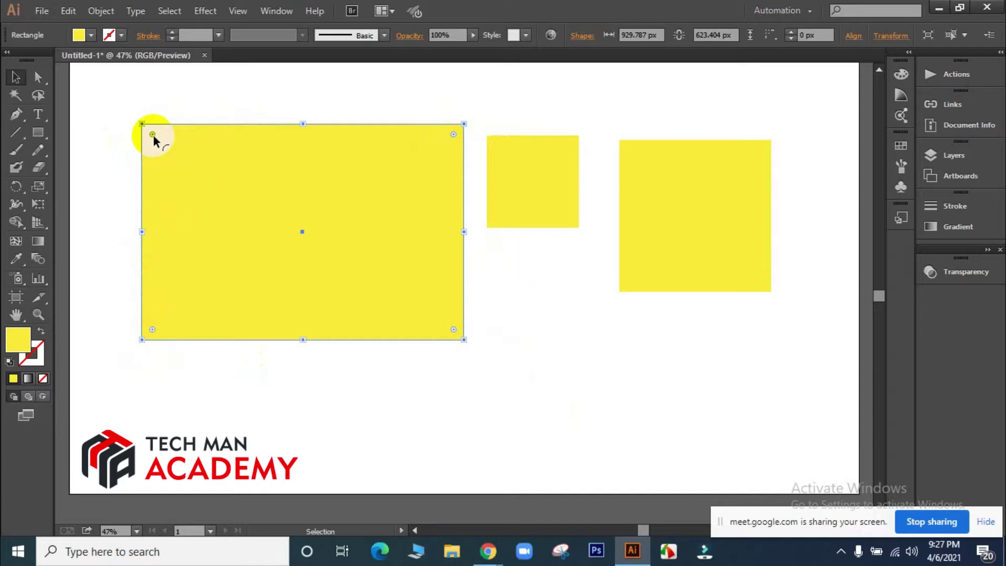
left_click_drag(152, 135, 309, 244)
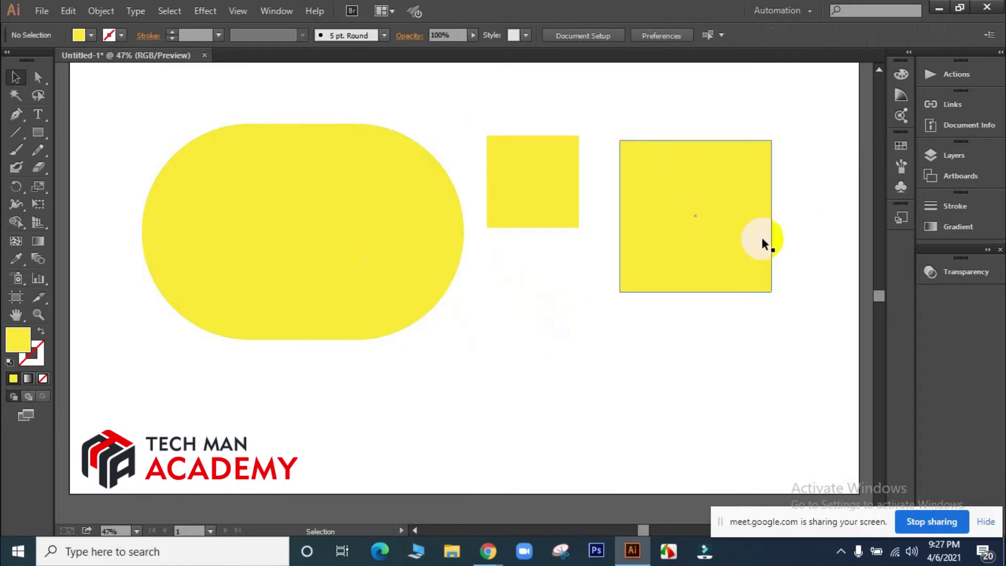
left_click(687, 232)
Reduce the corner radius of the large rounded rectangle to about 100 px
left_click(231, 204)
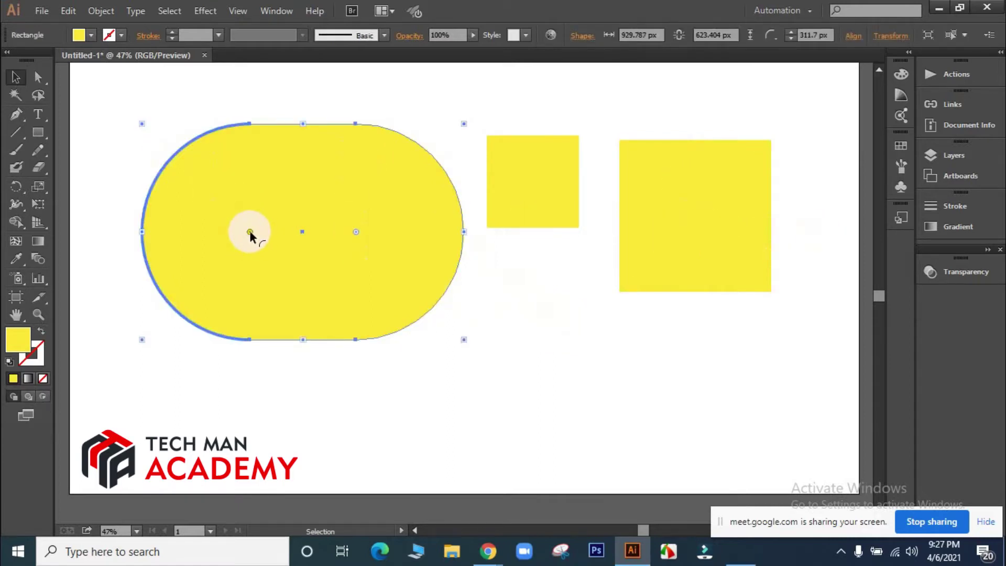
left_click_drag(250, 231, 187, 174)
left_click(624, 201)
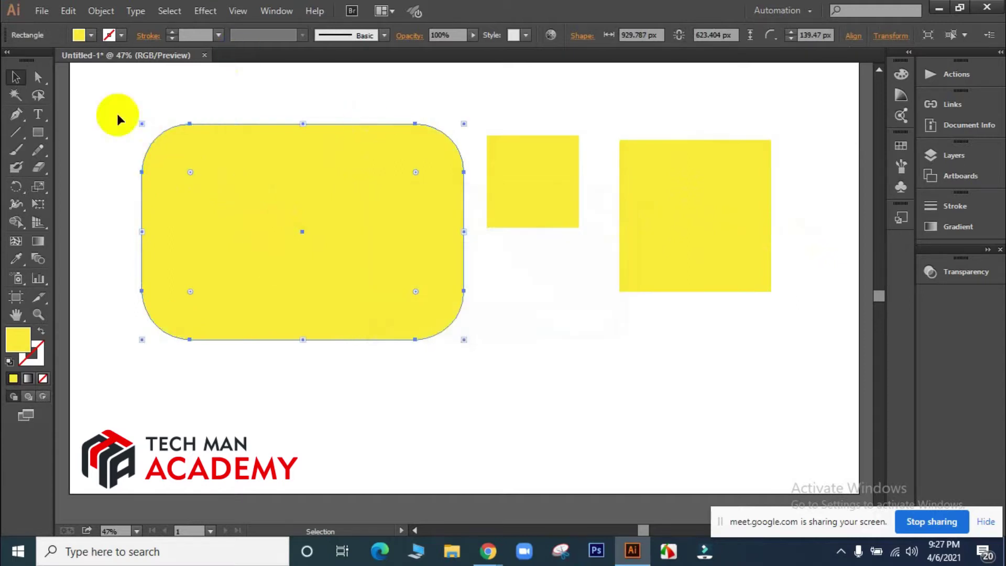
left_click_drag(190, 171, 173, 159)
left_click(224, 102)
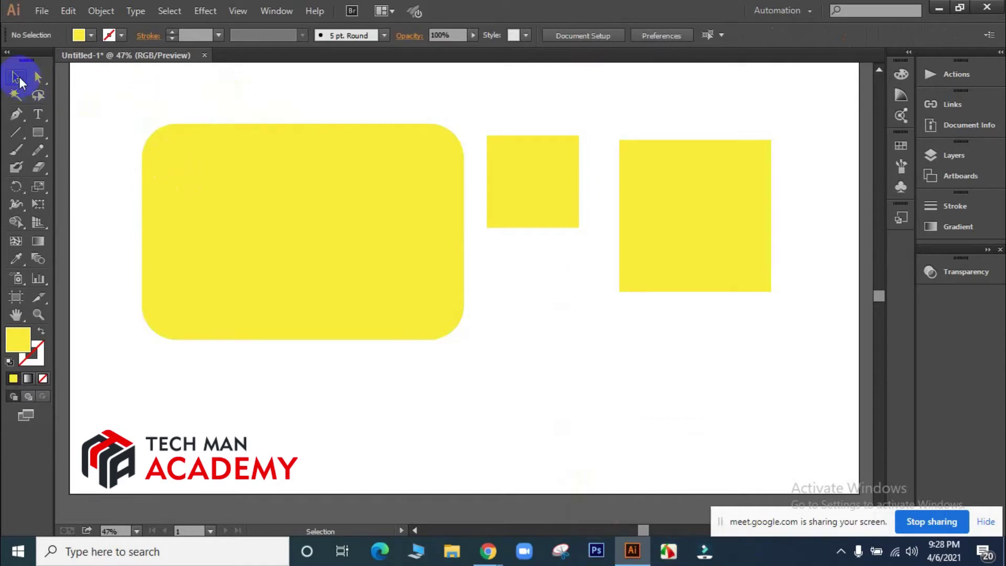
Increase the corner radius of the large rounded rectangle to about 231 px
left_click(299, 216)
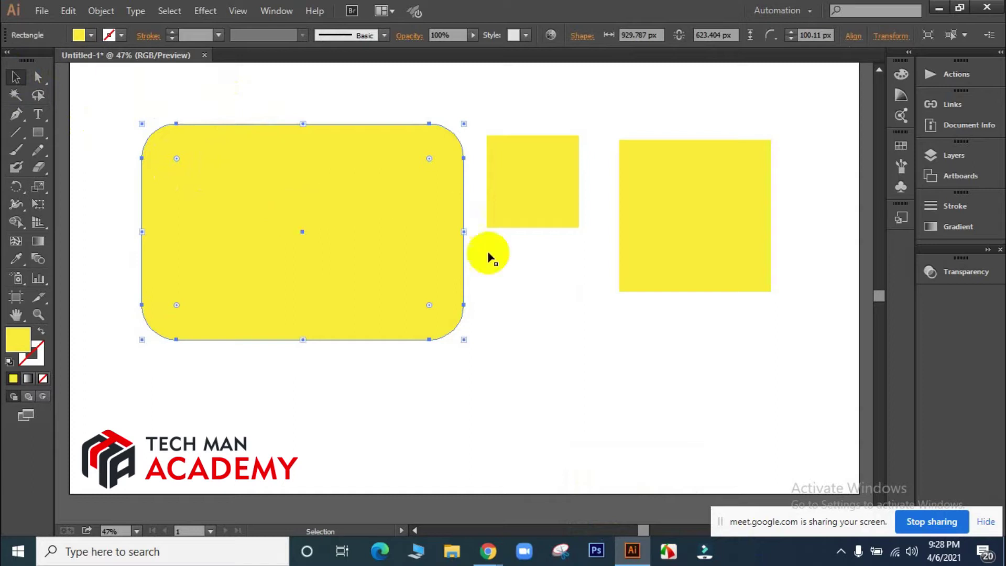
left_click_drag(177, 159, 215, 212)
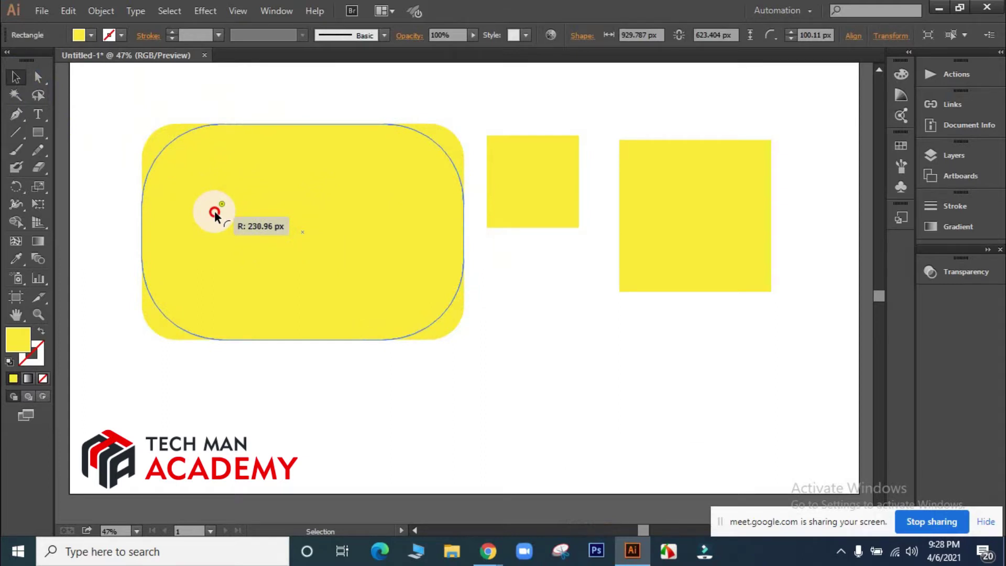
left_click_drag(215, 210, 213, 208)
left_click(40, 135)
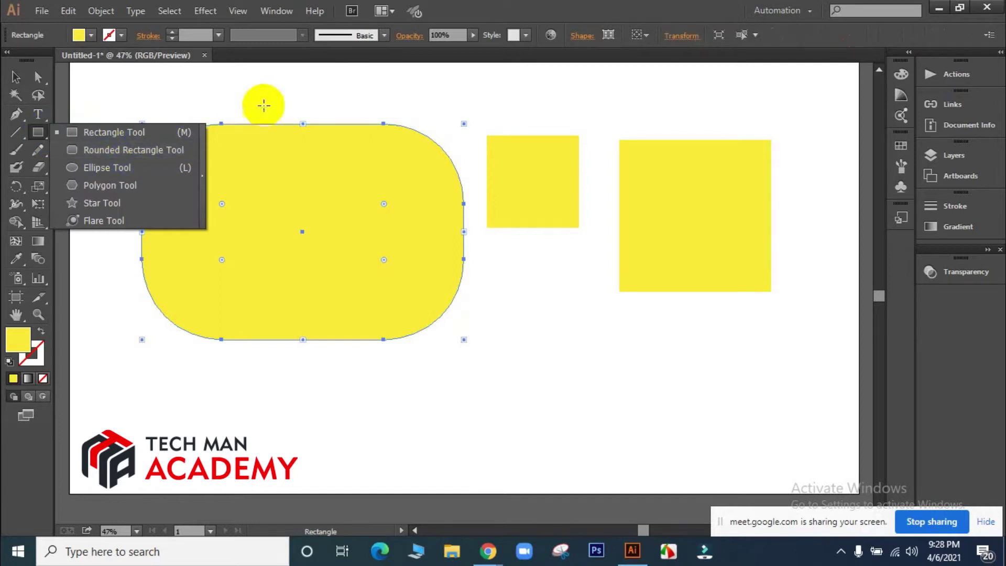
left_click(5, 78)
left_click(16, 77)
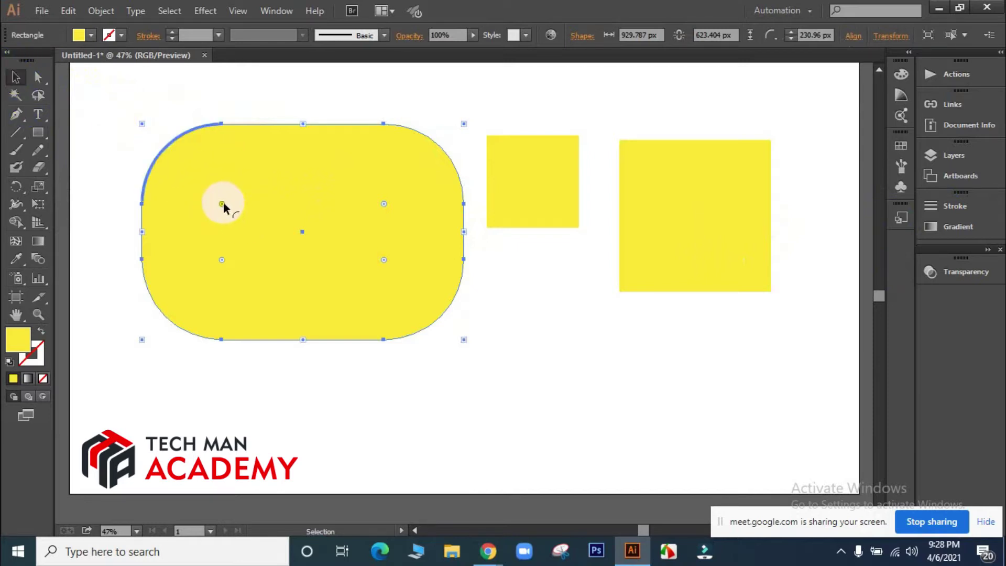
Round the large rectangle's corners fully into a pill shape and move it slightly left and down
left_click_drag(223, 204, 309, 286)
left_click(559, 376)
left_click_drag(358, 253, 327, 260)
left_click(505, 310)
left_click(352, 261)
left_click(685, 241)
left_click(659, 351)
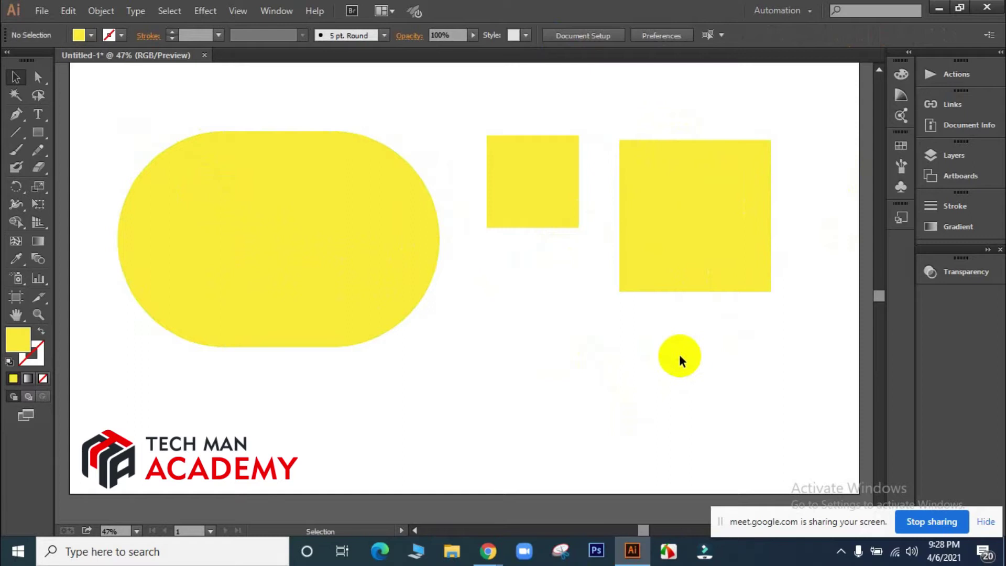
Round only the top-left corner of the larger square to its maximum radius of about 438 px, forming a quarter circle
left_click(667, 263)
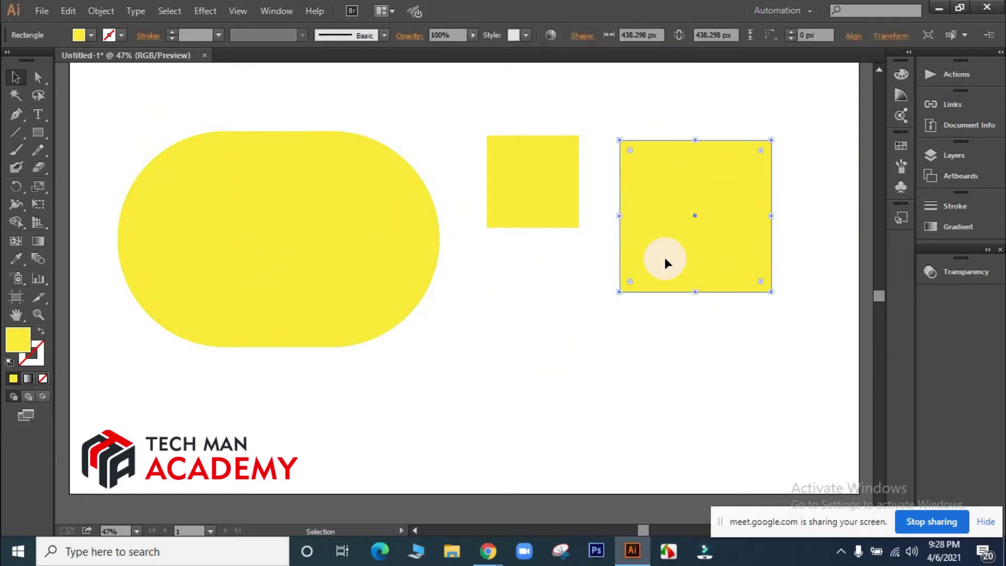
left_click(44, 80)
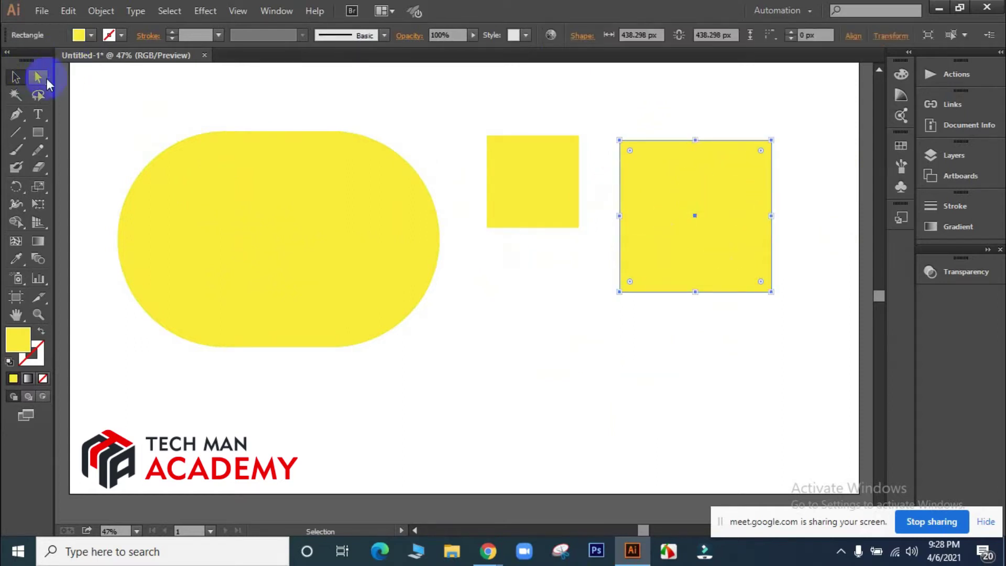
left_click(41, 82)
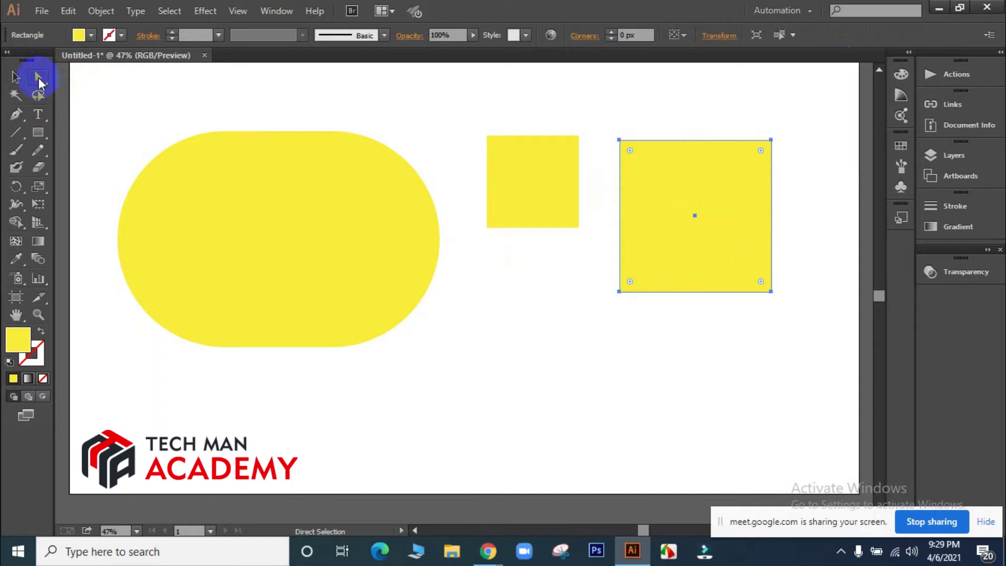
right_click(41, 83)
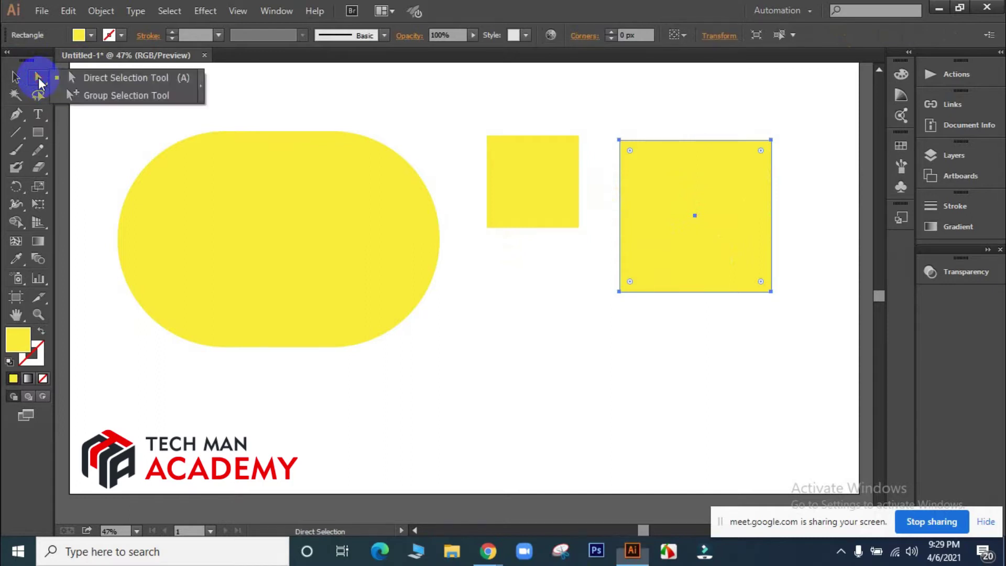
left_click(98, 84)
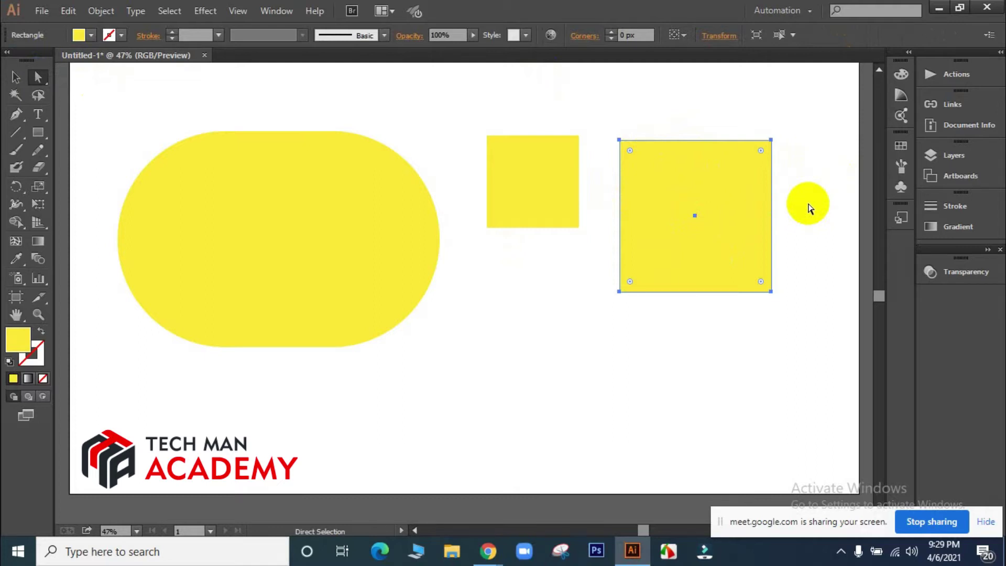
left_click(619, 141)
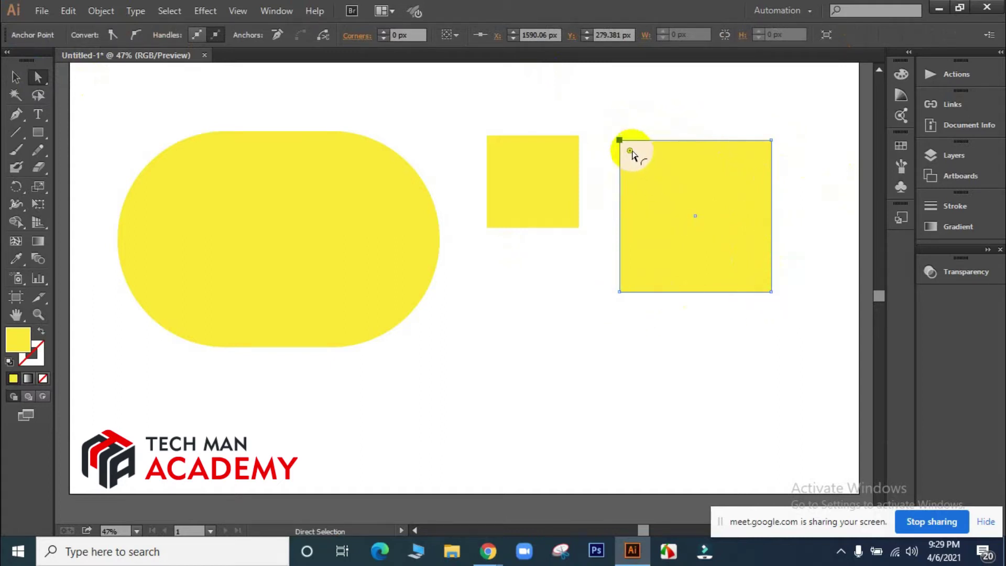
left_click_drag(631, 153, 783, 322)
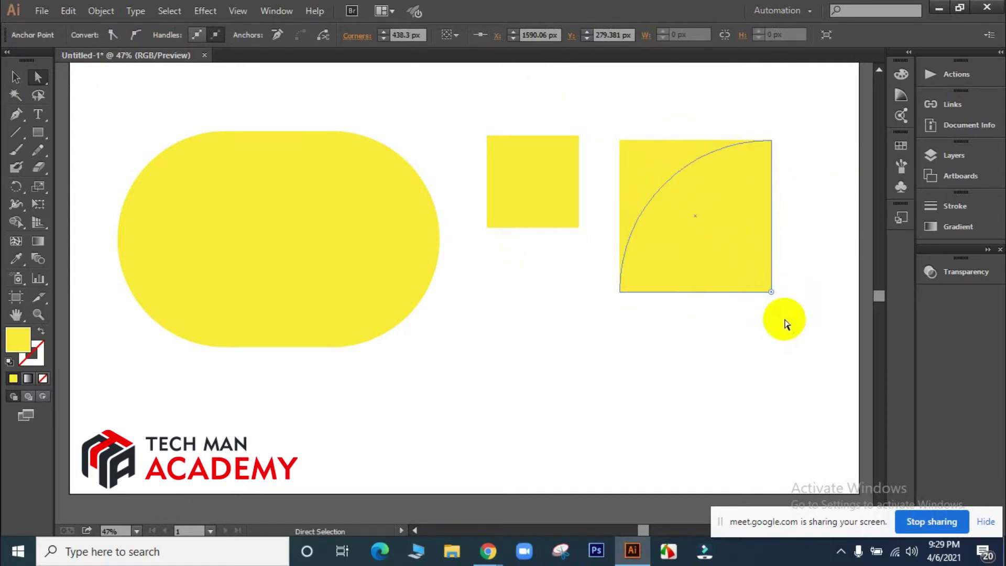
left_click(812, 264)
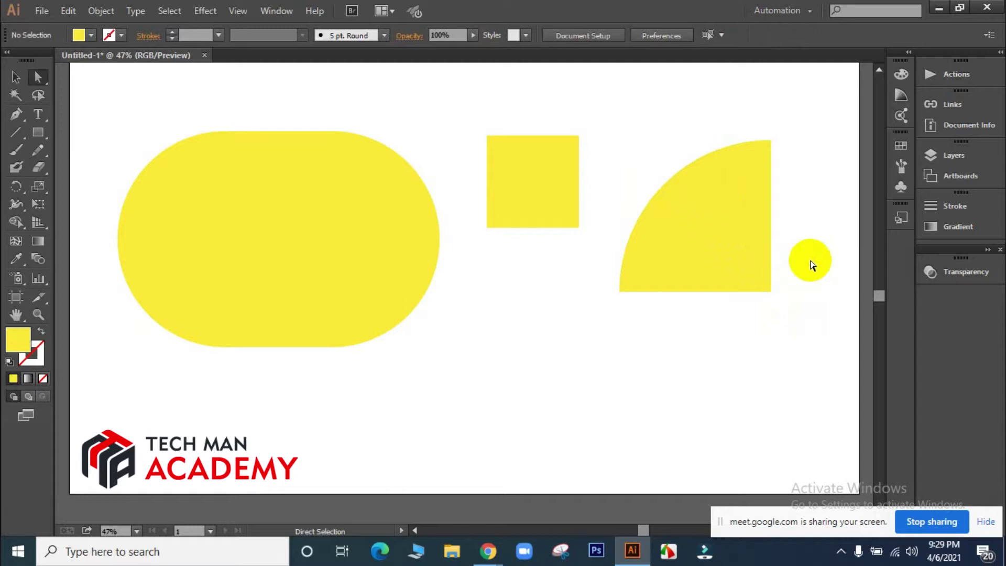
Rearrange the three shapes so the quarter circle sits below and between the pill shape and the small square
left_click(15, 78)
left_click_drag(699, 227, 521, 379)
left_click_drag(466, 352, 614, 266)
left_click_drag(579, 131, 725, 117)
left_click_drag(430, 193, 465, 325)
left_click_drag(396, 335, 383, 354)
left_click_drag(516, 425, 482, 256)
left_click_drag(649, 315, 583, 304)
left_click_drag(603, 267, 604, 267)
left_click(774, 256)
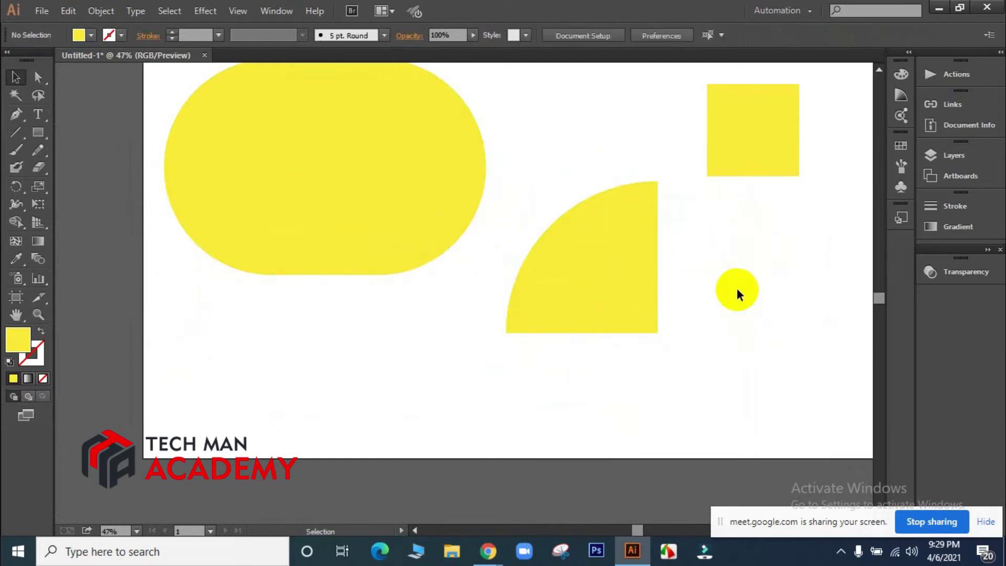
Move the quarter circle slightly left and down on the artboard
left_click_drag(595, 281, 566, 308)
left_click(716, 293)
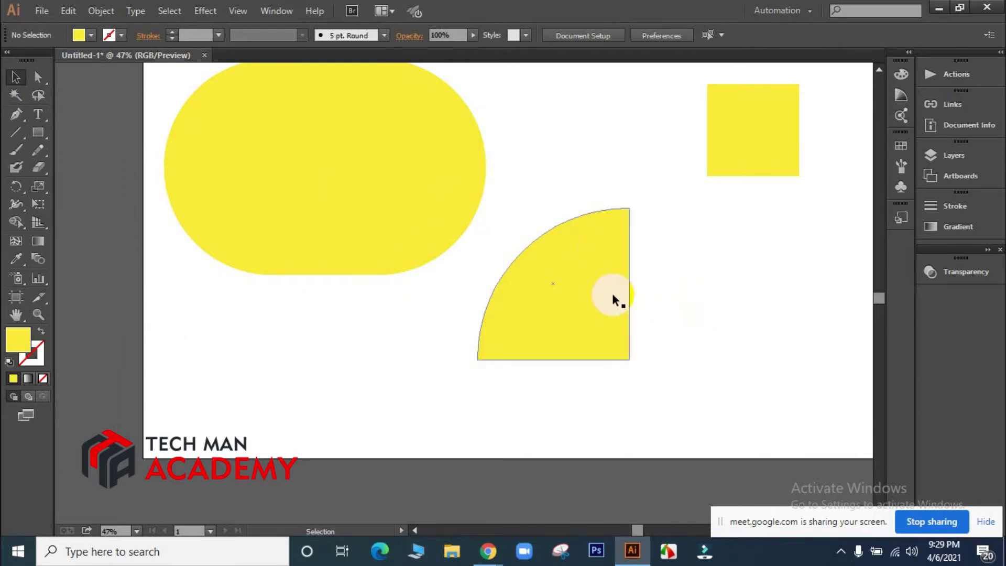
left_click(551, 301)
left_click(702, 285)
left_click(490, 308)
left_click(761, 317)
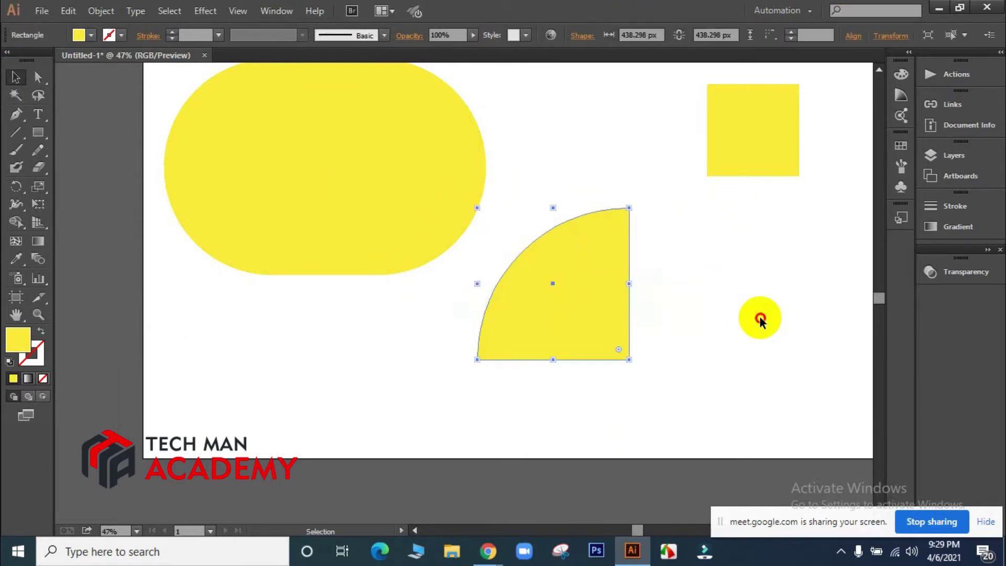
Round the quarter circle's bottom-right corner to its maximum radius to form a leaf shape
left_click(40, 77)
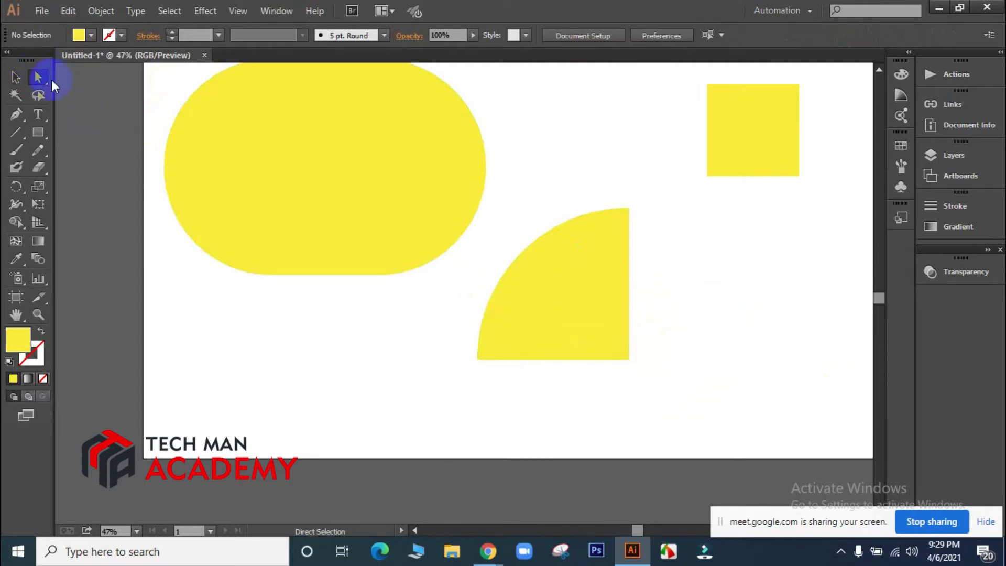
left_click_drag(38, 78, 102, 81)
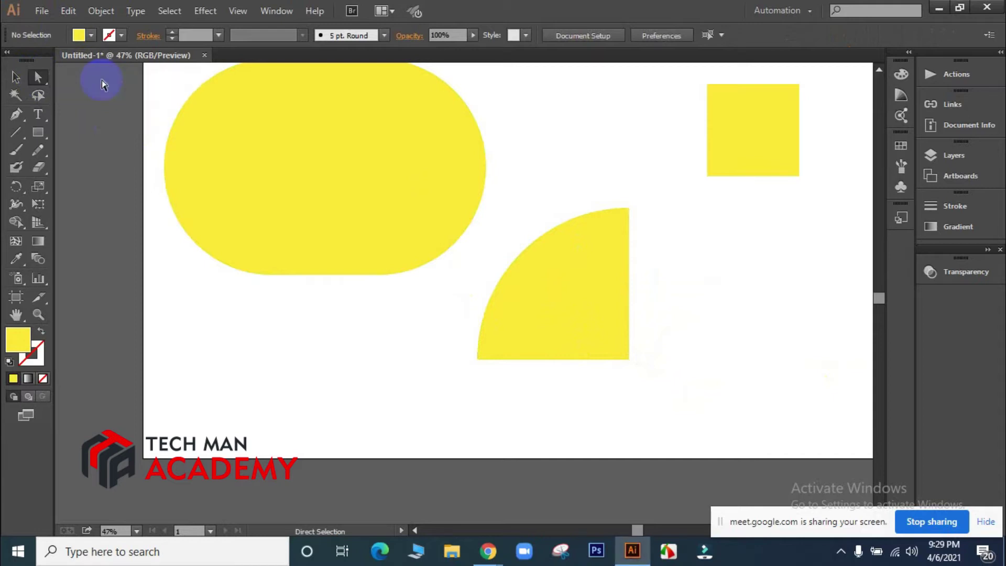
left_click(630, 361)
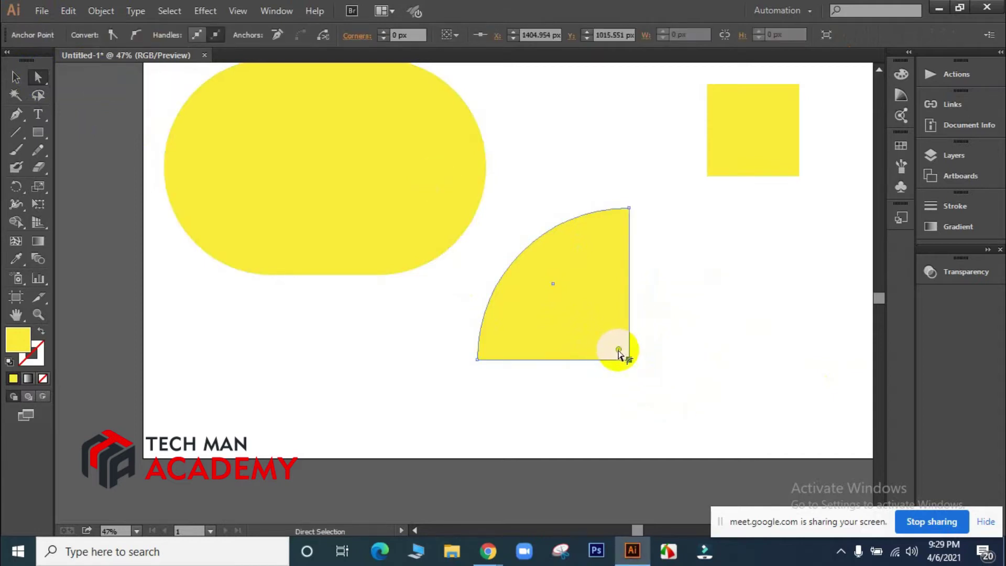
left_click_drag(618, 351, 433, 202)
left_click(735, 334)
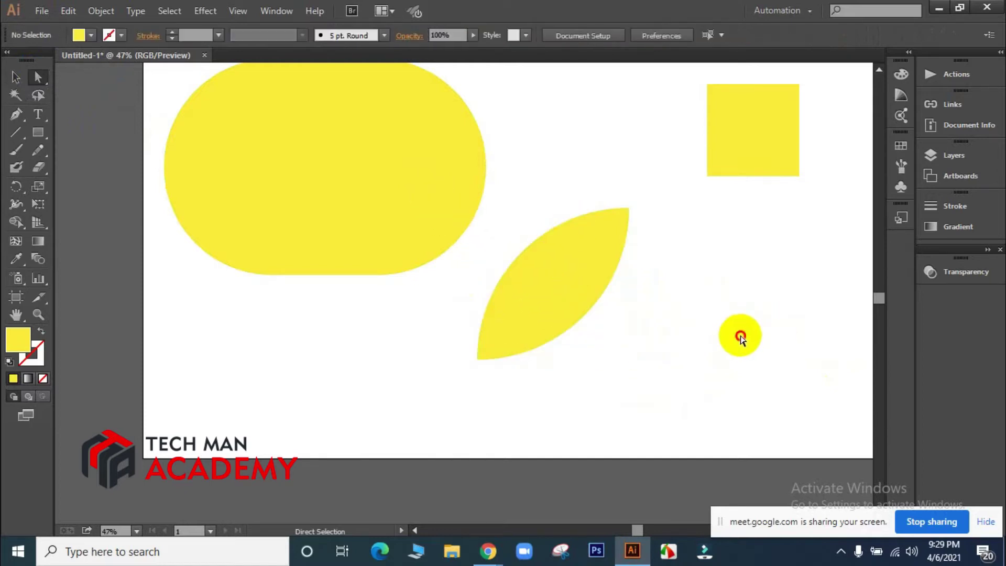
Shift the leaf shape right and down, and move the small square slightly left and up
left_click(16, 77)
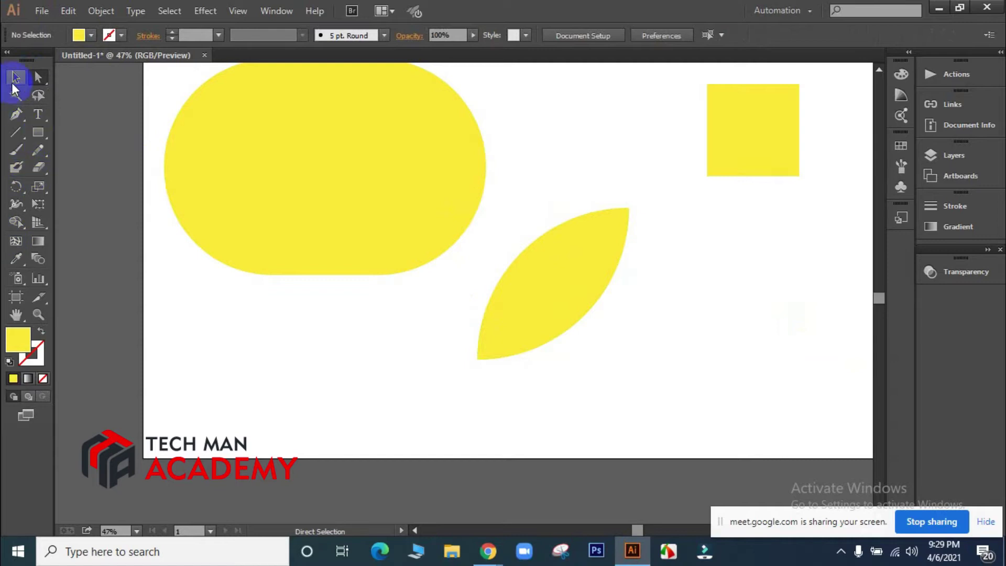
left_click_drag(534, 302, 567, 308)
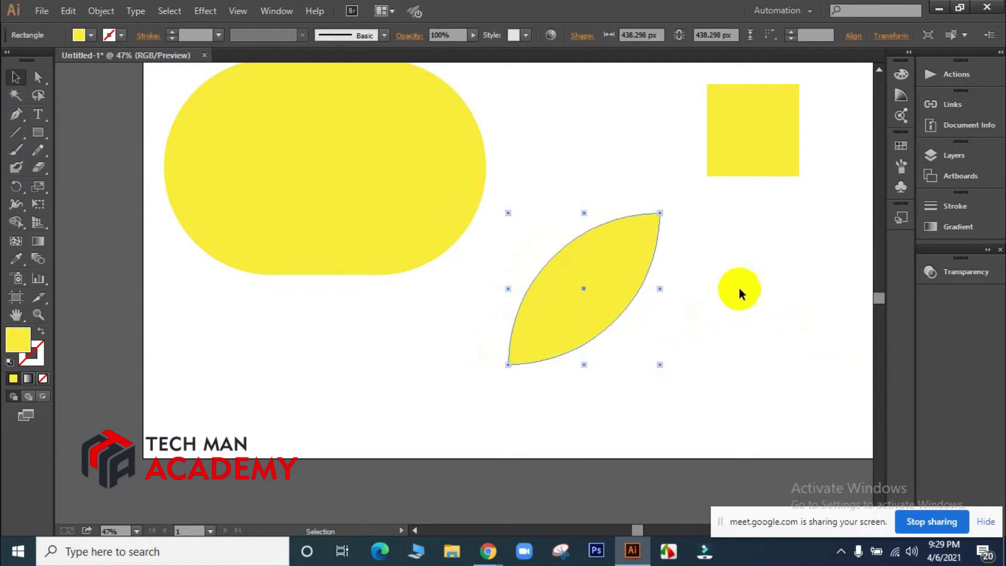
left_click_drag(760, 134, 694, 114)
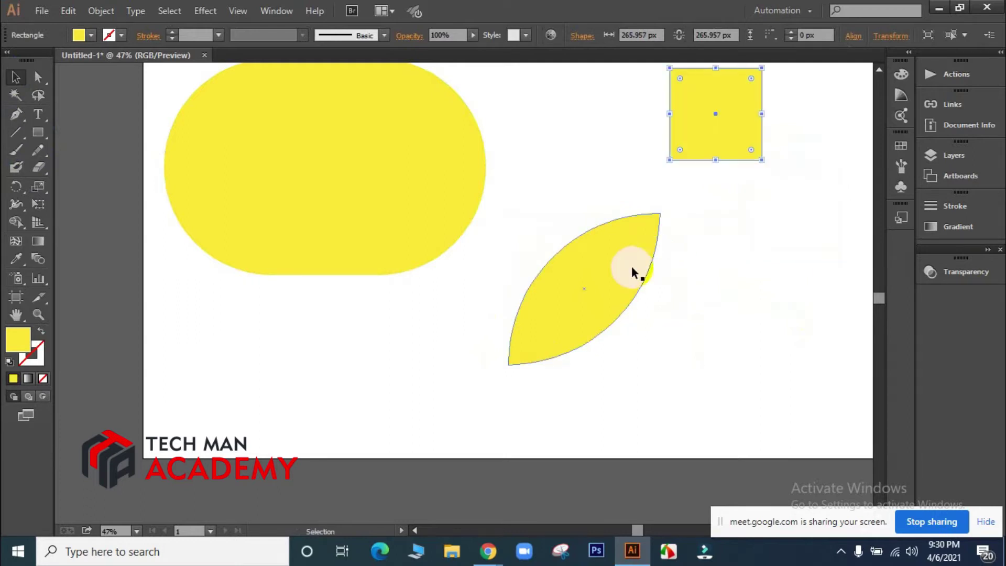
left_click_drag(618, 271, 627, 270)
left_click(741, 259)
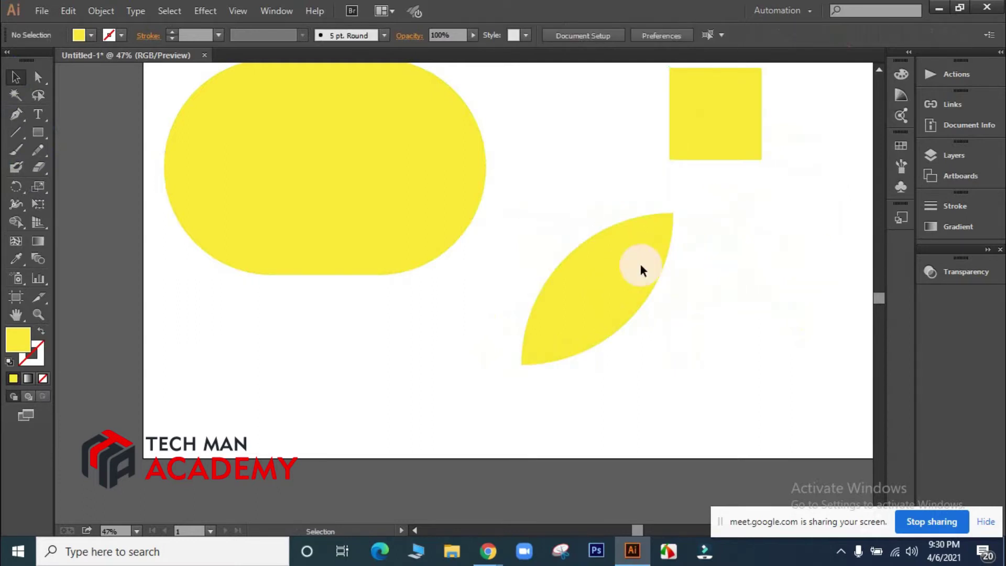
left_click(572, 276)
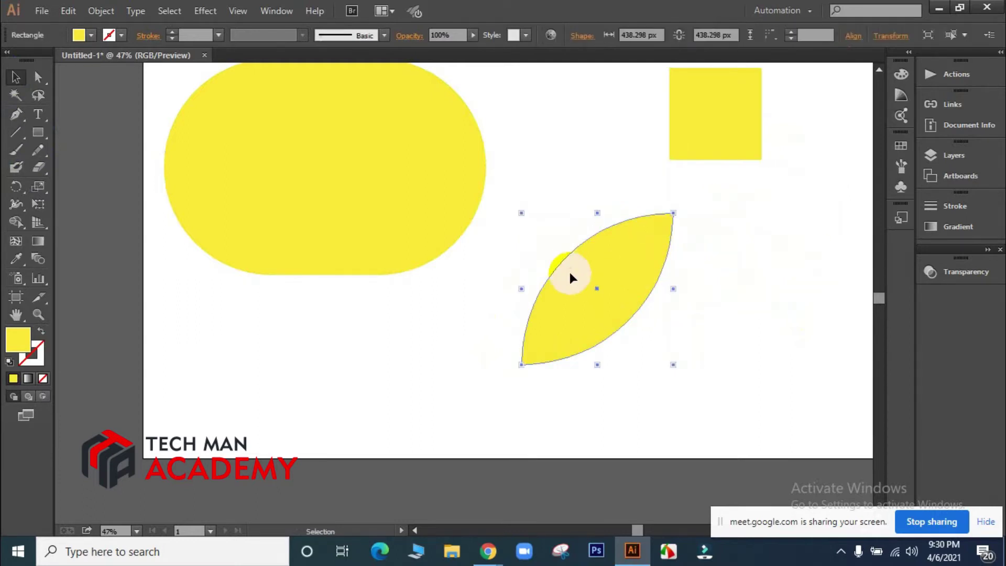
left_click(737, 265)
left_click_drag(631, 272, 618, 306)
left_click(716, 276)
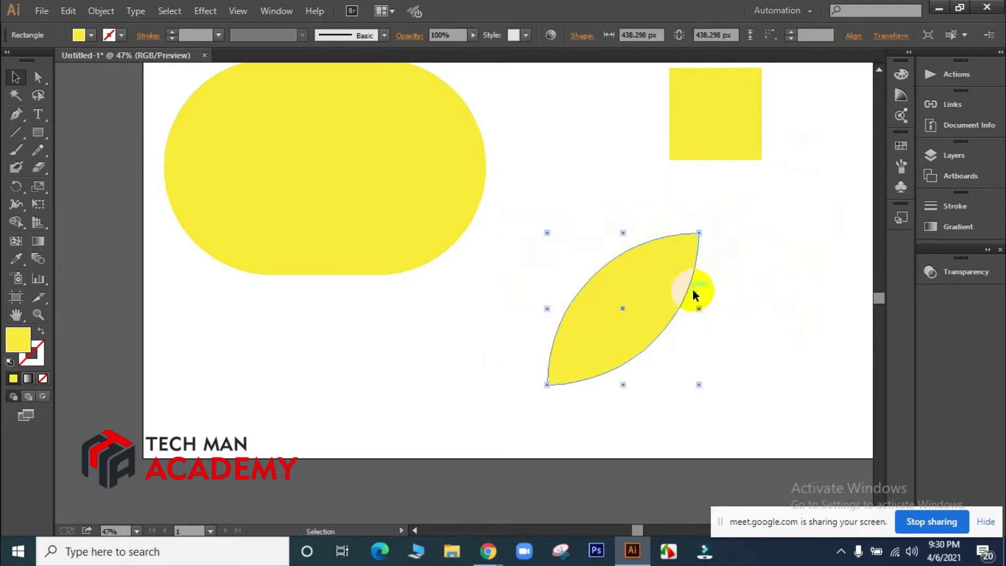
Move the pill shape right and slightly up on the artboard
scroll(761, 257, "up", 2)
left_click(535, 228)
left_click_drag(366, 223, 417, 209)
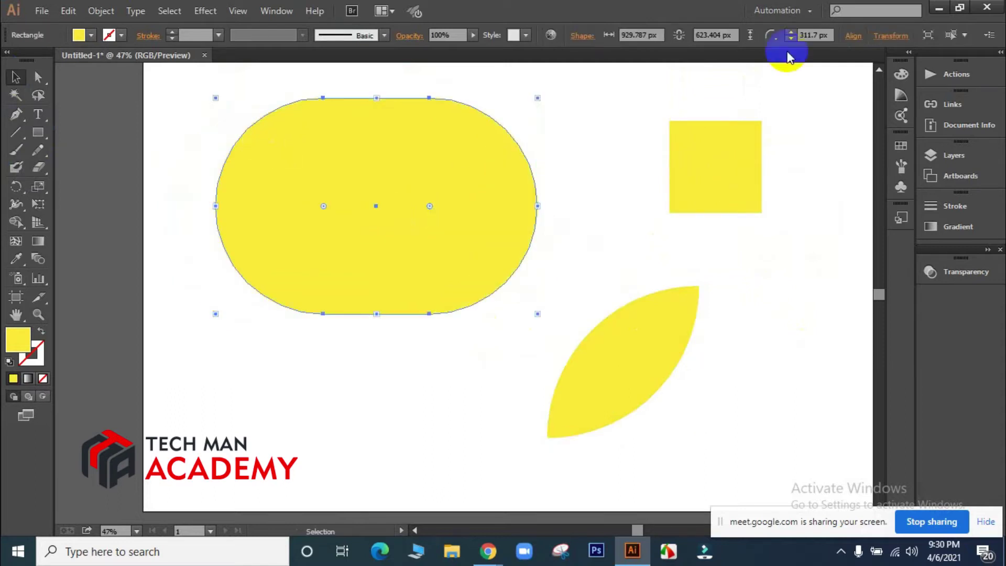
left_click(625, 209)
Delete the small square, the leaf shape and the pill shape to clear the artboard
left_click(702, 182)
key("Delete")
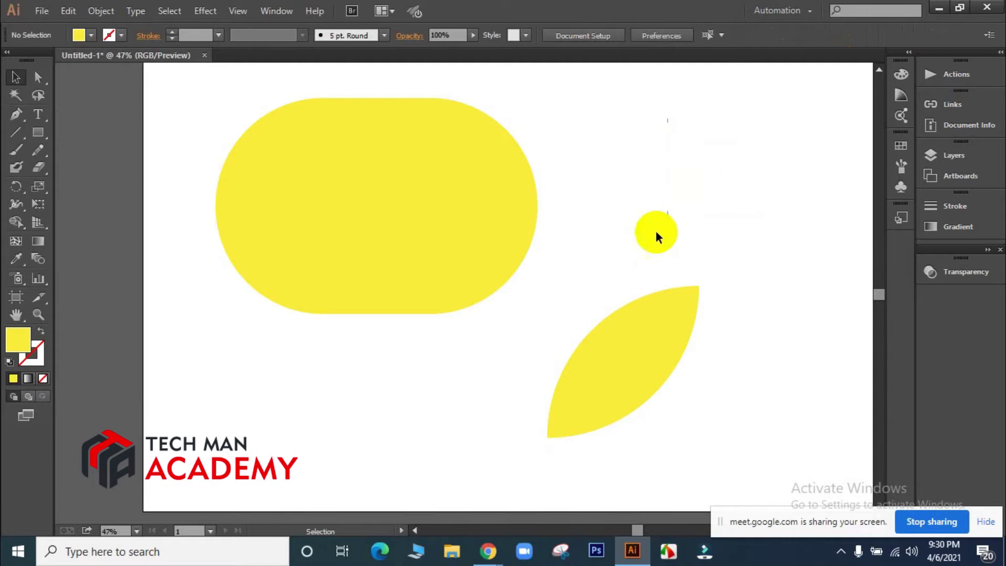
left_click(599, 366)
key("Delete")
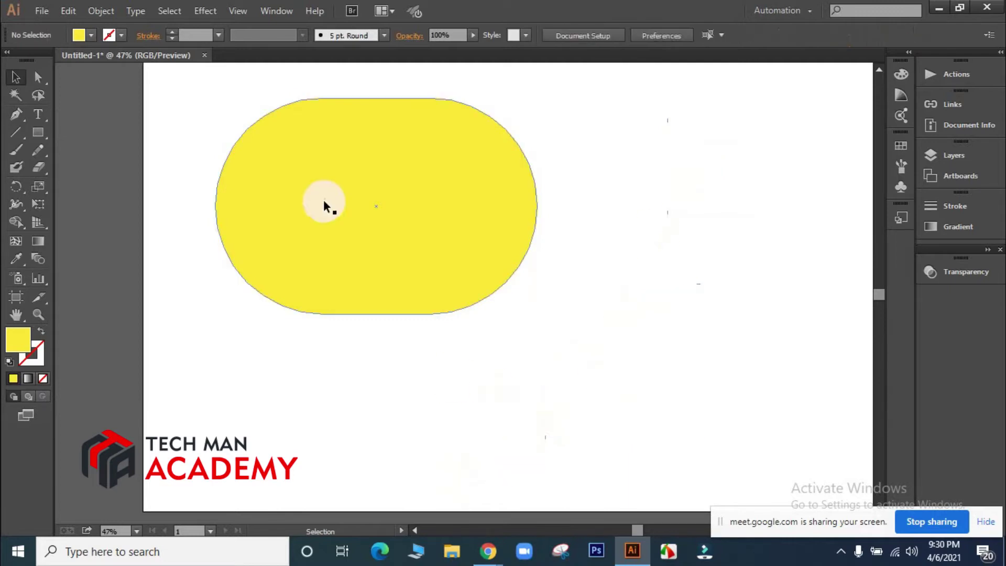
left_click(333, 199)
key("Delete")
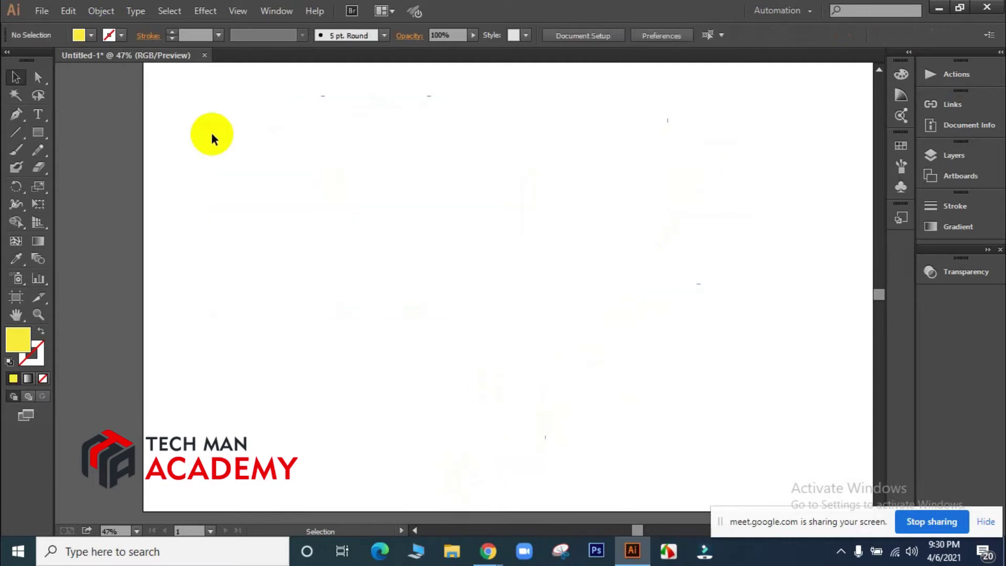
Create a square with an exact width and height of 500 px using the Rectangle tool
left_click(38, 134)
left_click_drag(38, 133, 105, 131)
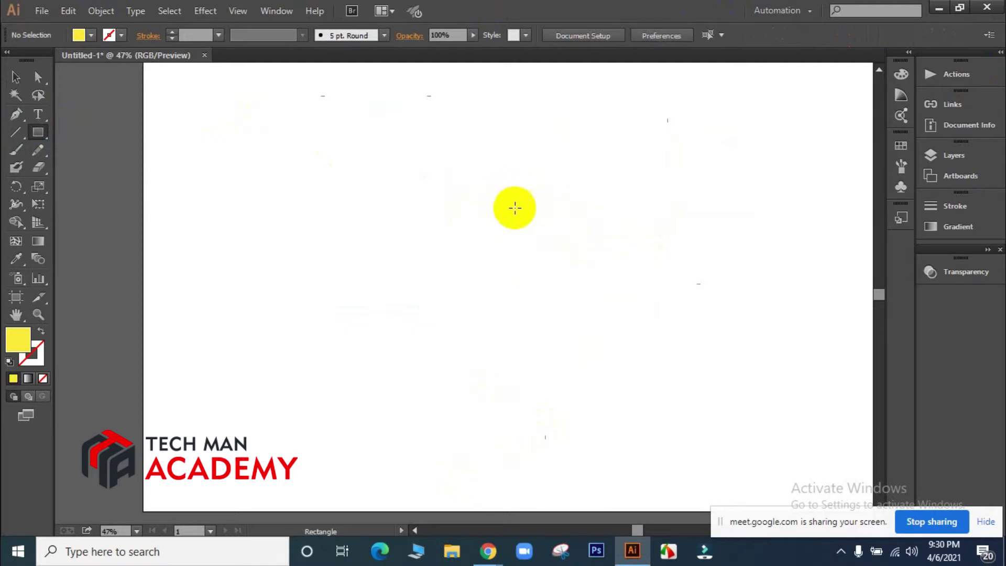
left_click(463, 205)
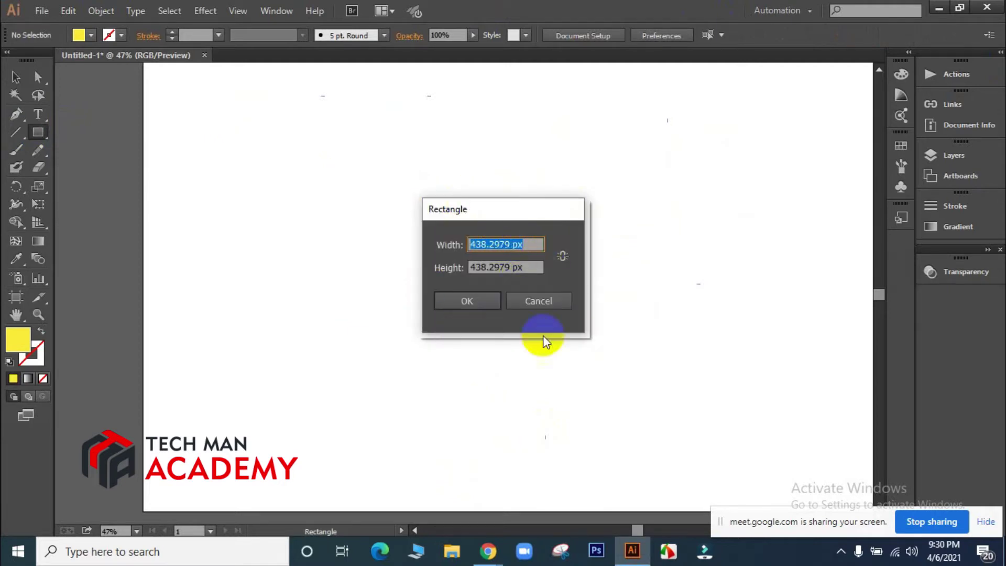
left_click_drag(515, 245, 432, 244)
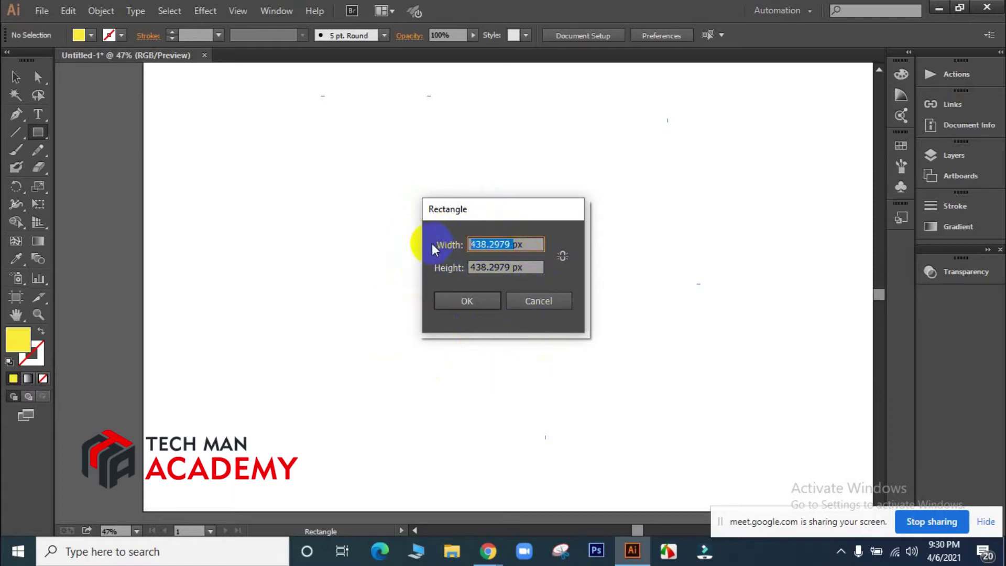
key("BackSpace")
type("500")
double_click(511, 268)
type("500")
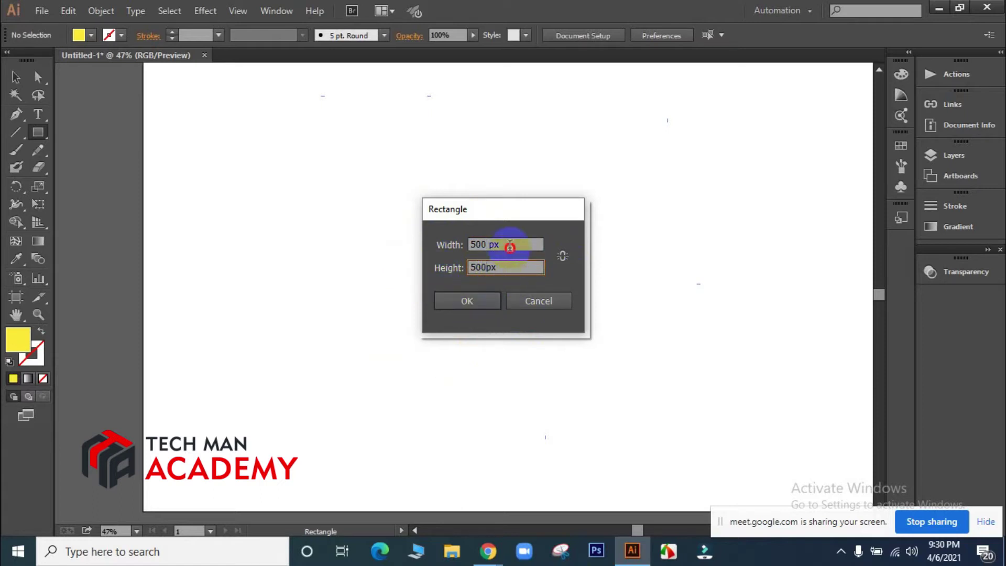
left_click(469, 301)
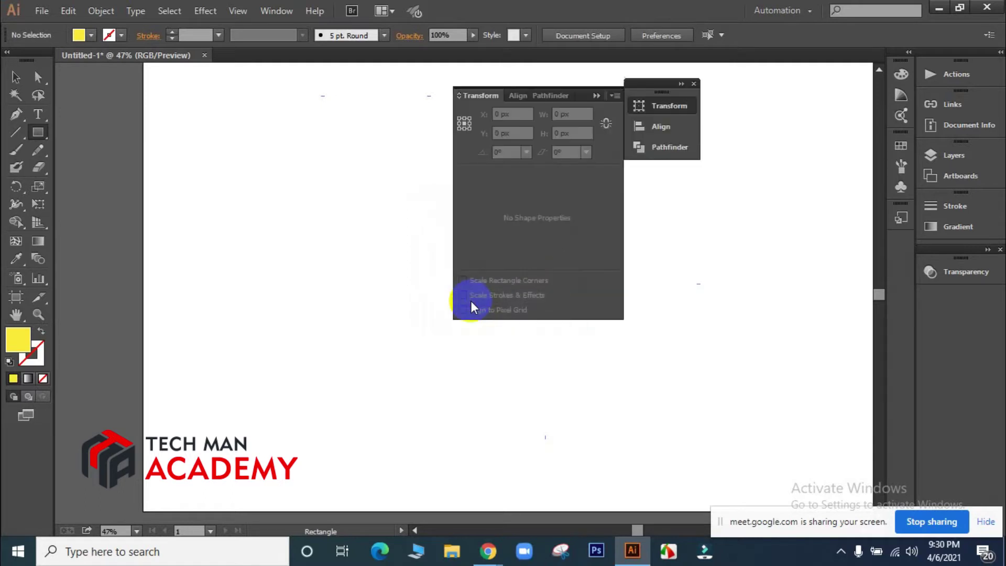
left_click(694, 84)
Move the 500 px square to the upper-left area of the artboard and deselect it
left_click(16, 77)
left_click_drag(540, 271, 311, 253)
left_click(575, 248)
left_click(352, 265)
left_click(598, 274)
left_click(304, 253)
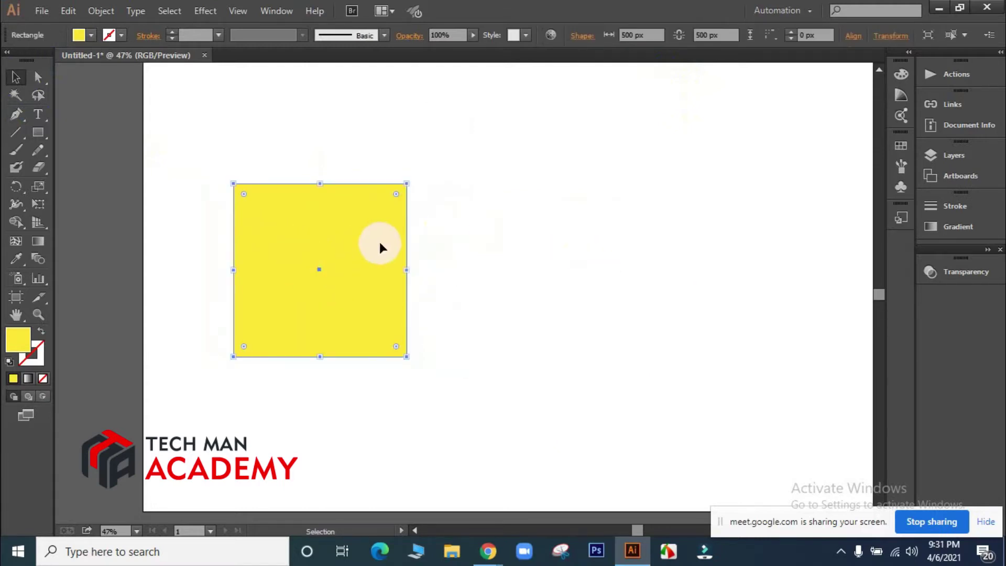
left_click(628, 258)
left_click(288, 247)
left_click_drag(327, 246, 300, 170)
left_click(540, 191)
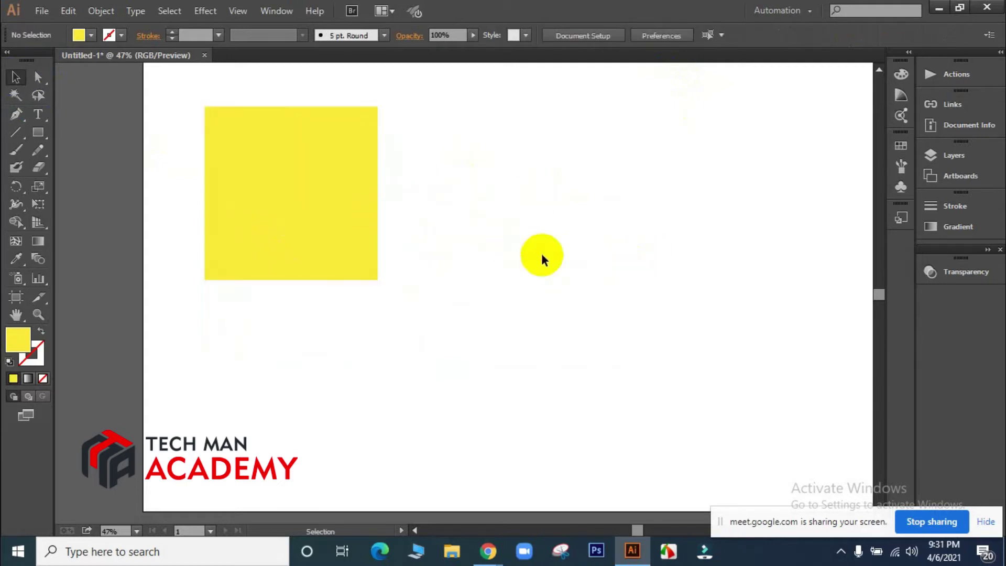
Create a square with the Rectangle tool, linking its proportions and entering a width and height of 400 px
left_click(37, 135)
left_click_drag(41, 135, 90, 137)
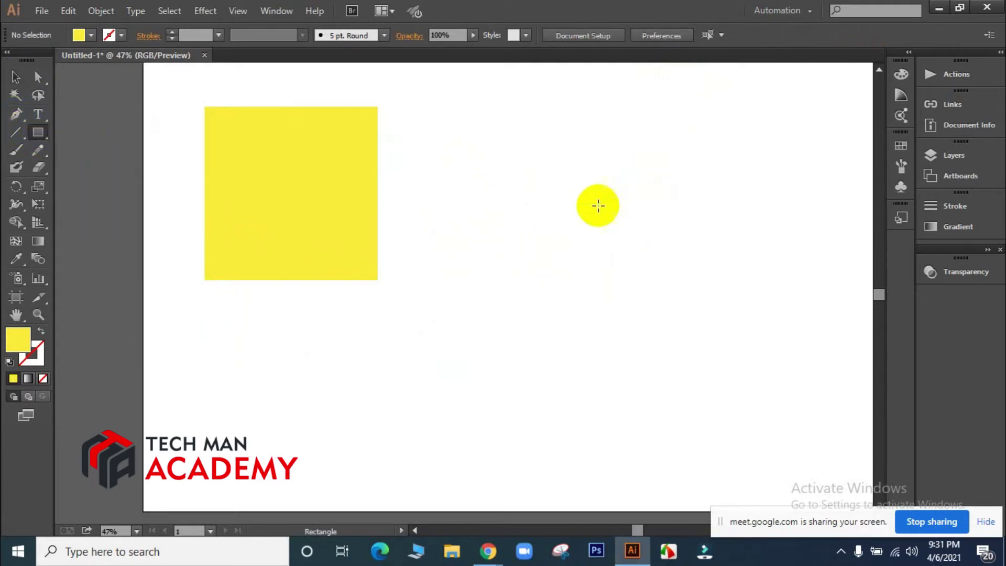
left_click(546, 205)
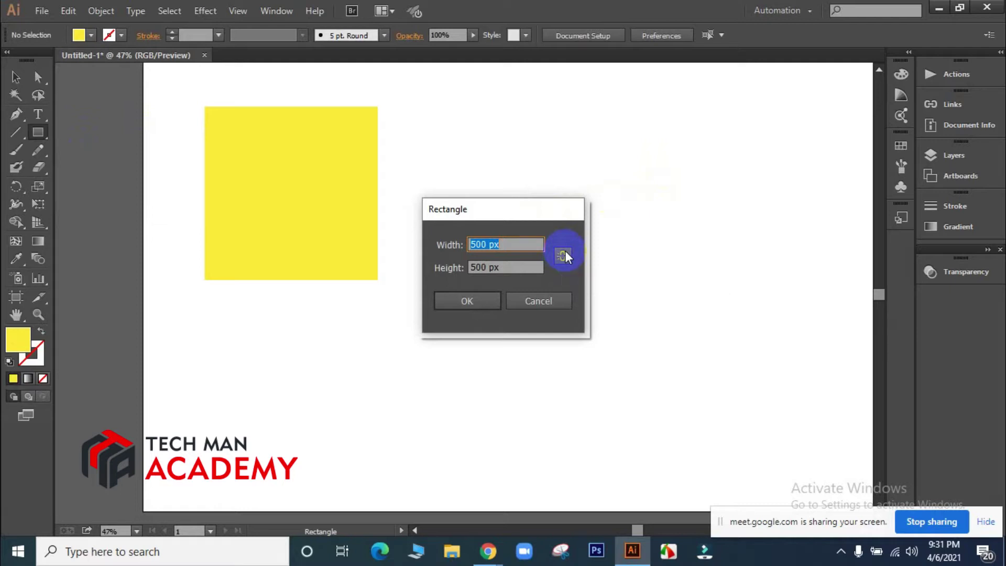
left_click(562, 256)
left_click(497, 243)
left_click_drag(493, 247, 439, 254)
type("400")
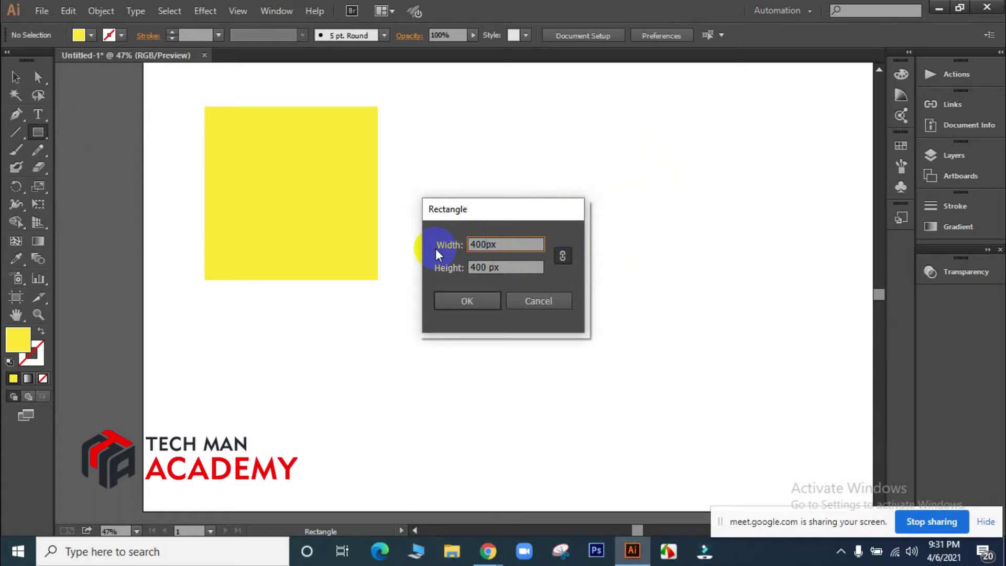
type("00")
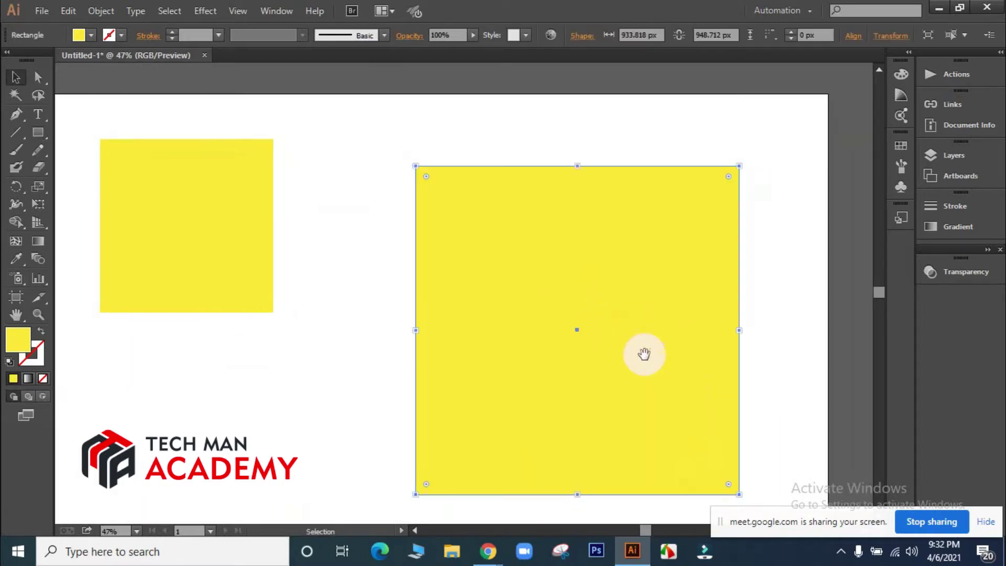
Move the large yellow square closer to the 500 px square and deselect it
left_click_drag(543, 315, 624, 275)
left_click(470, 324)
left_click(420, 312)
left_click(659, 257)
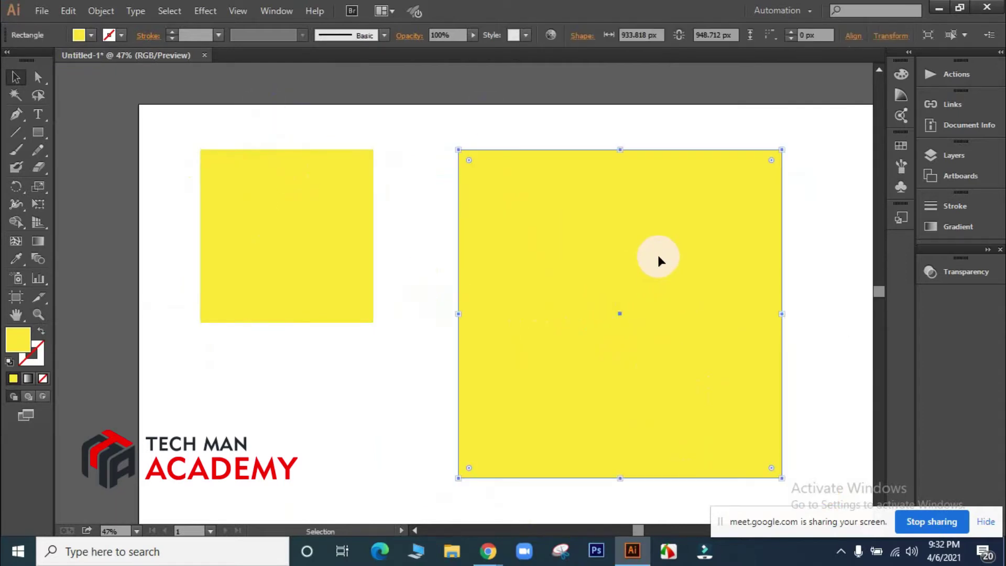
left_click(395, 366)
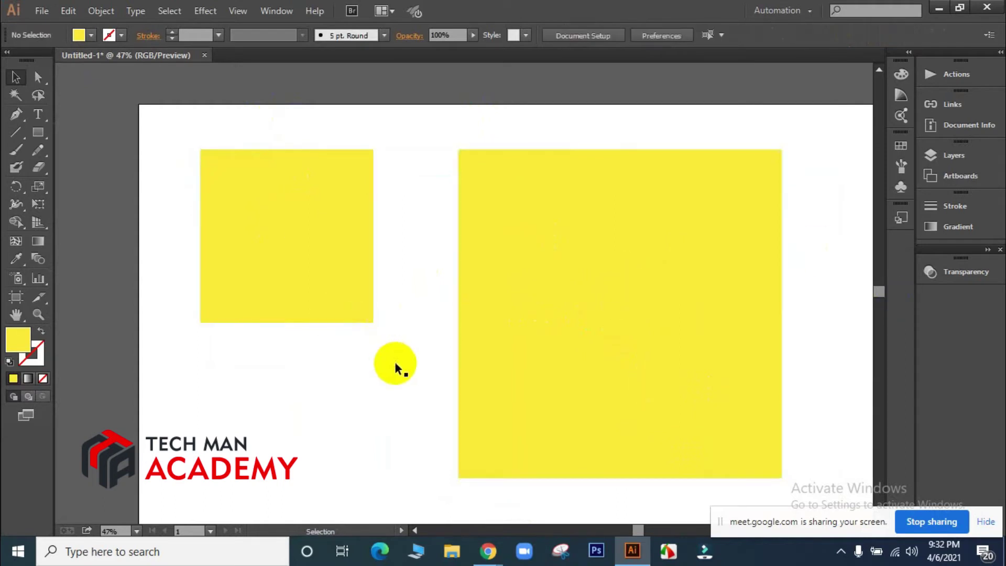
Delete the large square and the 500 px square to clear the artboard
left_click(667, 357)
key("Delete")
left_click(676, 355)
left_click(272, 217)
left_click_drag(234, 225, 527, 245)
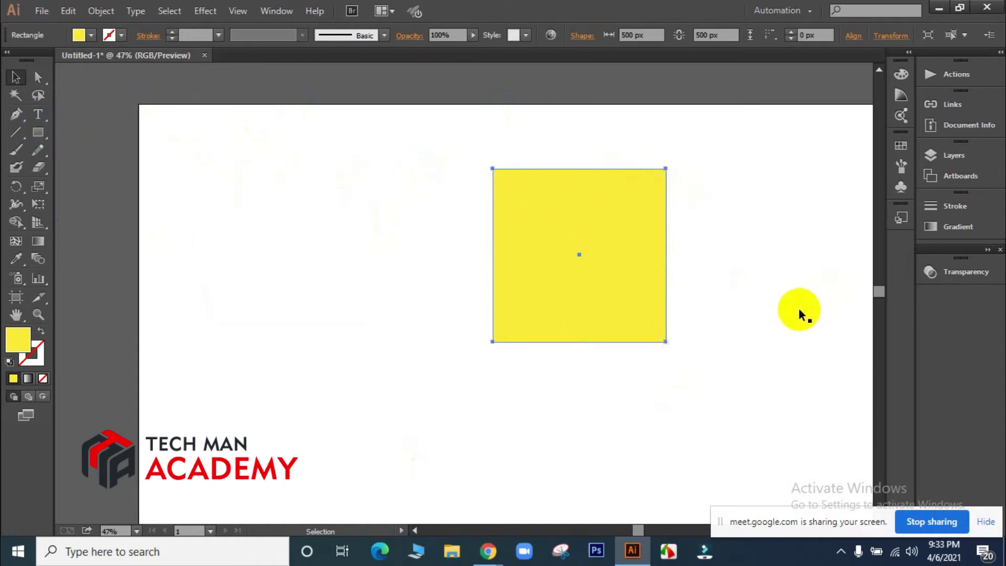
key("Delete")
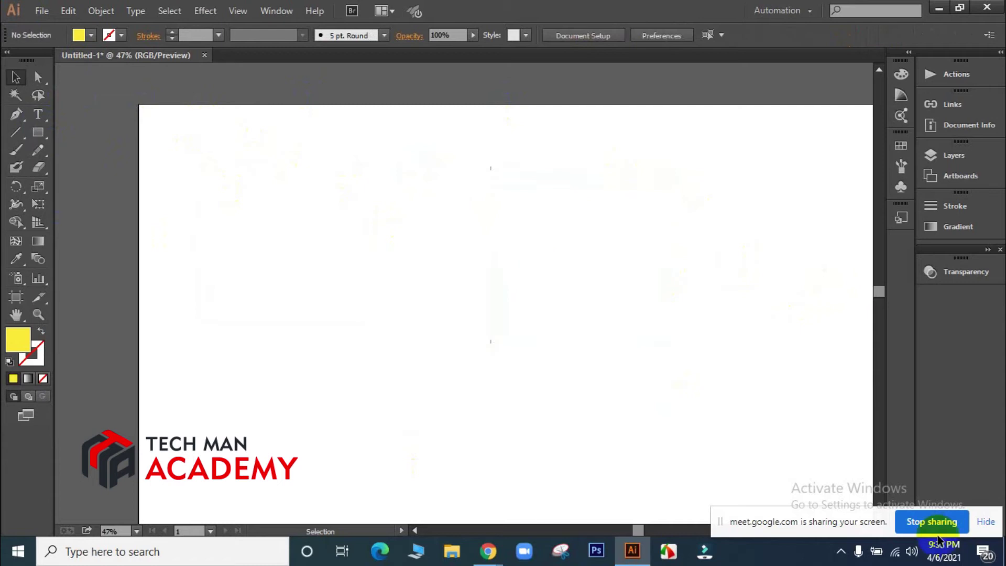
Draw a rounded rectangle about 1315 by 374 px with 60 px corners across the artboard, close the Transform settings and deselect it
left_click(36, 135)
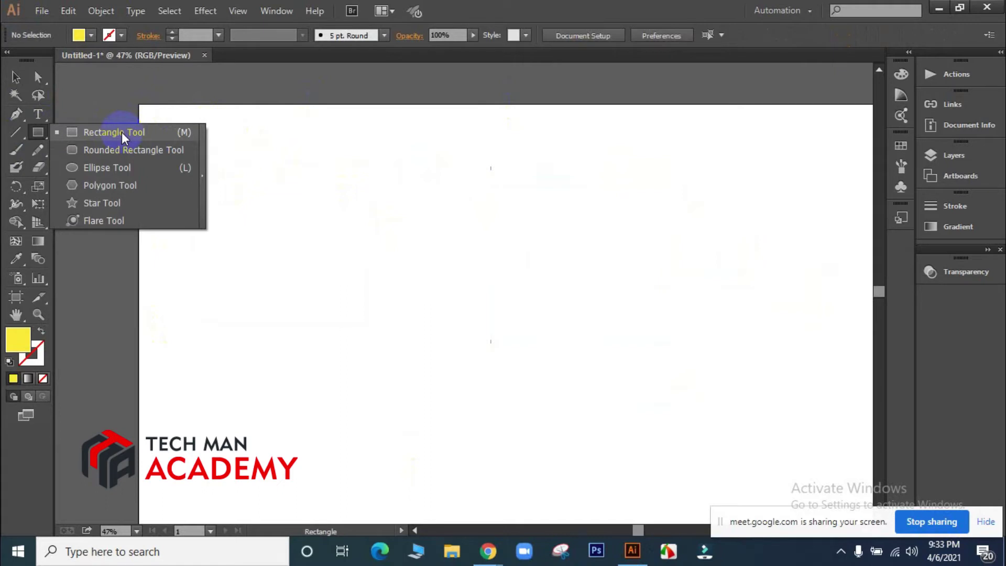
left_click(102, 149)
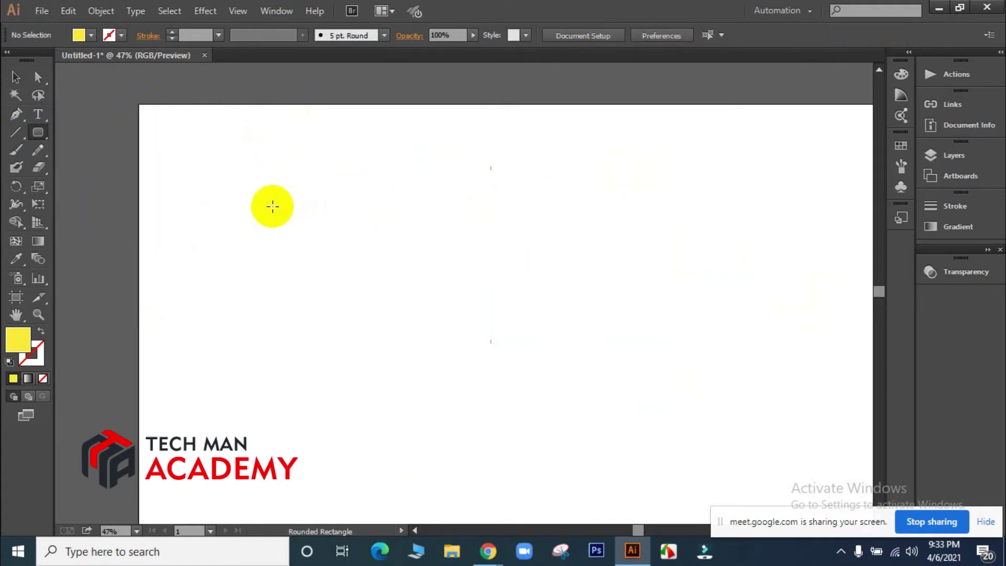
right_click(39, 132)
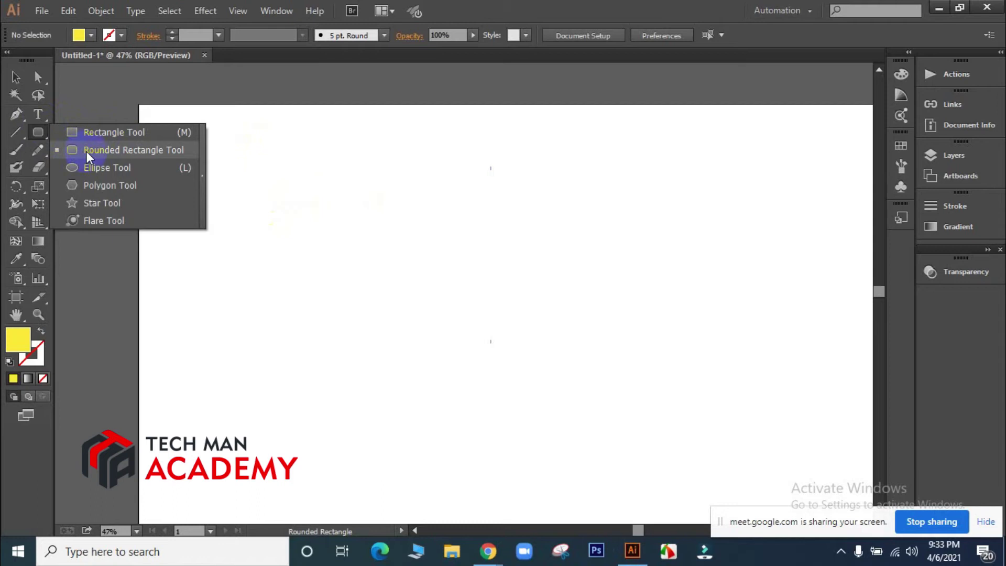
left_click(101, 151)
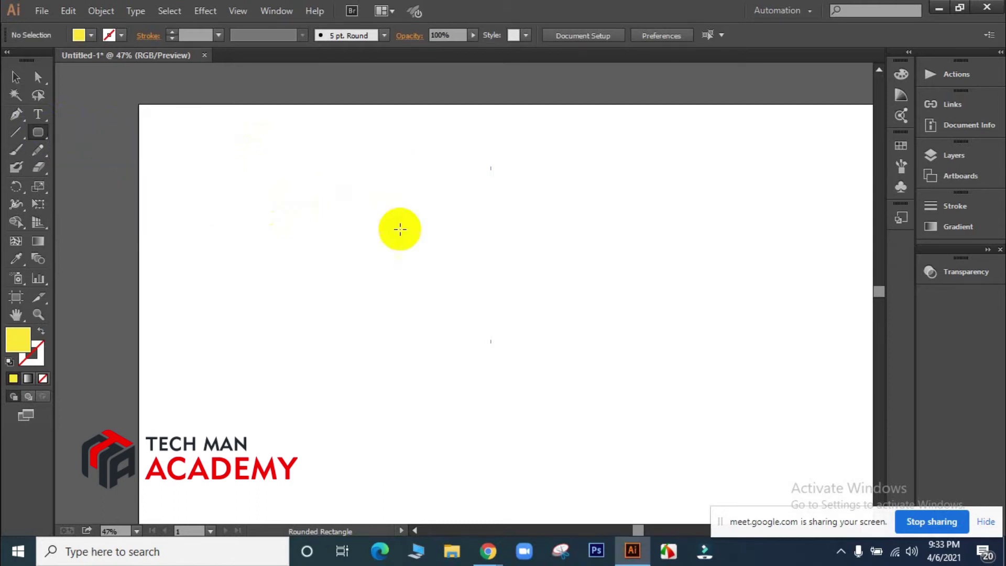
mouse_move(223, 171)
left_mouse_down()
mouse_move(313, 285)
mouse_move(735, 292)
mouse_move(678, 300)
left_mouse_up()
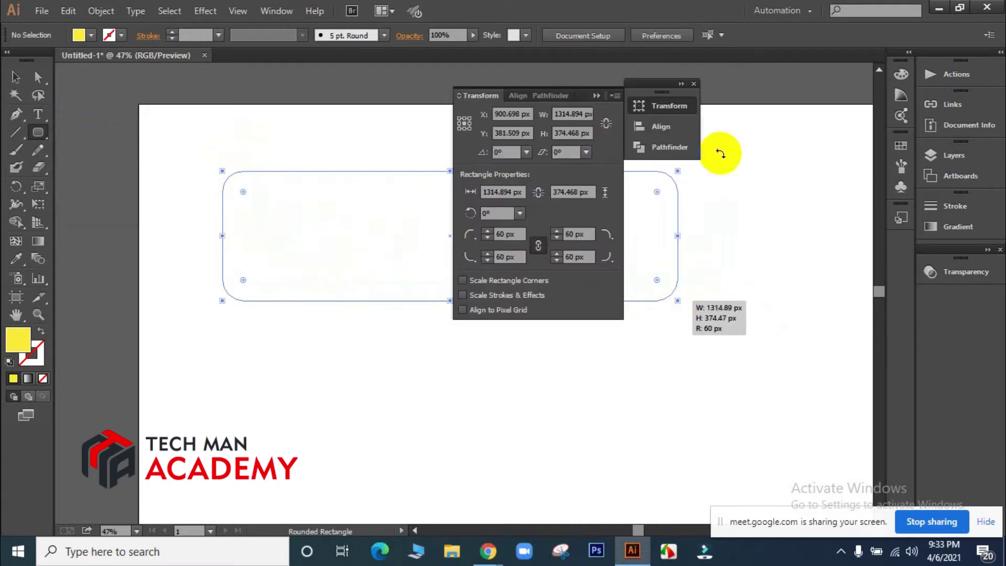
left_click(598, 96)
left_click(695, 84)
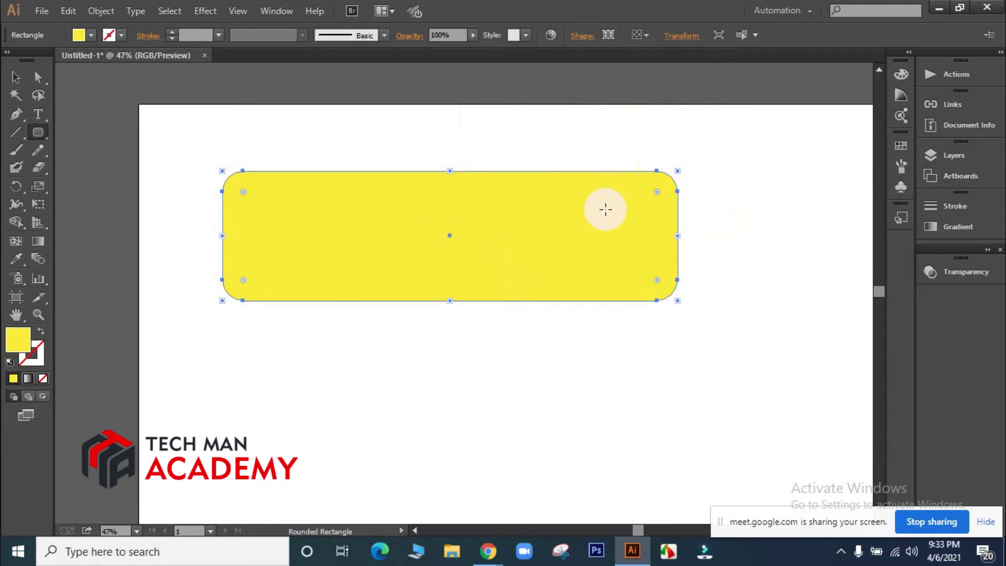
left_click(15, 77)
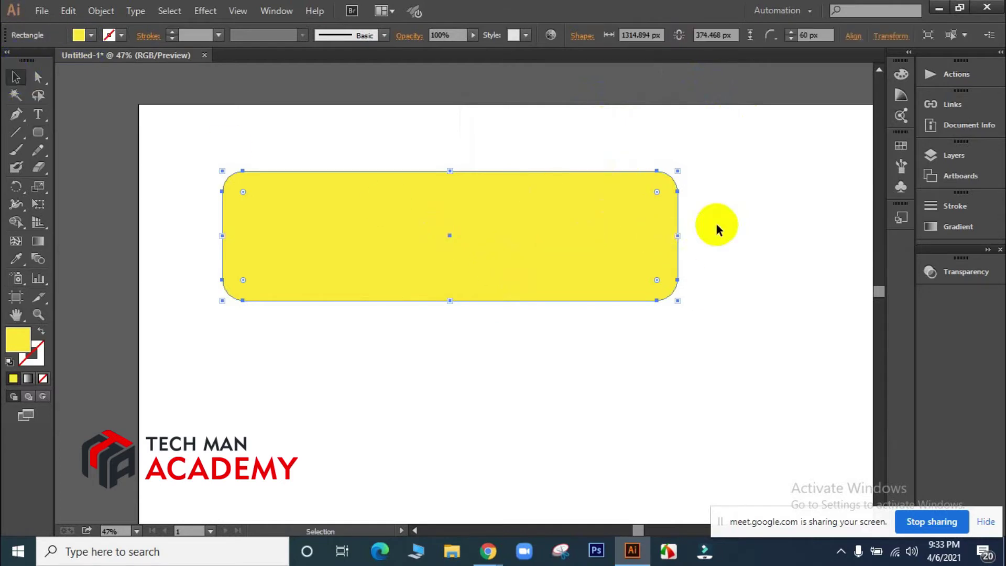
left_click(760, 223)
Set the rounded rectangle's corner radius to 100 px
left_click(441, 259)
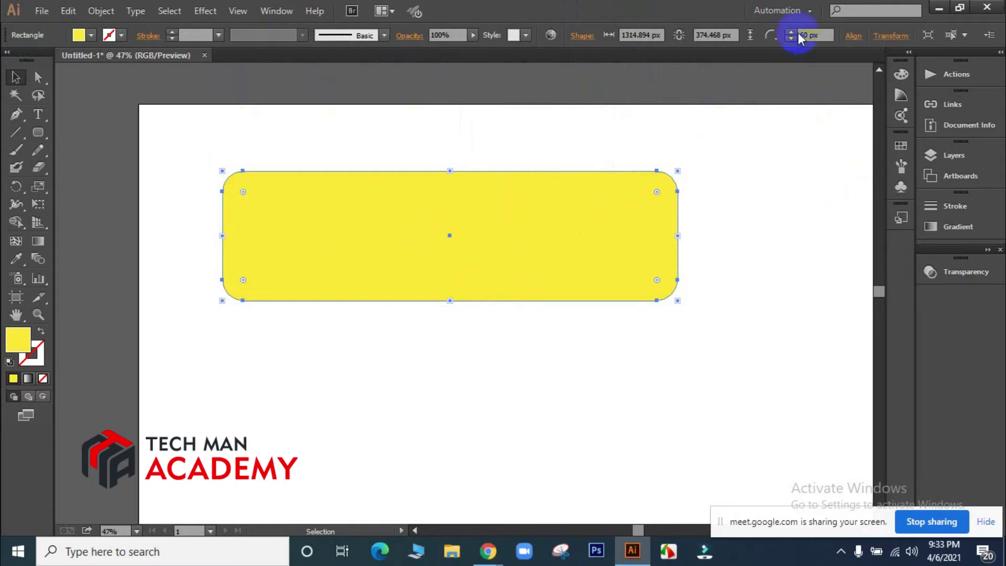
left_click_drag(811, 35, 791, 38)
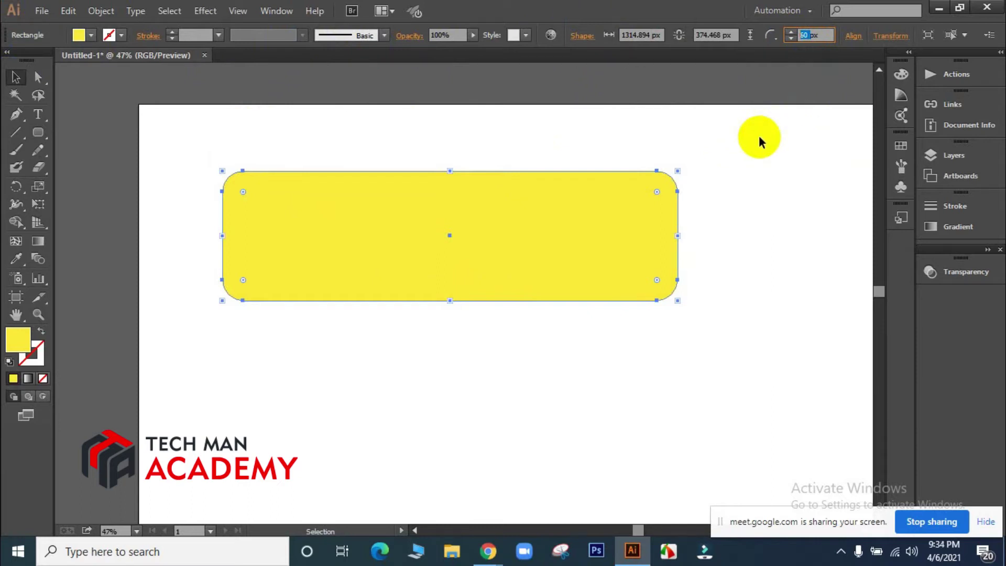
type("100")
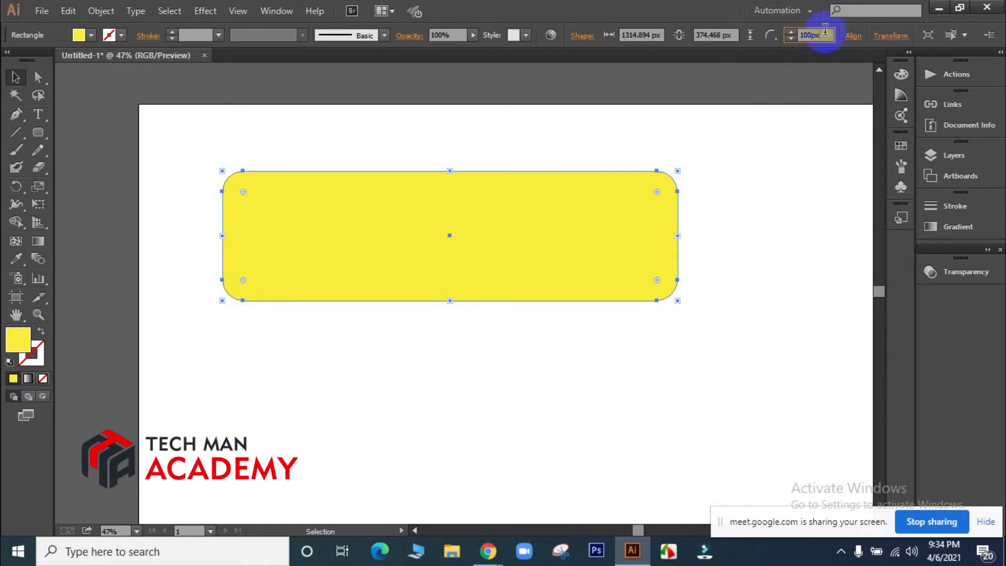
left_click(777, 158)
left_click(617, 232)
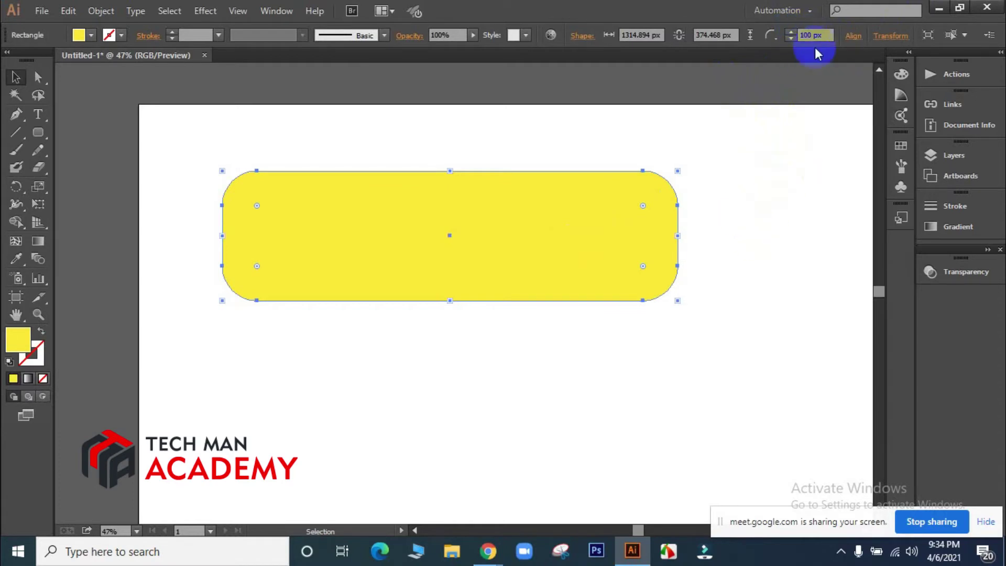
left_click(366, 245)
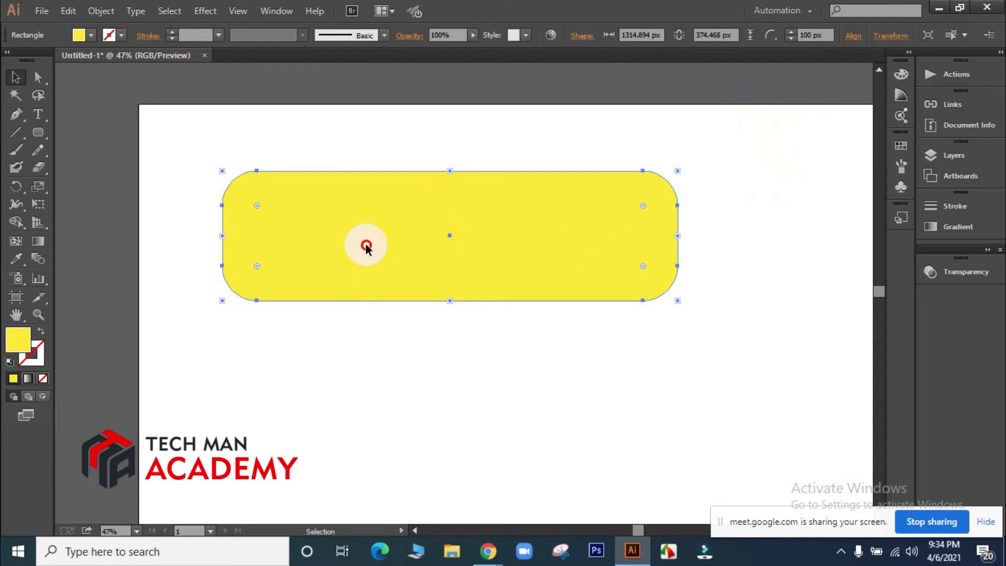
left_click(794, 217)
left_click(609, 215)
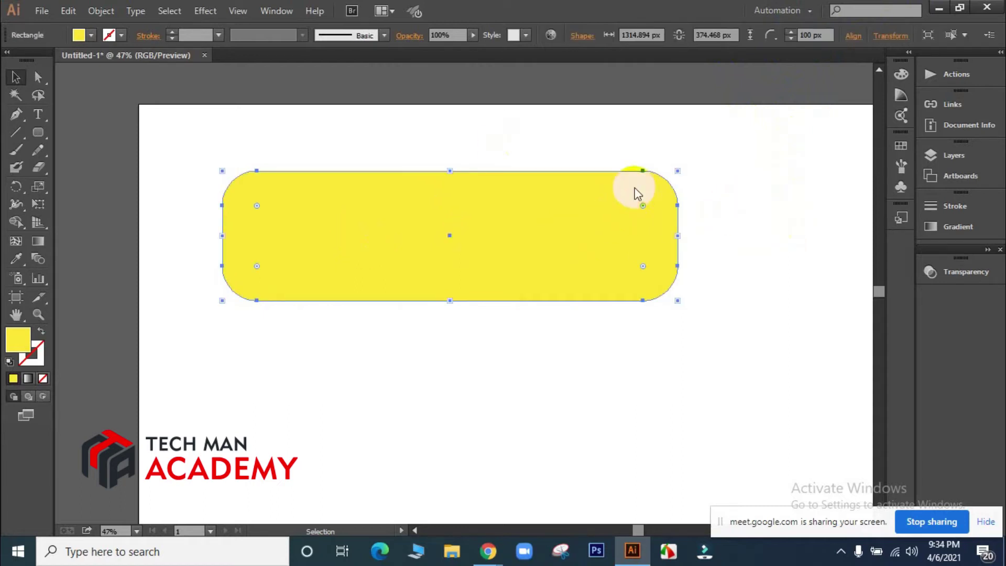
Undo the rounded rectangle's last corner radius change and redo it to compare the two roundings
key("a")
key("ctrl+z")
left_click(778, 167)
left_click(573, 245)
left_click(770, 207)
left_click(618, 221)
left_click(757, 213)
left_click(553, 216)
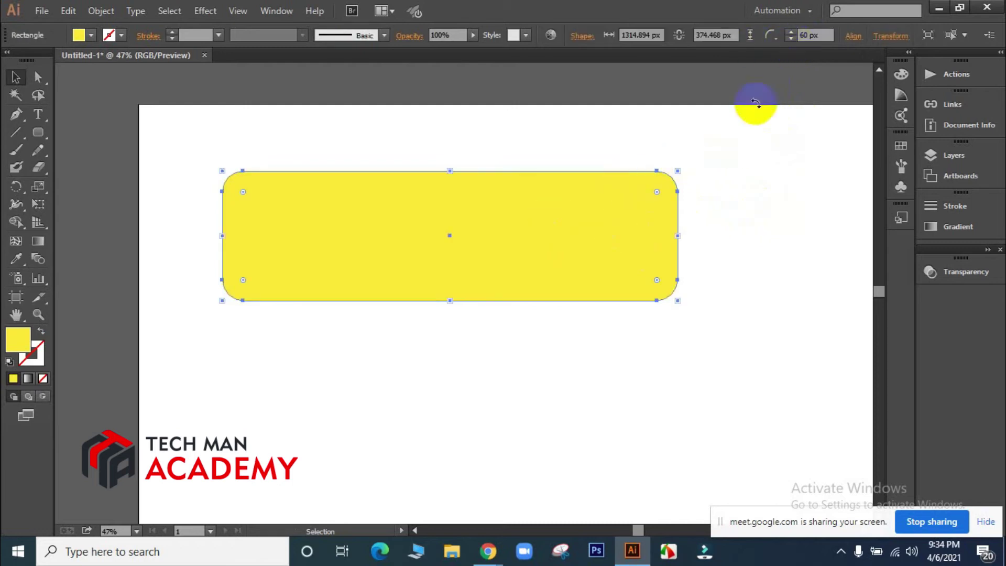
key("ctrl")
key("ctrl+z")
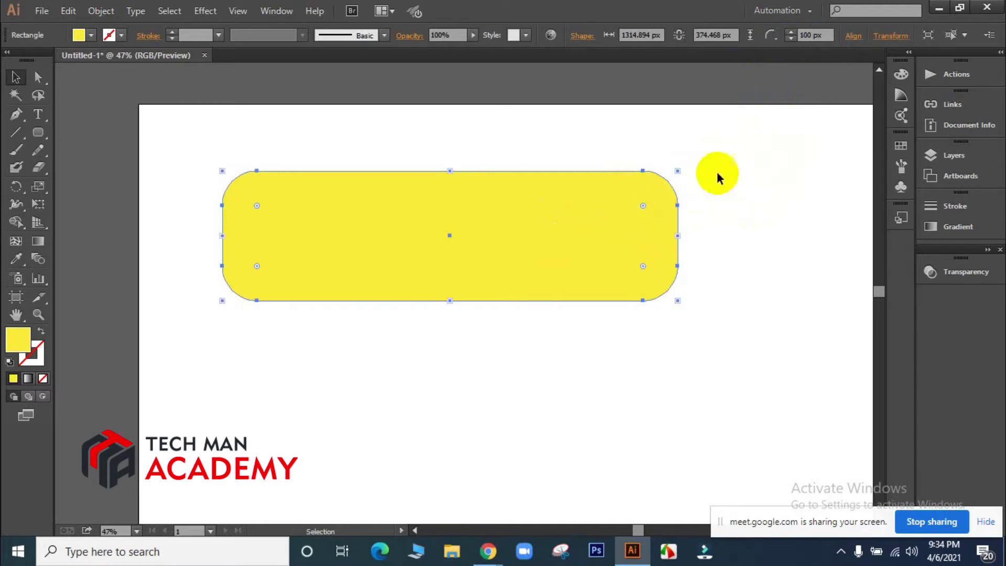
Set the rounded rectangle's corner radius to 200 px to turn it into a pill shape
left_click(812, 35)
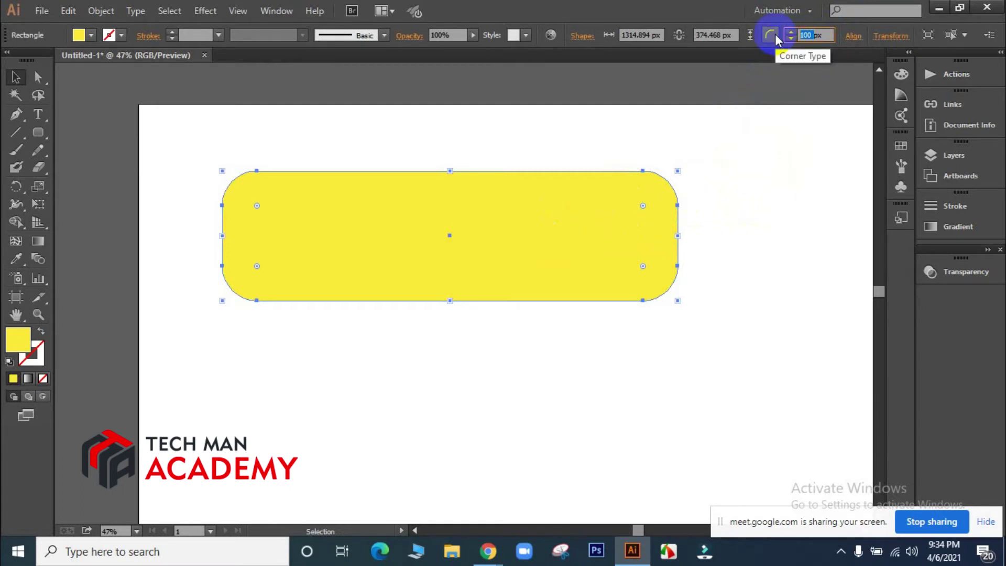
type("200")
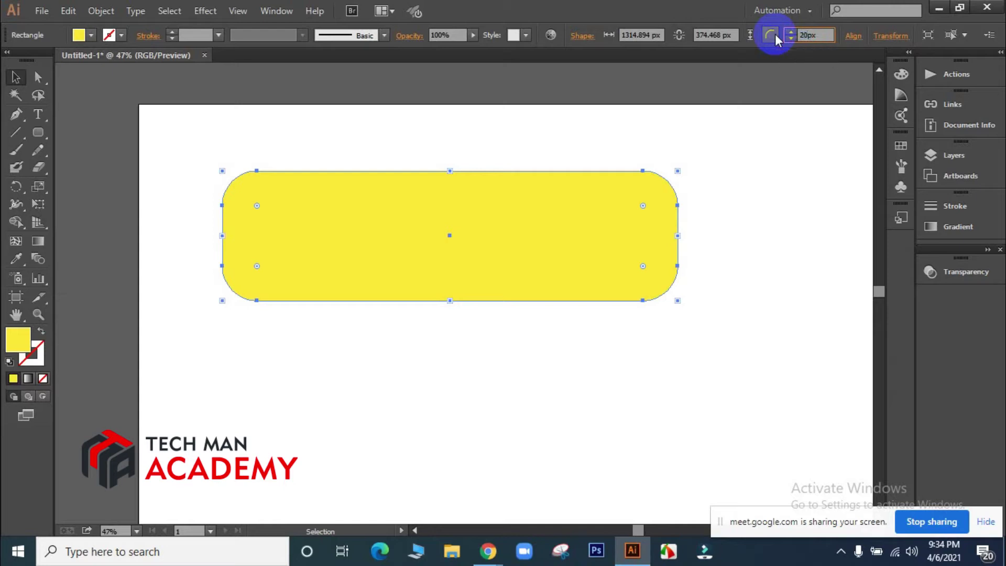
left_click(772, 171)
left_click(482, 234)
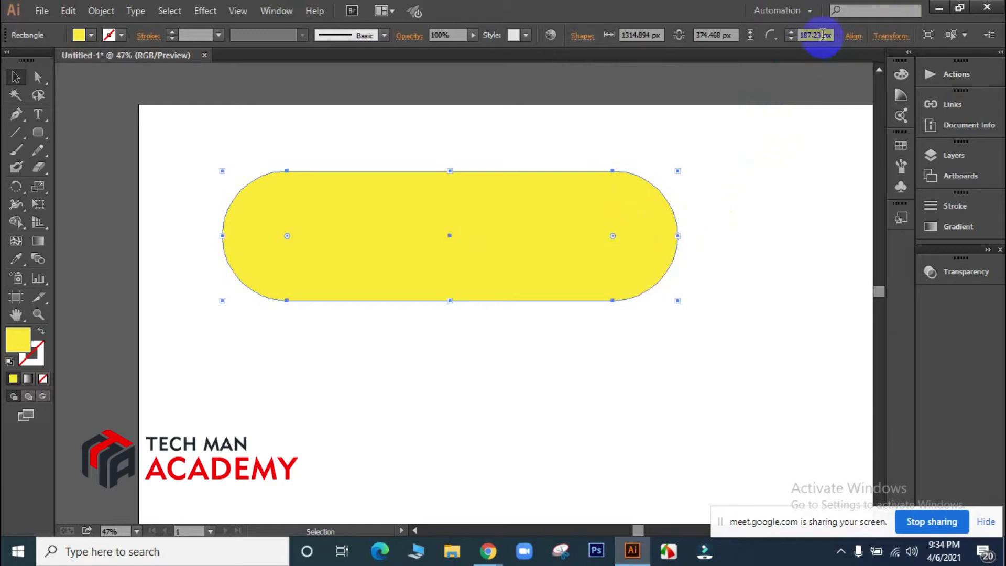
left_click(805, 262)
left_click(629, 249)
left_click(805, 226)
left_click(431, 230)
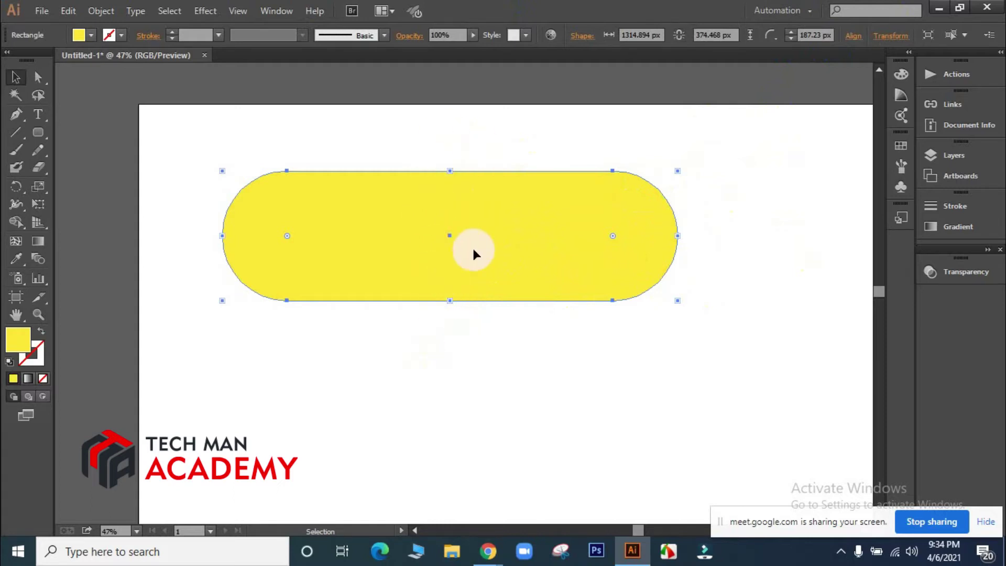
Stretch the pill shape downward, undo the stretch, and narrow the pill to about 698 px wide
left_click_drag(451, 301, 449, 457)
key("ctrl+z")
left_click_drag(731, 231, 279, 201)
left_click(458, 215)
Duplicate the pill shape to its right and stretch the copy downward to about 711 px tall
key("space")
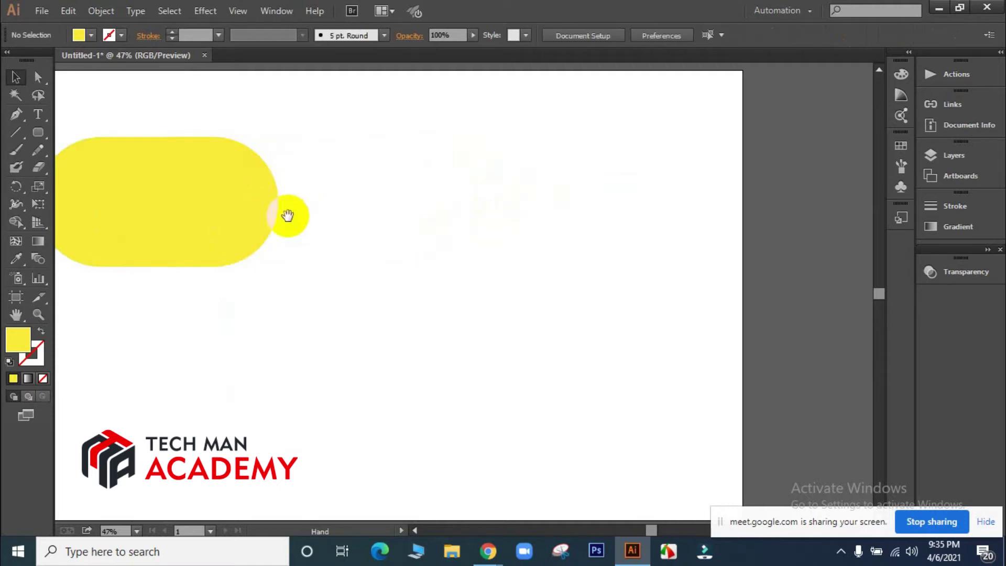
left_click(159, 185)
left_click_drag(159, 185, 480, 188)
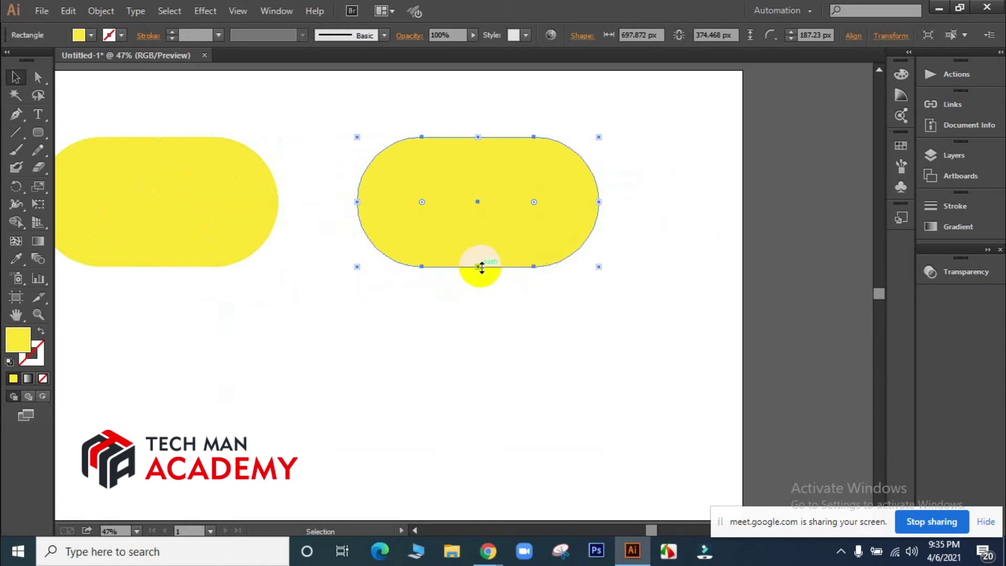
left_click_drag(481, 268, 477, 383)
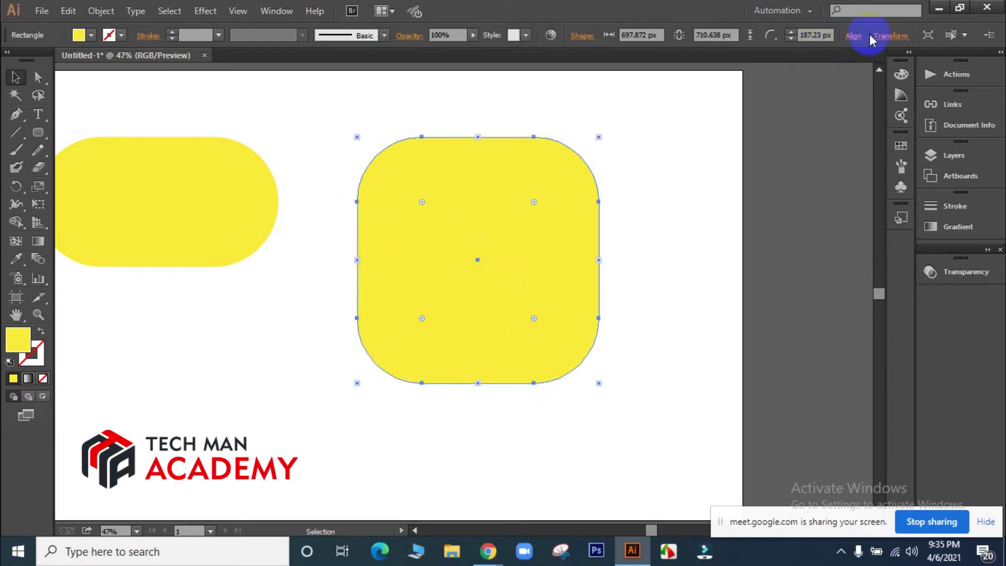
Set the copied shape's corner radius to 300 px and deselect it
left_click(824, 35)
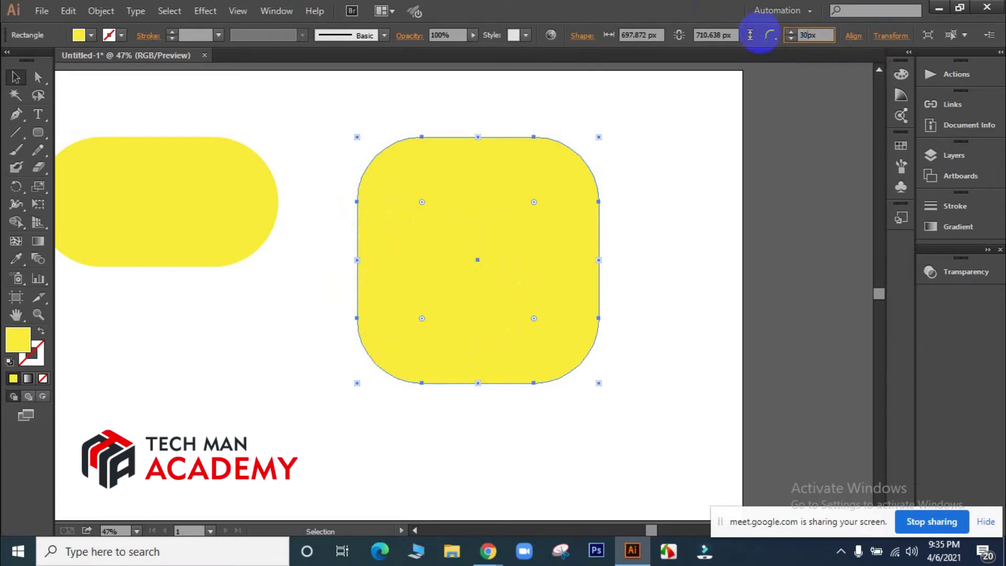
left_click(756, 242)
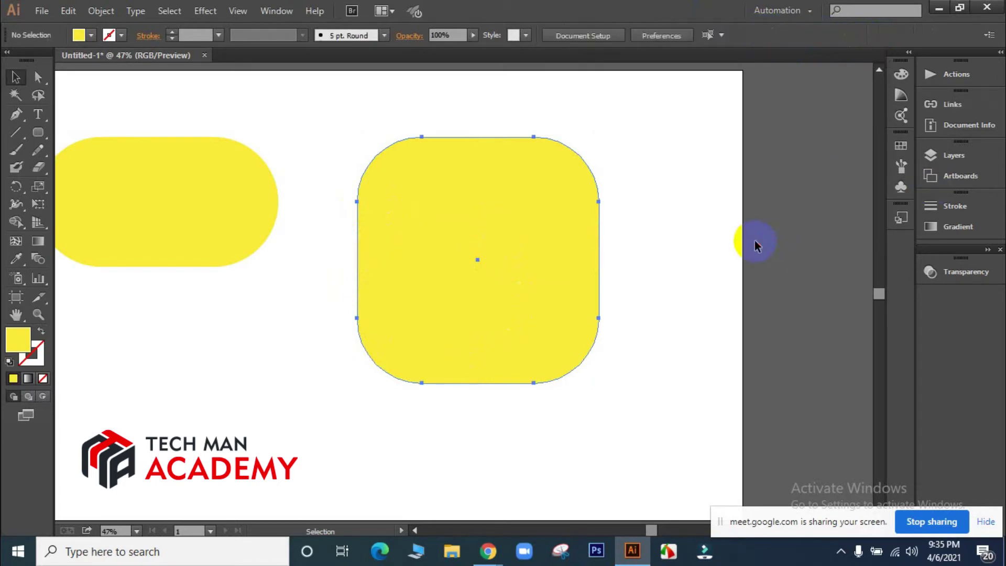
left_click(464, 247)
left_click(719, 264)
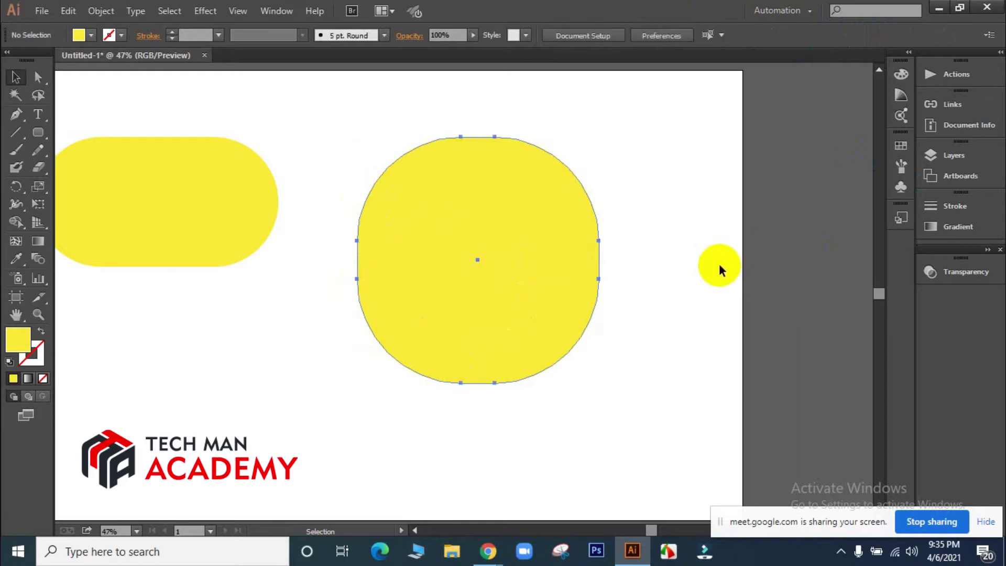
Round the copied shape's corners inward to their maximum to form a circle, and deselect it
left_click(504, 246)
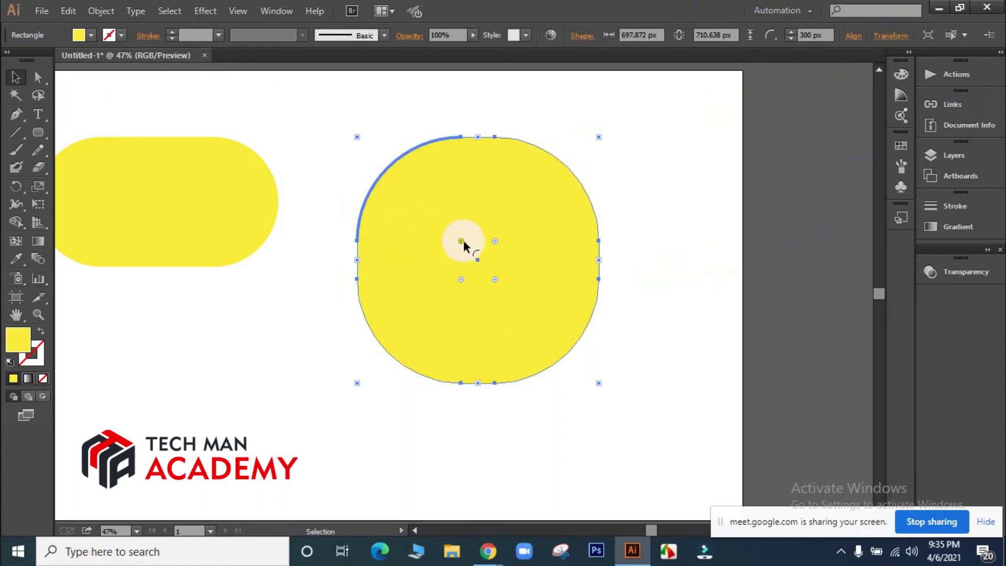
left_click_drag(462, 242, 506, 288)
left_click(765, 260)
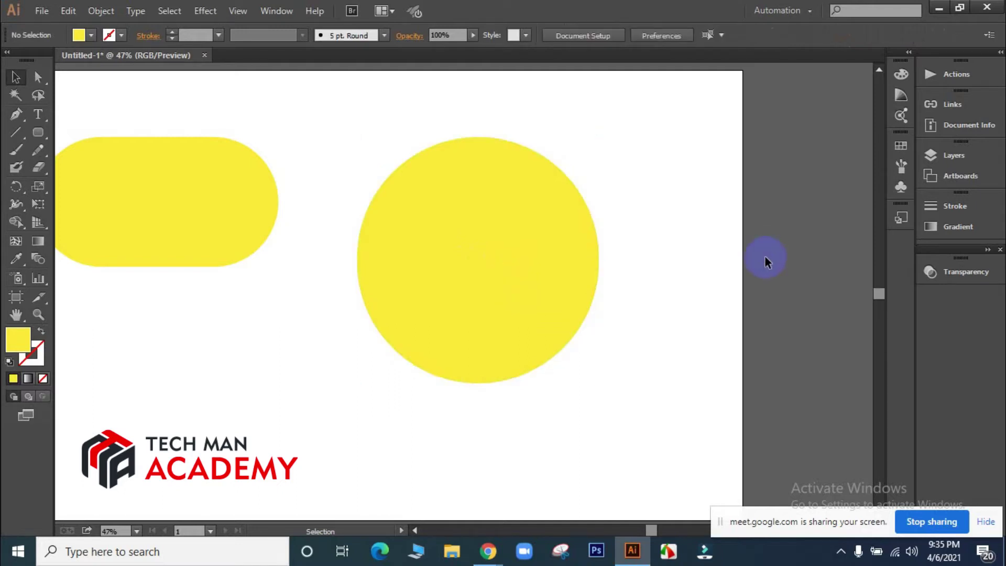
Examine the width, height and corner radius of the circle and the pill, selecting each in turn
left_click(496, 226)
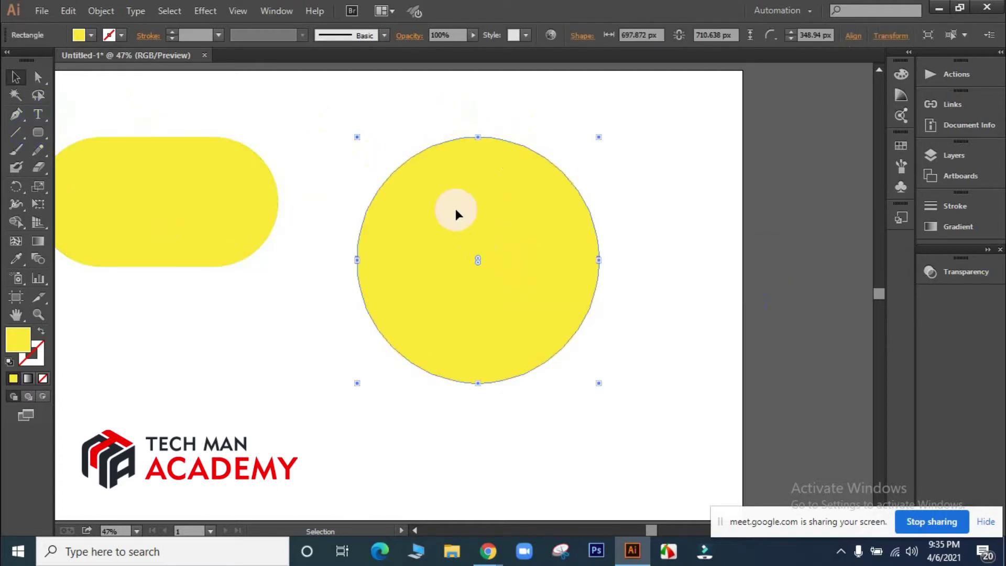
left_click(731, 273)
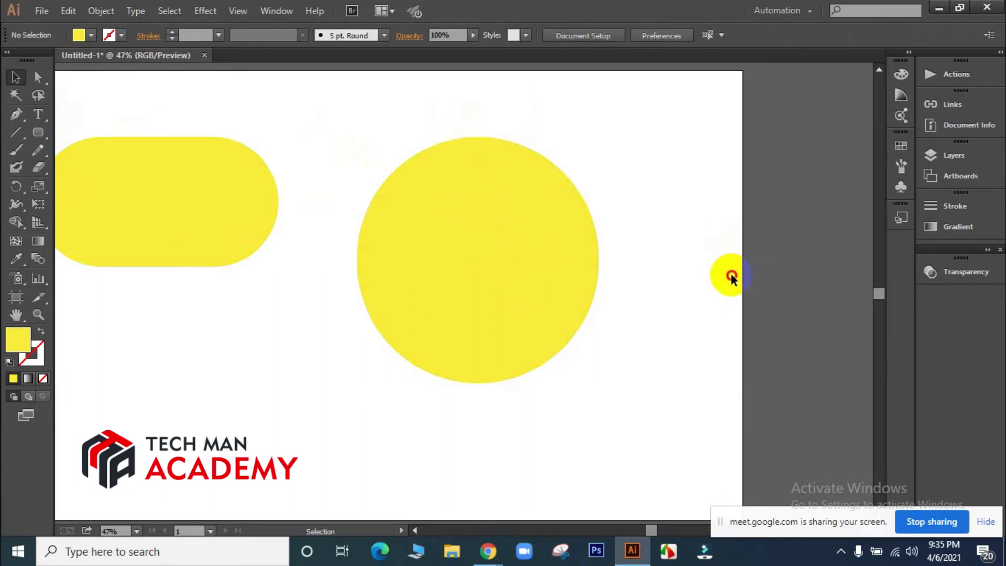
left_click_drag(444, 183, 553, 202)
left_click(280, 236)
left_click_drag(280, 236, 254, 239)
left_click(438, 203)
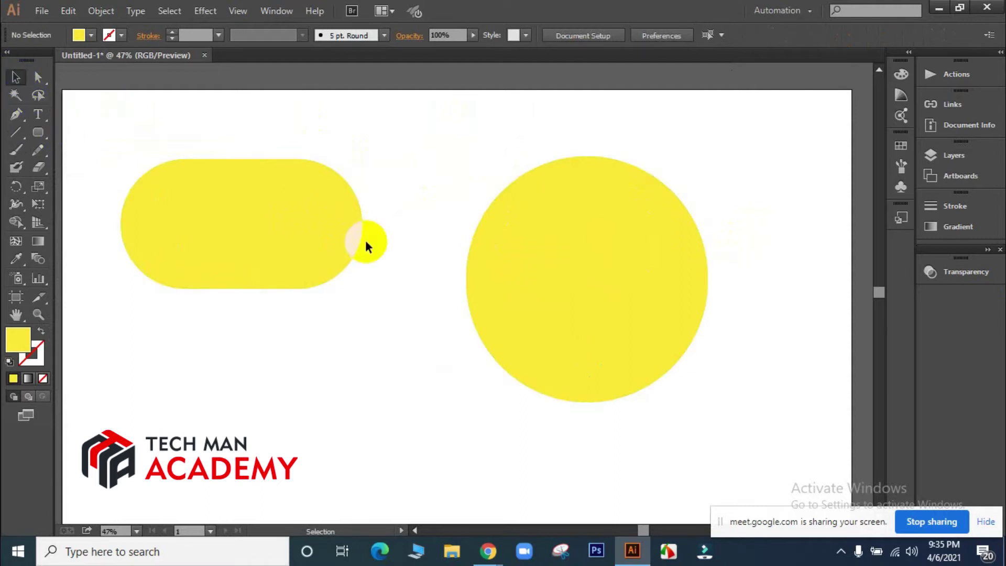
left_click(278, 213)
left_click(486, 218)
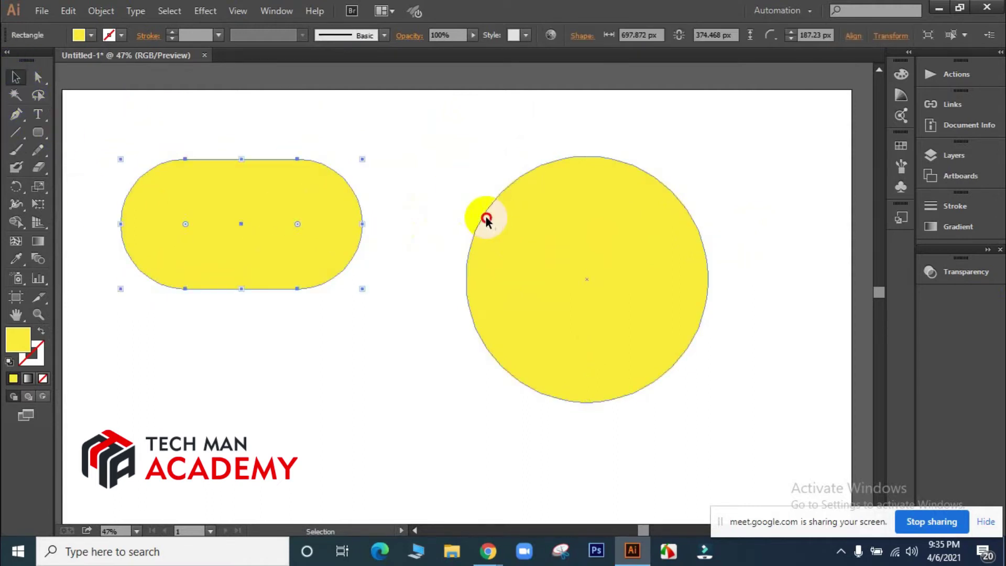
left_click(369, 223)
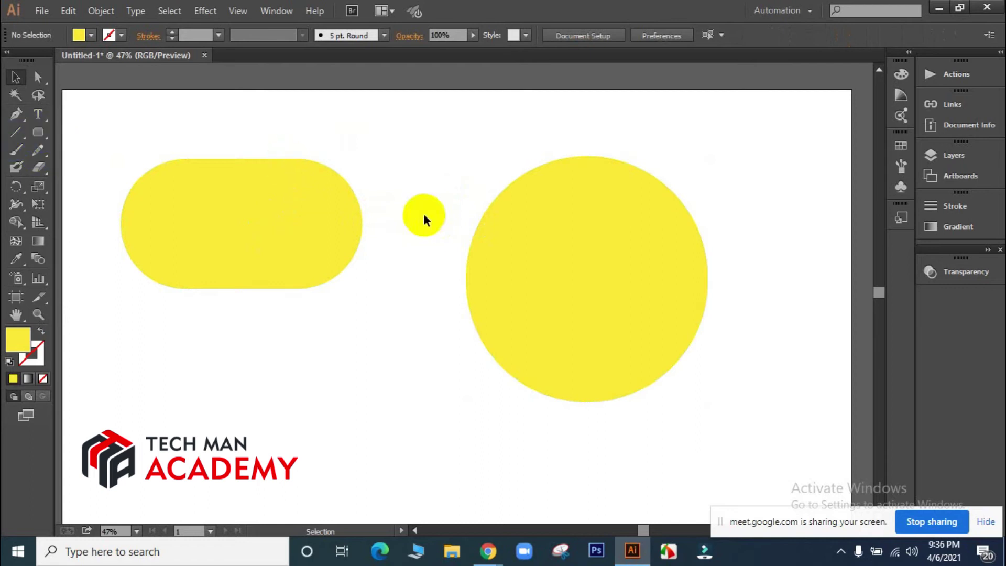
left_click(258, 223)
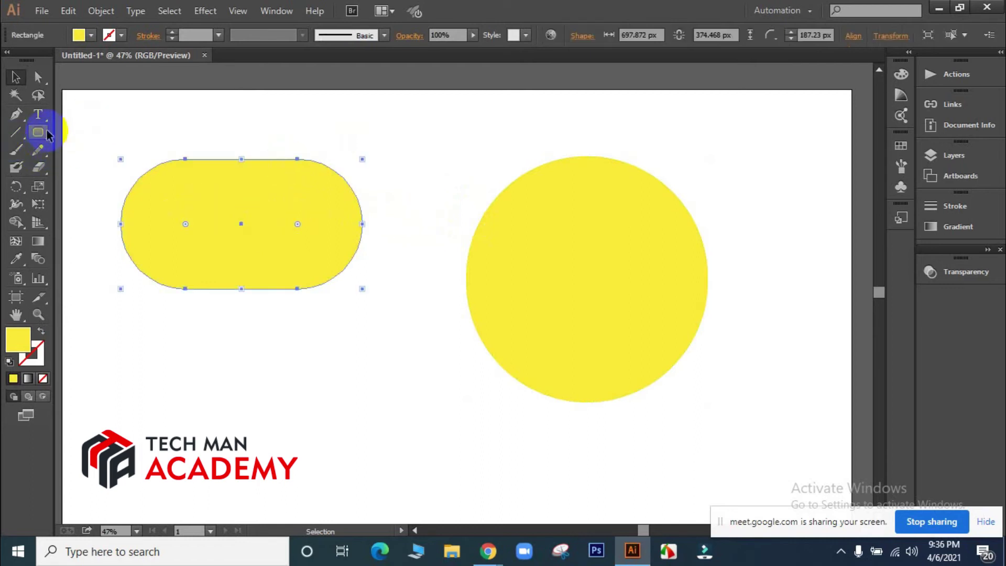
left_click(467, 191)
left_click(278, 211)
left_click(576, 262)
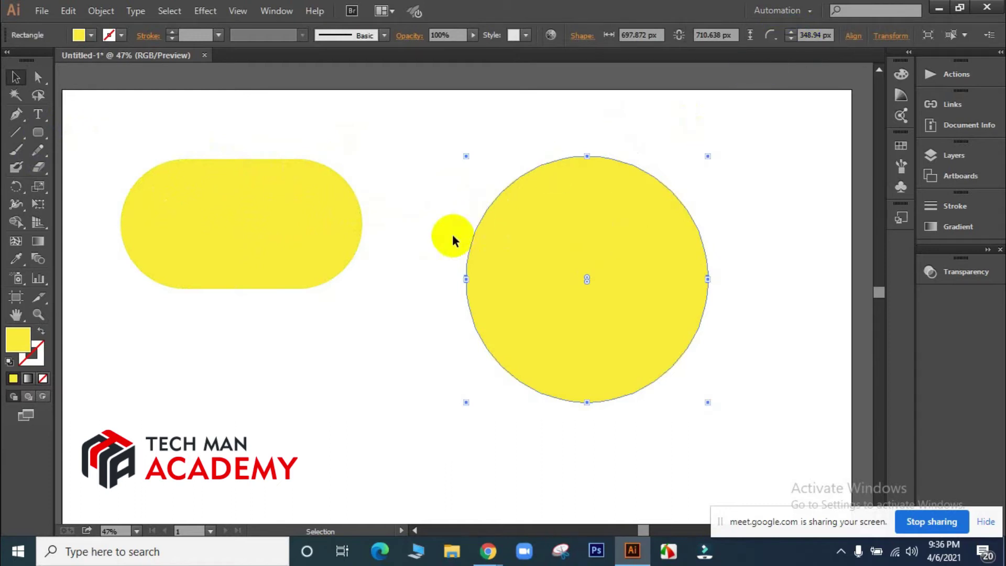
Move the circle around the artboard and return it close to its original place
left_click(405, 173)
left_click(553, 225)
left_click_drag(592, 230, 548, 283)
left_click(791, 248)
left_click(482, 287)
left_click_drag(482, 287, 525, 230)
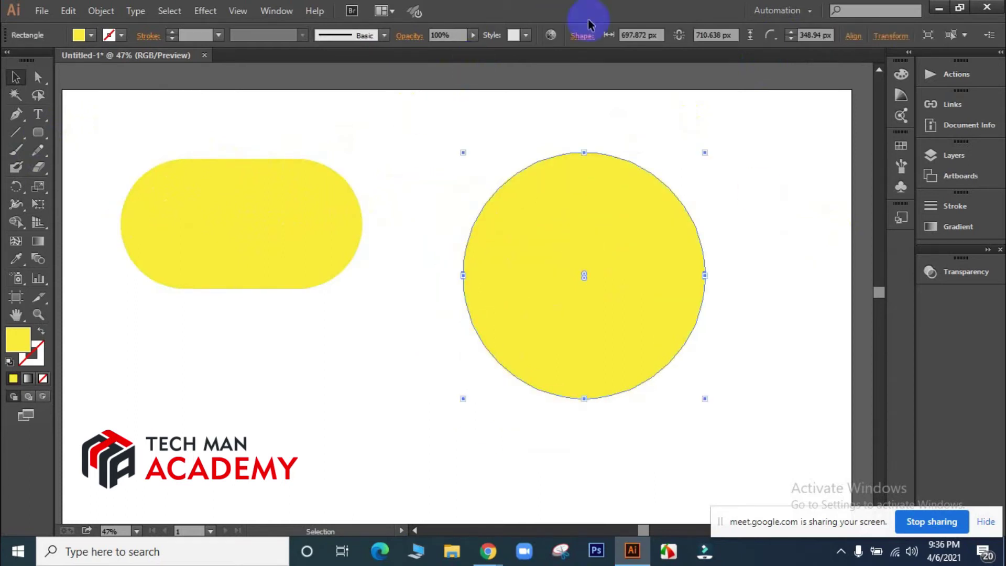
Reduce the circle's corner radius to about 155 px, turning it into a rounded square
left_click(758, 213)
left_click(609, 257)
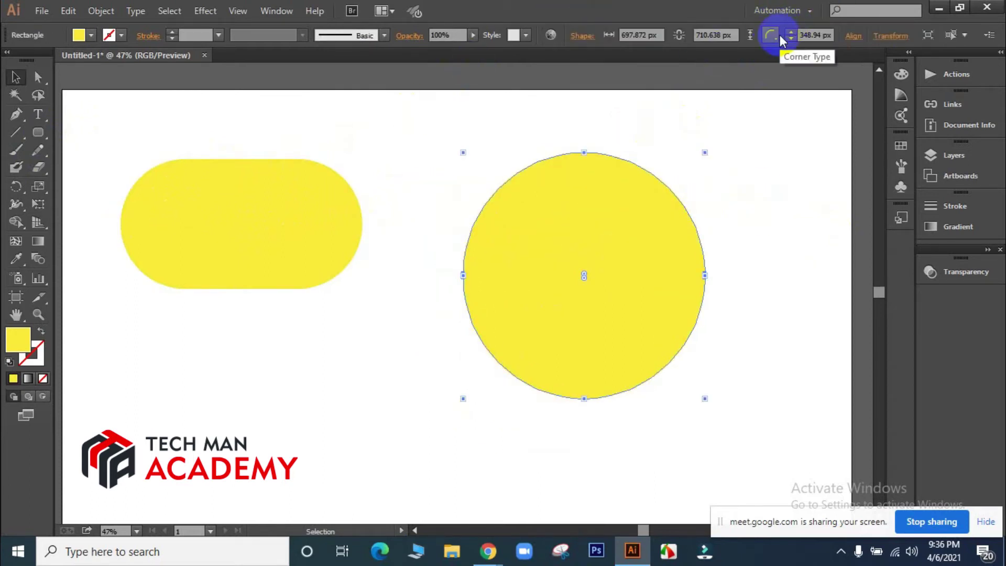
left_click(15, 77)
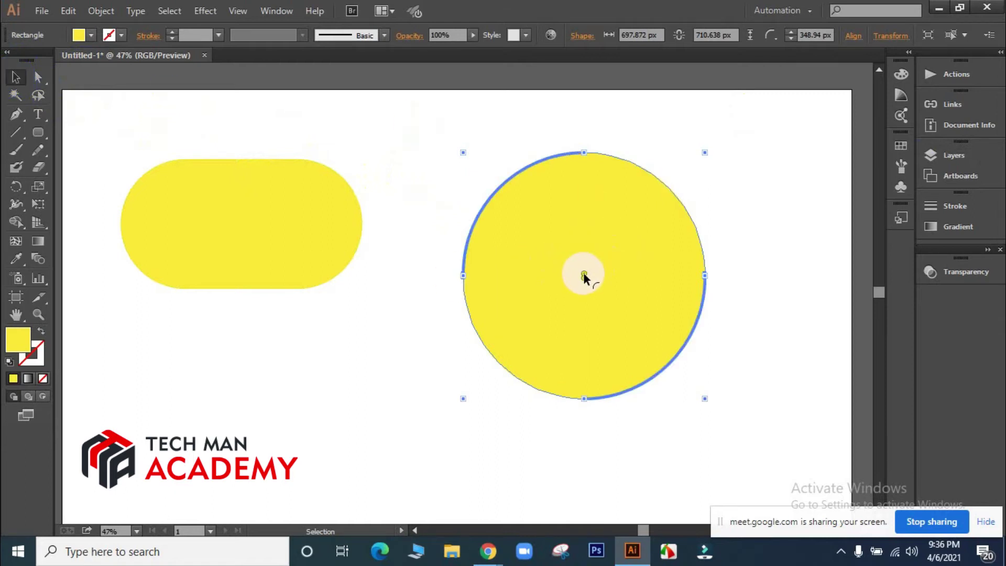
left_click_drag(584, 274, 652, 339)
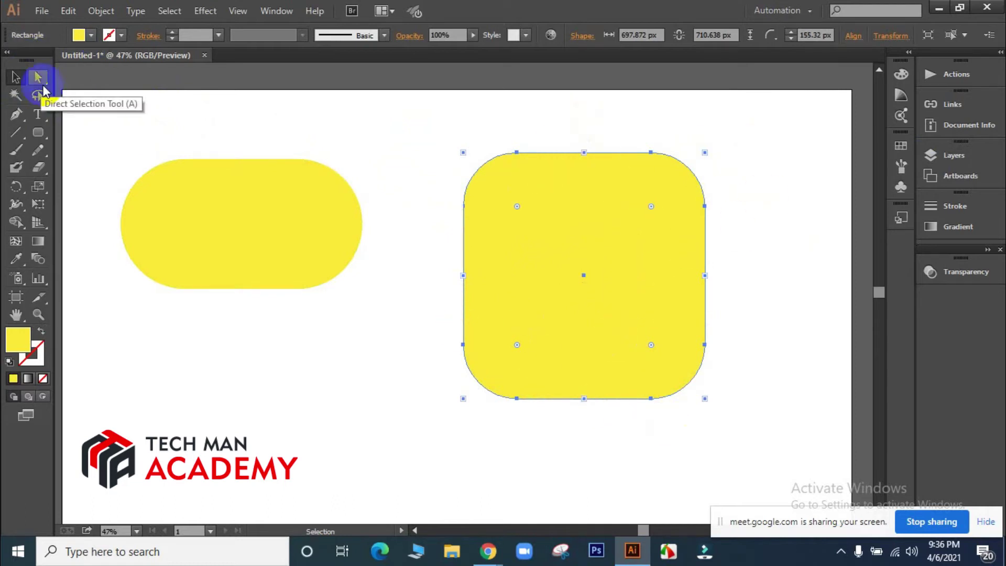
Delete the rounded square beside the pill
left_click(423, 217)
left_click_drag(597, 264, 744, 261)
left_click(498, 222)
key("Delete")
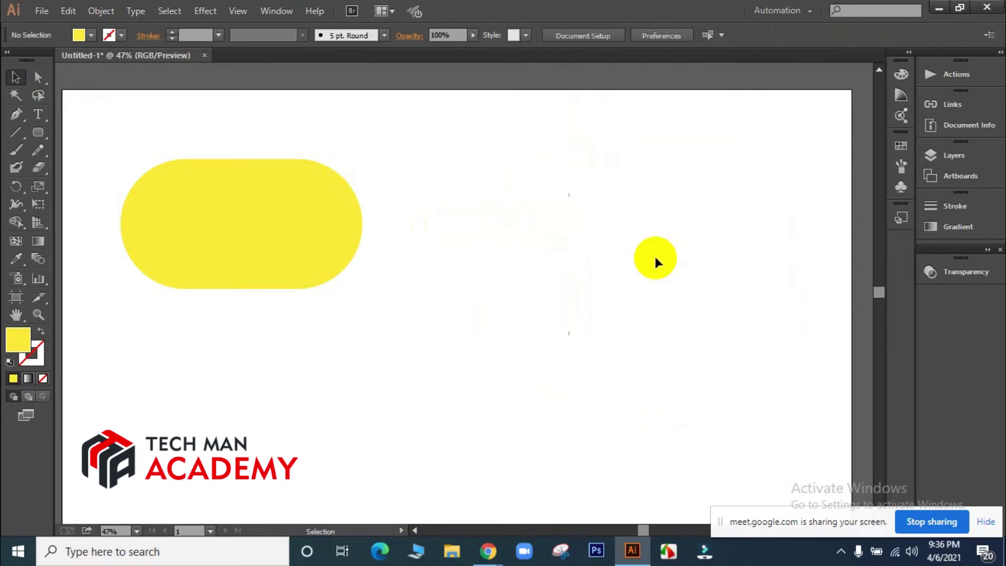
Draw a rounded rectangle about 734 × 362 px beside the pill and dismiss the transform settings
left_click_drag(285, 186, 339, 183)
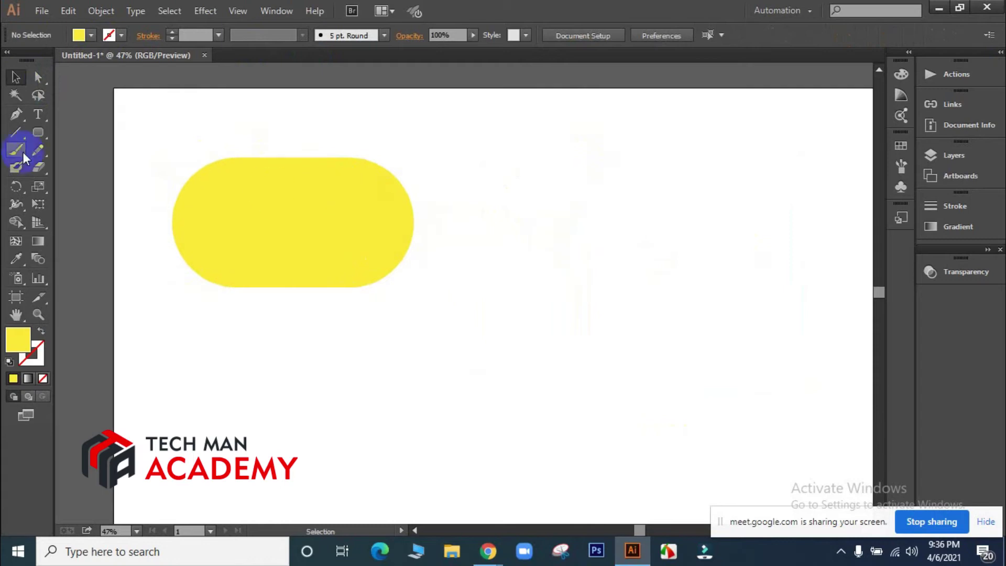
left_click(38, 135)
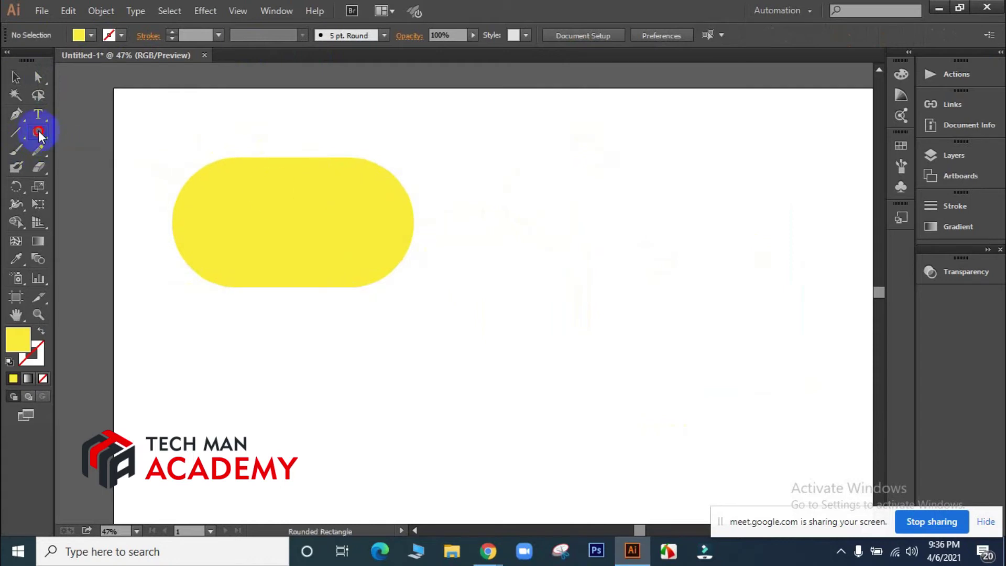
left_click(39, 136)
left_click(105, 151)
left_click_drag(493, 228, 745, 352)
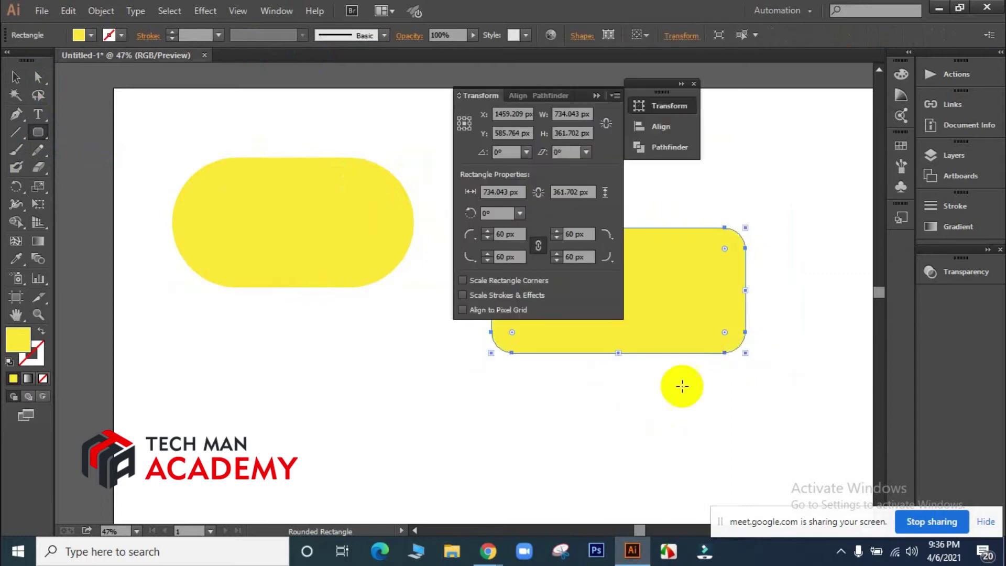
left_click(599, 96)
left_click(692, 84)
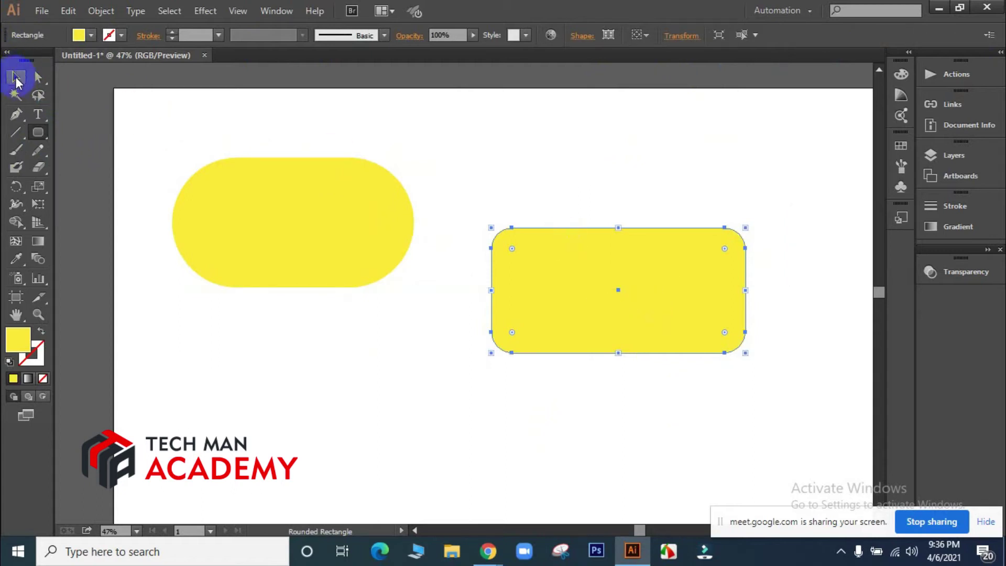
Change the new rectangle's corner type from round to inverted round
left_click(16, 78)
left_click(620, 285)
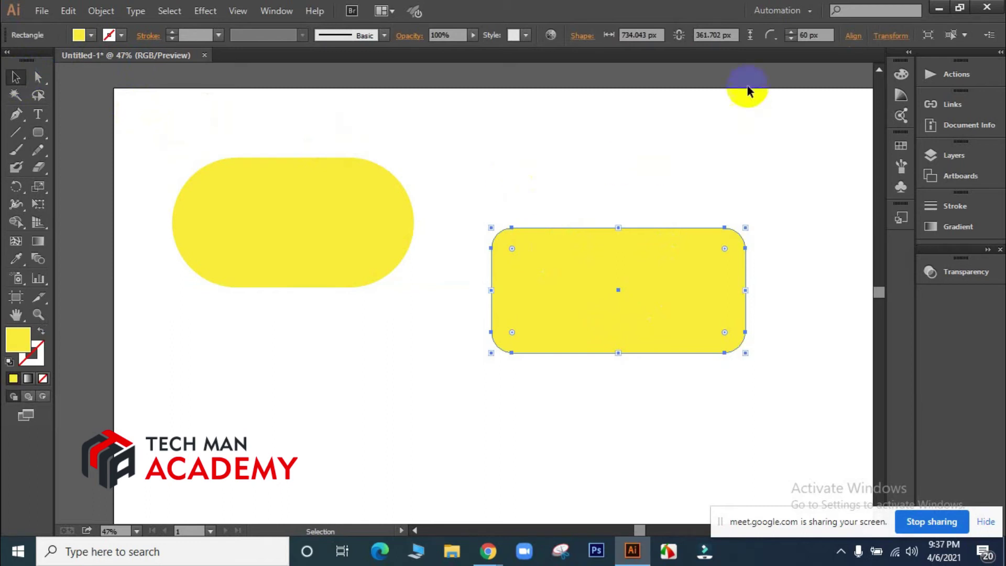
left_click(771, 36)
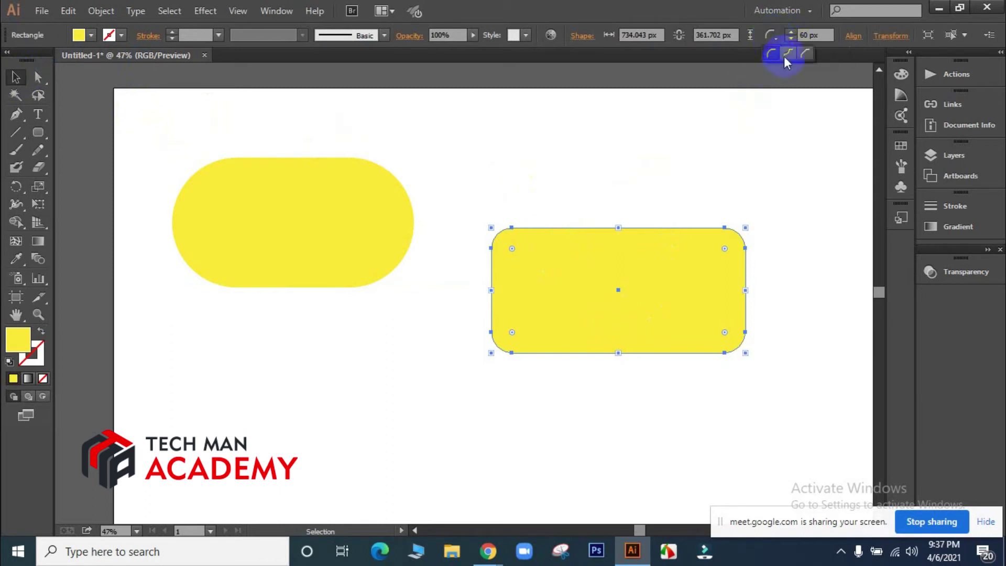
left_click(787, 53)
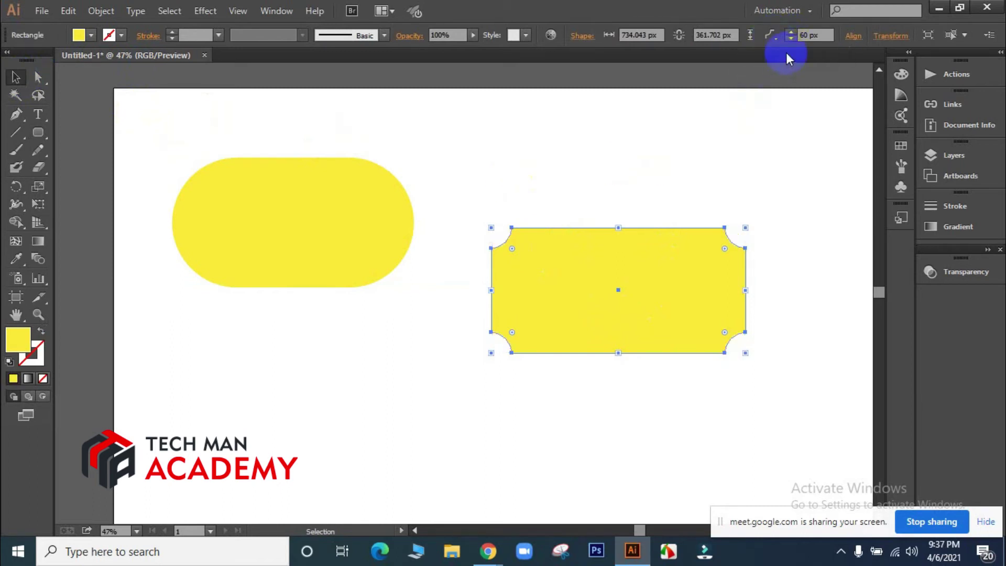
left_click(772, 36)
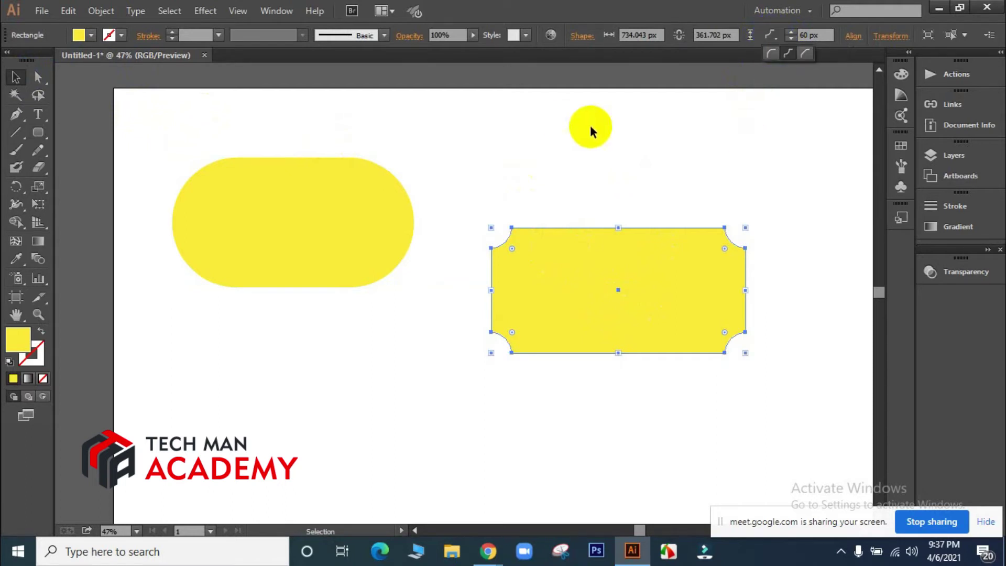
left_click(13, 79)
Move the pill off the artboard above its top edge and shift the inverted-corner rectangle to the artboard's left side
left_click_drag(323, 211, 261, 126)
left_click_drag(631, 301, 377, 335)
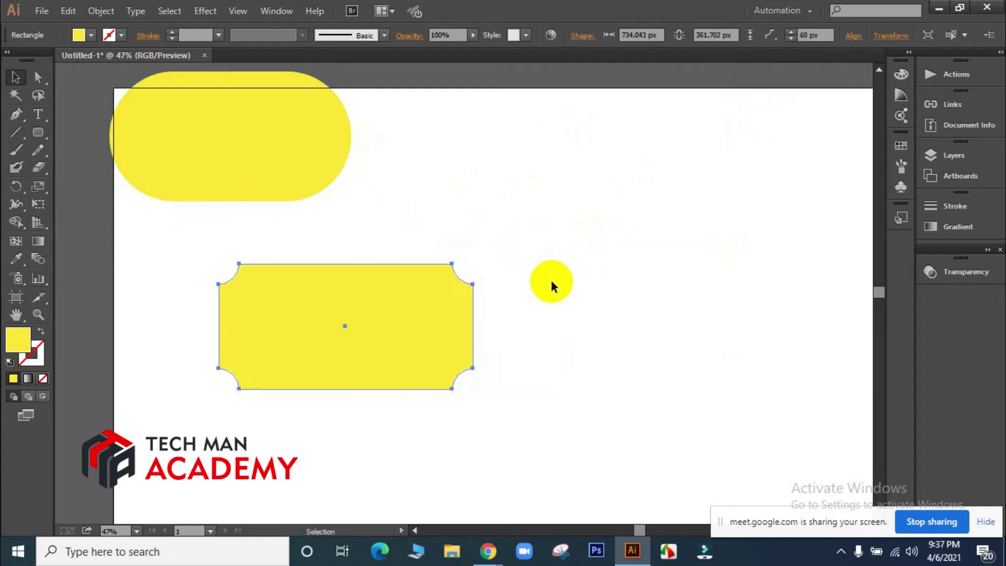
left_click(551, 279)
left_click_drag(239, 188, 474, 166)
scroll(487, 205, "up", 2)
left_click_drag(476, 204, 335, 91)
scroll(415, 240, "down", 1)
Duplicate the inverted-corner rectangle to its right, leaving a gap between the two
left_click_drag(325, 343, 668, 244)
left_click(551, 251)
left_click(359, 242)
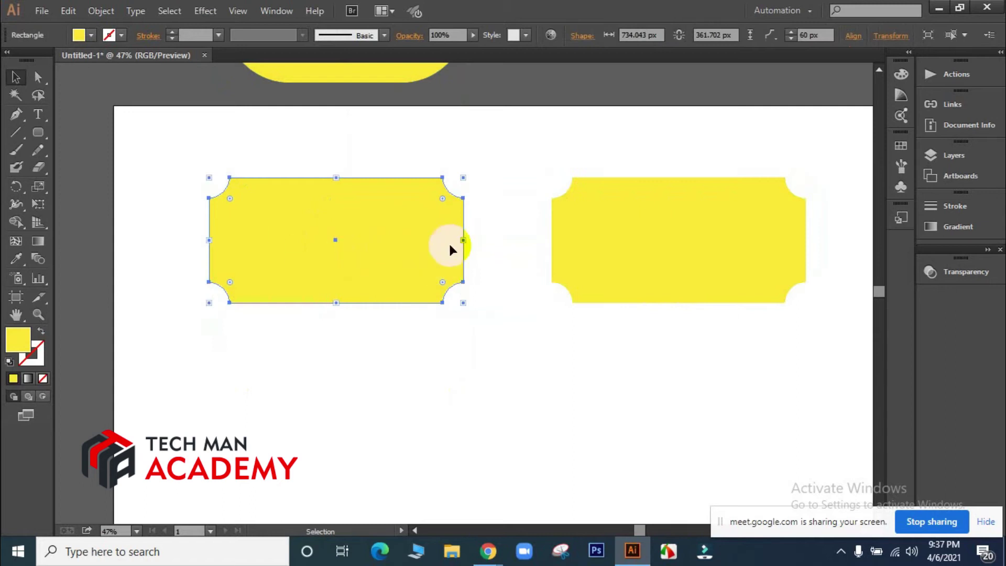
left_click(436, 372)
left_click(372, 274)
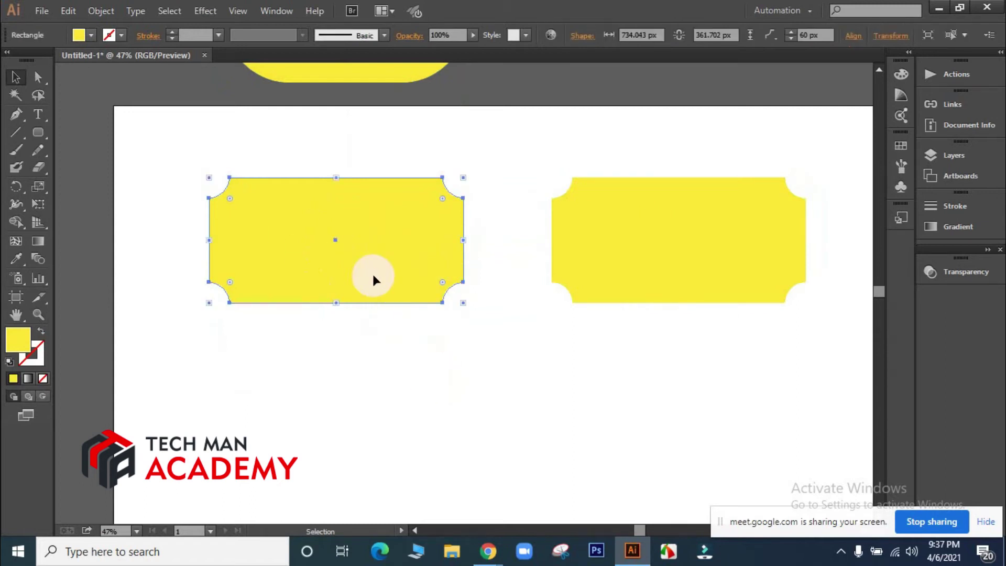
left_click(534, 469)
Rotate the left inverted-corner rectangle 90° to stand upright, move it slightly down and deselect it
left_click(361, 256)
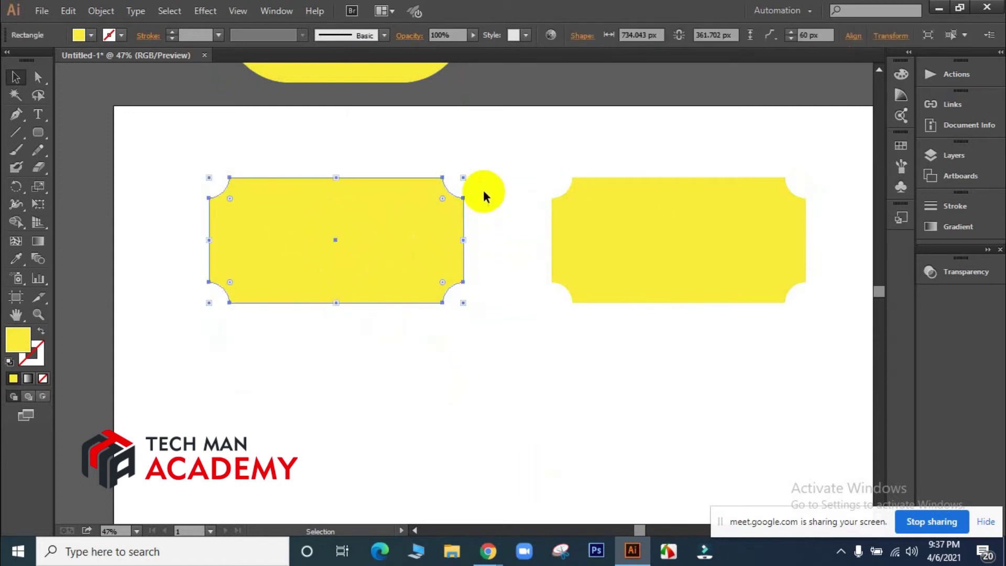
left_click_drag(470, 172, 357, 313)
left_click_drag(336, 209, 326, 286)
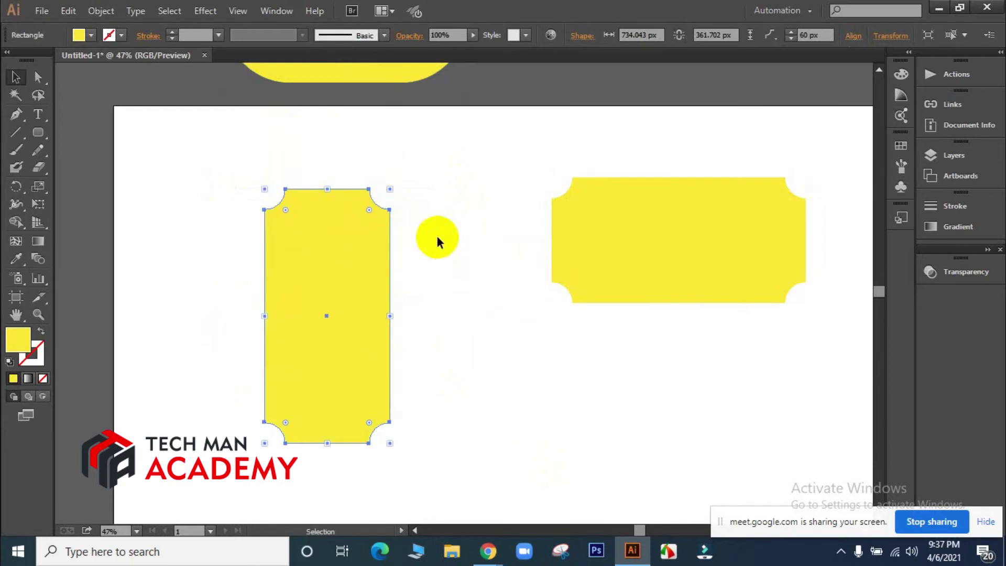
left_click(455, 353)
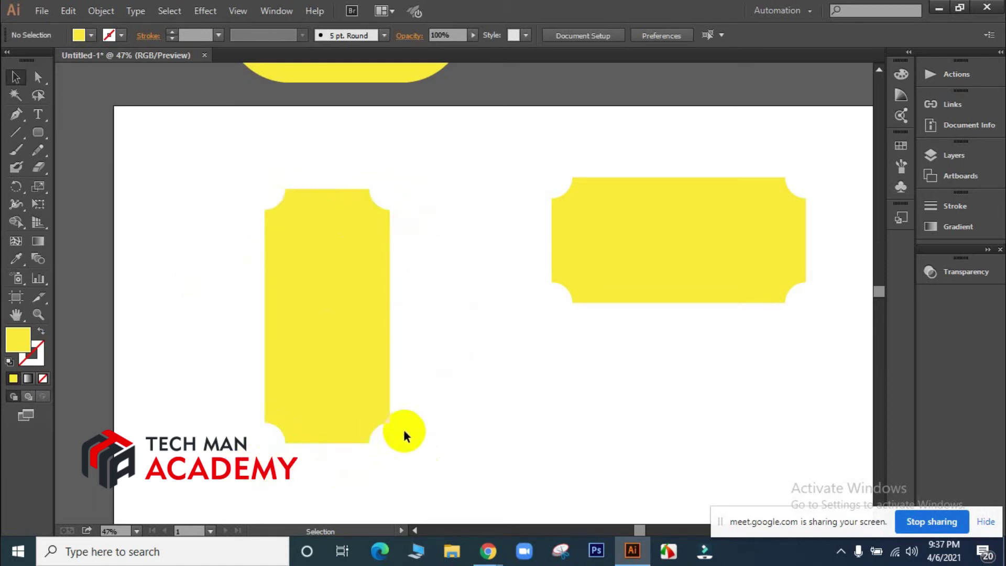
Move the upright rectangle left to top-align with the horizontal one, and shift the horizontal one left about 423 px
left_click_drag(335, 324, 264, 313)
left_click(503, 300)
left_click_drag(689, 269, 543, 268)
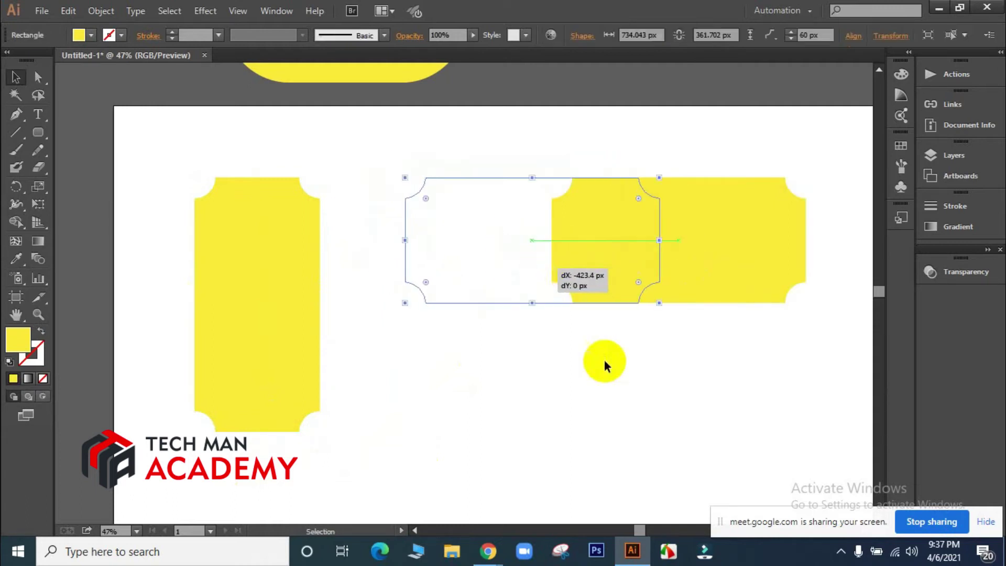
left_click(605, 361)
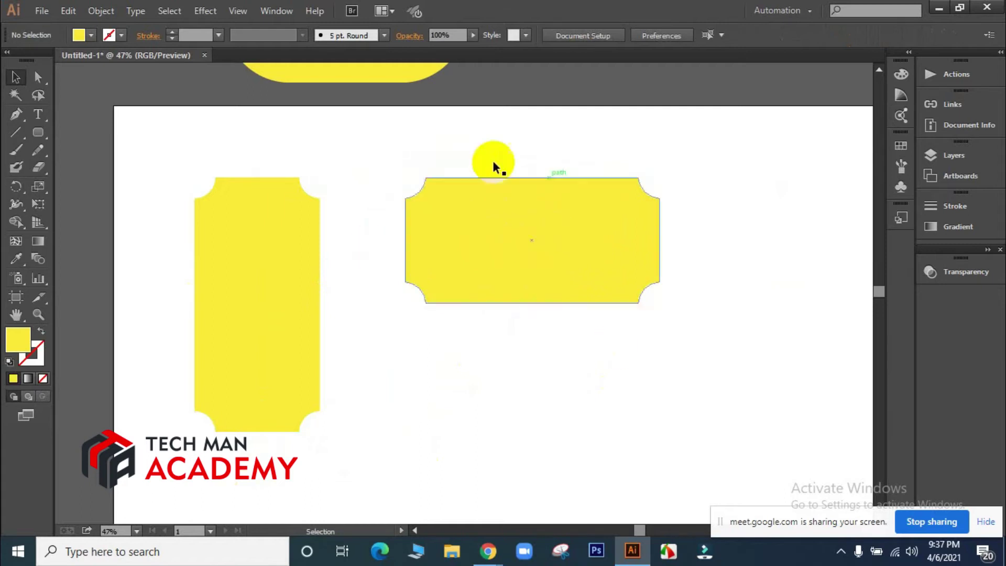
Set the horizontal rectangle's corner type to round and increase its corner radius to the maximum, forming a pill
left_click(517, 250)
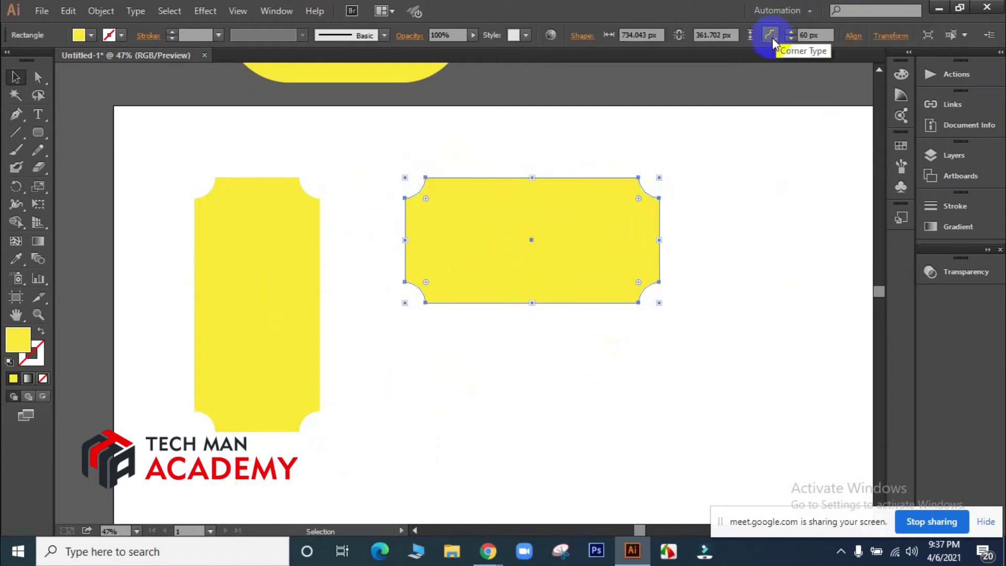
left_click(771, 54)
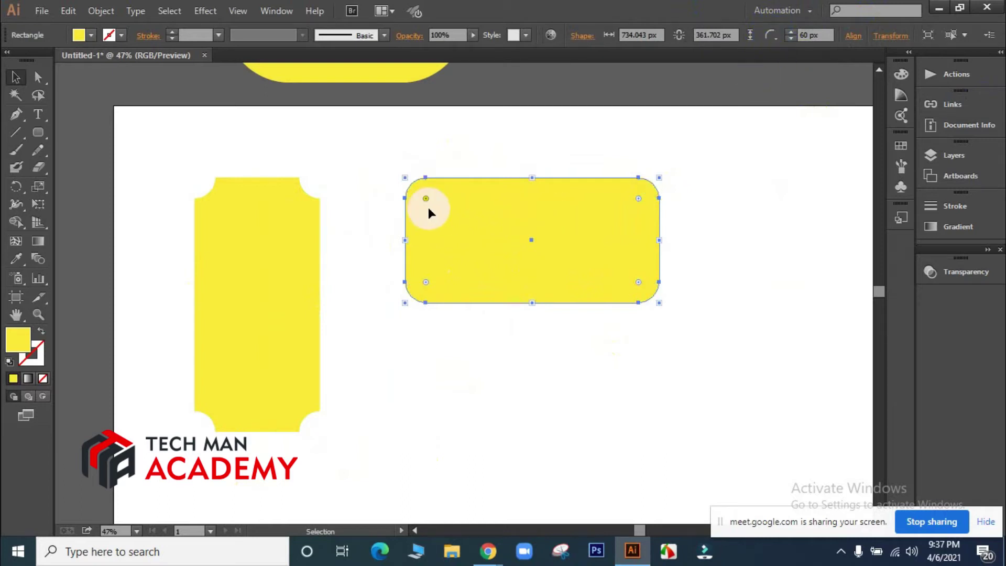
left_click_drag(427, 199, 590, 308)
left_click(772, 257)
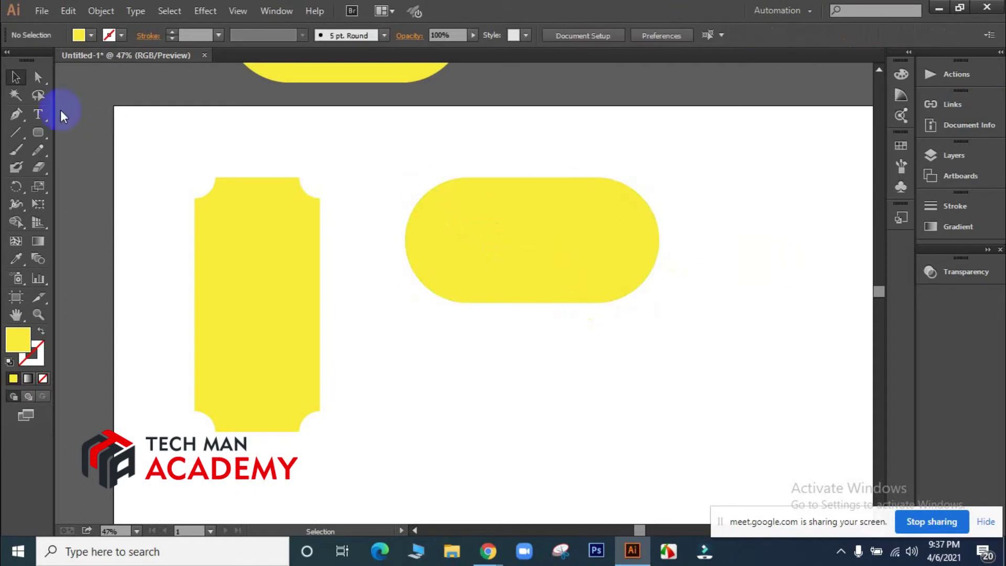
Duplicate the pill directly below itself and set the copy's corner type to inverted round
left_click_drag(550, 246, 548, 414)
left_click(778, 37)
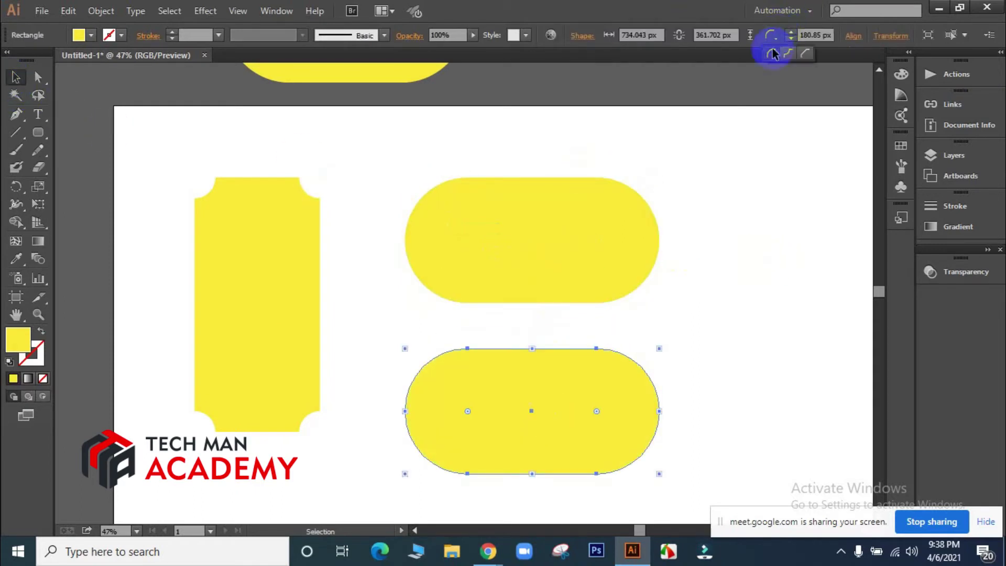
left_click(788, 54)
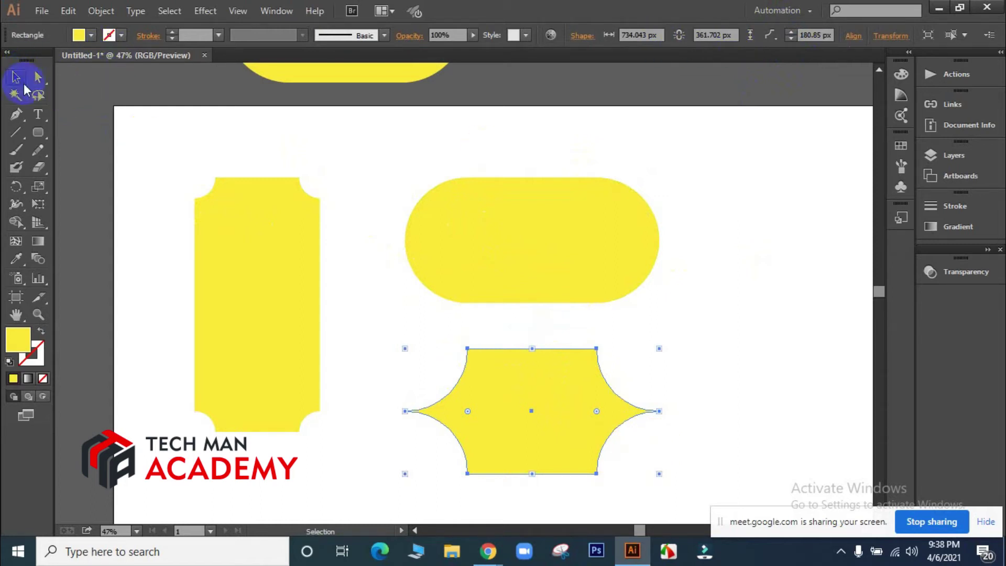
Duplicate the upper pill down to its right and set the copy's corner type to chamfer
left_click_drag(517, 260, 590, 317)
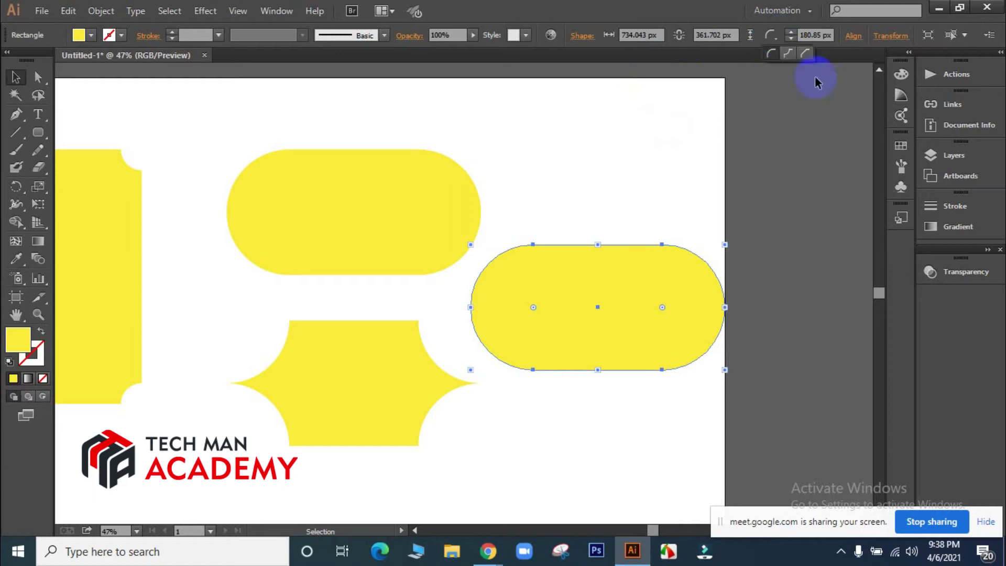
left_click(806, 55)
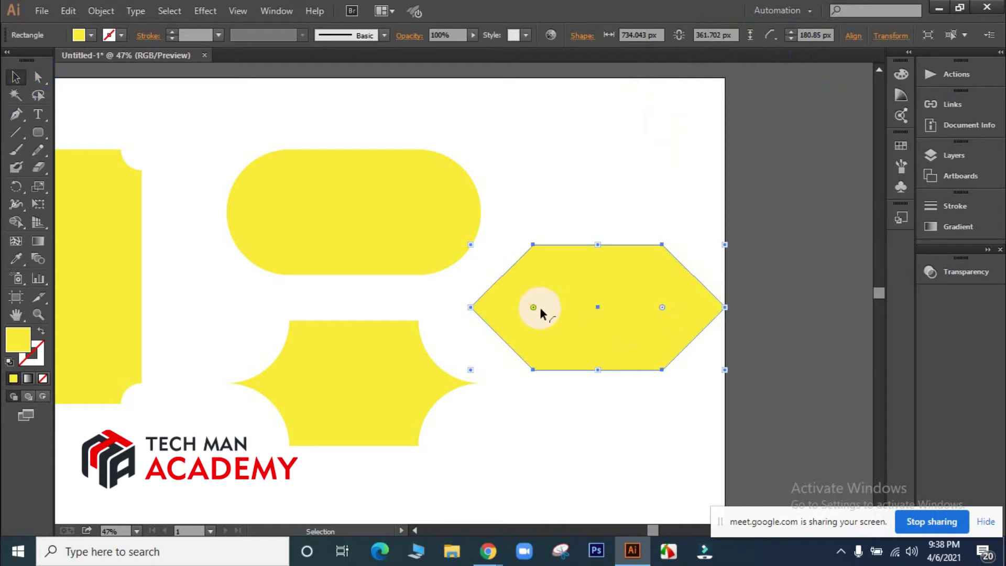
Reduce the chamfered rectangle's corner radius to about 93 px and spread the pill, inverted-round and chamfered shapes apart
left_click_drag(534, 307, 510, 275)
left_click(746, 292)
left_click_drag(661, 295, 625, 291)
left_click_drag(370, 196, 327, 165)
left_click_drag(369, 357, 331, 370)
left_click_drag(584, 314, 565, 285)
left_click(583, 180)
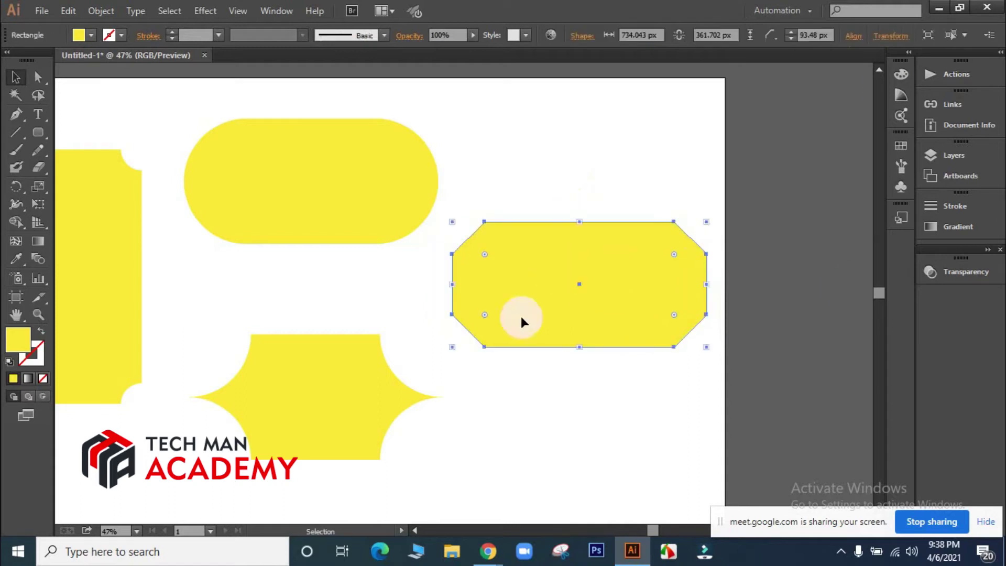
mouse_move(486, 254)
left_mouse_down()
mouse_move(468, 234)
mouse_move(542, 285)
mouse_move(541, 299)
mouse_move(486, 252)
left_mouse_up()
left_click(555, 139)
Vary the inverted-round rectangle's corner radius from about 73 px to the maximum and back to a small notch
left_click(286, 386)
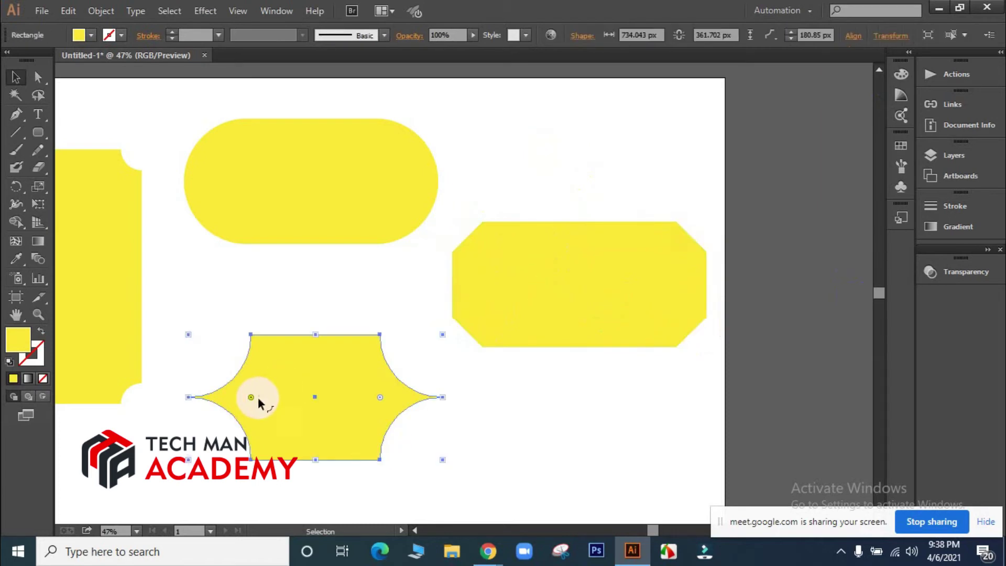
left_click_drag(250, 398, 214, 361)
key("space")
left_click_drag(277, 278, 522, 271)
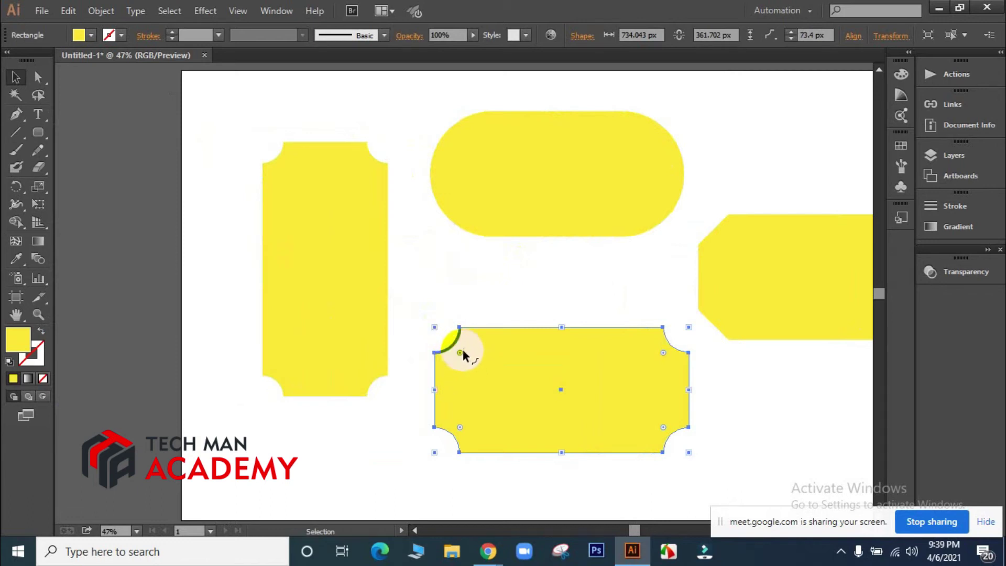
left_click_drag(459, 352, 610, 421)
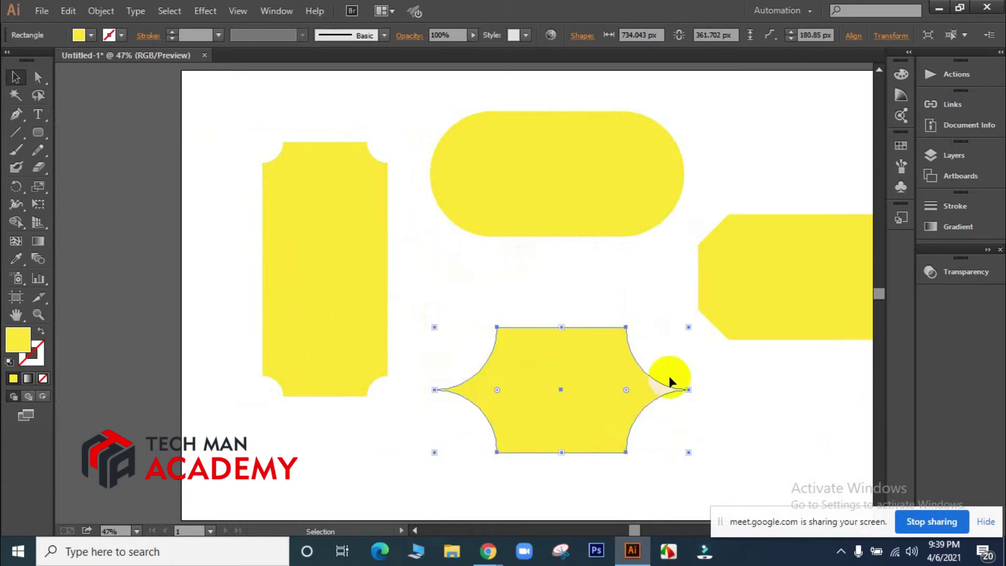
left_click_drag(497, 391, 448, 344)
left_click(512, 276)
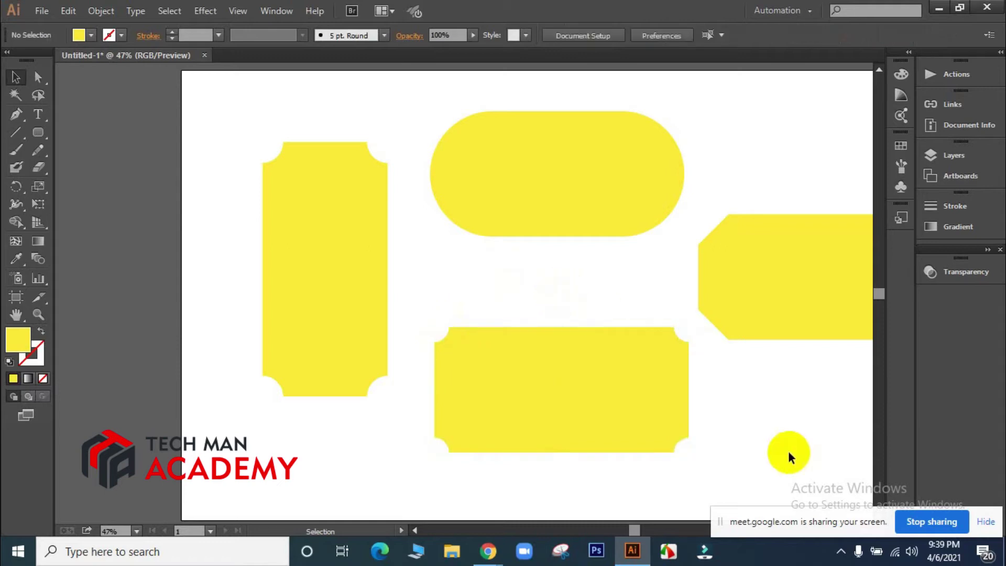
Set the inverted-round horizontal rectangle's corner radius to about 102 px
left_click(548, 392)
left_click_drag(452, 341, 474, 361)
left_click(546, 281)
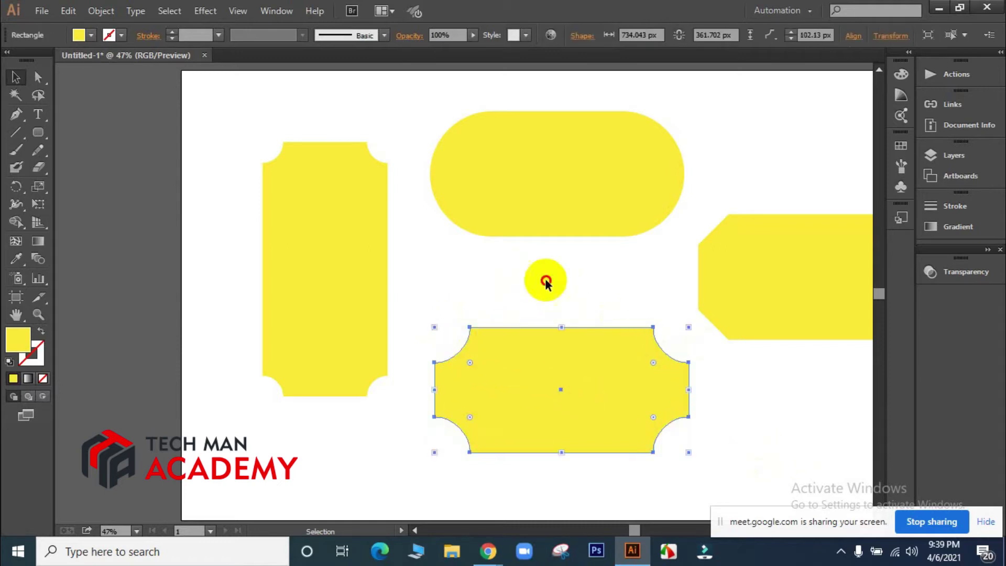
Duplicate the pill and move the pills and the upright rectangle up over the artboard's edges
left_click_drag(612, 203, 440, 223)
left_click_drag(470, 179, 628, 308)
left_click_drag(541, 276, 540, 268)
left_click_drag(500, 302, 656, 145)
left_click_drag(291, 361, 209, 119)
left_click_drag(224, 162, 190, 270)
left_click(570, 306)
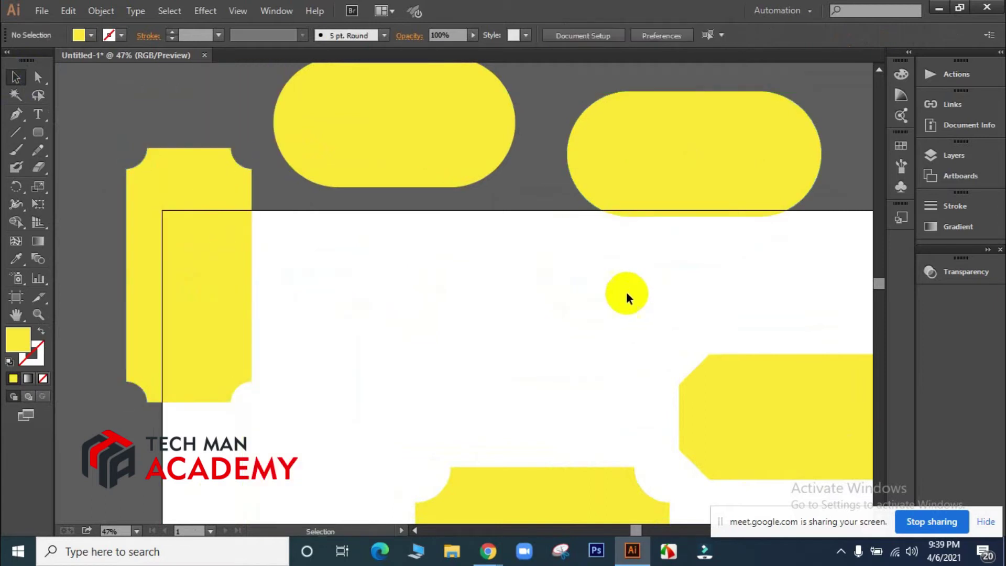
Delete the upright rectangle, both pills, the chamfered rectangle and the inverted-round rectangle, emptying the artboard
left_click(189, 269)
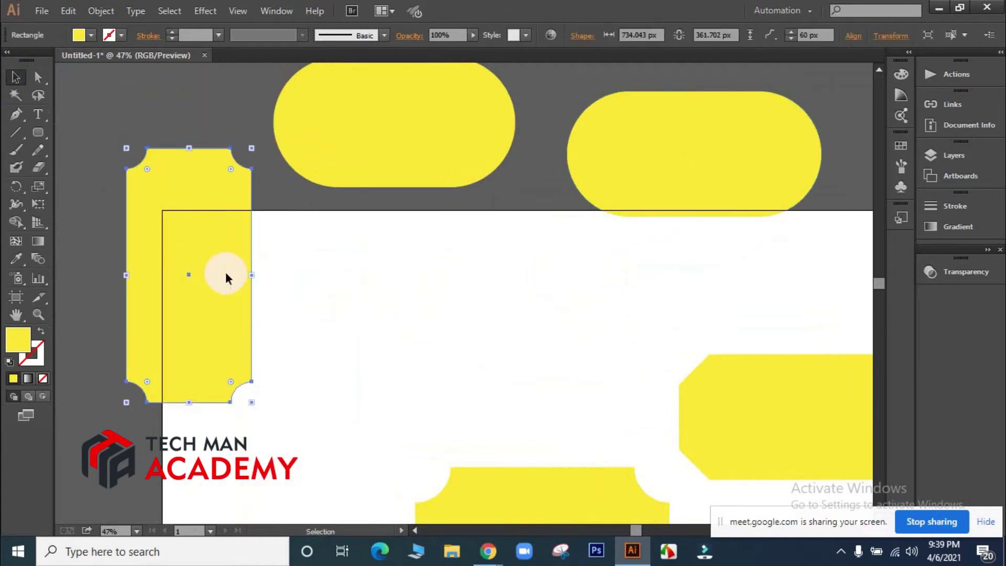
key("Delete")
left_click(357, 168)
key("Delete")
left_click(665, 179)
key("Delete")
left_click(741, 395)
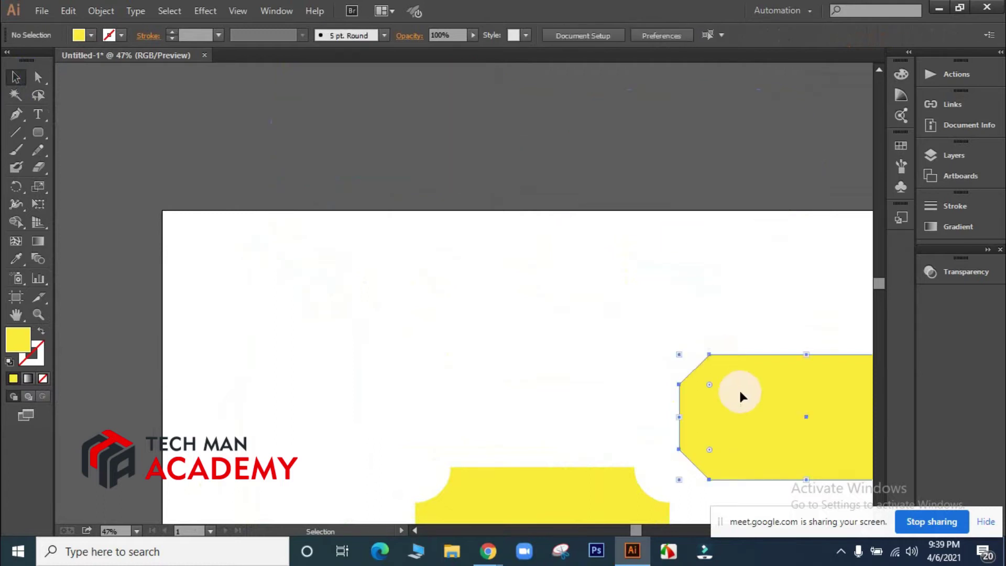
key("Delete")
scroll(512, 400, "down", 2)
left_click(529, 440)
key("Delete")
scroll(560, 293, "down", 1)
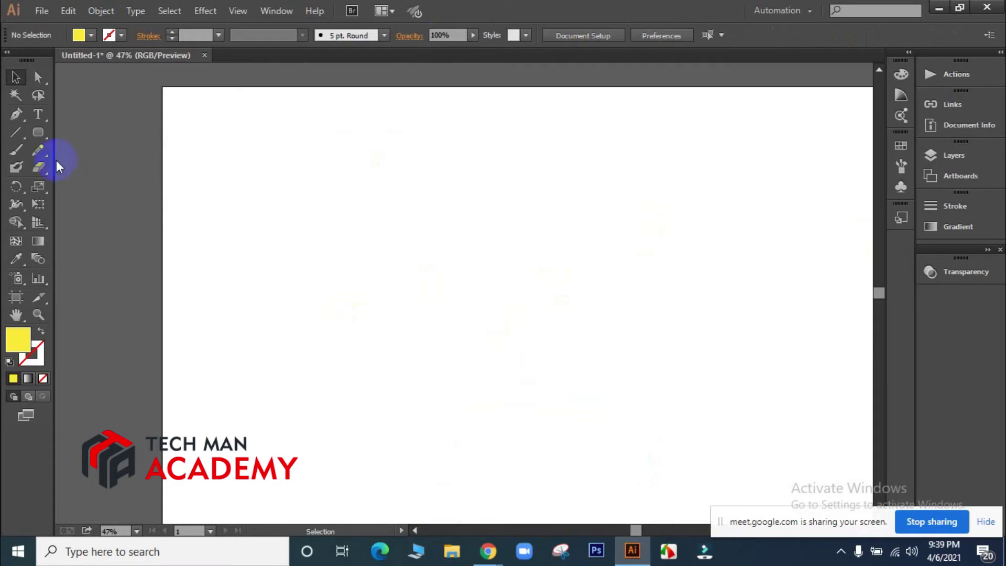
Draw a large yellow circle with the Ellipse tool and move it up and left on the artboard
left_click_drag(36, 137, 95, 173)
left_click_drag(392, 225, 655, 443)
left_click(18, 79)
left_click_drag(550, 333, 455, 247)
left_click(43, 138)
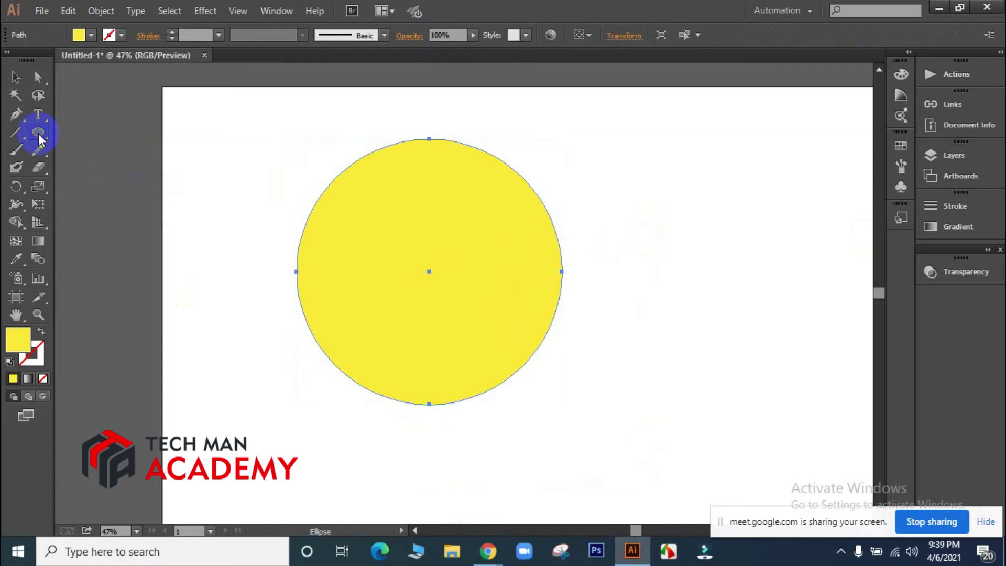
left_click(42, 138)
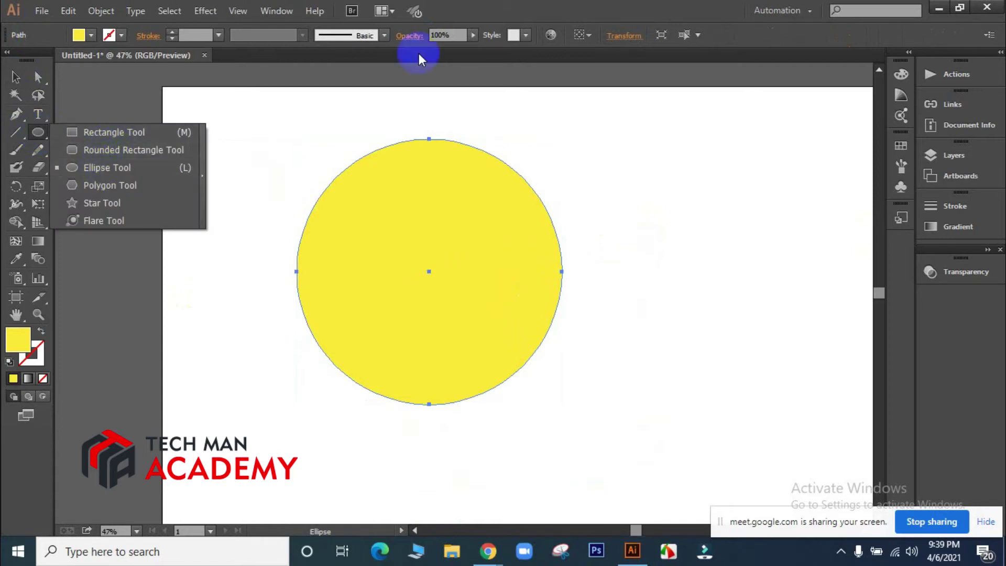
left_click(495, 15)
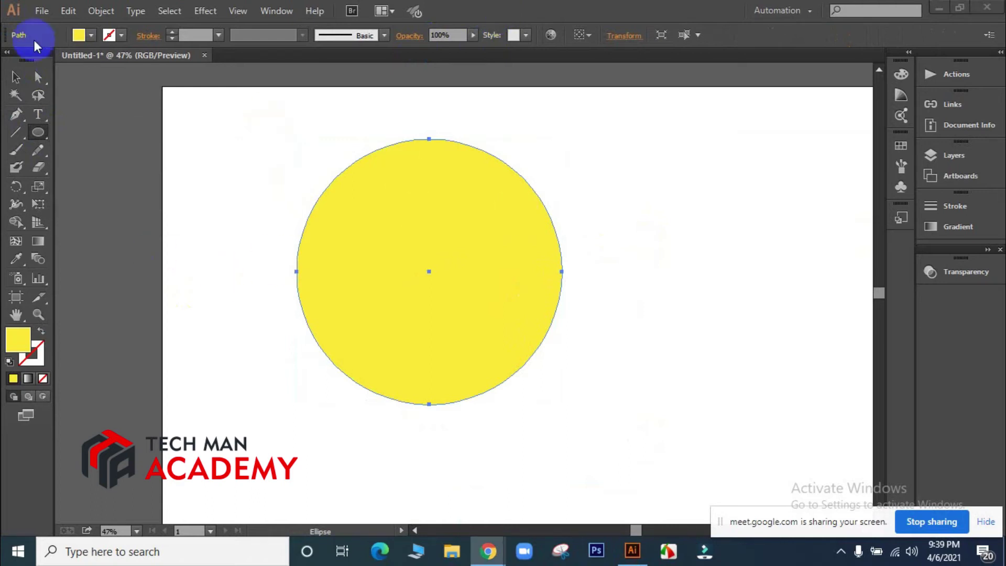
left_click(37, 78)
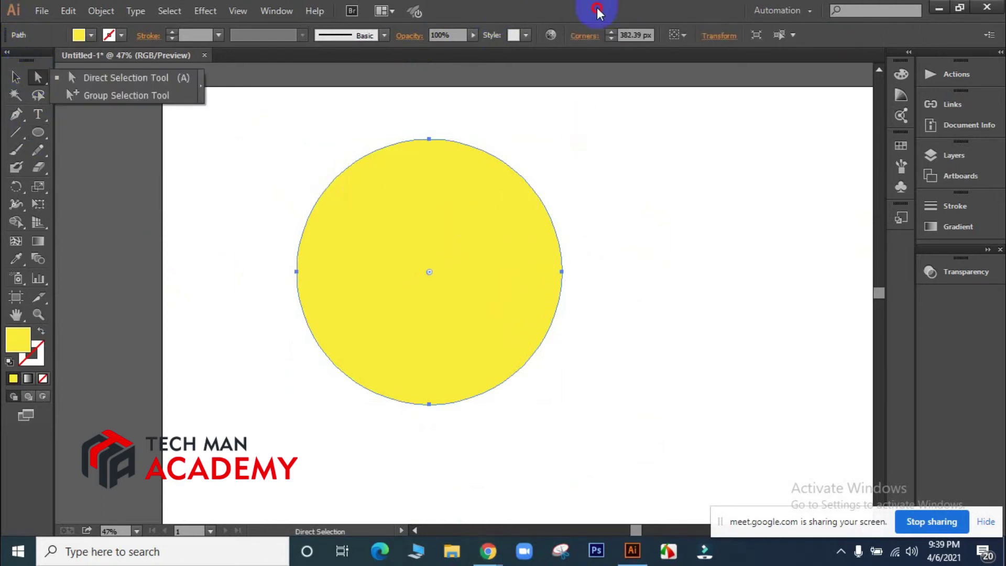
left_click(600, 12)
left_click(16, 79)
left_click(656, 302)
left_click(499, 295)
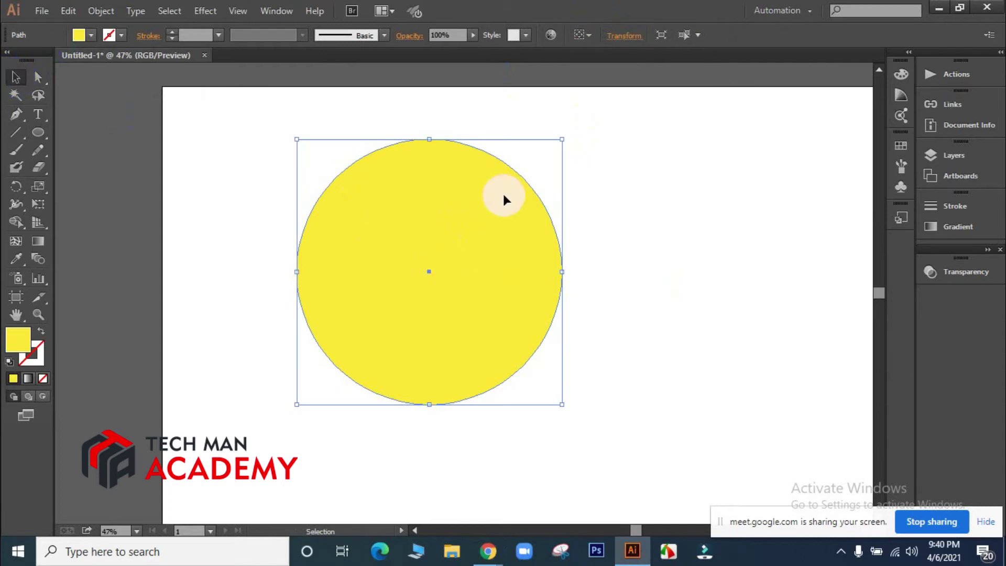
left_click(234, 178)
left_click(427, 243)
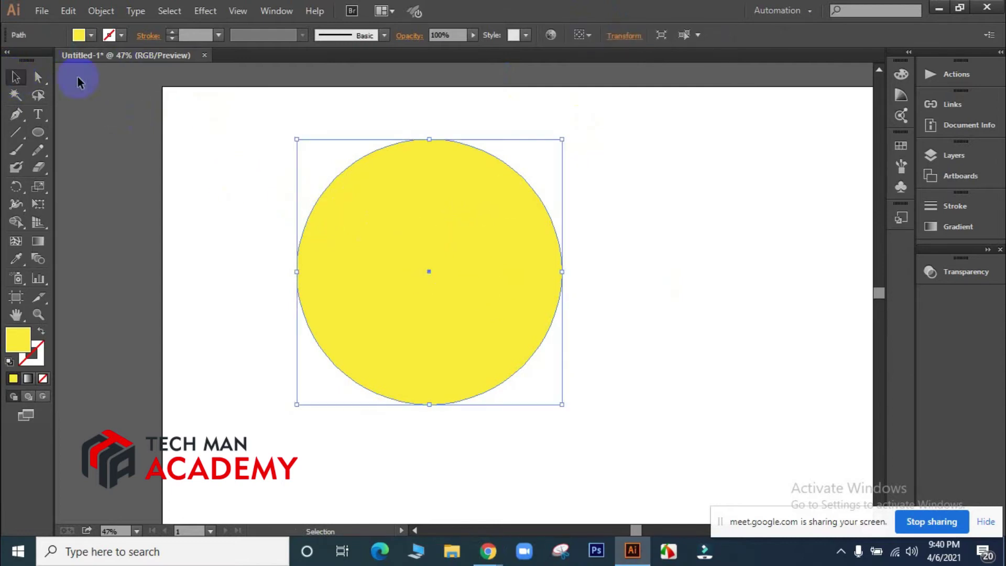
Reduce the circle's live corner radius to 0 px with the Direct Selection tool
left_click(36, 79)
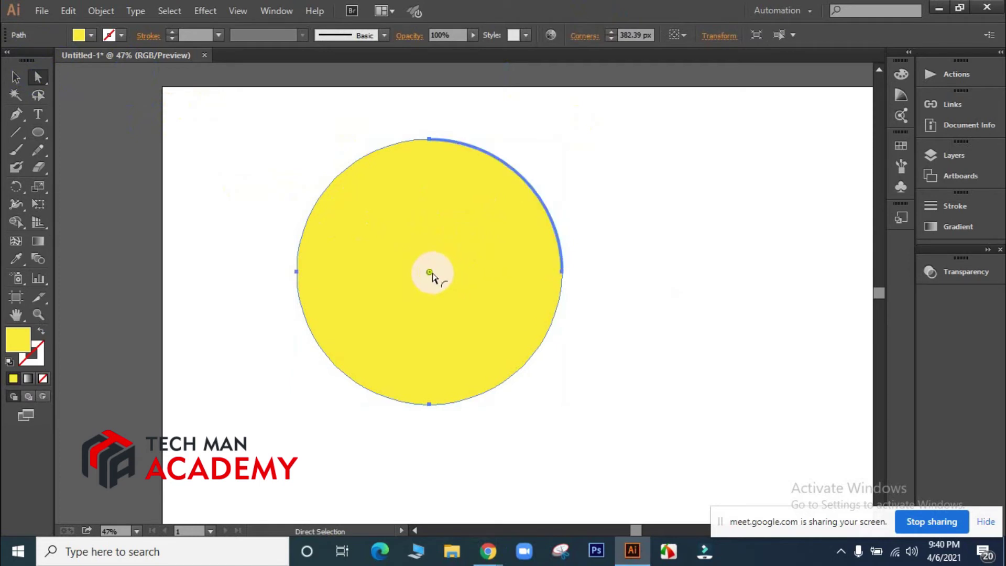
left_click_drag(429, 273, 572, 172)
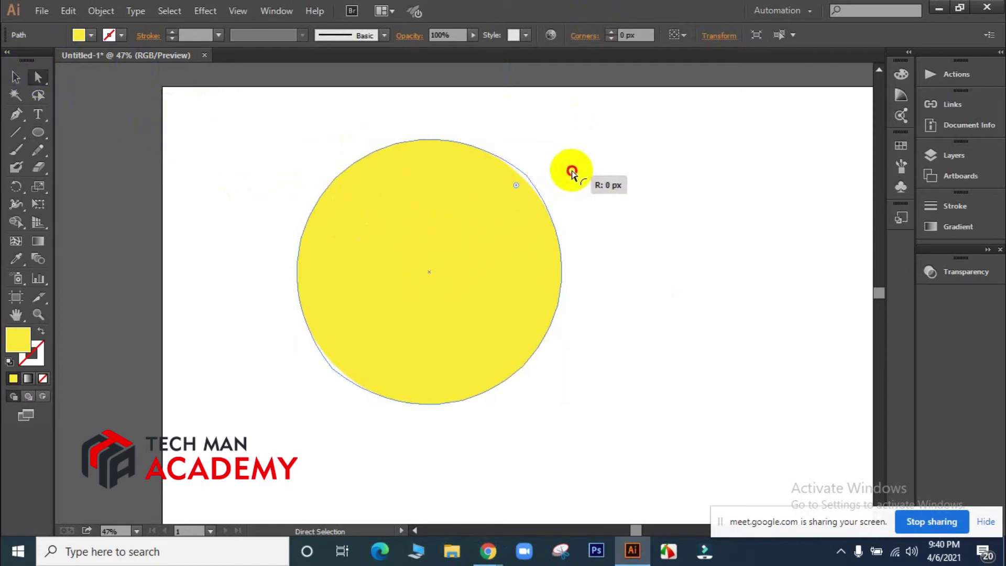
left_click(697, 233)
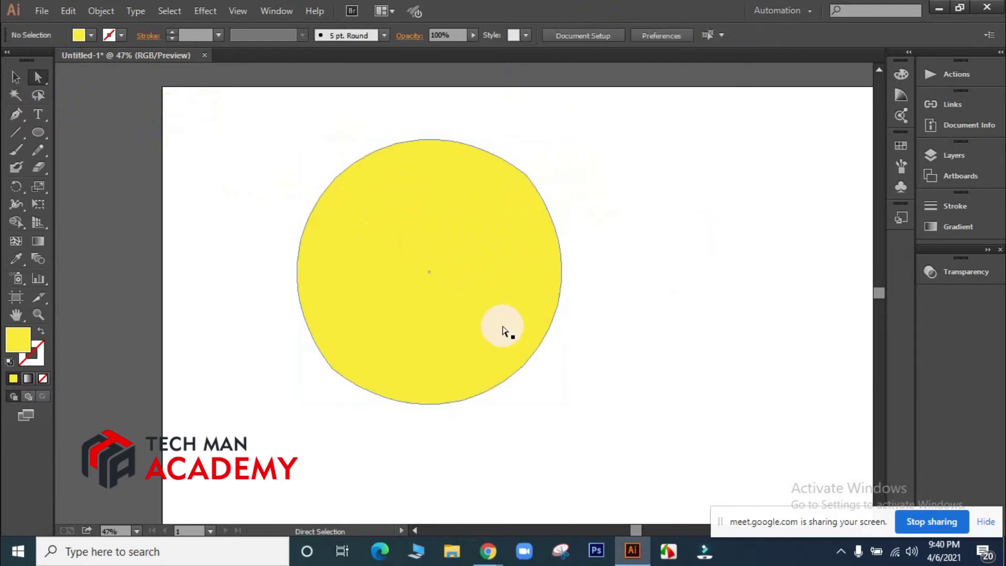
left_click(416, 323)
left_click_drag(516, 186, 549, 167)
left_click(552, 205)
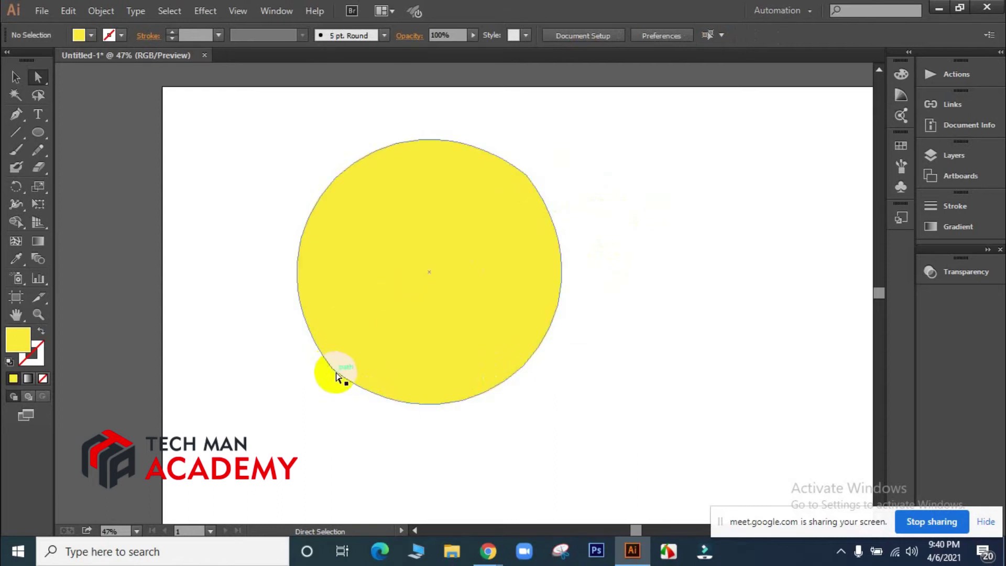
Increase the shape's live corner radius to the maximum, about 386 px, to make it fully round
left_click(480, 255)
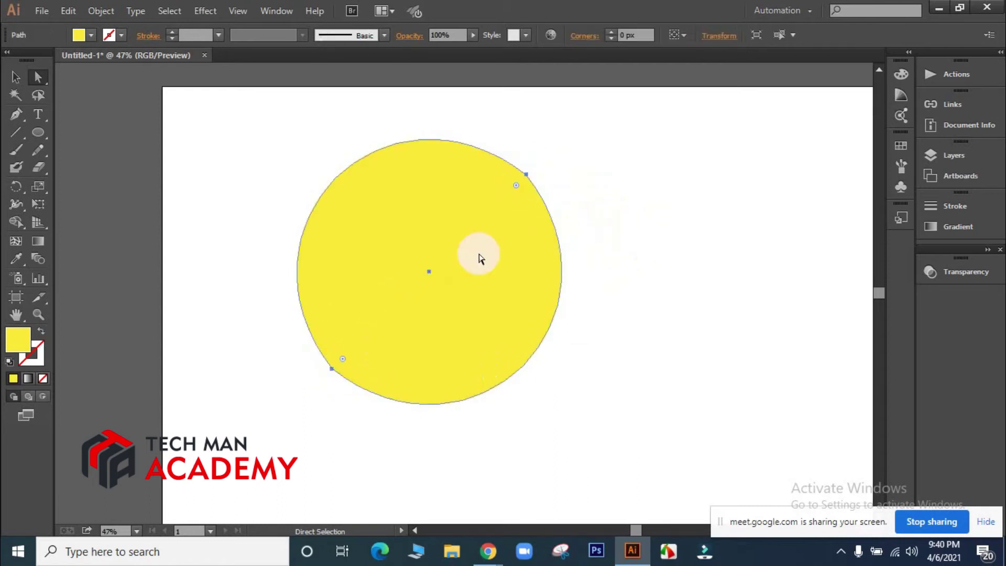
left_click_drag(516, 185, 426, 341)
left_click(636, 210)
left_click(471, 254)
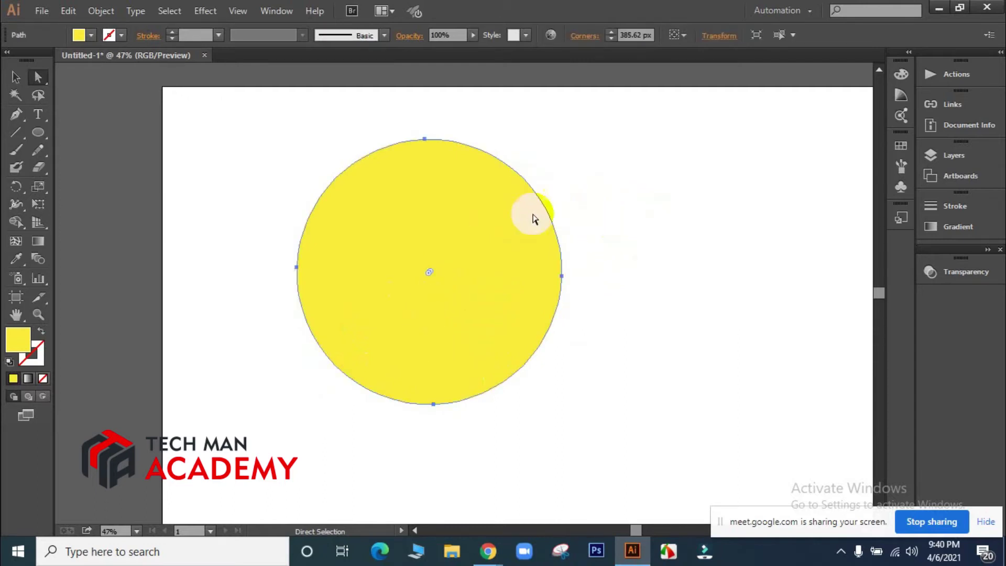
Reshape the circle with Direct Selection by pulling the top anchor point's right handle steeply upward
left_click_drag(37, 77, 105, 79)
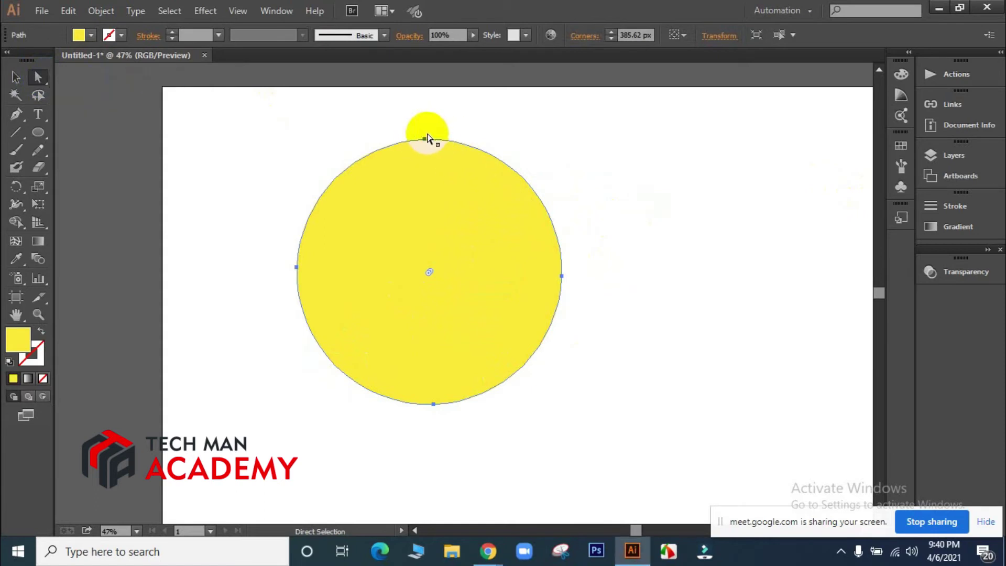
left_click(426, 142)
scroll(494, 191, "up", 1)
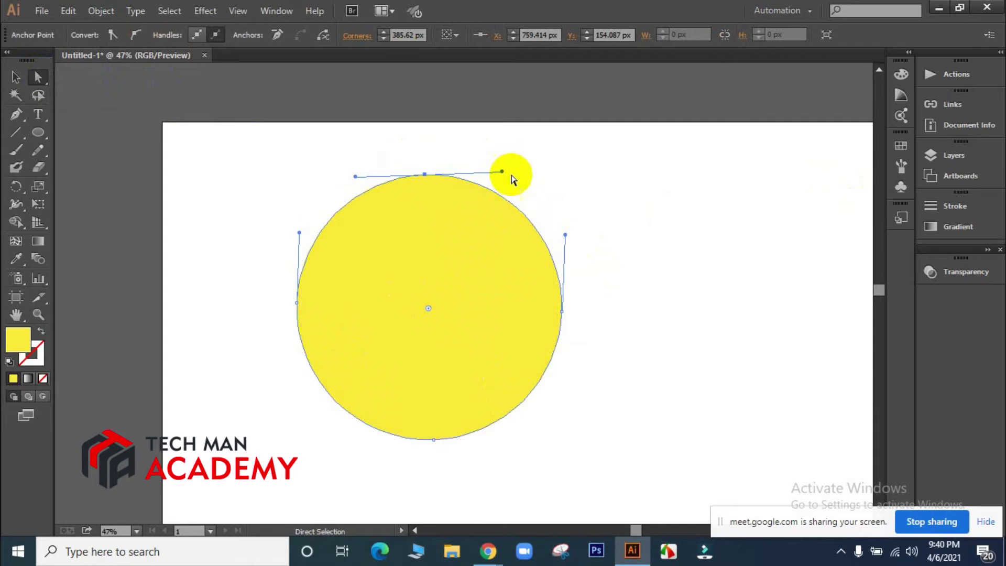
left_click_drag(503, 172, 471, 156)
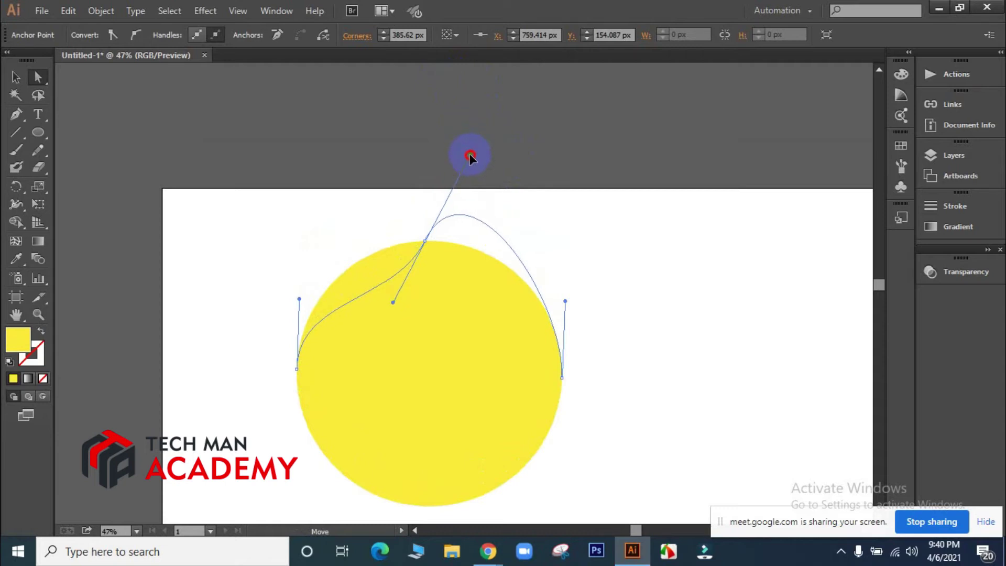
left_click_drag(471, 155, 470, 155)
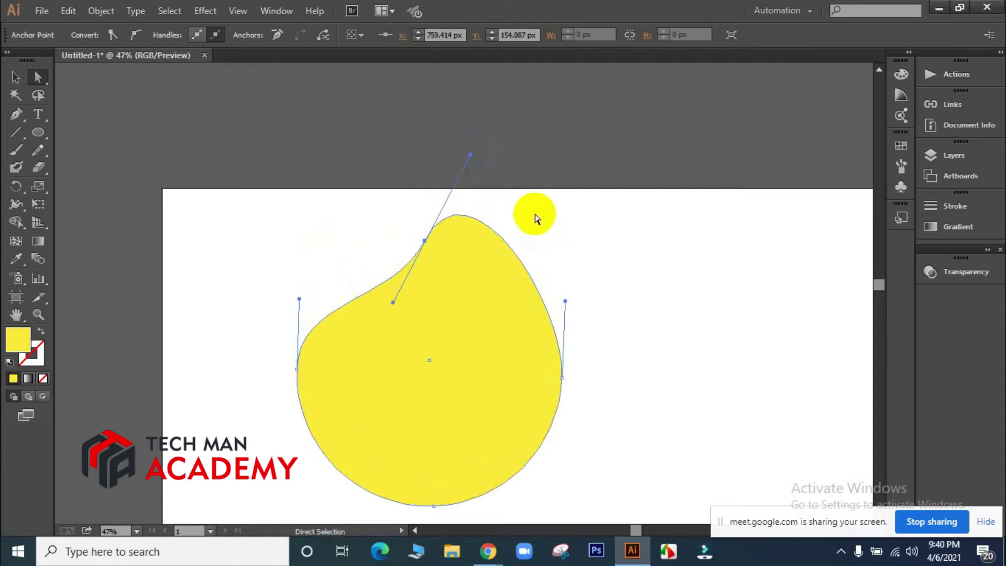
Pull the left anchor point's upper handle up and to the right to bulge the shape's upper-left side
scroll(557, 216, "down", 2)
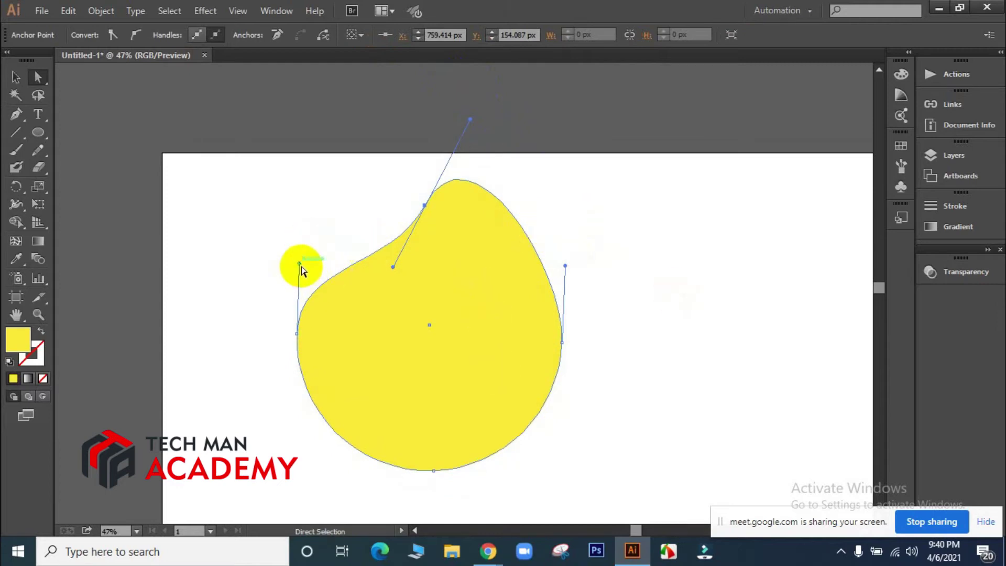
left_click_drag(302, 266, 341, 194)
left_click(648, 297)
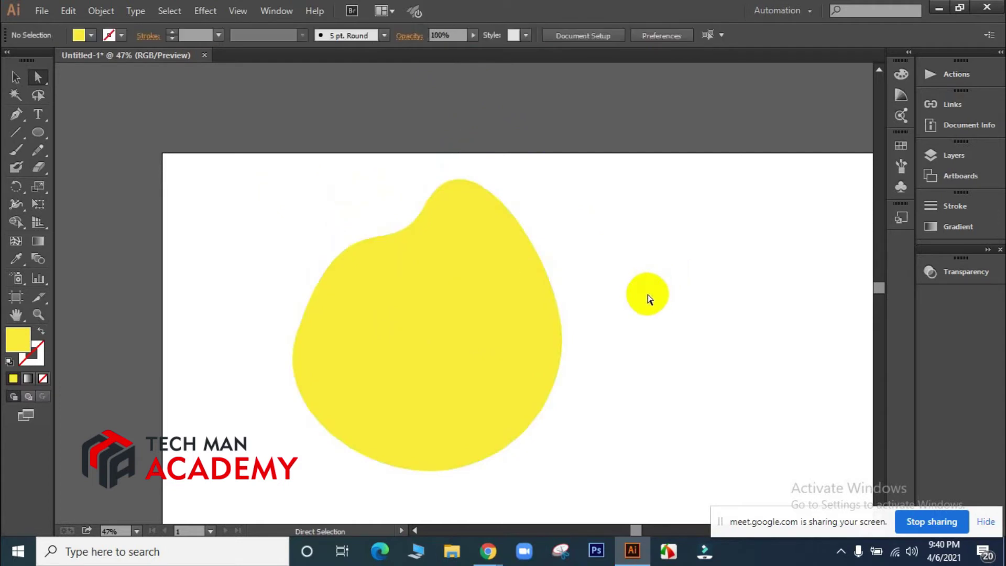
Rotate the reshaped circle about 80° clockwise and move it slightly to the right
left_click(16, 79)
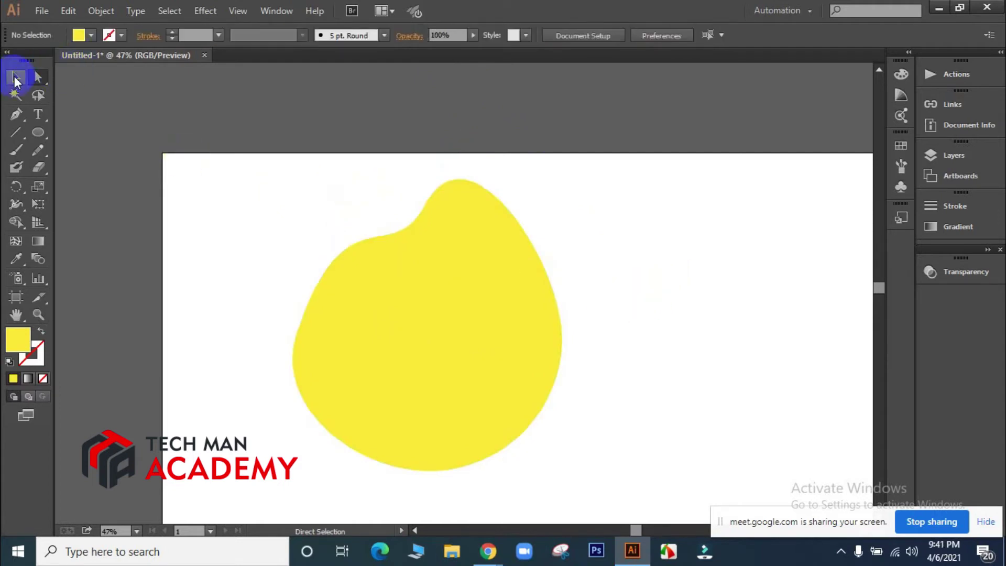
left_click(455, 245)
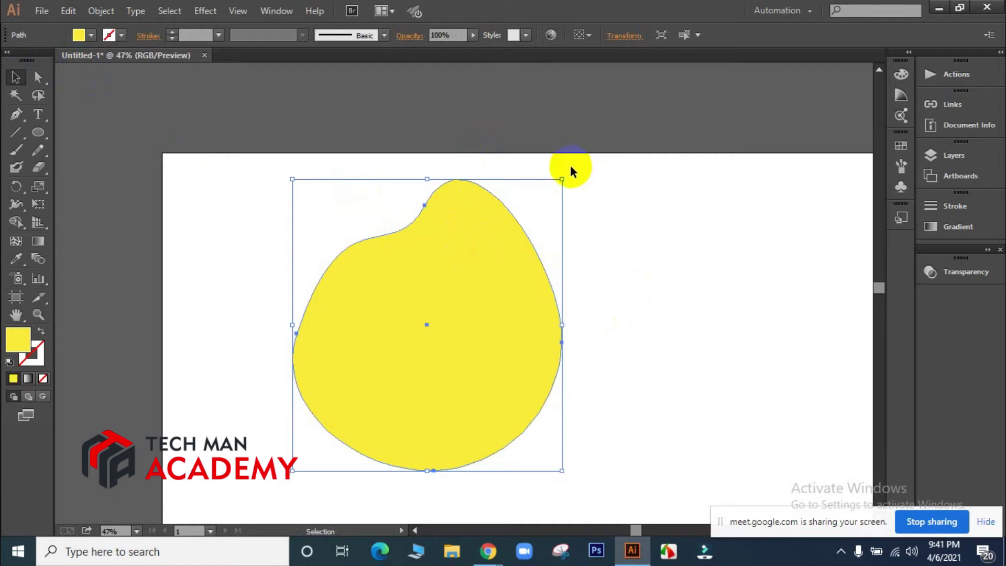
left_click_drag(563, 174, 620, 430)
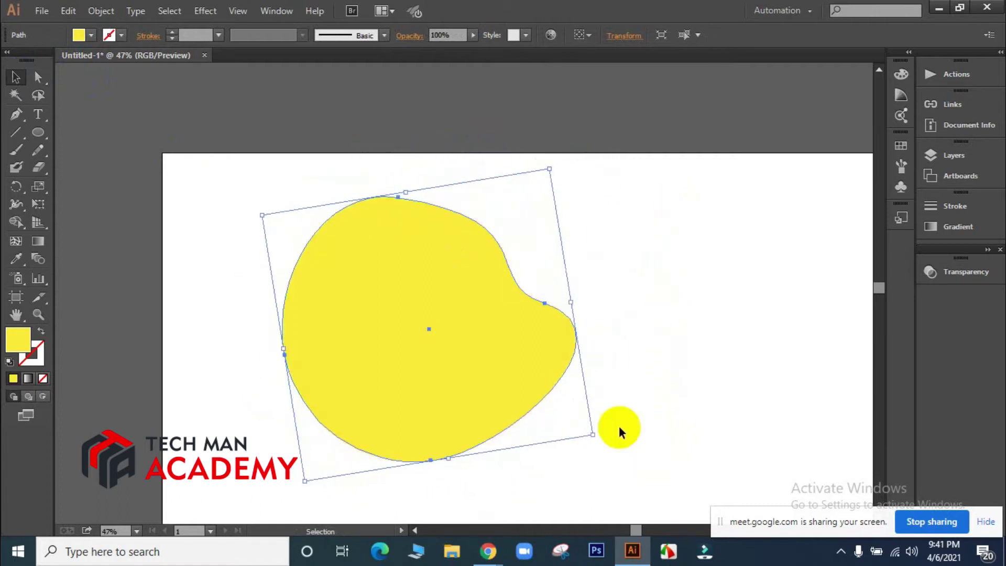
left_click_drag(465, 345, 506, 353)
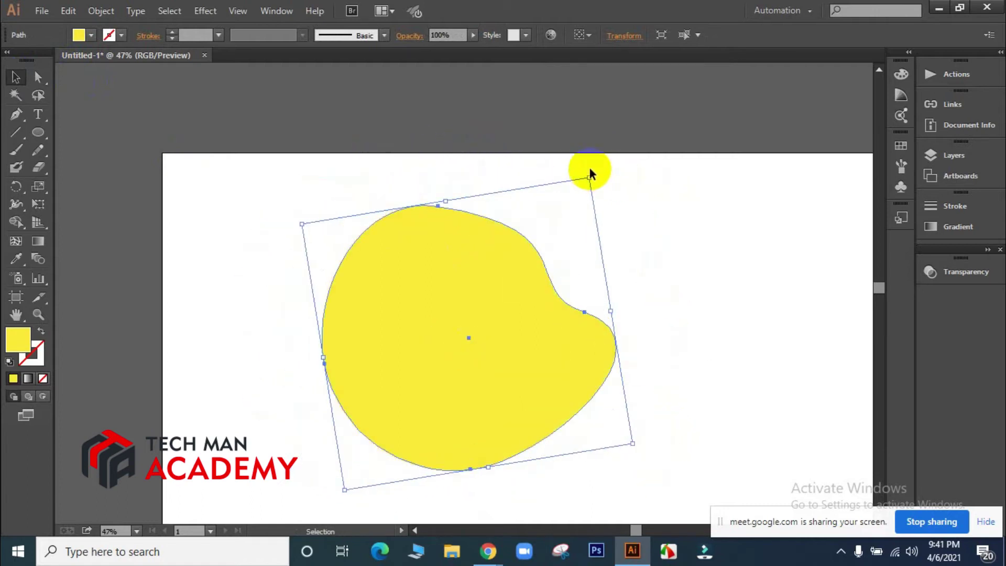
Rotate the reshaped circle about 25° further clockwise, turn it partway back counterclockwise, and deselect it
left_click_drag(595, 169, 642, 243)
left_click(724, 278)
left_click(535, 272)
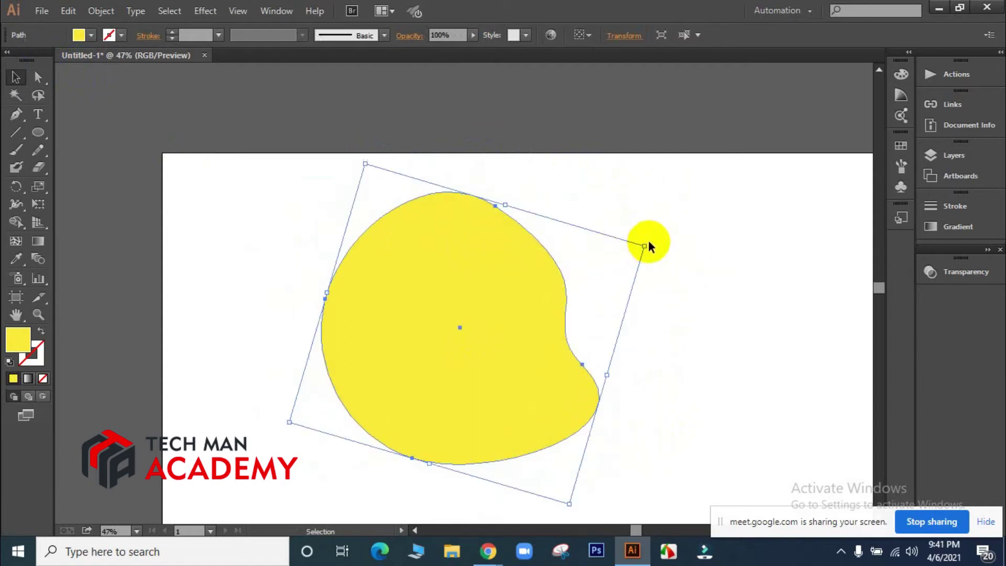
left_click_drag(650, 238, 649, 196)
left_click(599, 284)
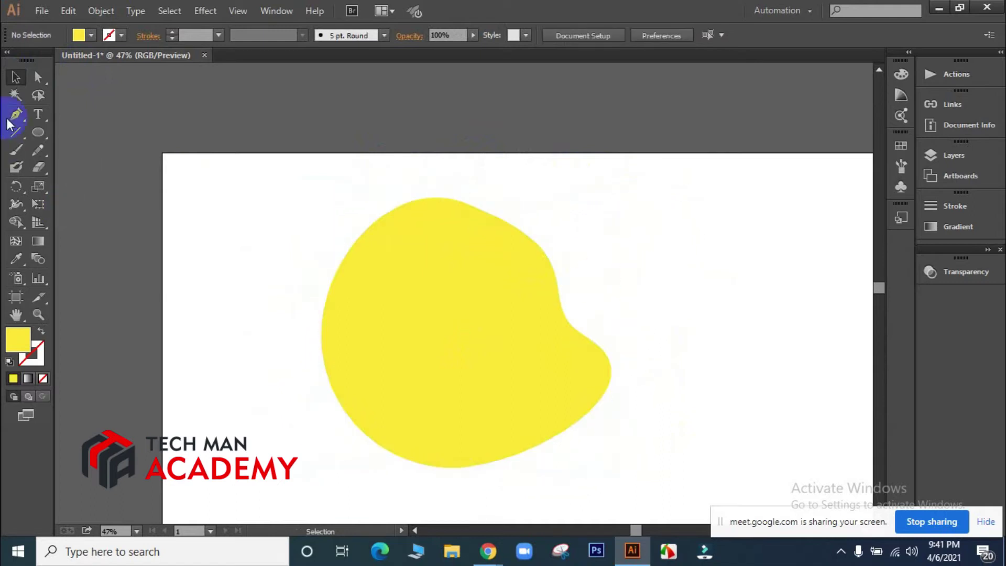
Draw a small flat ellipse across the upper-left edge of the reshaped circle
left_click(38, 134)
left_click_drag(297, 268, 355, 290)
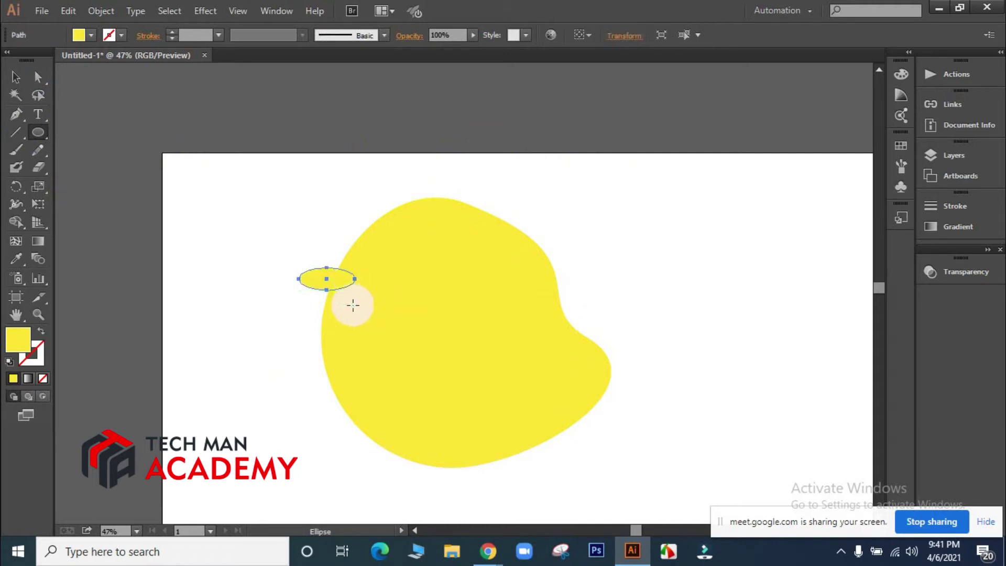
Move the small flat ellipse about 33 px straight down along the reshaped circle's edge and deselect it
left_click(197, 207)
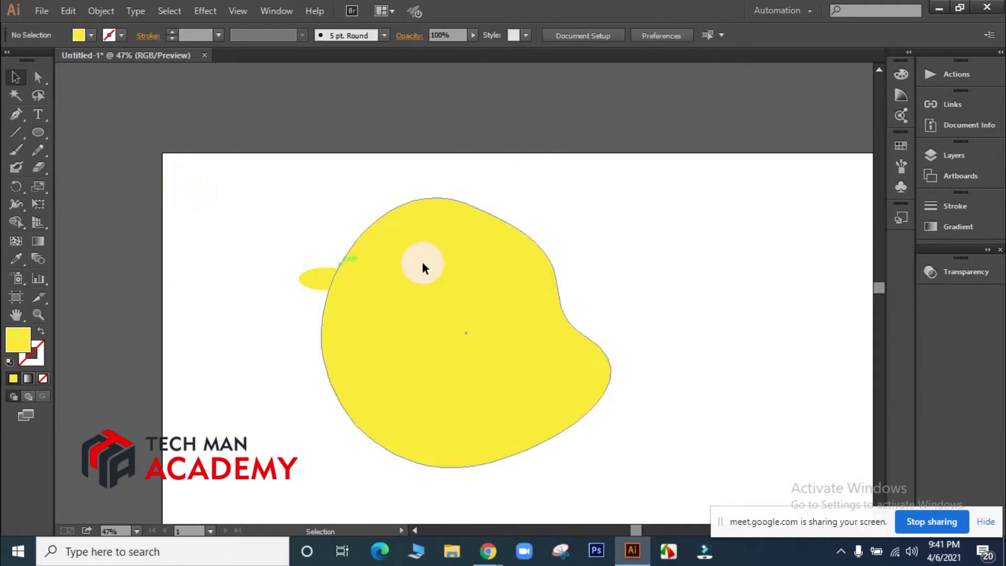
left_click(624, 285)
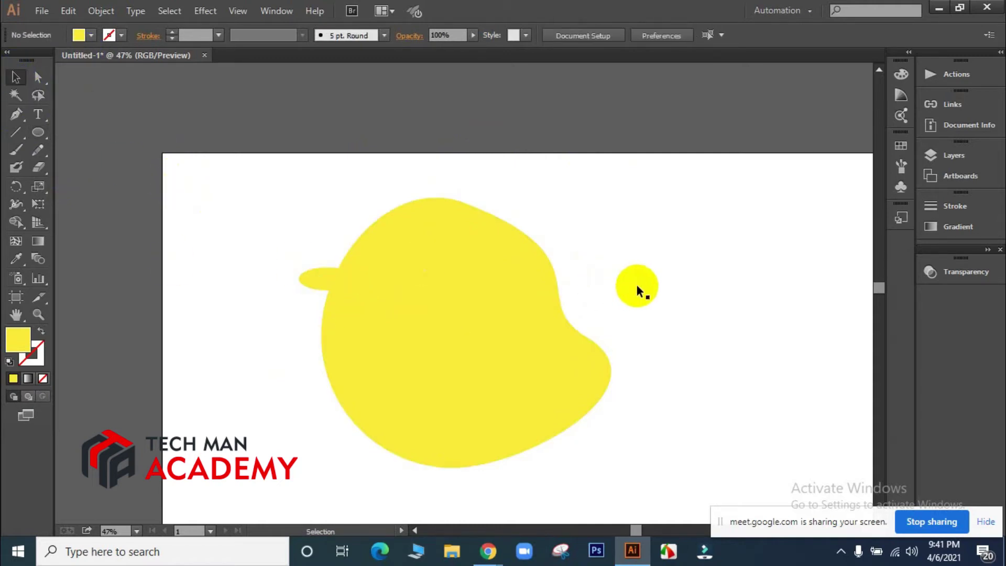
left_click_drag(317, 276, 317, 287)
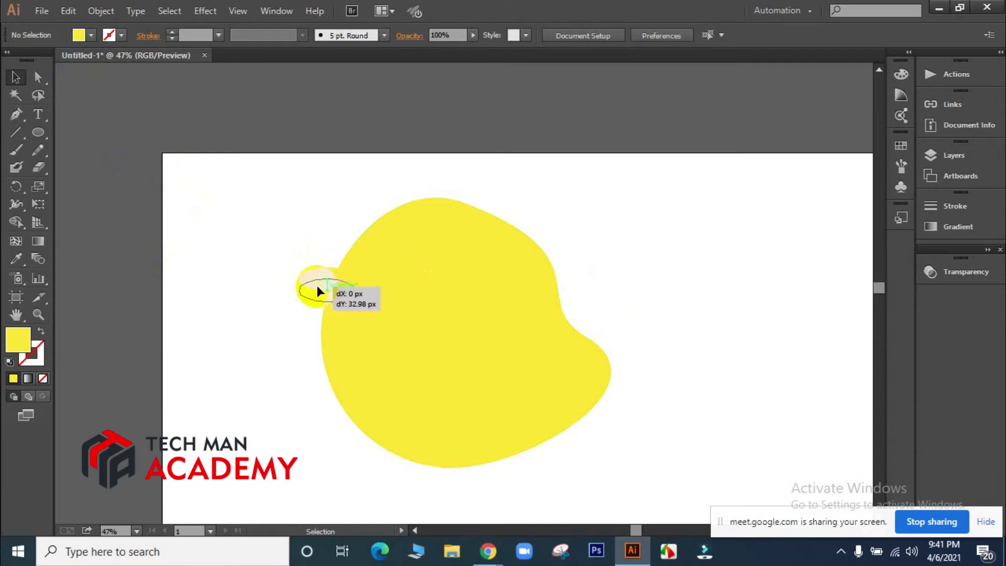
left_click(672, 247)
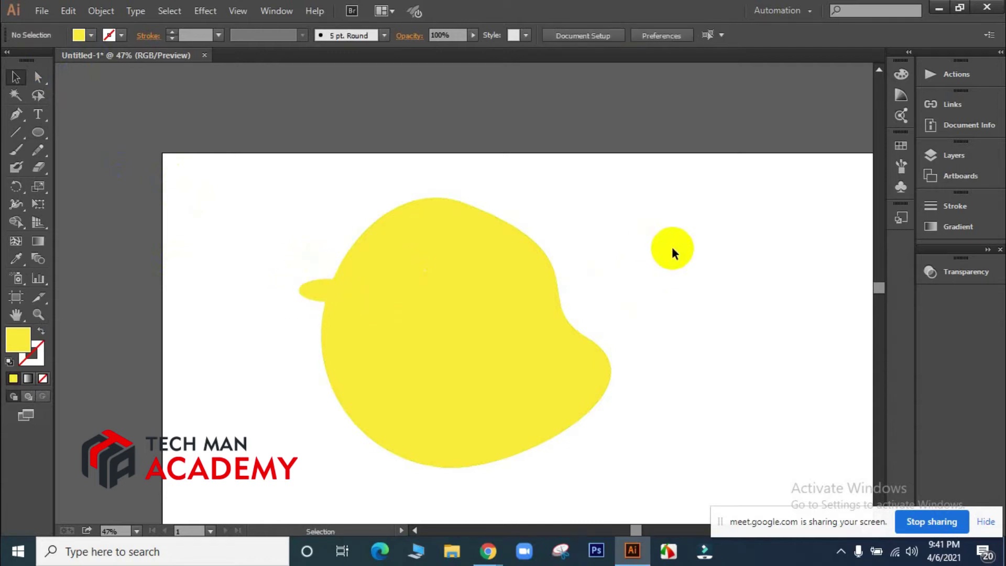
Scale the reshaped circle and its small ellipse down slightly together and move them toward the artboard's left edge
left_click_drag(278, 181, 396, 344)
left_click_drag(499, 410, 478, 386)
left_click_drag(322, 254, 348, 320)
left_click(643, 311)
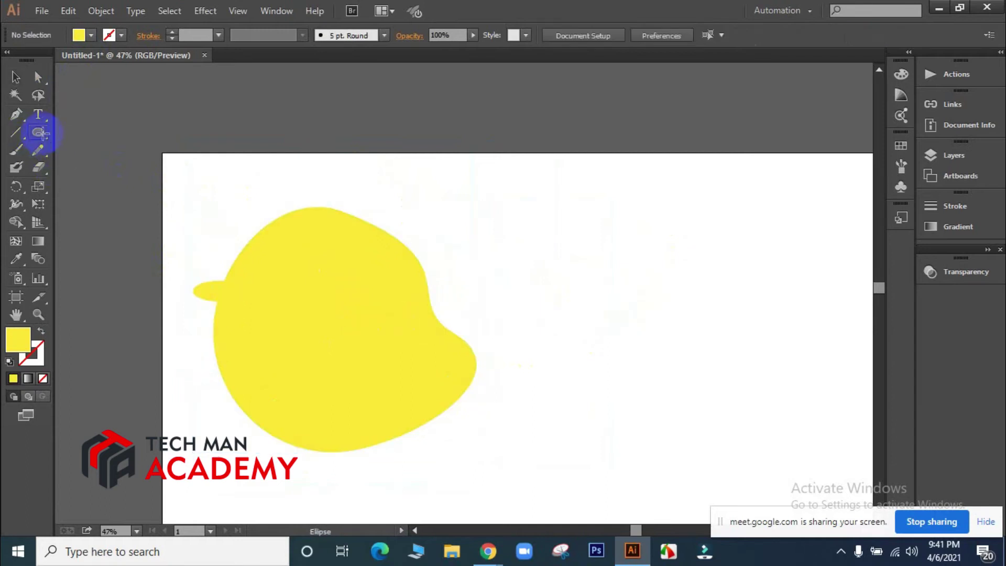
Draw a circle about 670 px across to the right of the reshaped circle and move it up and left
left_click_drag(612, 263, 742, 493)
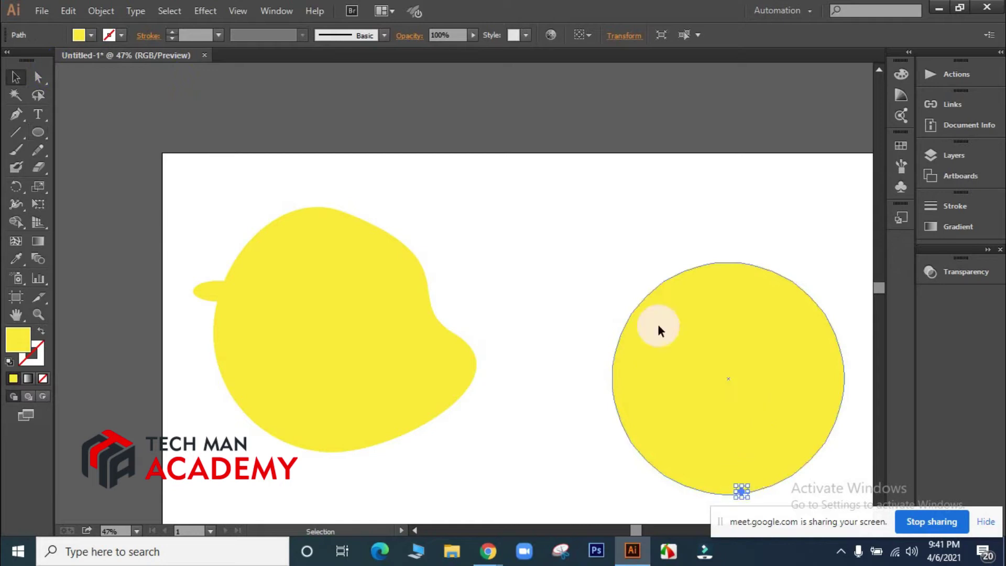
left_click(556, 324)
left_click_drag(742, 466, 655, 349)
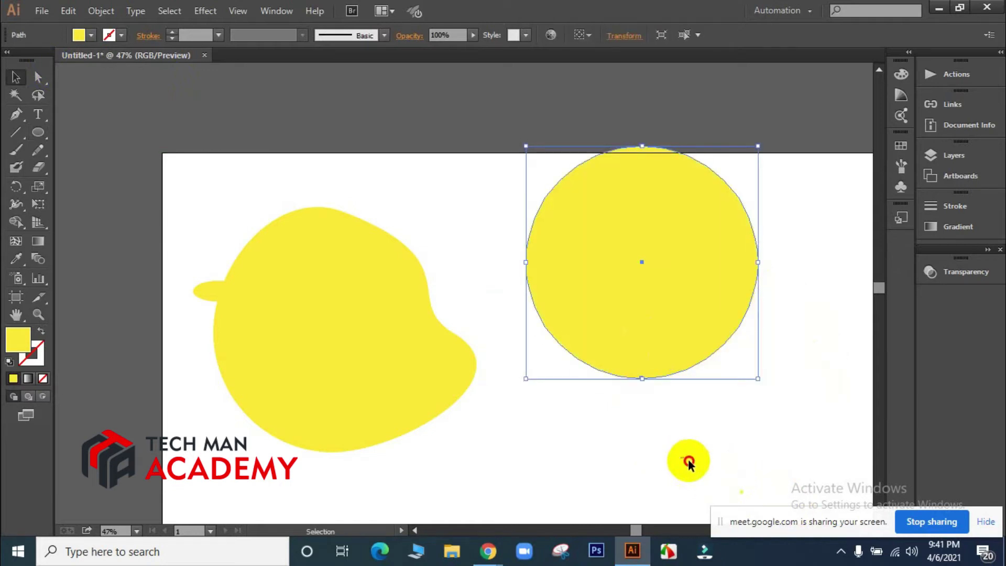
Delete the tiny stray ellipse below the new circle
left_click_drag(690, 462, 777, 494)
key("Delete")
left_click(798, 405)
Lower the new circle onto the artboard and shift it right, away from the reshaped circle
left_click_drag(689, 303, 680, 358)
left_click(766, 285)
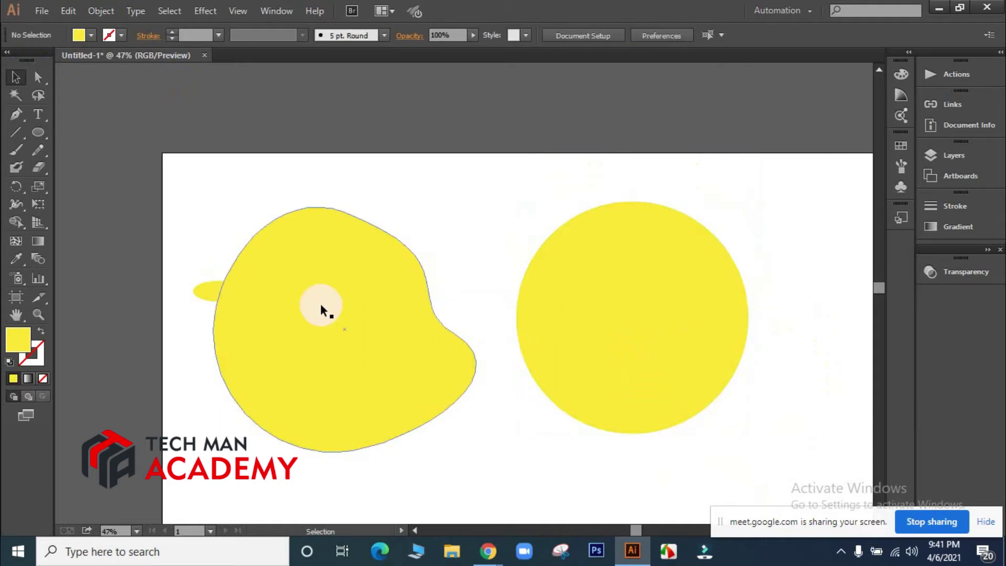
left_click_drag(653, 316, 760, 348)
Stretch the reshaped circle horizontally to the right into an elongated mango-like shape and deselect it
left_click(374, 340)
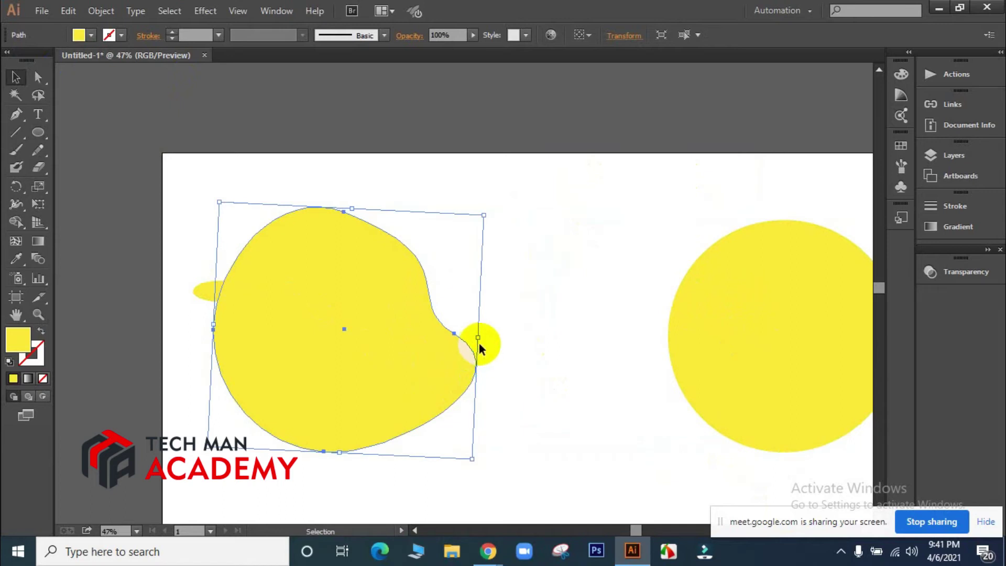
left_click_drag(481, 340, 584, 360)
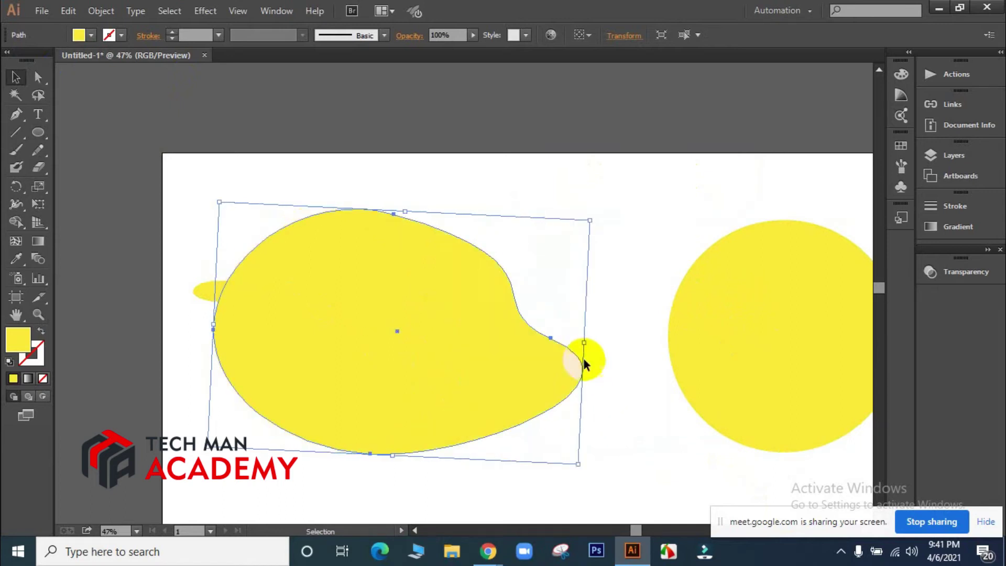
left_click(643, 273)
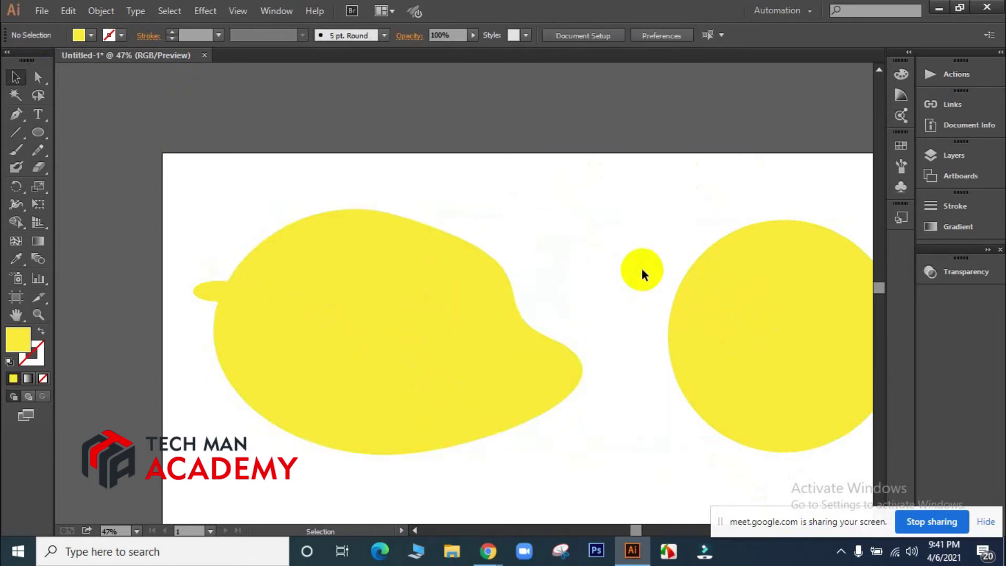
Try stretching the mango-like shape further toward the circle, and undo that extra stretch
left_click(521, 355)
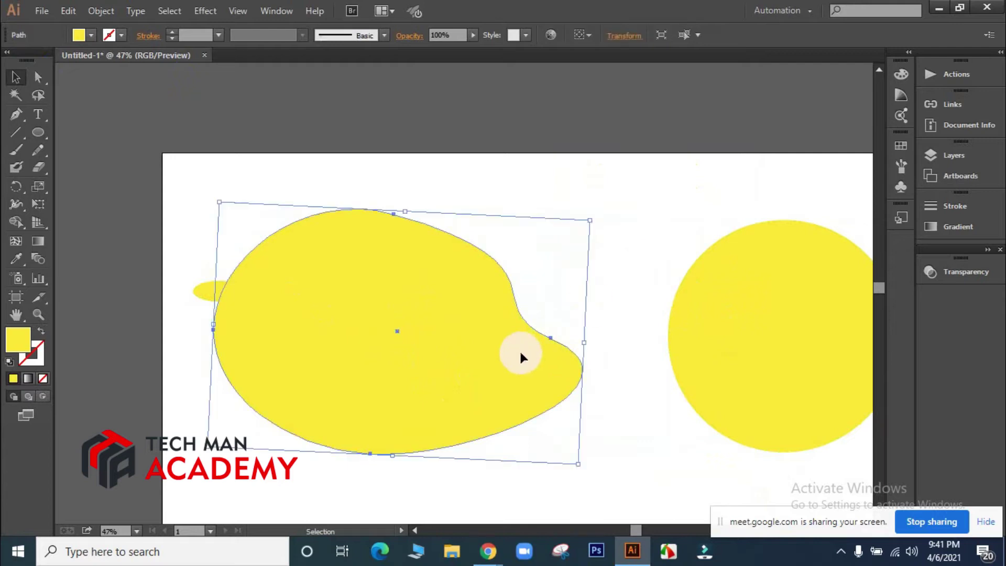
left_click_drag(583, 343, 634, 355)
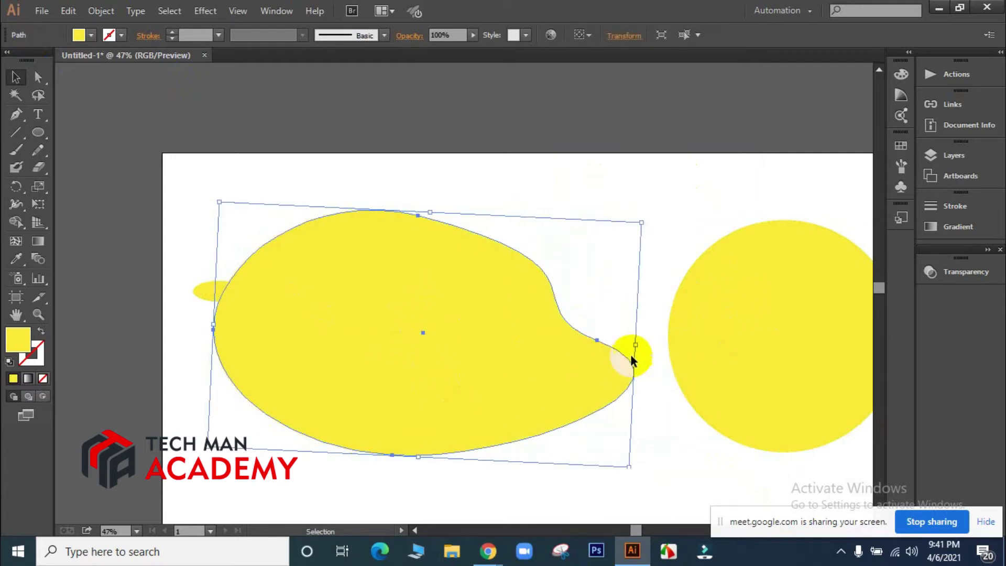
left_click(695, 201)
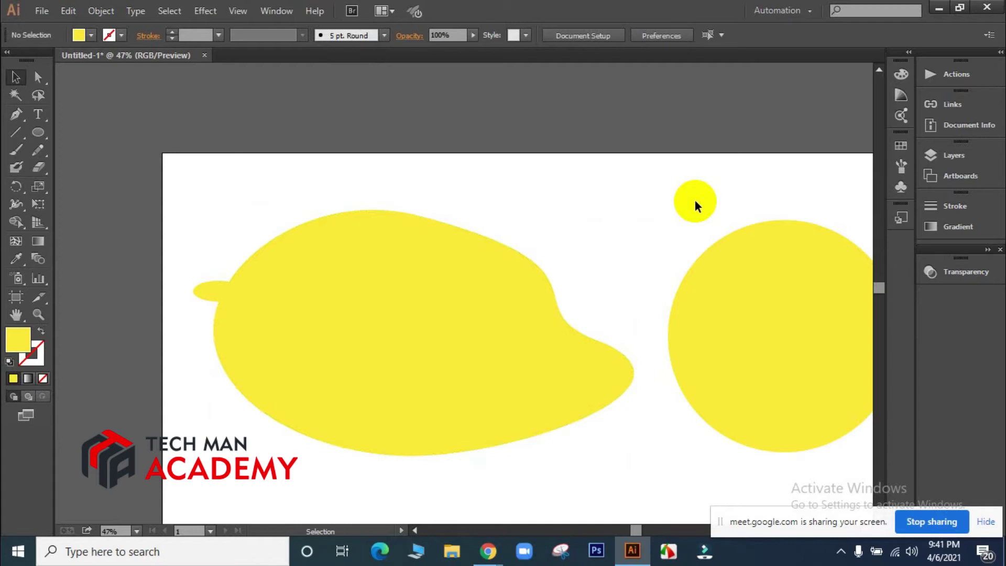
left_click(501, 316)
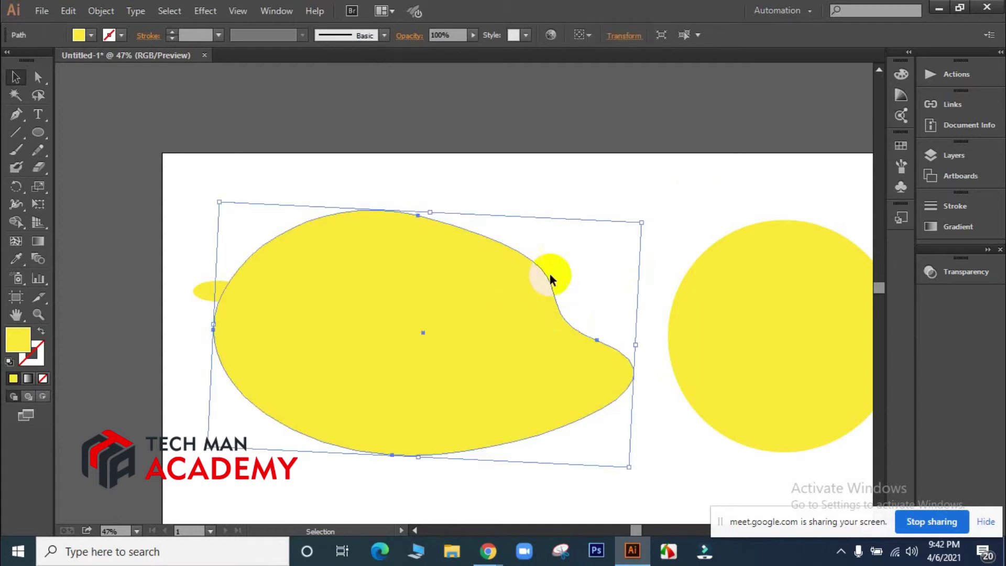
left_click(716, 228)
key("ctrl+z")
Move the plain circle slightly to the left and show its anchor points with Direct Selection
left_click(657, 245)
left_click_drag(645, 274, 421, 269)
left_click_drag(525, 313, 489, 308)
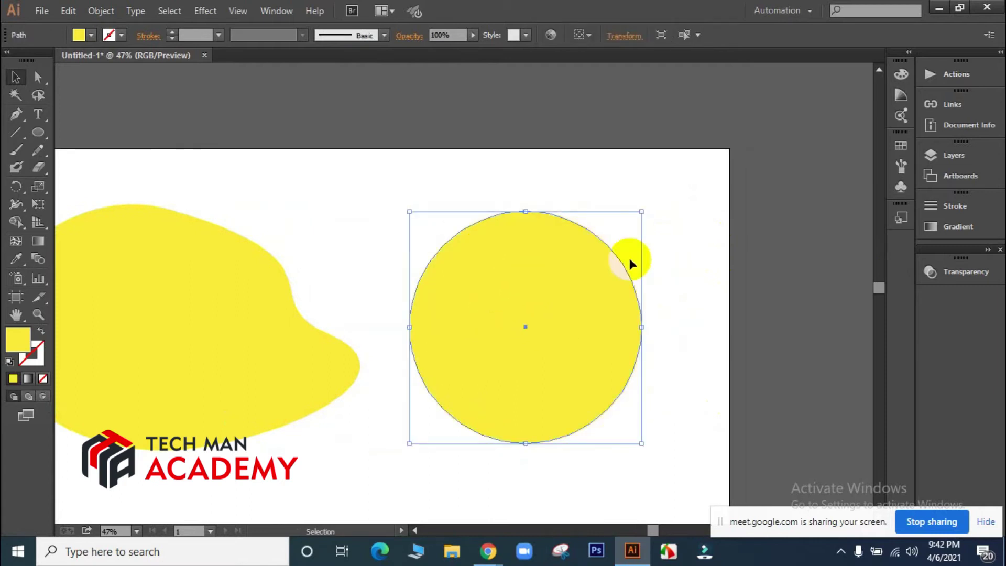
left_click(38, 77)
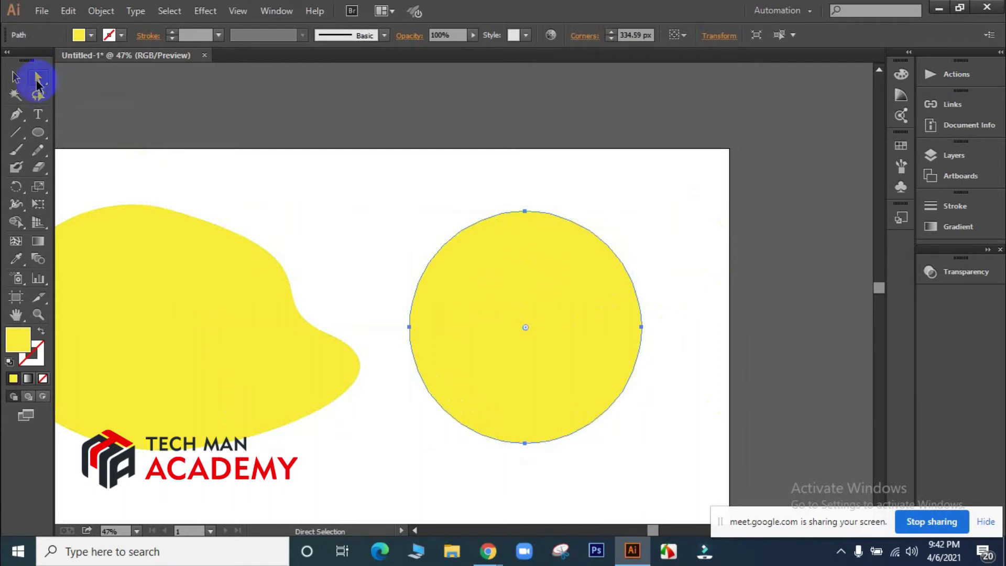
double_click(38, 80)
left_click(579, 387)
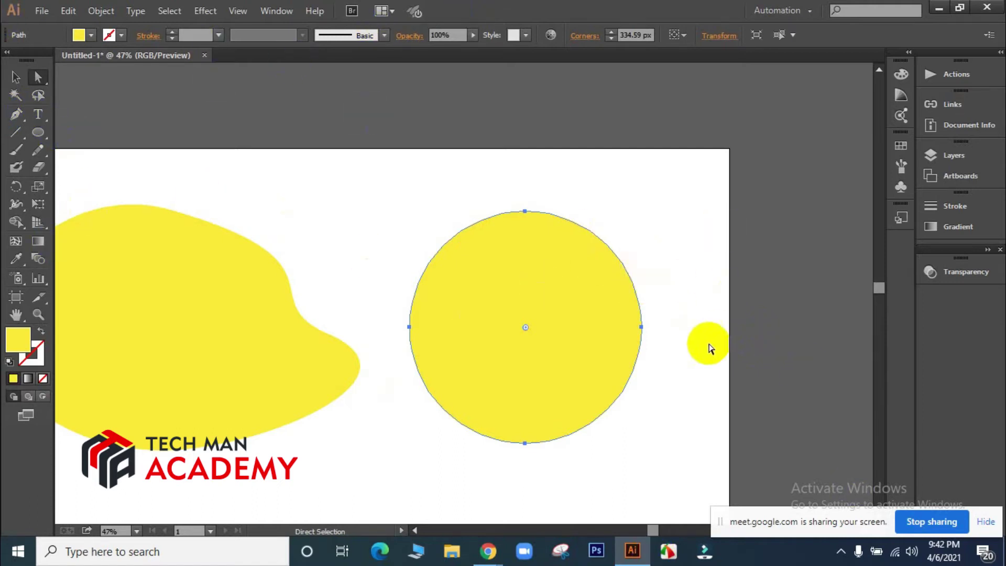
Switch to the Google Meet call in Chrome to check on the meeting, and return to Illustrator
mouse_move(488, 558)
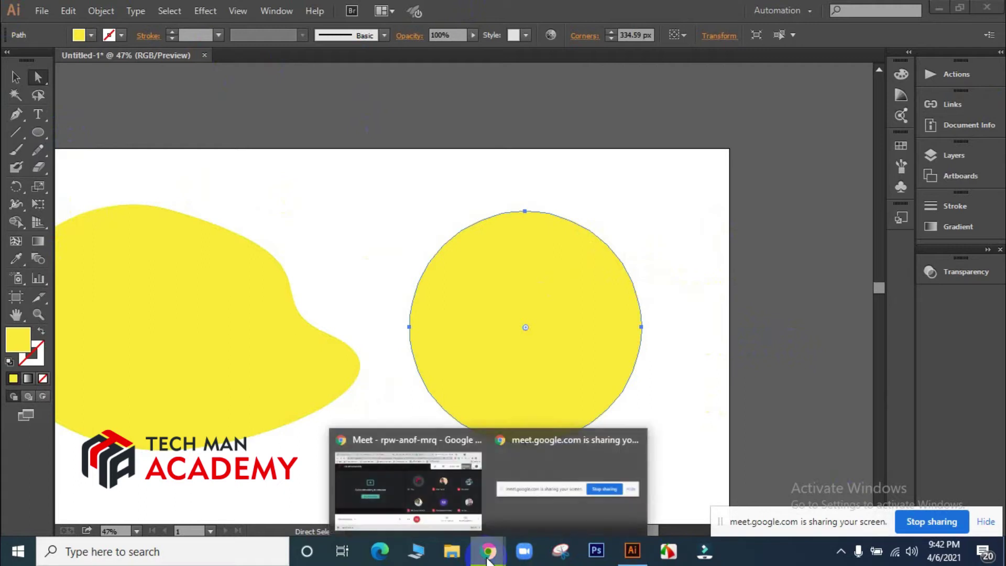
left_click(398, 498)
mouse_move(490, 231)
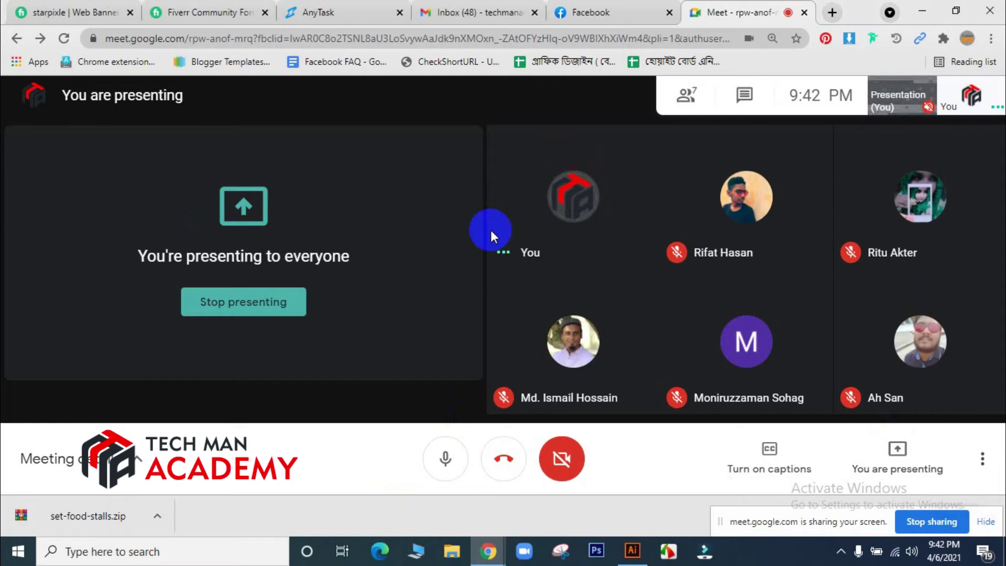
left_click(629, 554)
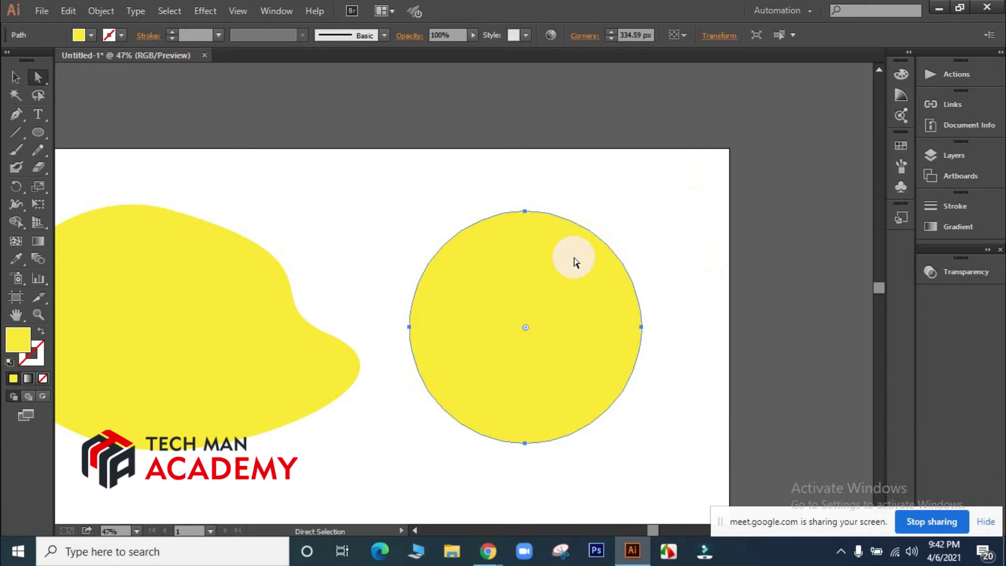
left_click_drag(459, 189, 544, 194)
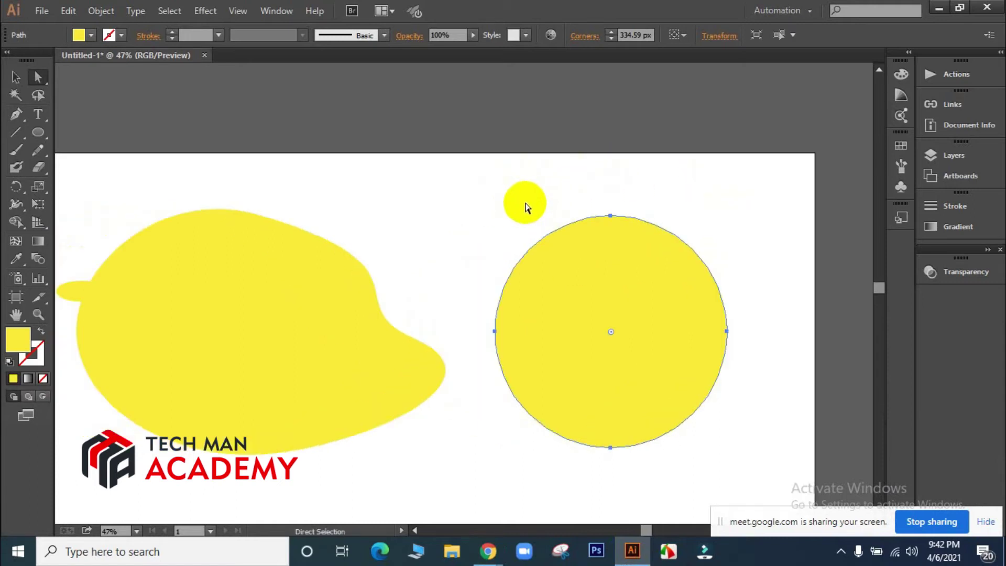
left_click(490, 555)
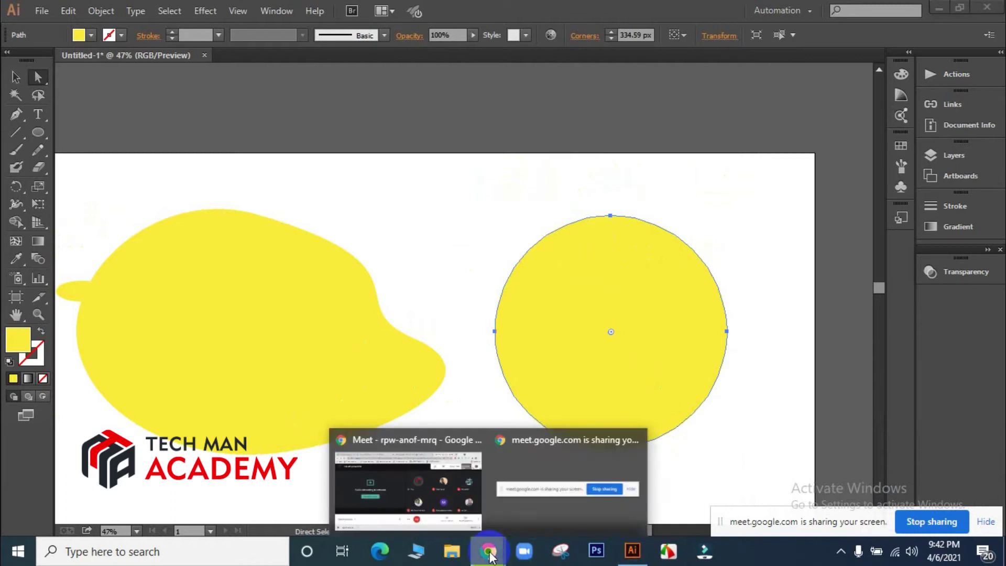
left_click(460, 489)
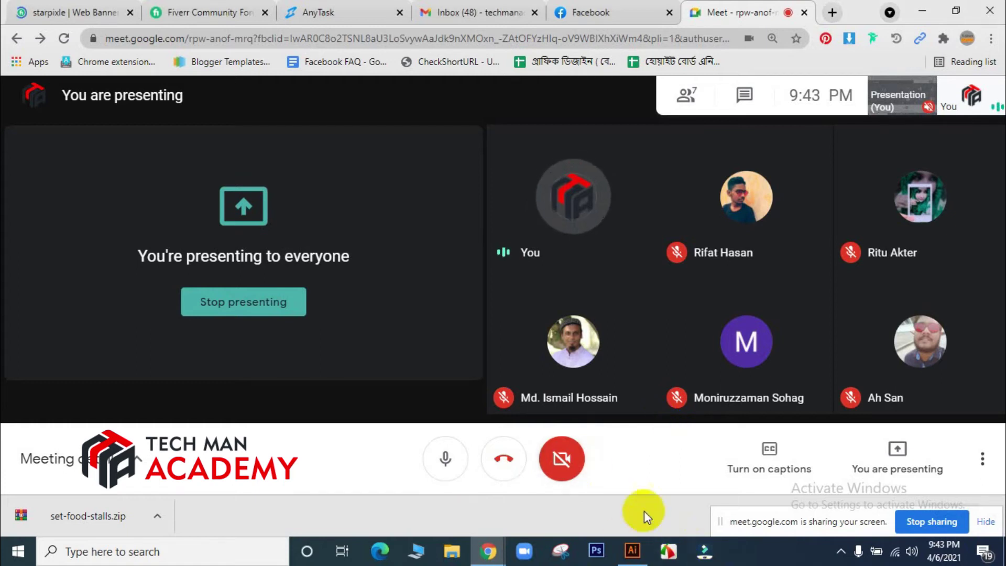
left_click(633, 551)
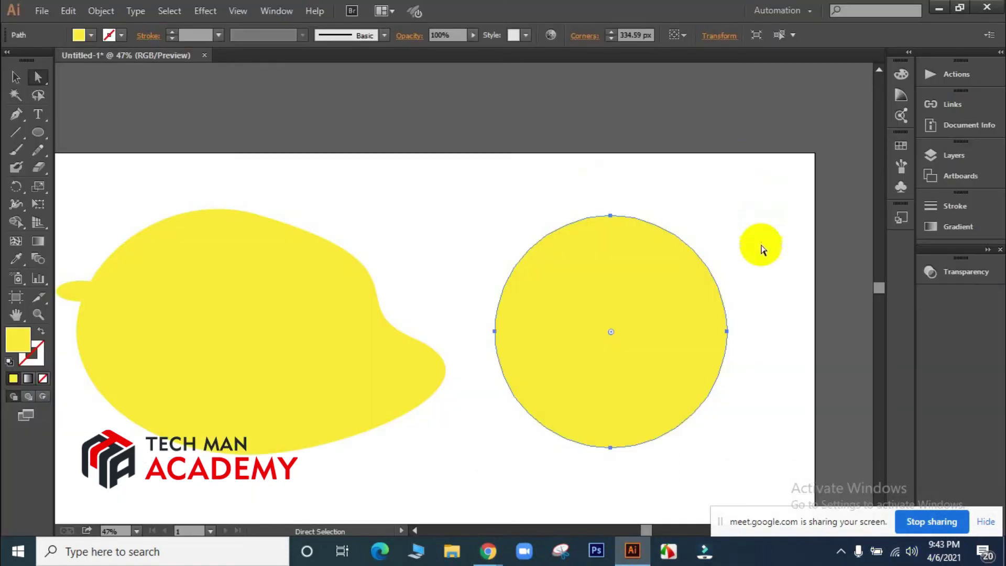
Reselect the plain circle for anchor editing and dismiss the Google Meet presenting notification
scroll(752, 287, "down", 1)
left_click(778, 279)
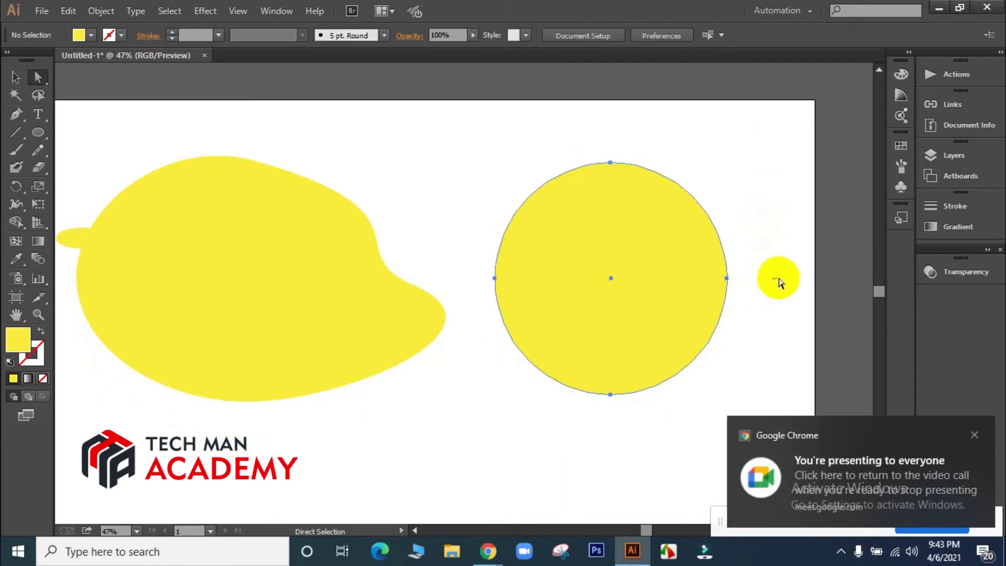
scroll(779, 283, "down", 2)
left_click(631, 253)
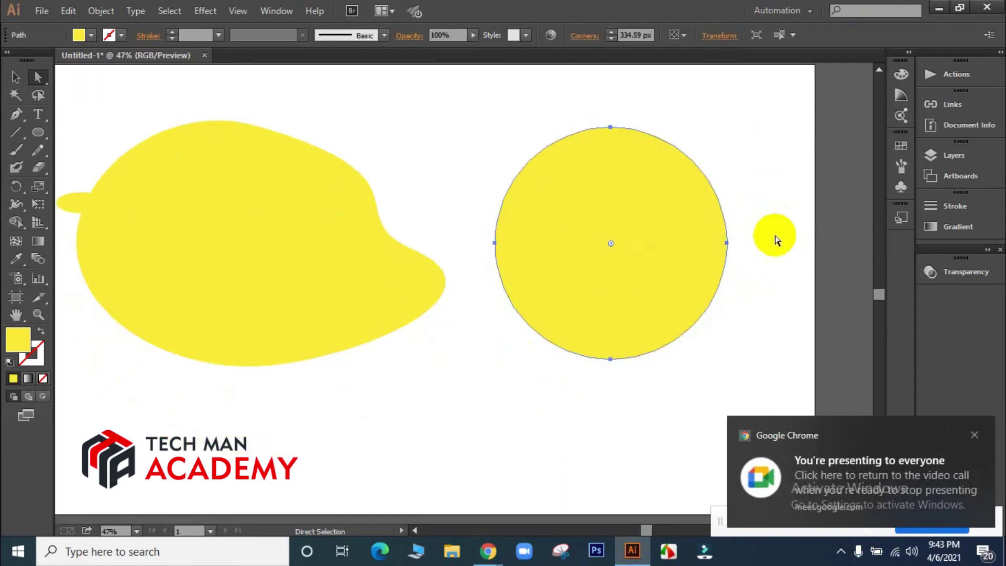
scroll(771, 235, "up", 1)
left_click(974, 434)
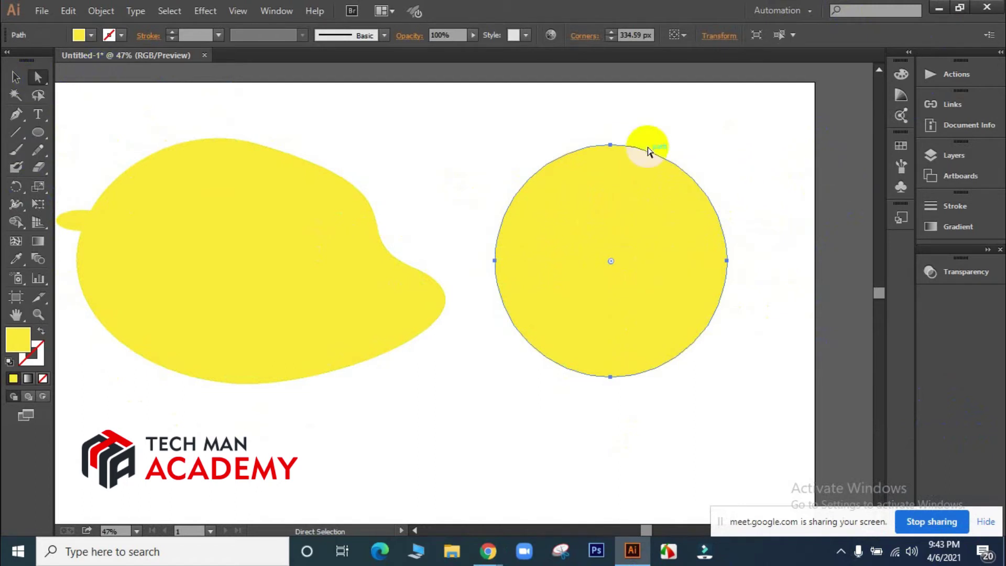
Swing the top anchor's right handle up to the left, and pull the bottom anchor's right handle upward into the circle
left_click(612, 145)
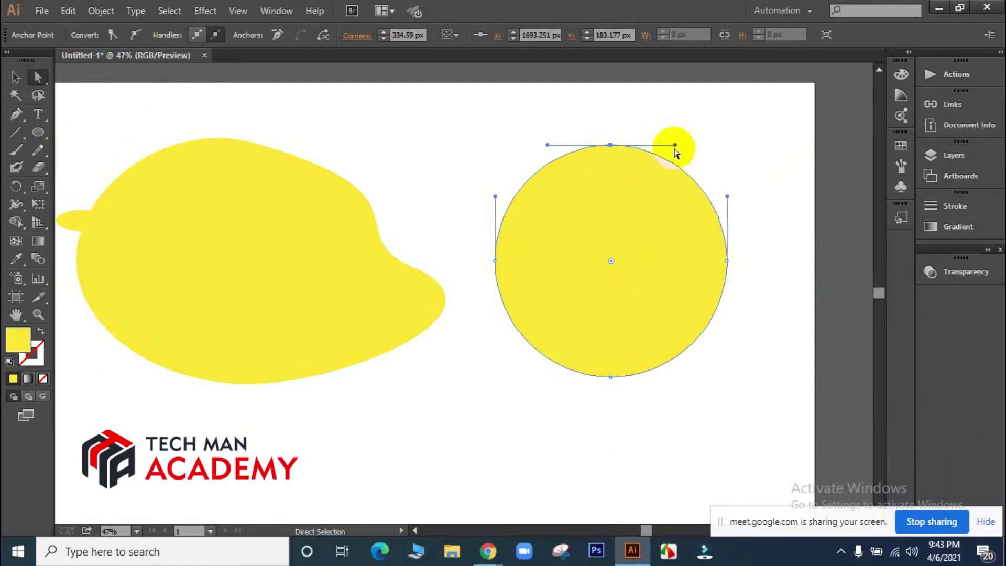
left_click_drag(676, 146, 576, 100)
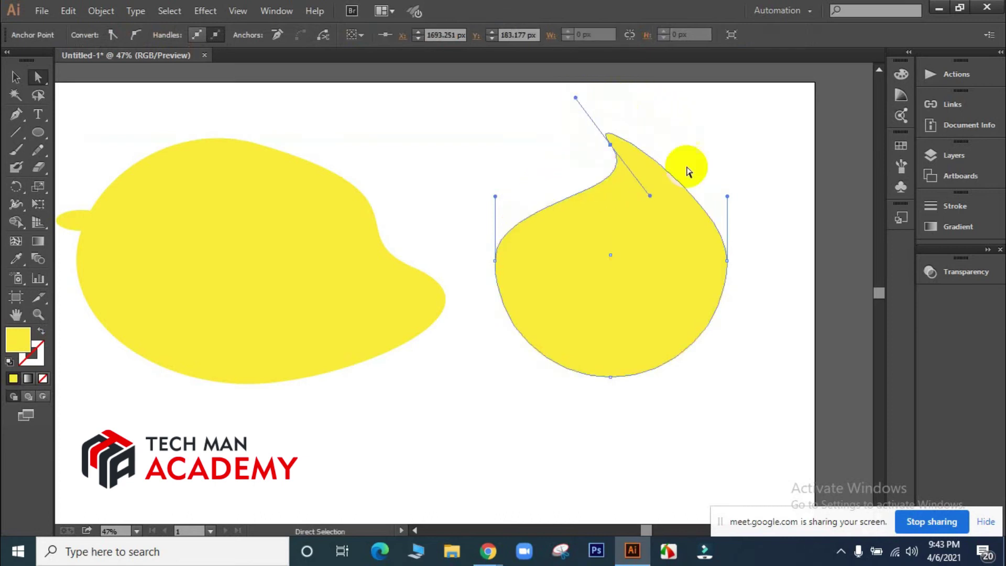
left_click(612, 378)
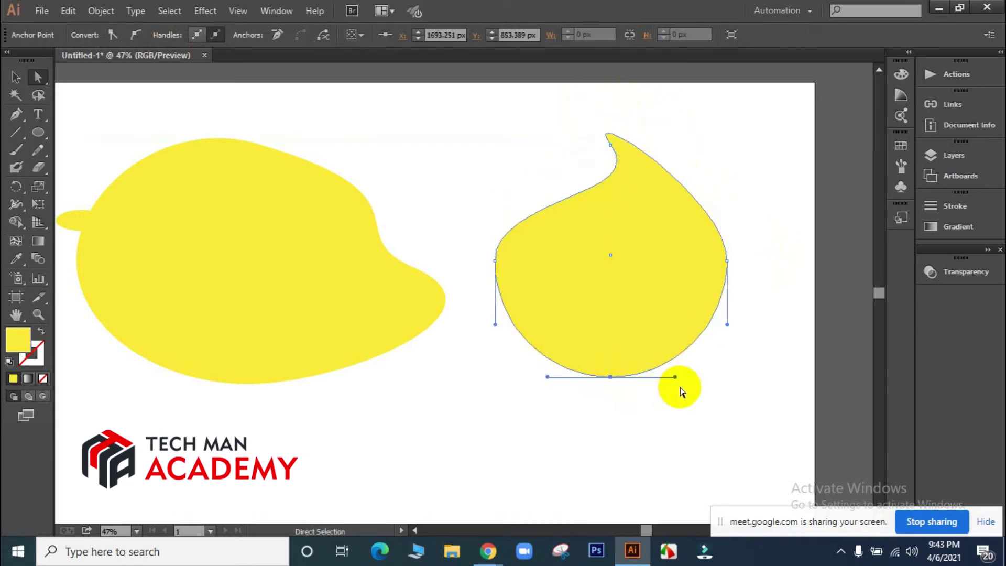
left_click_drag(675, 378, 657, 231)
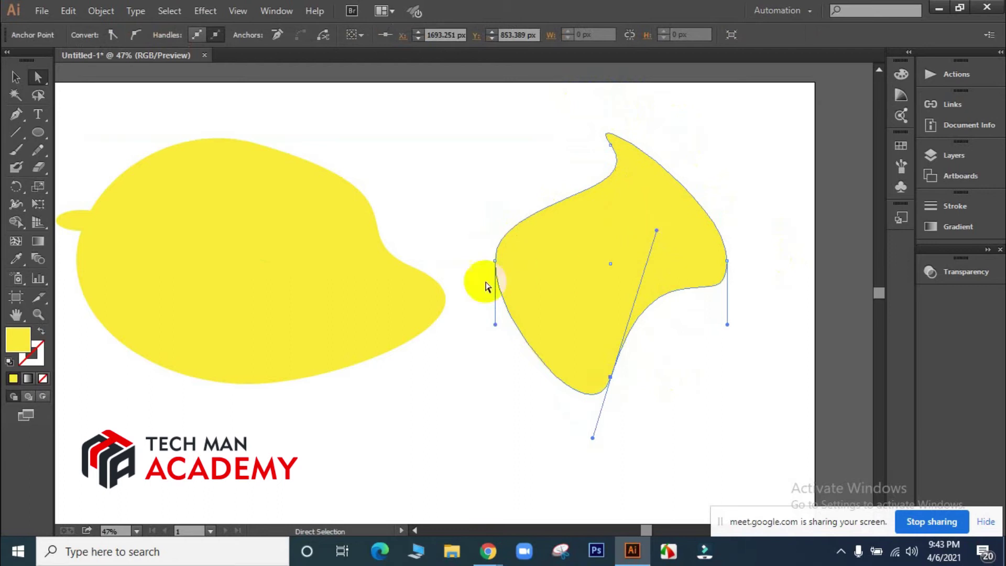
Lengthen the left anchor's handles downward and upward to make the shape's left side fuller
left_click_drag(496, 326, 488, 367)
left_click(495, 261)
left_click_drag(500, 202, 499, 121)
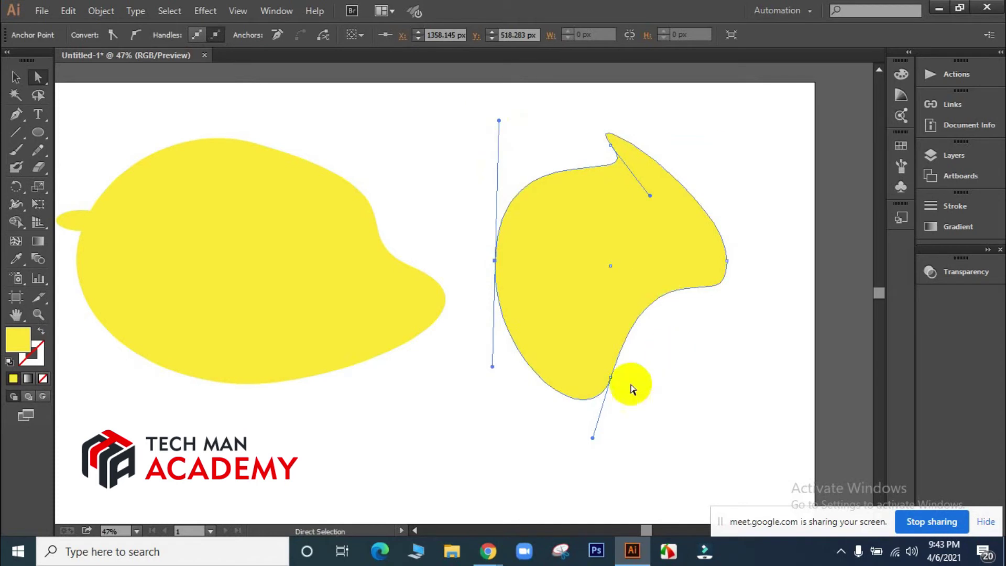
Shift the bottom anchor's lower handle right and the top anchor's inner handle down-left, and deselect the shape
left_click_drag(593, 442, 615, 443)
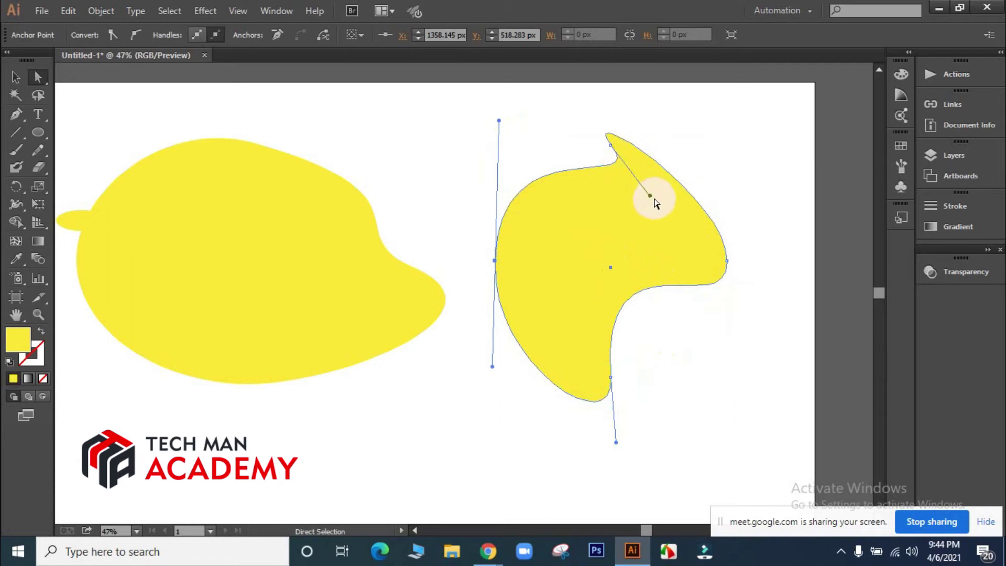
left_click_drag(651, 198, 631, 227)
left_click(742, 354)
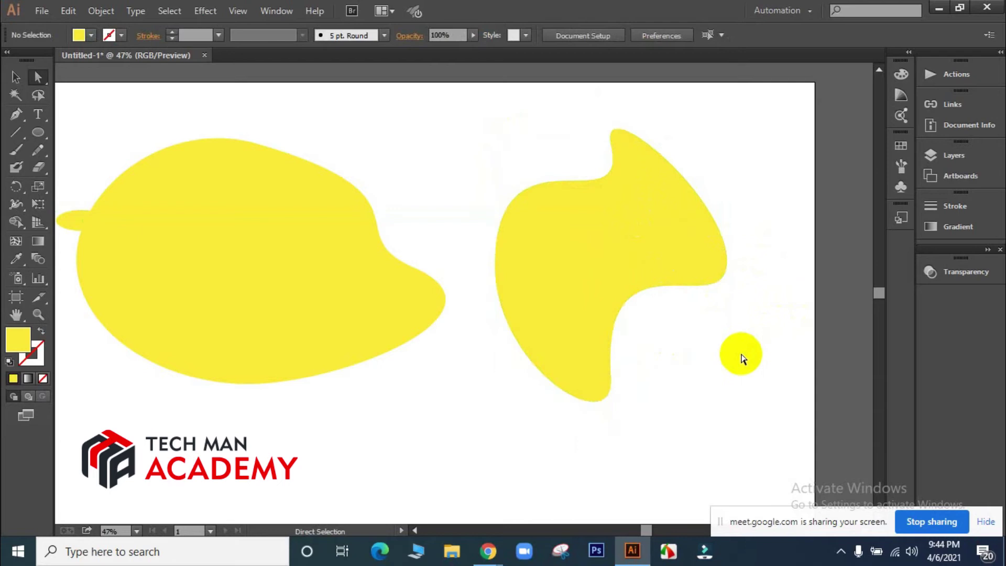
Move the reshaped circle to the right until it overlaps the artboard's right edge
left_click(15, 77)
left_click(705, 386)
left_click_drag(577, 227, 690, 237)
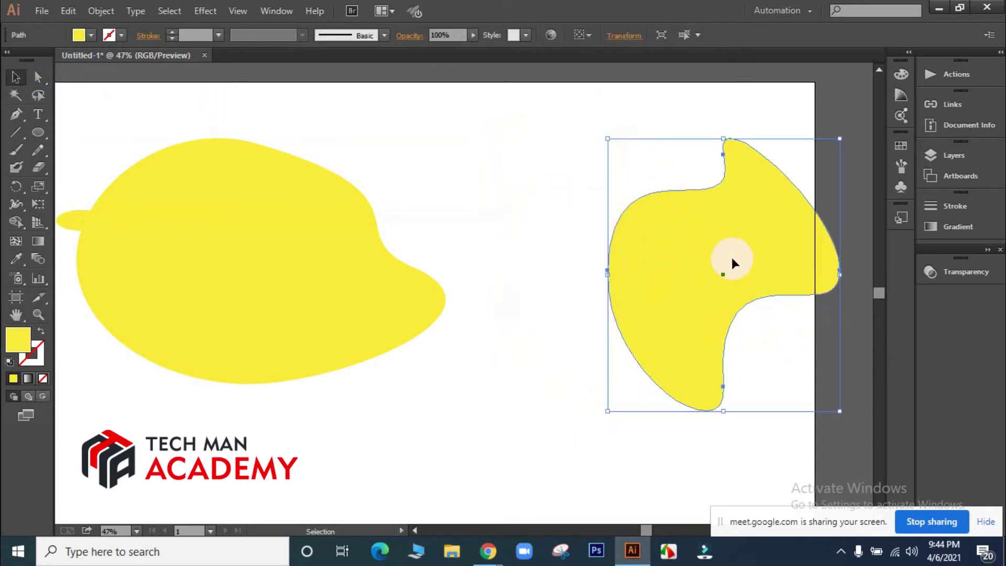
Select the mango together with its stem and move both off the artboard's left side
left_click_drag(249, 198, 451, 163)
key("ctrl+minus")
key("ctrl+minus")
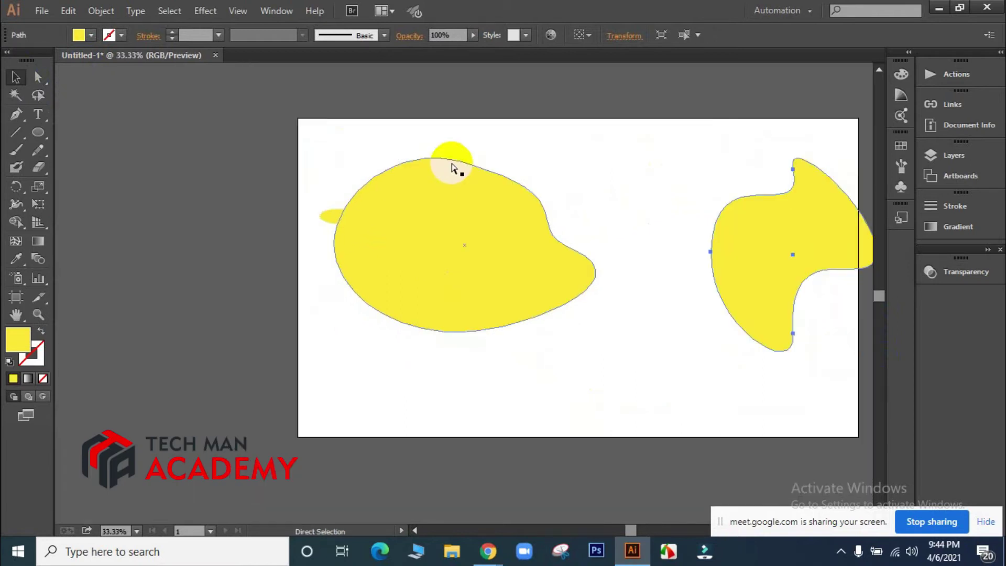
left_click_drag(338, 140, 587, 352)
left_click_drag(510, 280, 198, 259)
Enlarge the reshaped circle from its lower-left corner until it spills well past the artboard's edges, and deselect it
left_click(714, 263)
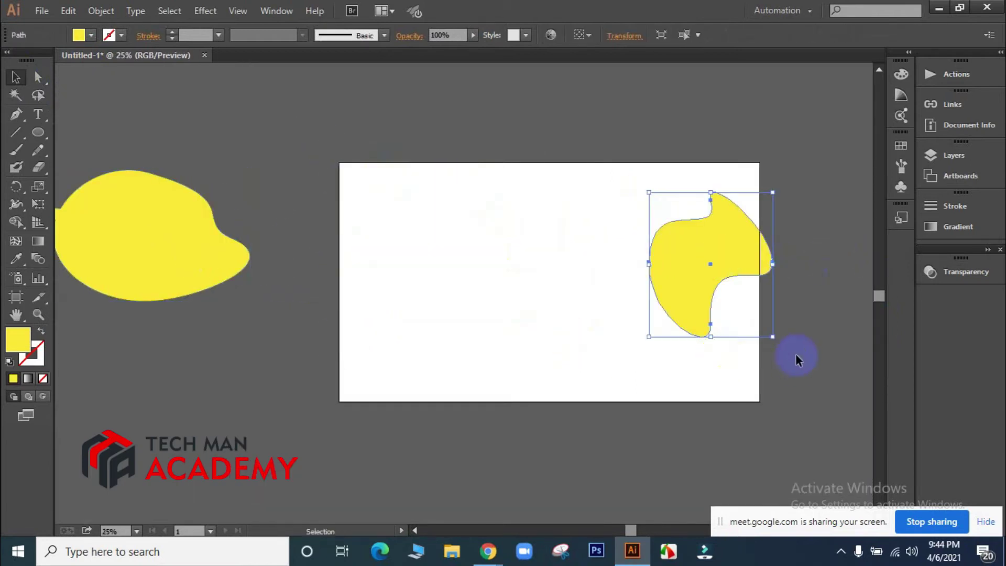
left_click_drag(652, 340, 627, 346)
scroll(747, 325, "down", 3)
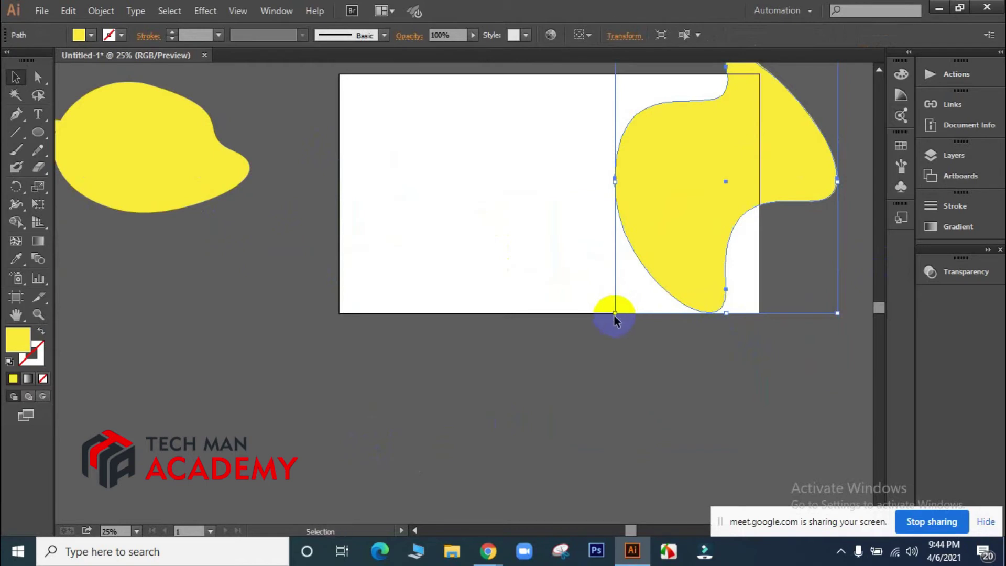
left_click_drag(616, 313, 460, 493)
left_click_drag(624, 356, 668, 383)
scroll(681, 362, "up", 1)
scroll(680, 362, "up", 2)
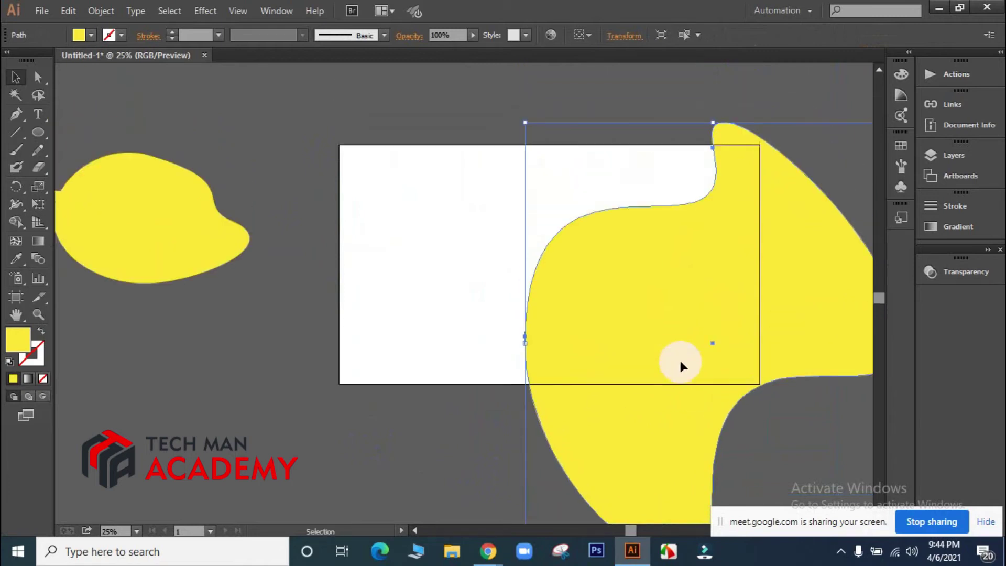
left_click(637, 134)
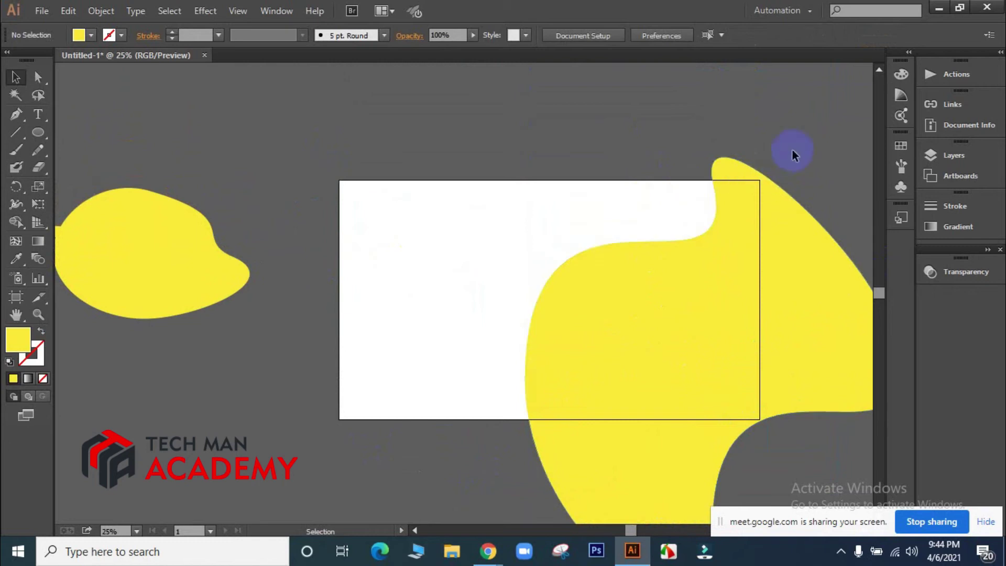
left_click_drag(798, 150, 737, 148)
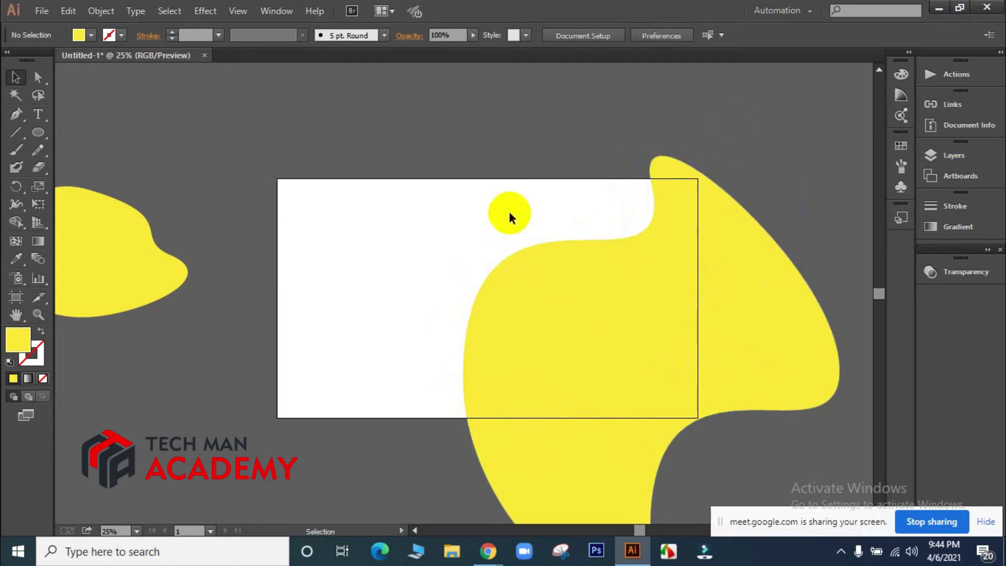
Reposition the enlarged shape up and to the right so its curved lower part covers the artboard's right side
scroll(510, 215, "down", 2)
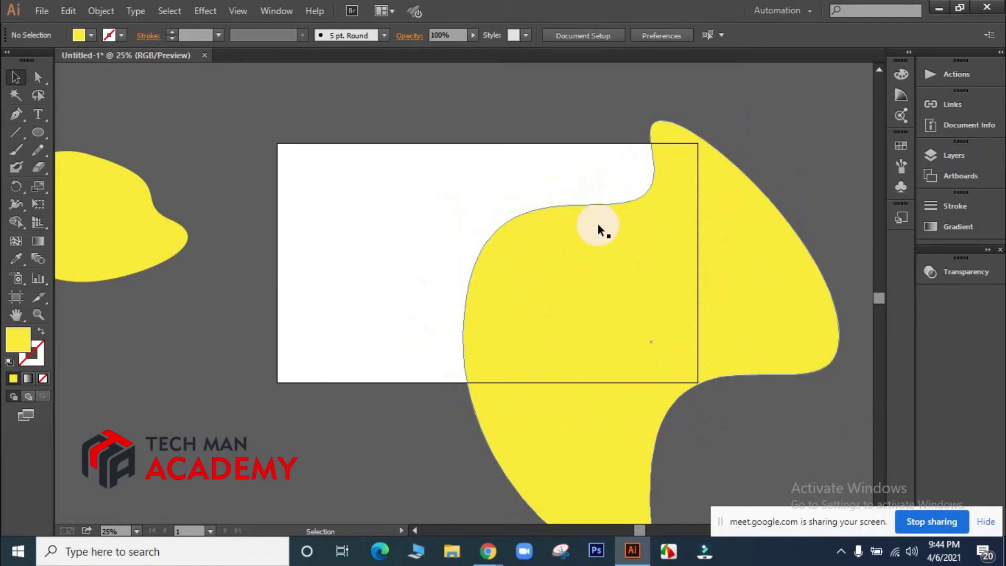
left_click_drag(749, 331, 742, 197)
left_click_drag(625, 267, 697, 239)
scroll(708, 270, "up", 1)
mouse_move(710, 279)
left_mouse_down()
mouse_move(722, 283)
mouse_move(706, 277)
left_mouse_up()
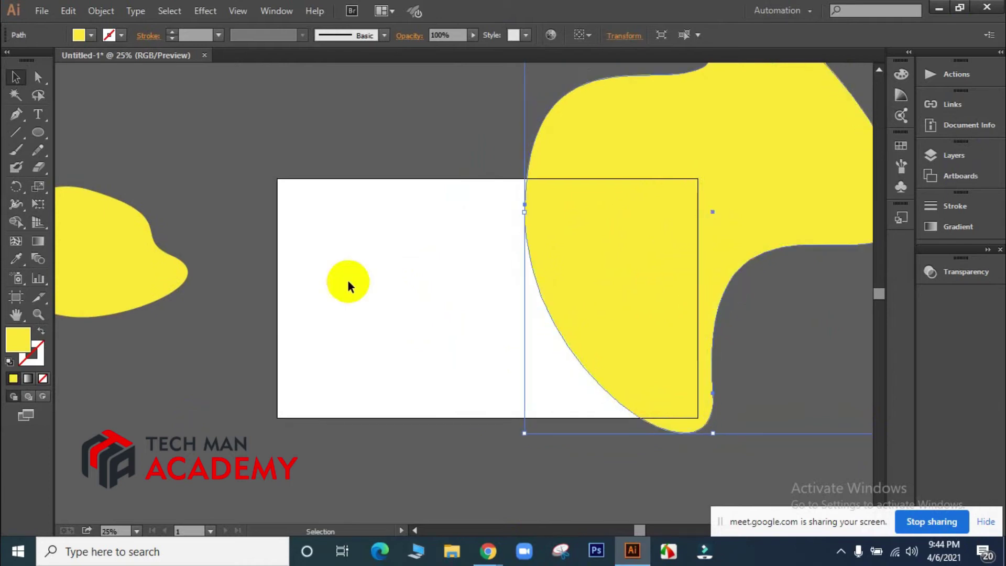
left_click(279, 297)
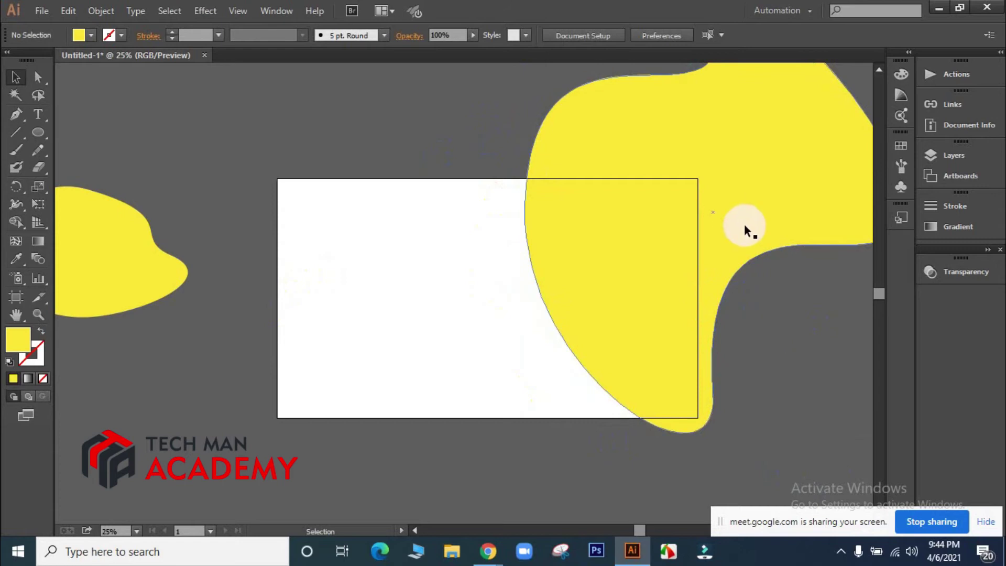
left_click_drag(755, 173, 753, 188)
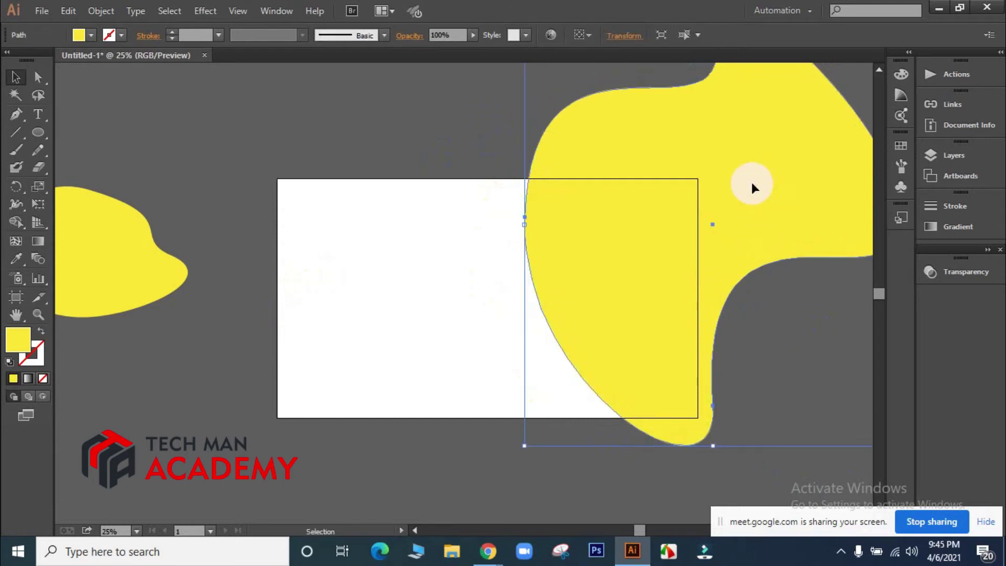
Undo the last moves and the second enlargement of the reshaped circle
key("ctrl+z")
key("ctrl+z")
key("ctrl+z")
key("ctrl+z")
key("ctrl+z")
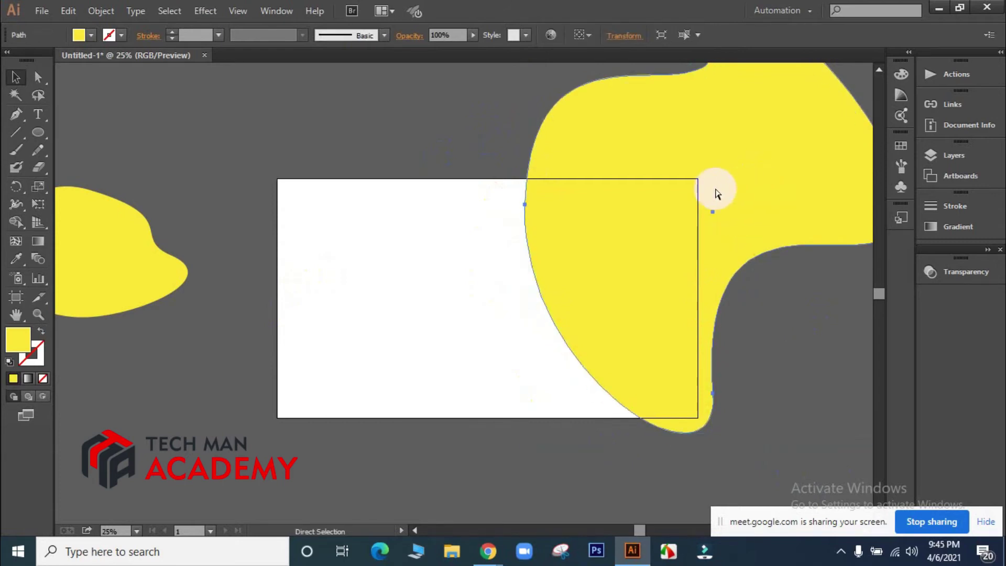
key("ctrl+z")
key("ctrl+z")
key("ctrl+z")
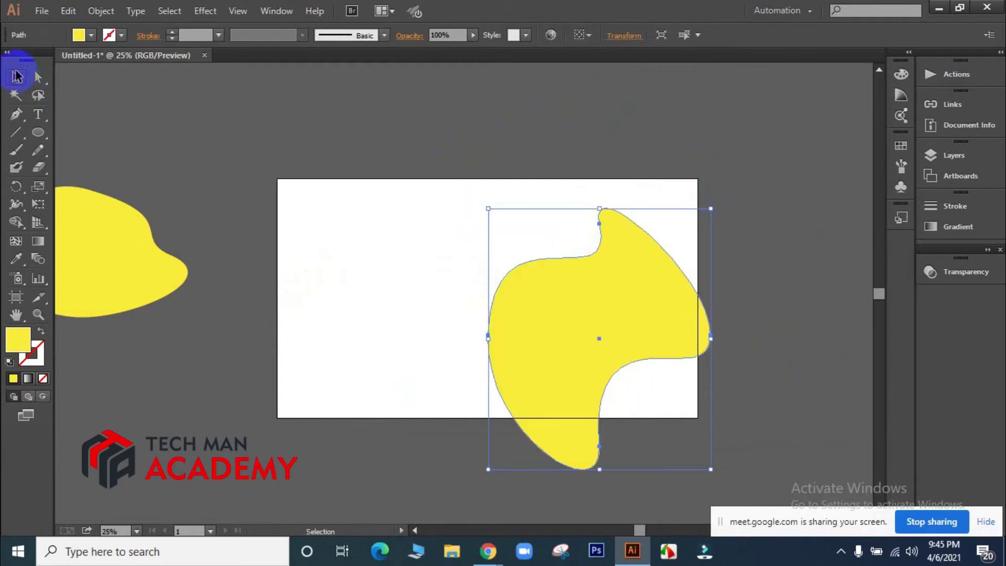
Delete the reshaped yellow circle from the artboard
left_click(776, 302)
left_click(547, 330)
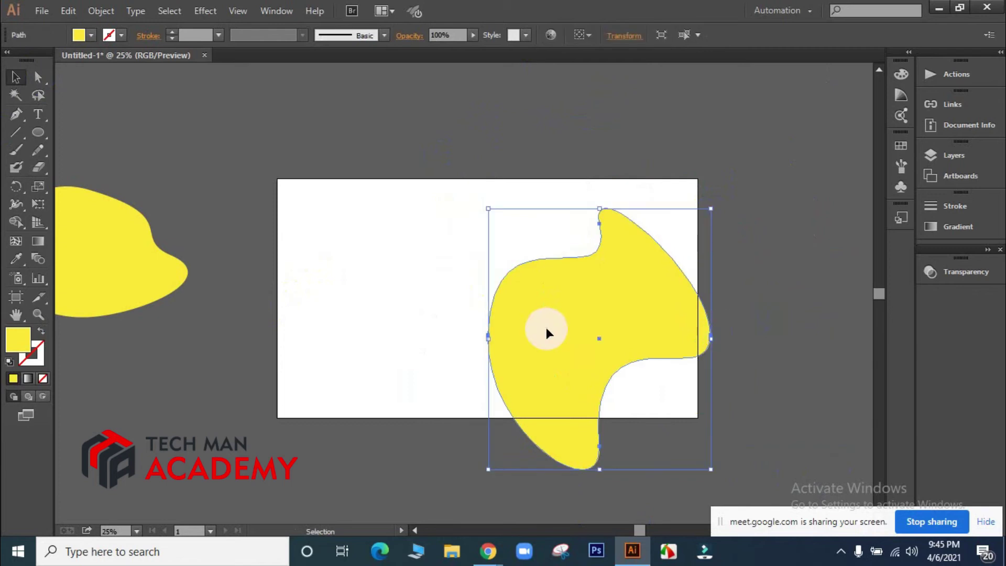
key("Delete")
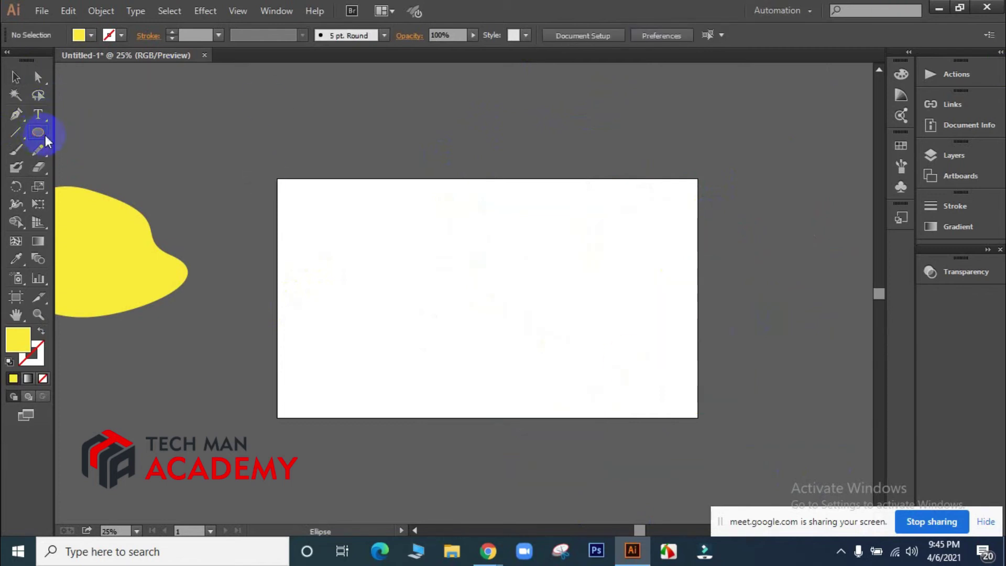
Draw a yellow circle near the artboard's centre and delete its top anchor point to leave a half circle
left_click_drag(38, 140, 95, 168)
left_click_drag(409, 252, 550, 367)
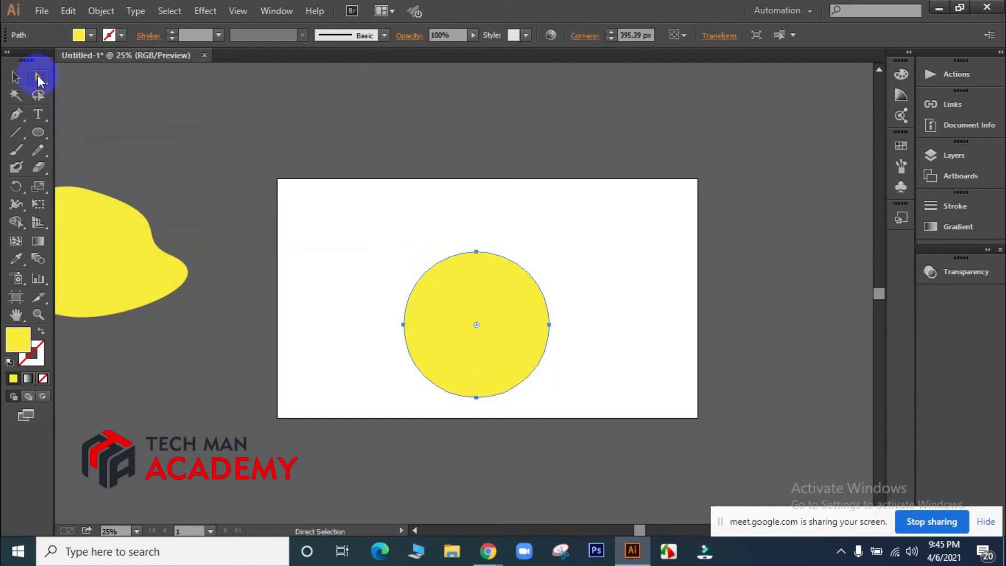
left_click(477, 253)
key("Delete")
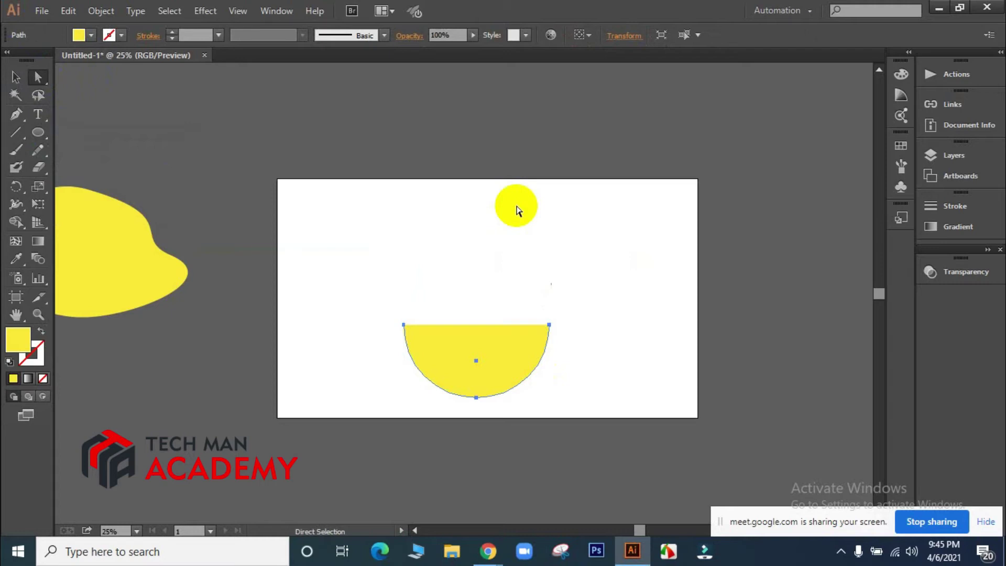
Move the half circle up, enlarge it, and place it in the lower middle of the artboard
left_click(15, 78)
left_click(504, 272)
left_click_drag(466, 354, 461, 276)
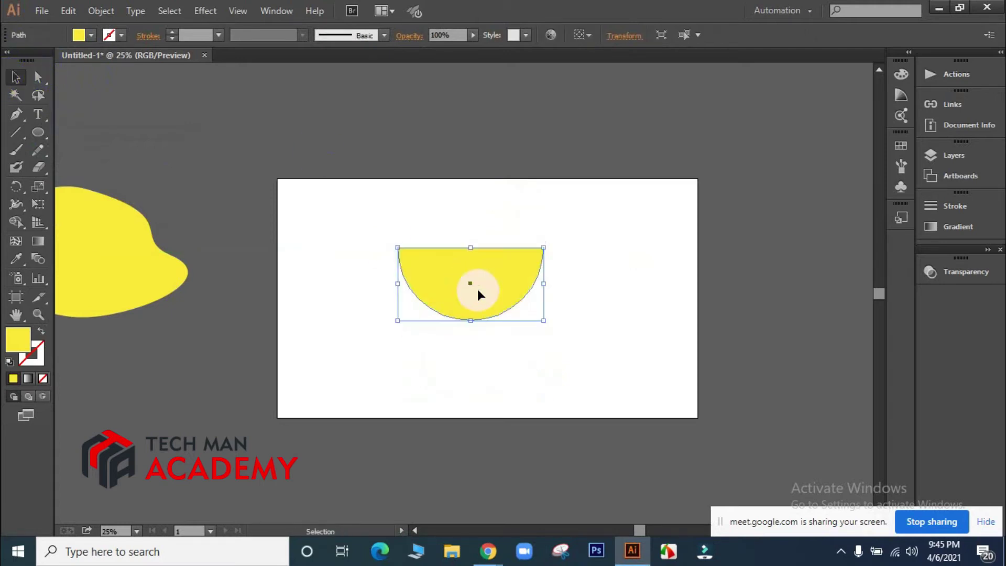
left_click_drag(543, 323, 598, 350)
left_click(658, 347)
left_click_drag(527, 295, 551, 351)
left_click(652, 337)
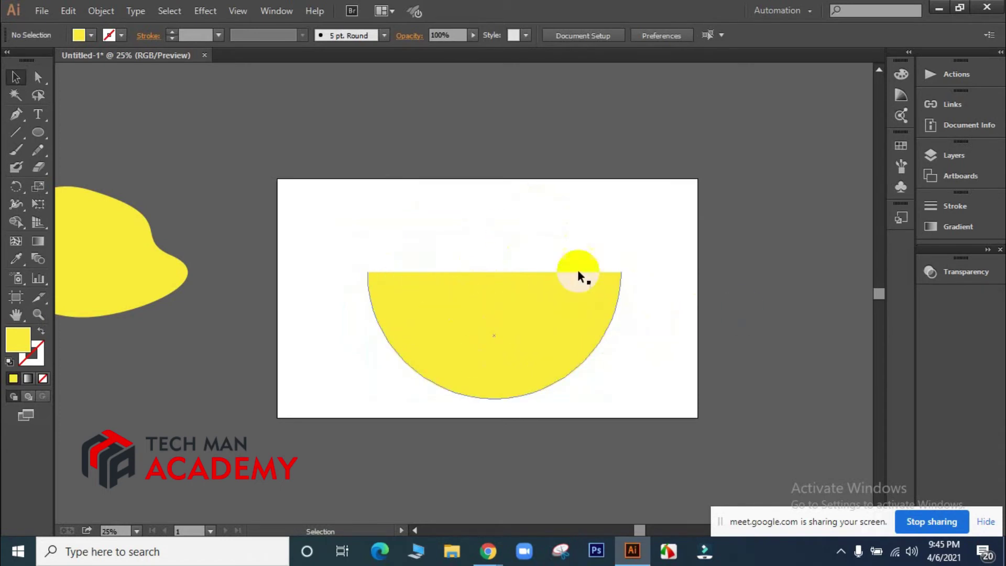
Swing the upper handle of the half circle's left anchor out to the left, using direct anchor editing
left_click(513, 302)
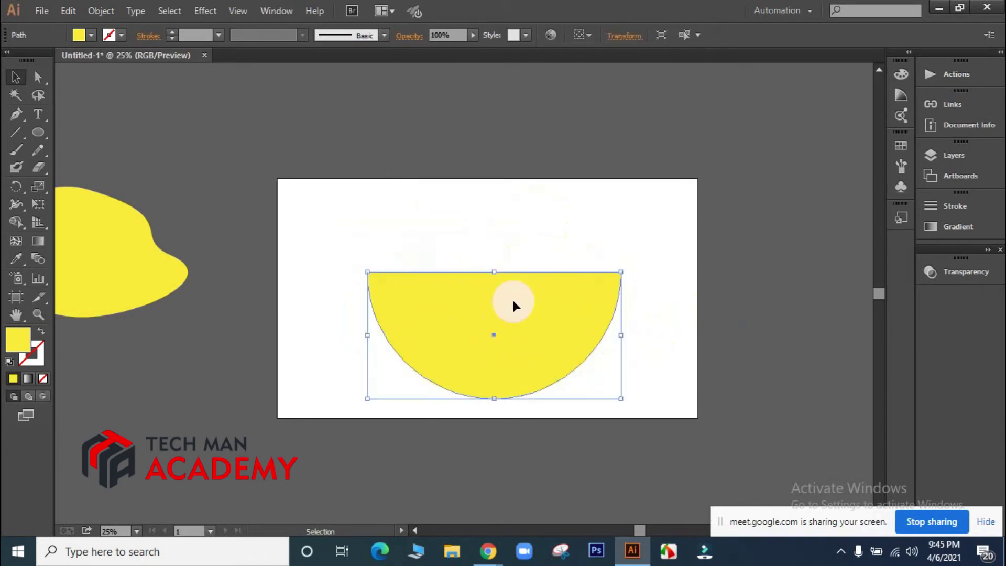
left_click(662, 333)
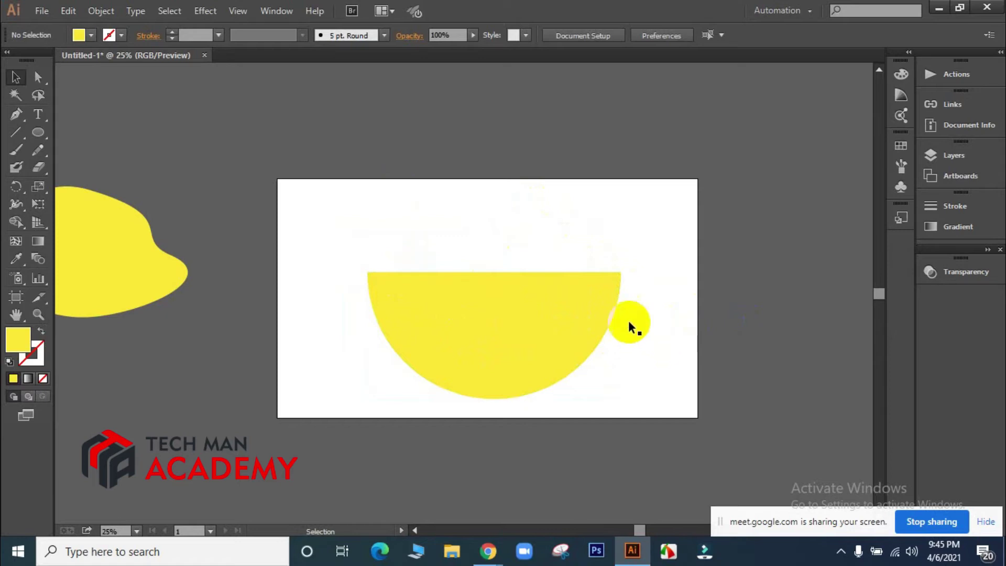
left_click(579, 310)
left_click(39, 78)
left_click(43, 80)
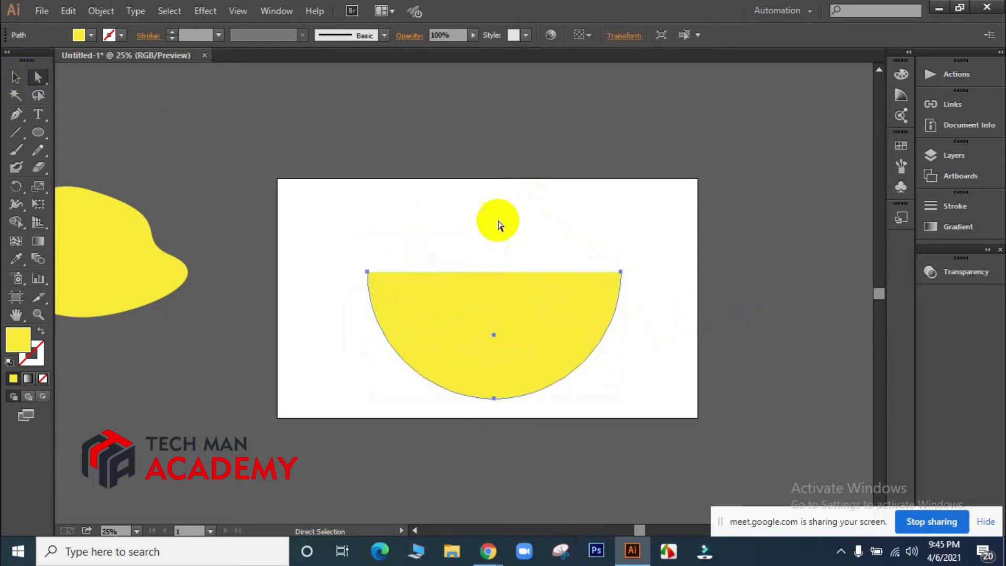
left_click(360, 230)
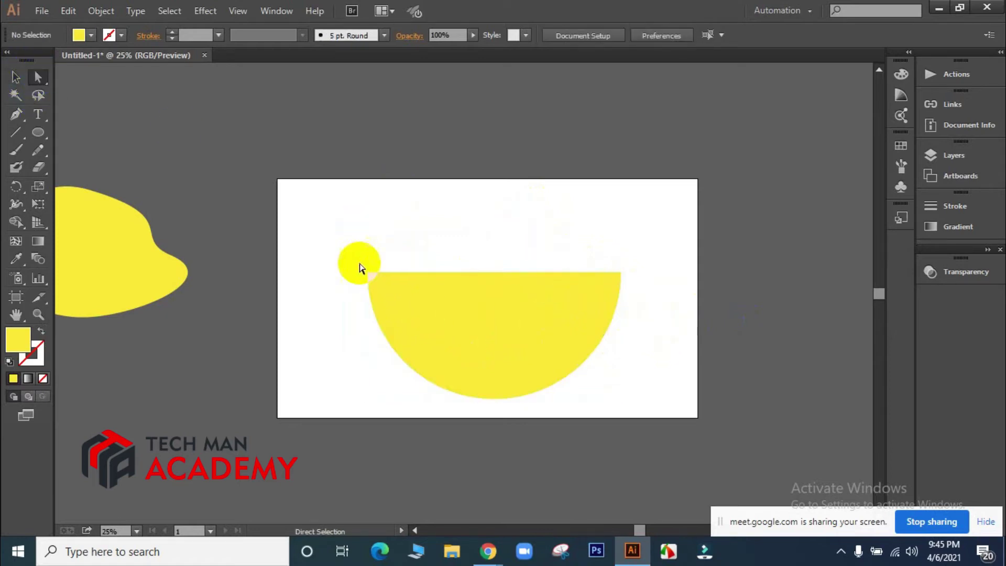
left_click_drag(330, 255, 470, 354)
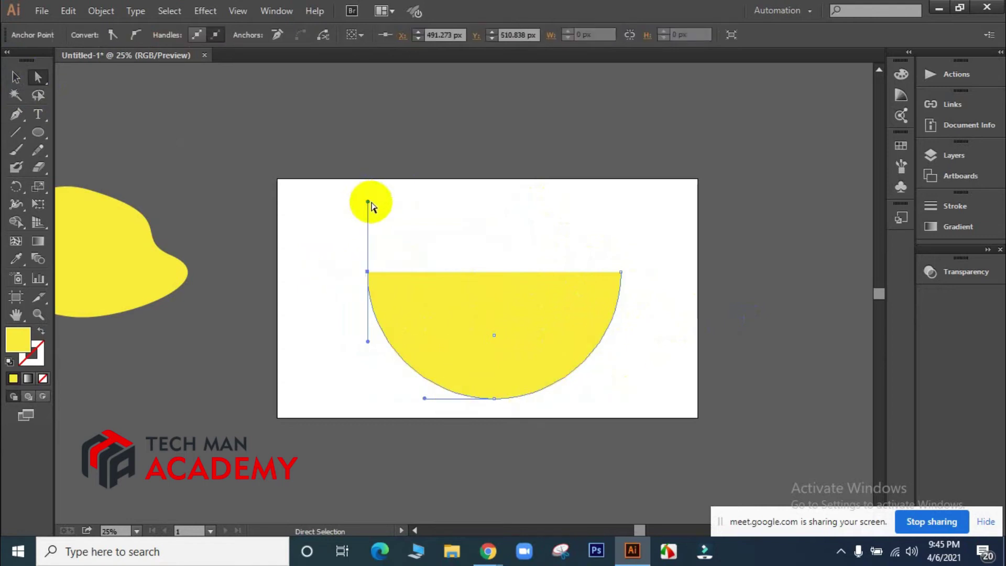
left_click_drag(368, 201, 264, 188)
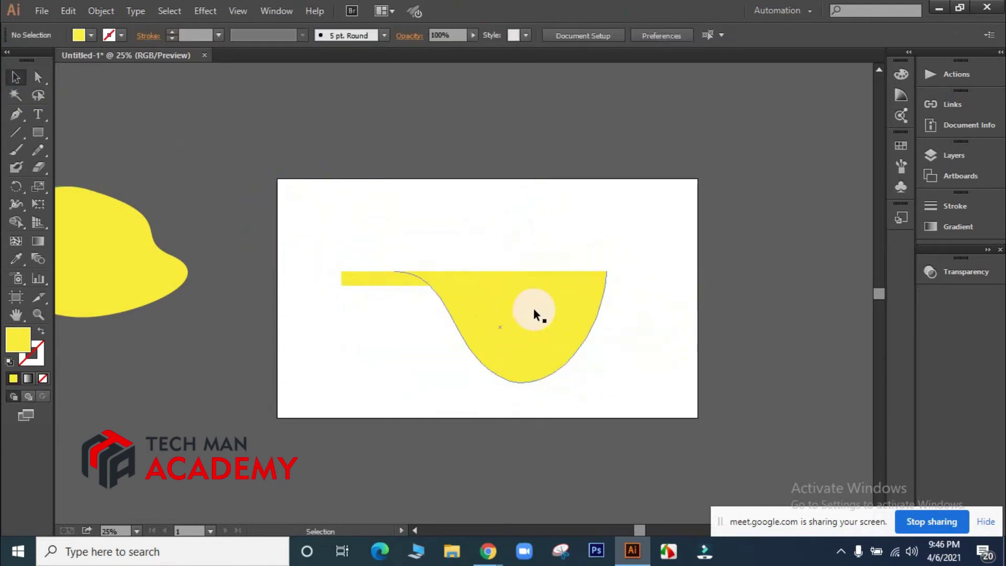
Delete the thin rectangle that extends from the left of the curved bowl shape
left_click(519, 336)
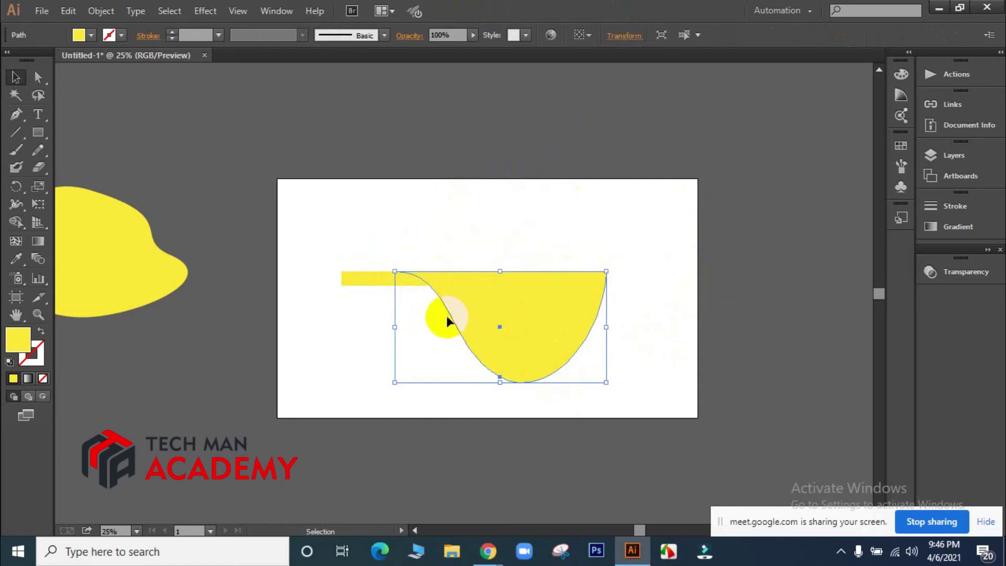
left_click(656, 315)
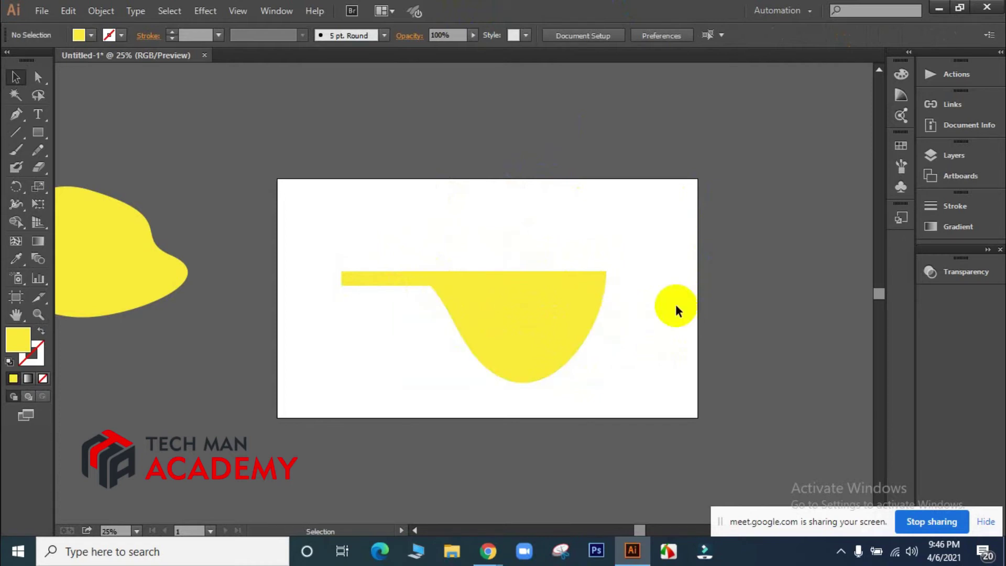
left_click_drag(678, 362, 342, 252)
left_click(637, 341)
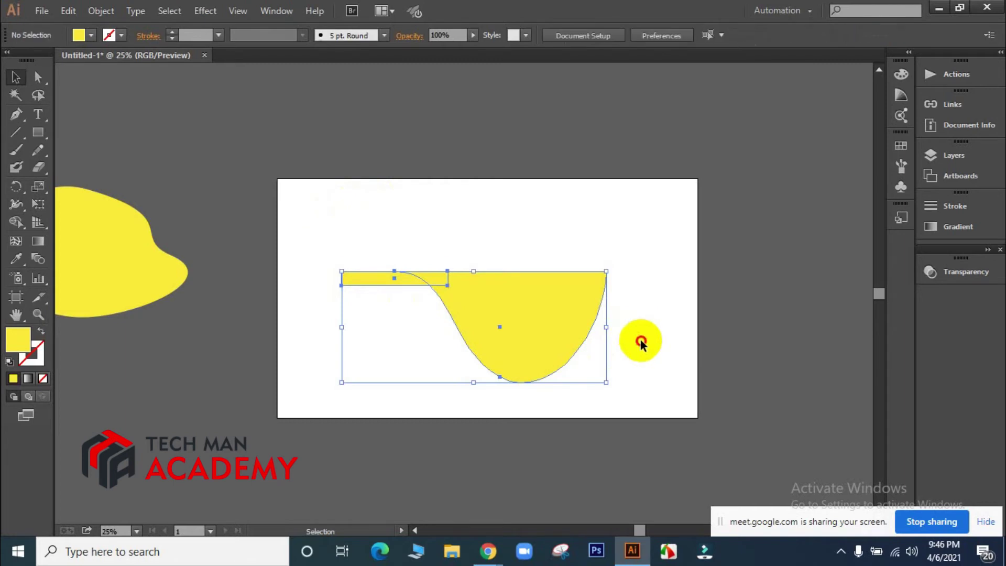
left_click(386, 284)
key("Delete")
Stretch the bowl shape horizontally to the right and to the left until it nearly spans the artboard
left_click(475, 317)
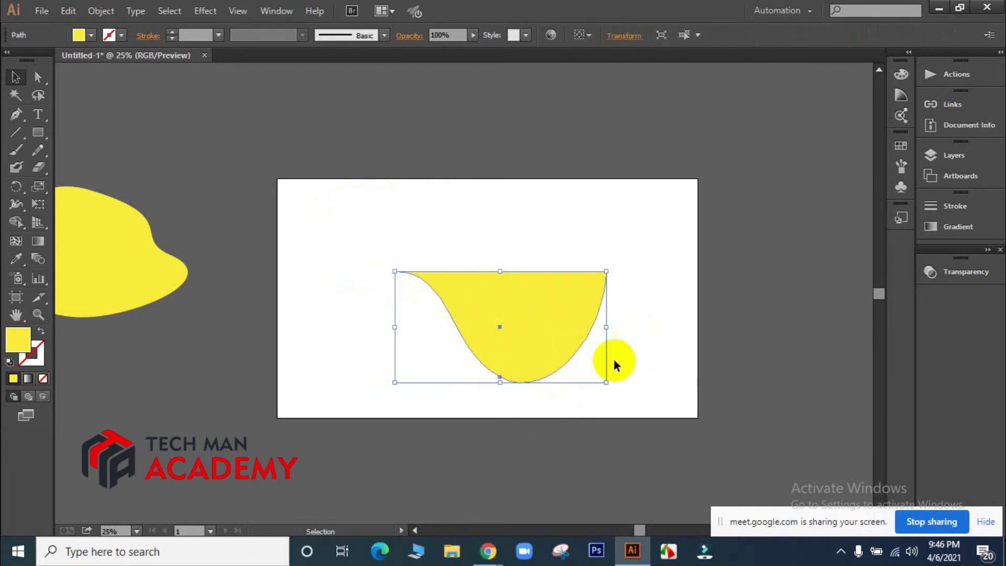
left_click_drag(608, 328, 681, 329)
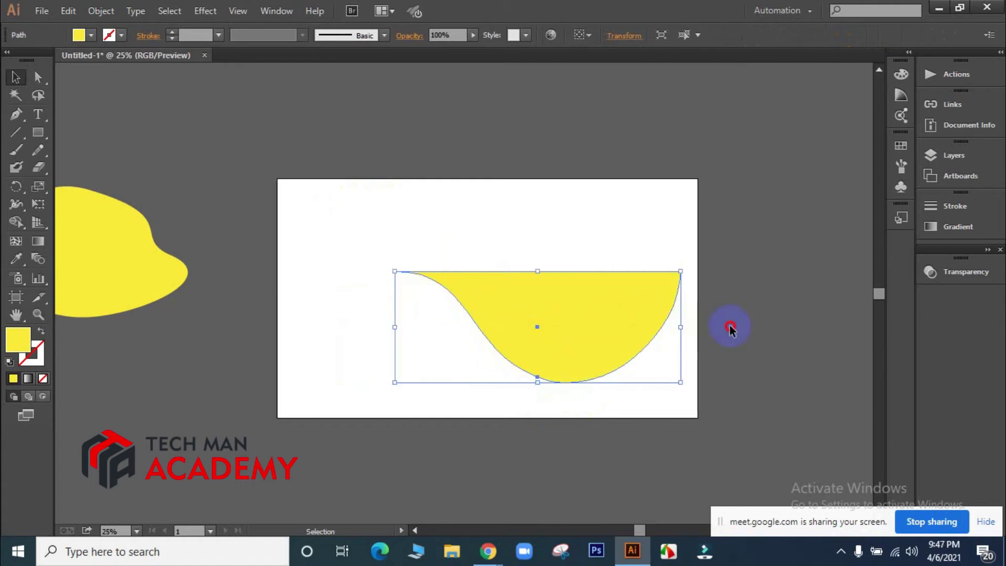
left_click_drag(395, 327, 289, 327)
left_click(797, 341)
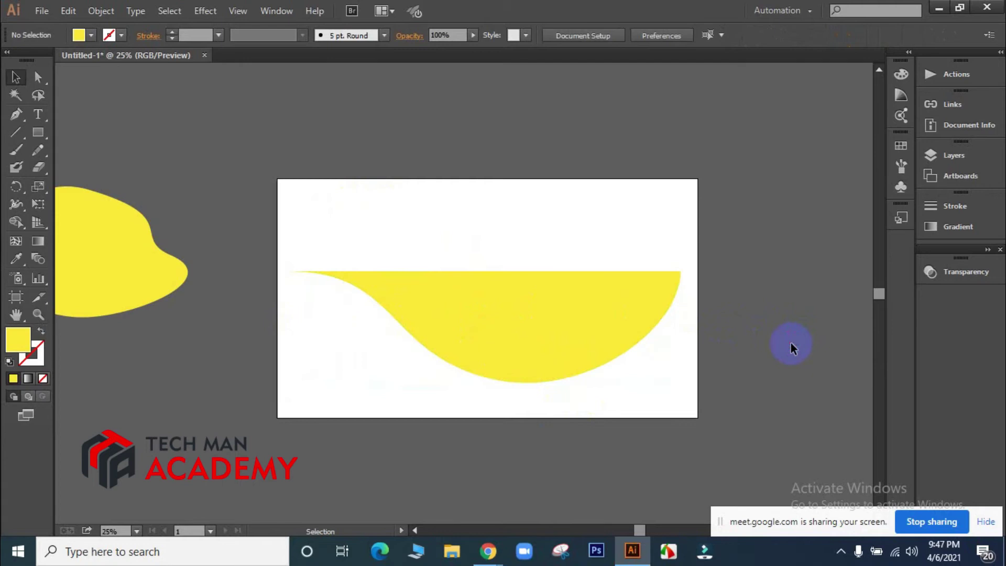
Move the stretched shape to the artboard's top edge and enlarge it until it spills past the right and bottom edges
left_click_drag(646, 339, 684, 411)
left_click_drag(625, 385, 500, 225)
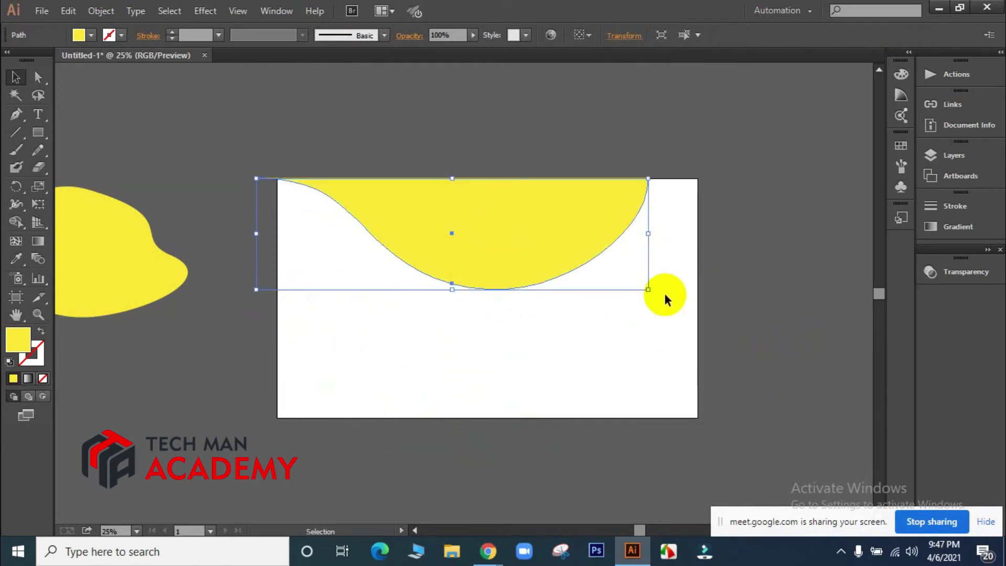
left_click_drag(649, 289, 837, 455)
left_click_drag(737, 322, 613, 298)
left_click_drag(729, 322, 823, 404)
left_click_drag(461, 270, 452, 278)
left_click(640, 430)
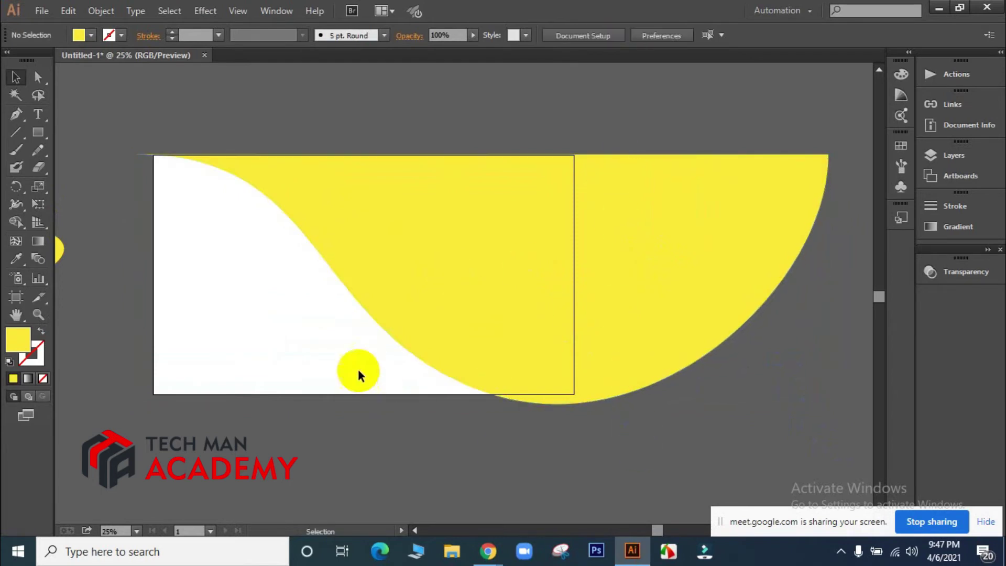
key("space")
left_click_drag(397, 180, 508, 215)
left_click(561, 149)
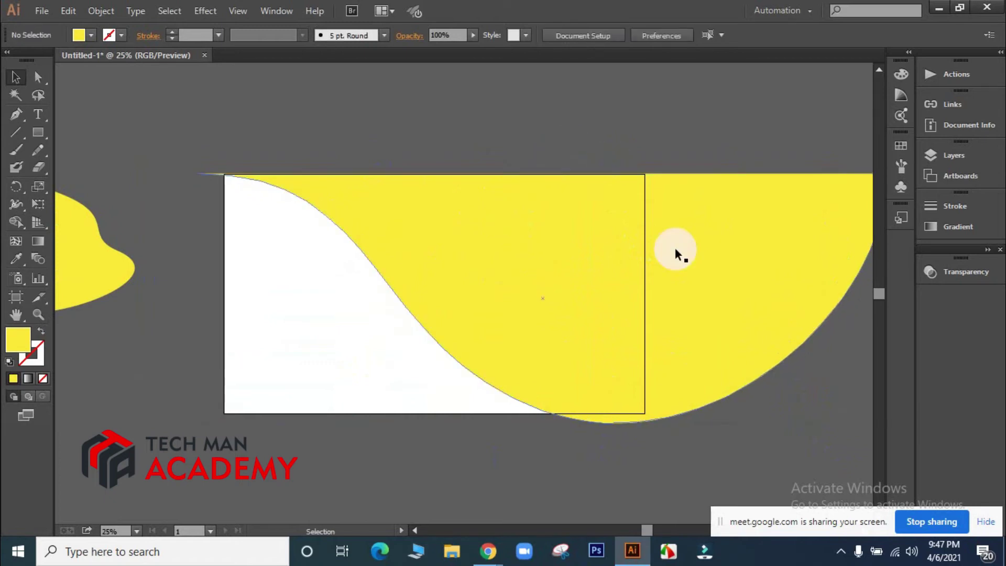
left_click(702, 338)
left_click(711, 457)
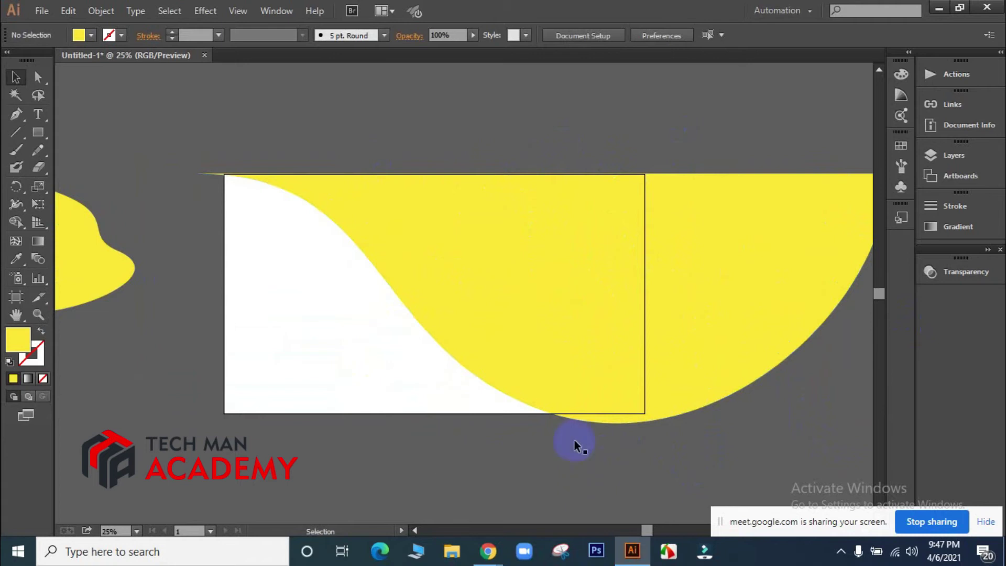
Delete the large yellow curved shape that covers the artboard
left_click(609, 145)
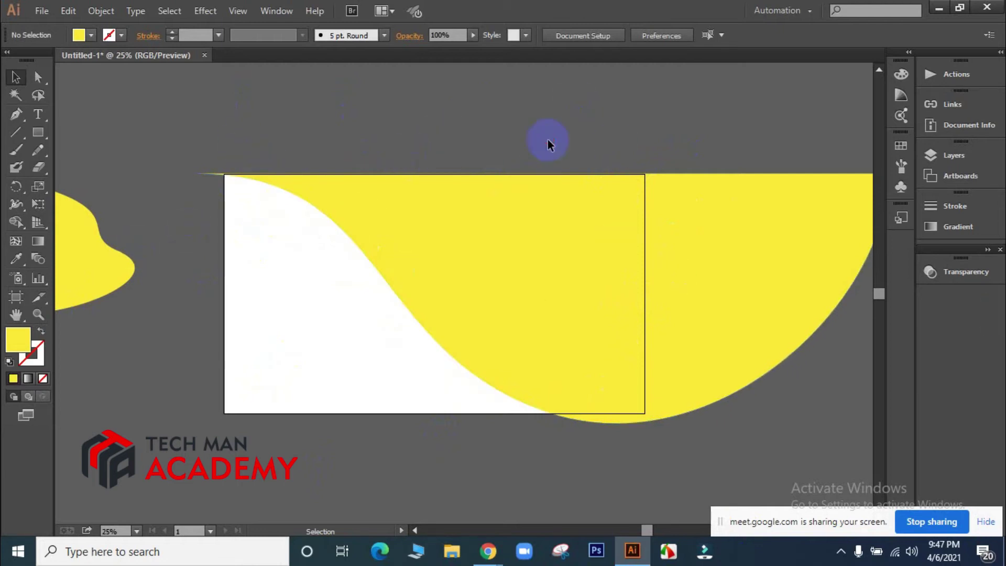
left_click(609, 281)
key("Delete")
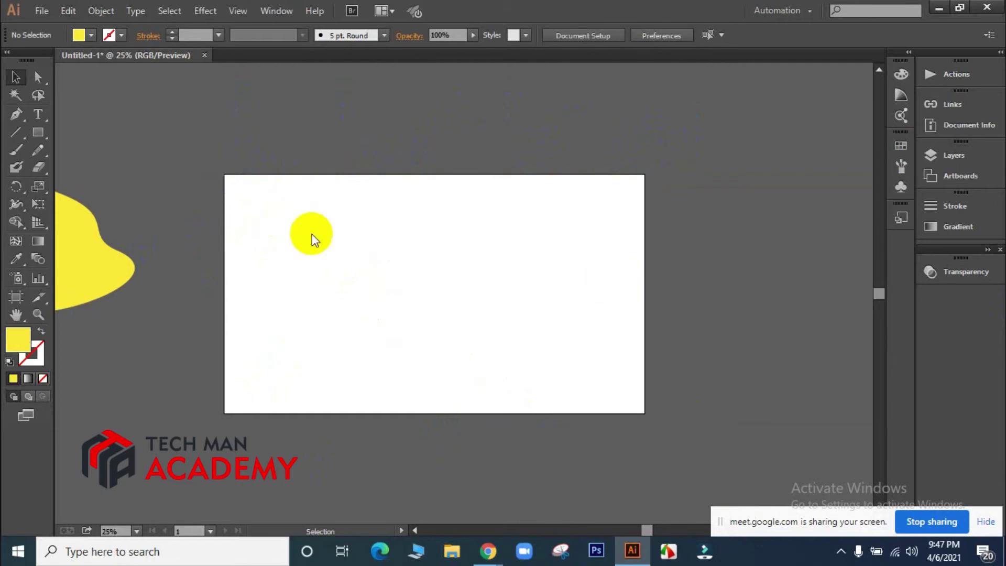
Draw a tilted hexagon near the middle of the artboard with the Polygon tool
left_click(38, 136)
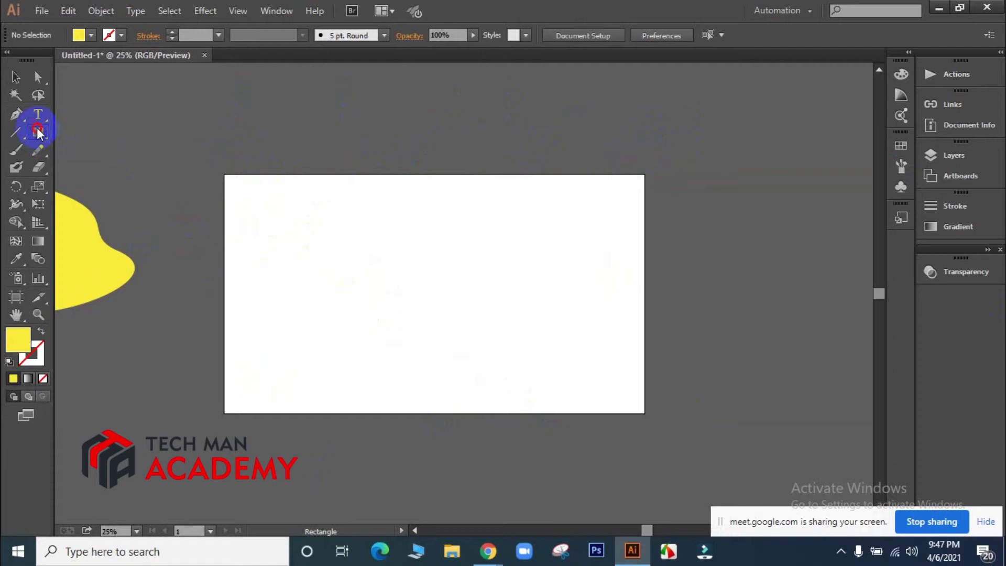
right_click(39, 135)
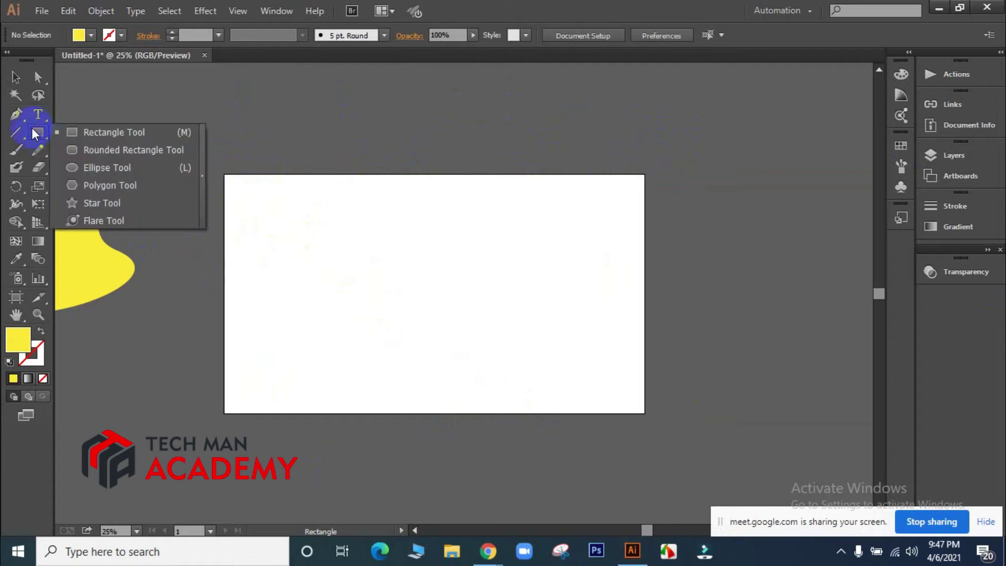
left_click(102, 187)
left_click_drag(403, 252, 458, 331)
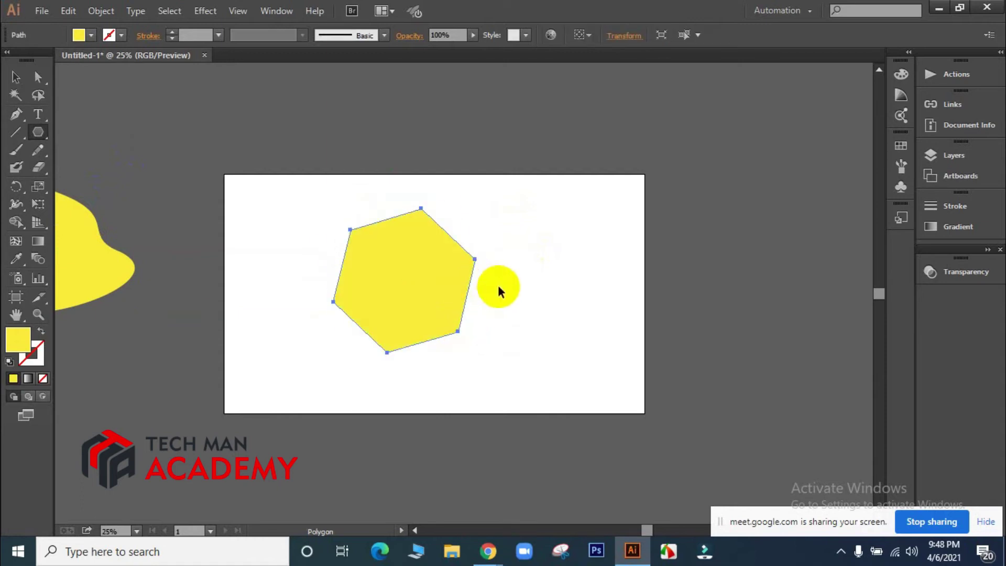
Replace the tilted hexagon with a flat-topped one that nearly fills the artboard's height
key("Delete")
left_click_drag(372, 225, 477, 312)
left_click(16, 77)
left_click_drag(358, 229, 434, 311)
left_click(604, 278)
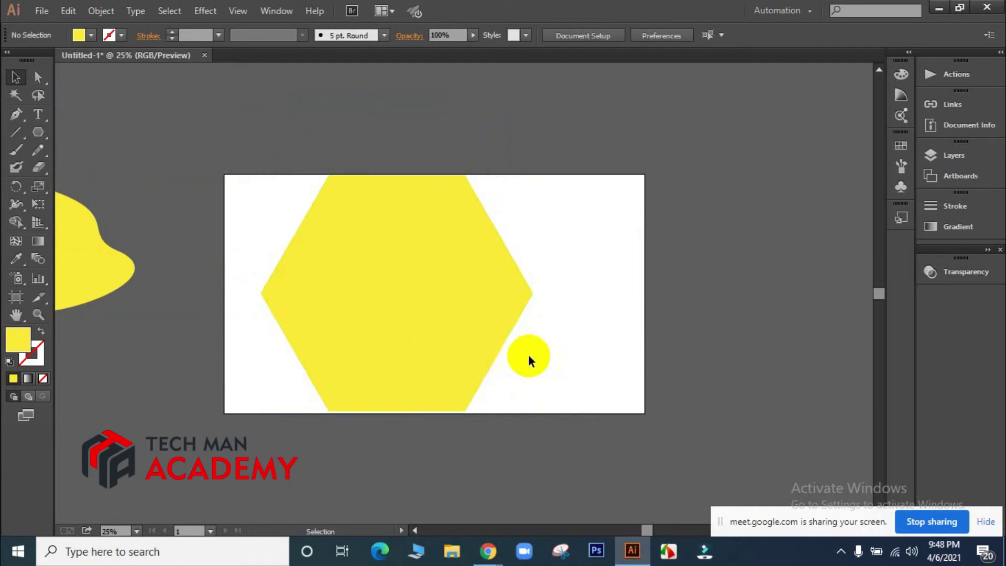
Try a free rotation of the hexagon and undo it
left_click(529, 290)
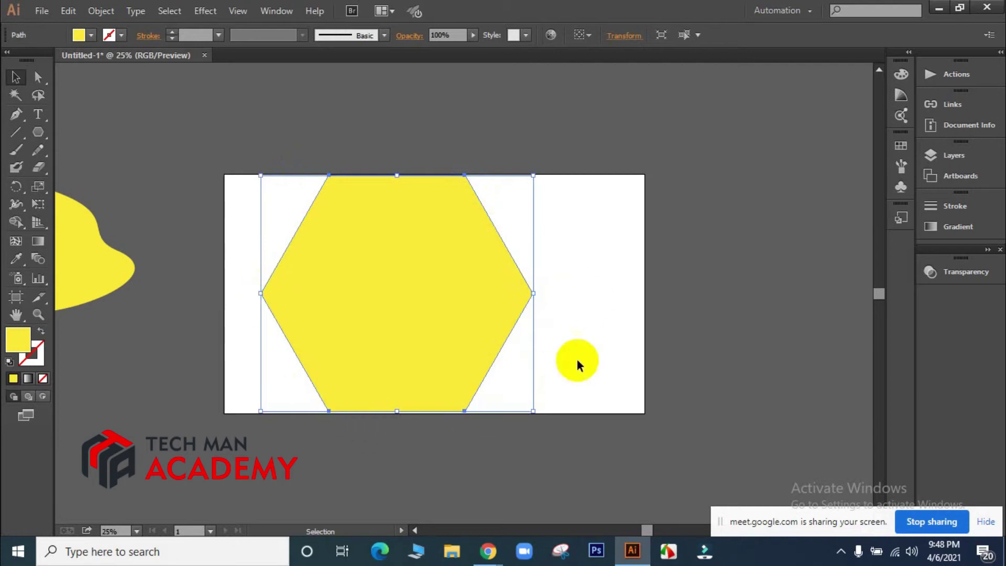
left_click(561, 262)
left_click(434, 294)
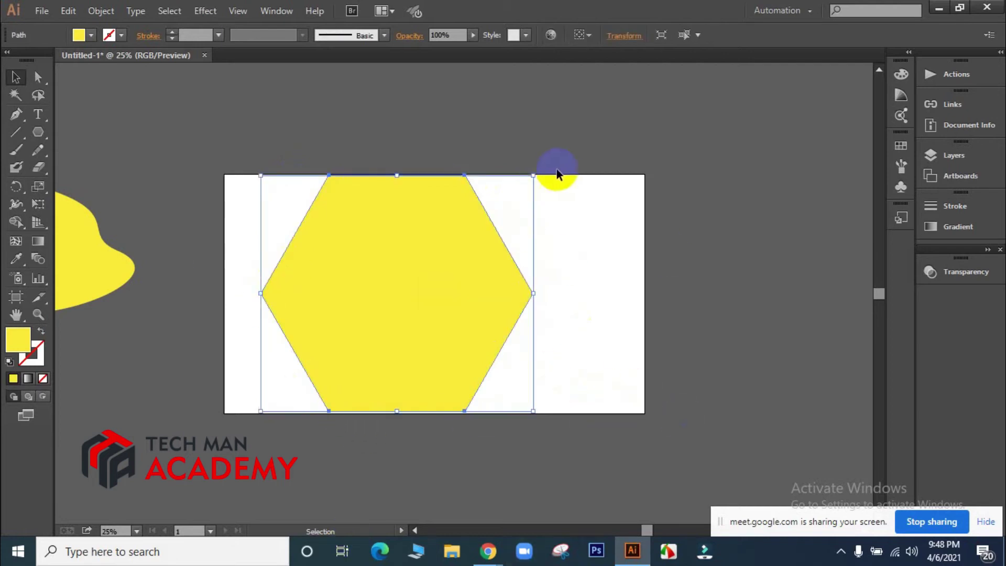
left_click_drag(541, 173, 527, 413)
key("ctrl+z")
left_click(614, 259)
left_click(416, 265)
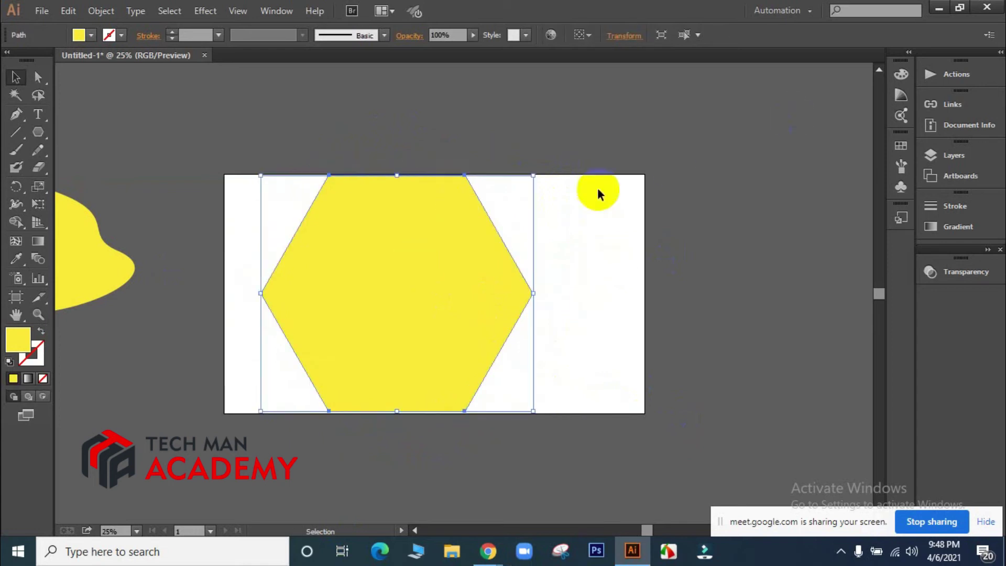
Rotate the hexagon with a constrained angle until it stands on a vertex, and shrink it about its centre to roughly half size
key("shift")
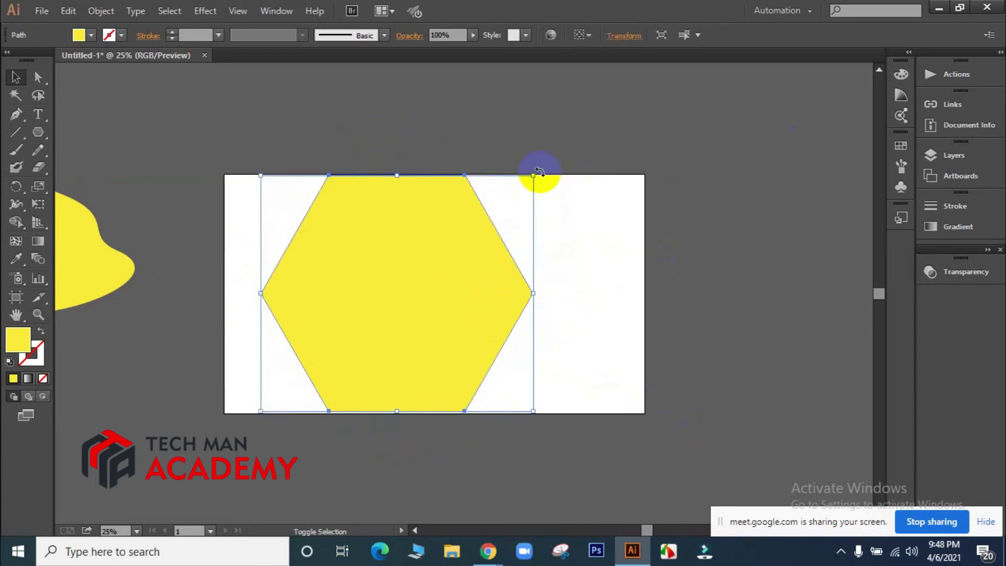
left_click_drag(540, 172, 462, 401)
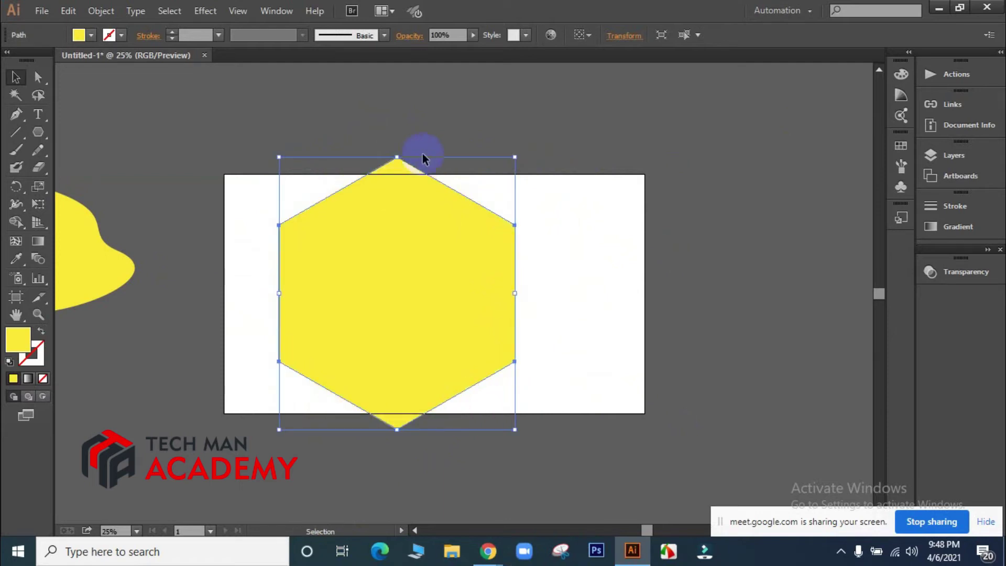
left_click_drag(515, 157, 491, 229)
left_click(597, 251)
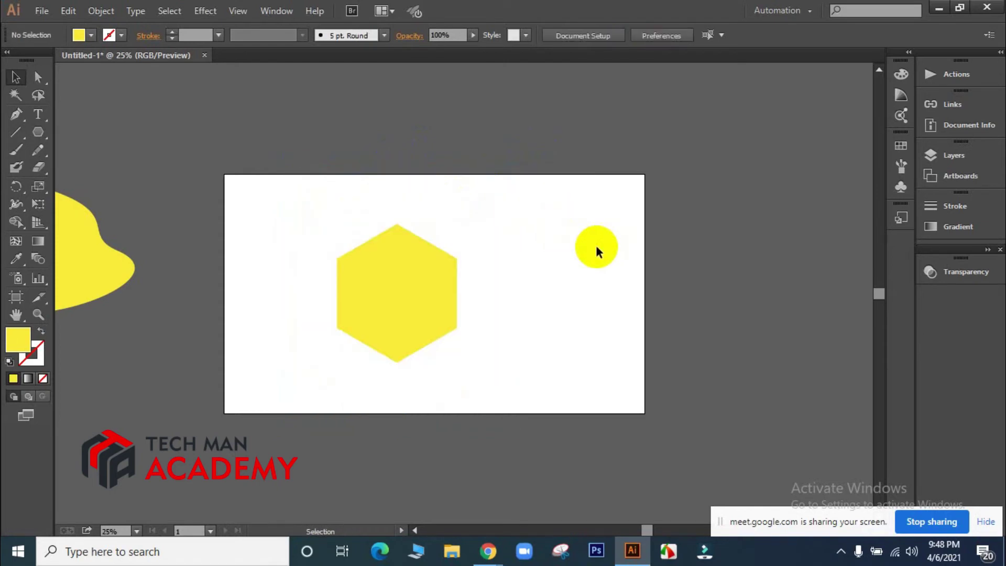
Enlarge the hexagon proportionally from its centre until it fills most of the artboard's height
key("ctrl+equal")
key("ctrl+equal")
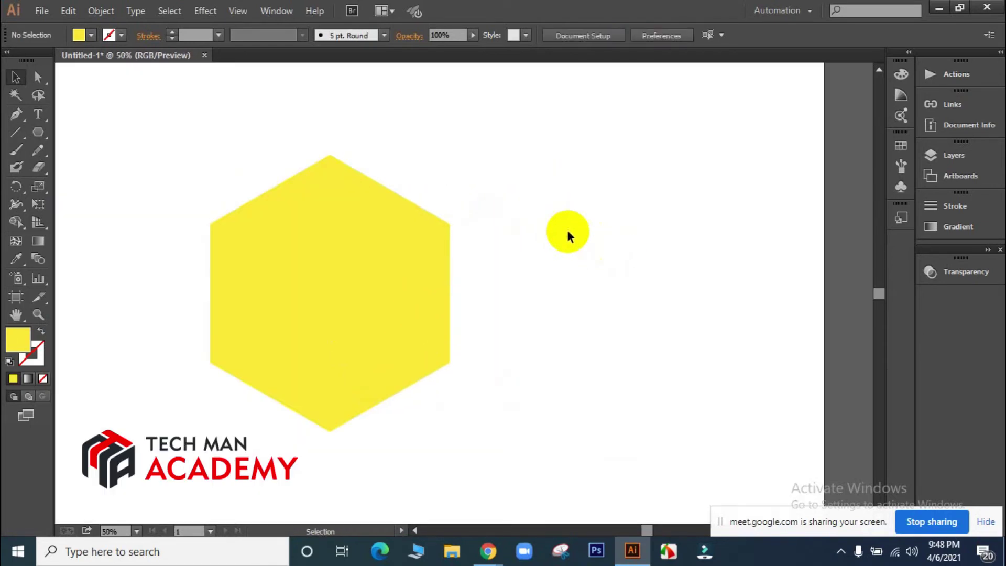
key("ctrl+0")
left_click(498, 331)
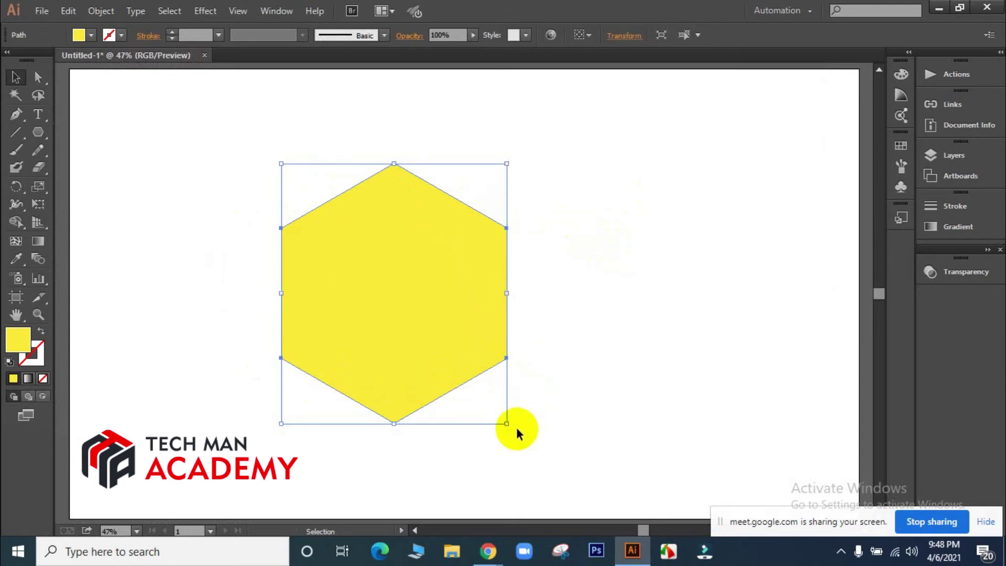
left_click_drag(507, 424, 548, 474)
left_click(653, 376)
Rotate the enlarged hexagon by a constrained 45 degrees
left_click(440, 303)
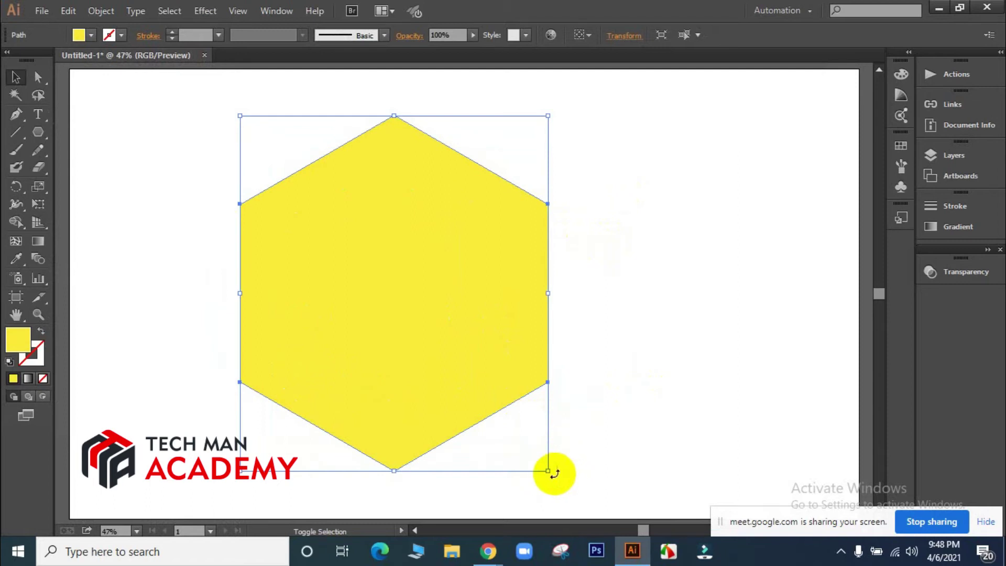
left_click_drag(556, 474, 483, 374)
left_click_drag(550, 475, 694, 186)
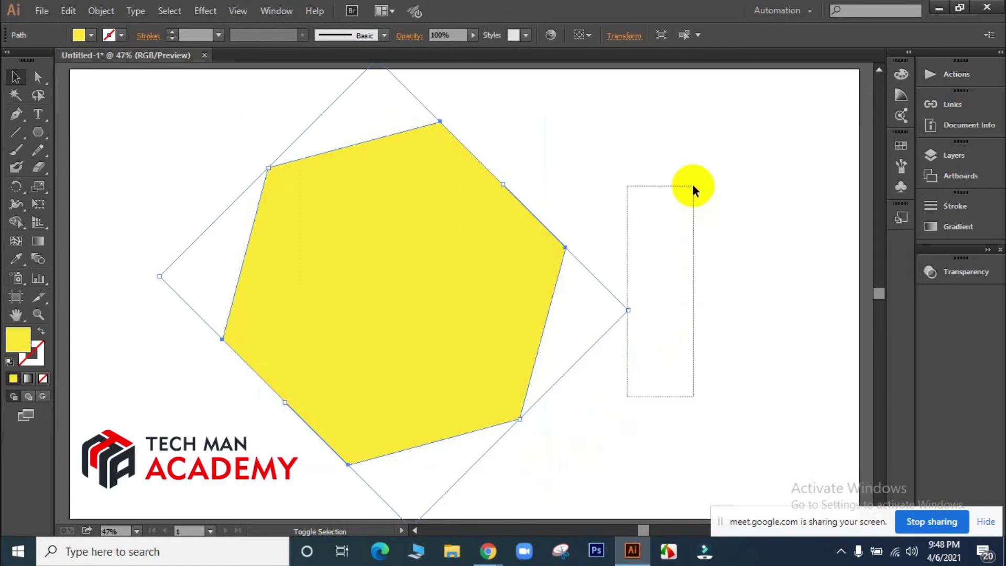
left_click(697, 358)
Delete the rotated hexagon from the artboard
key("ctrl")
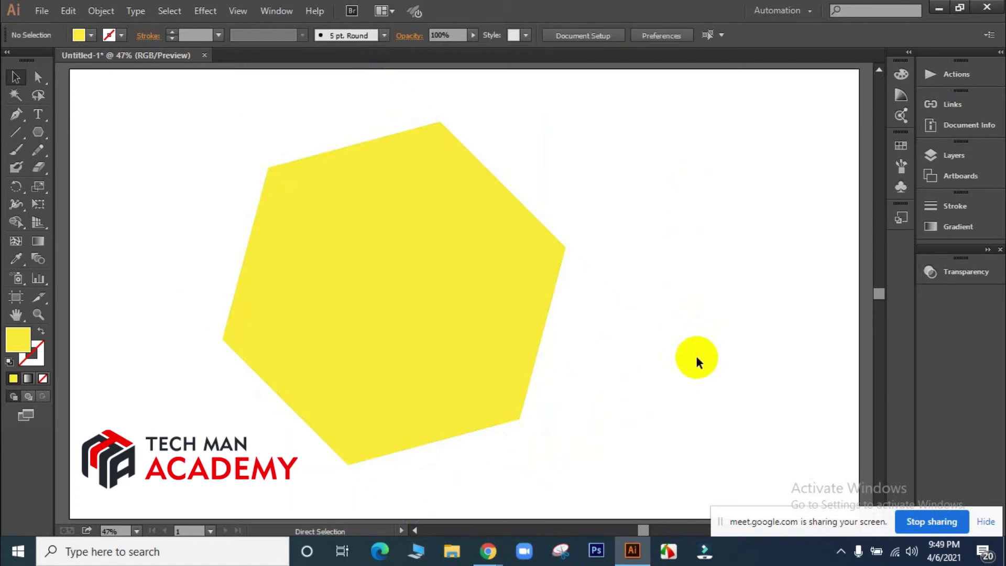
left_click_drag(398, 242, 401, 242)
key("ctrl")
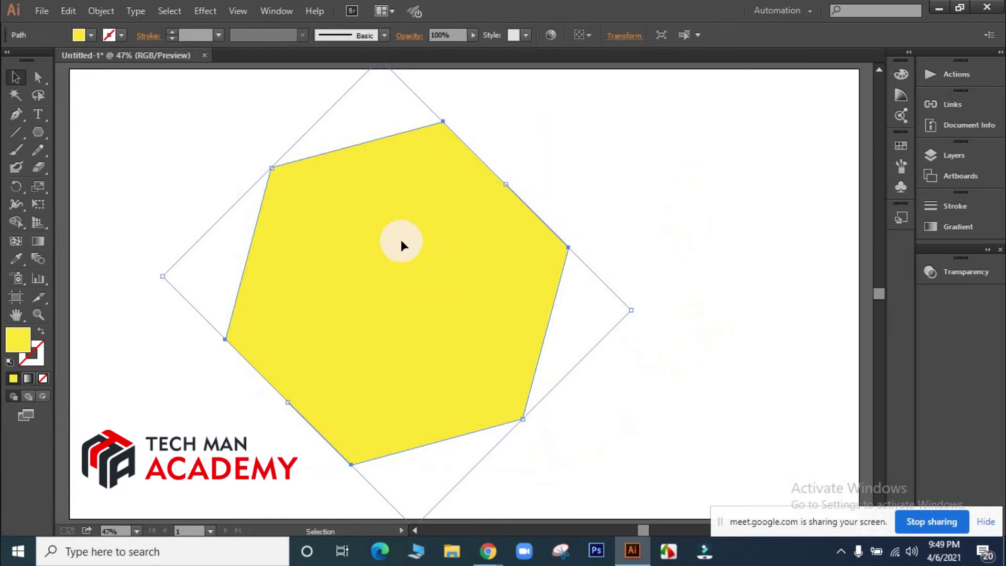
key("ctrl+minus")
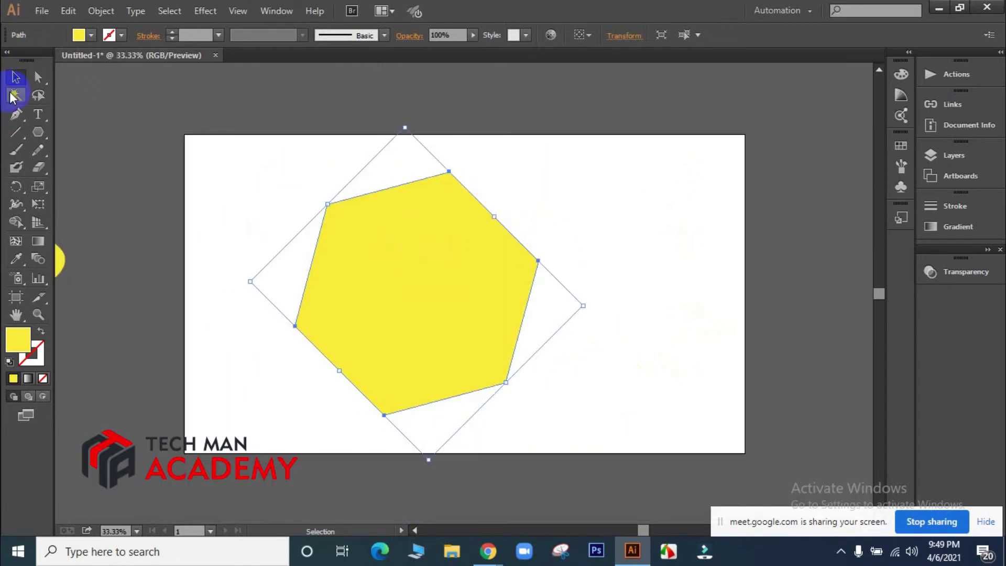
left_click(595, 230)
left_click(375, 232)
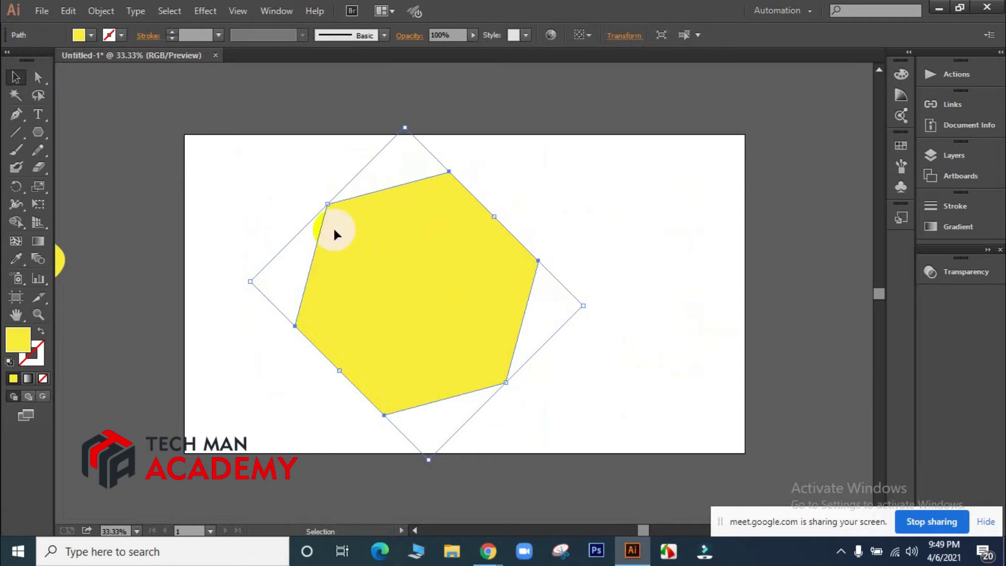
left_click(656, 265)
left_click(362, 292)
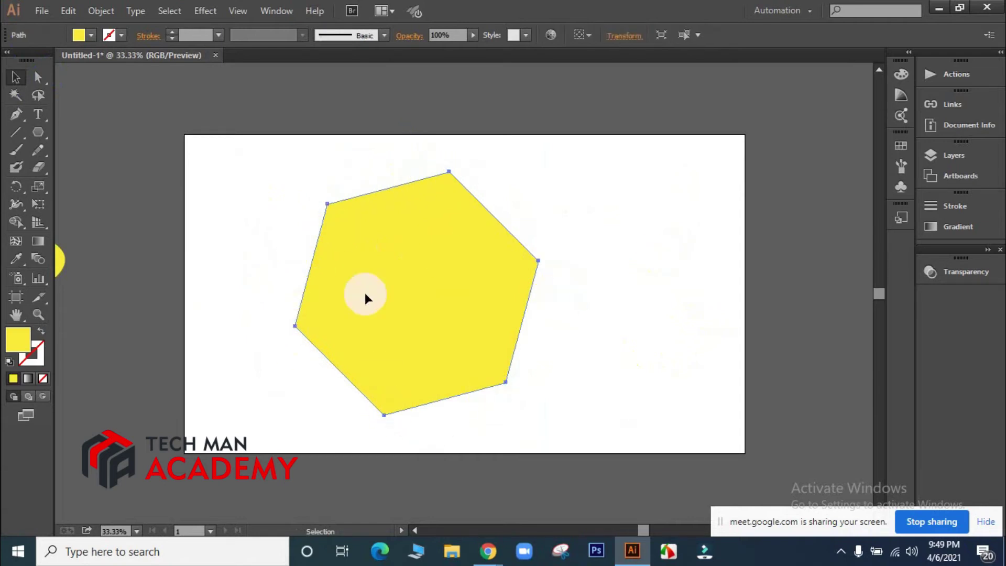
key("Delete")
Start drawing a large polygon with the Polygon tool and raise its number of sides until its outline approximates a circle
left_click(39, 132)
left_click_drag(41, 131, 87, 190)
left_click_drag(395, 240, 541, 389)
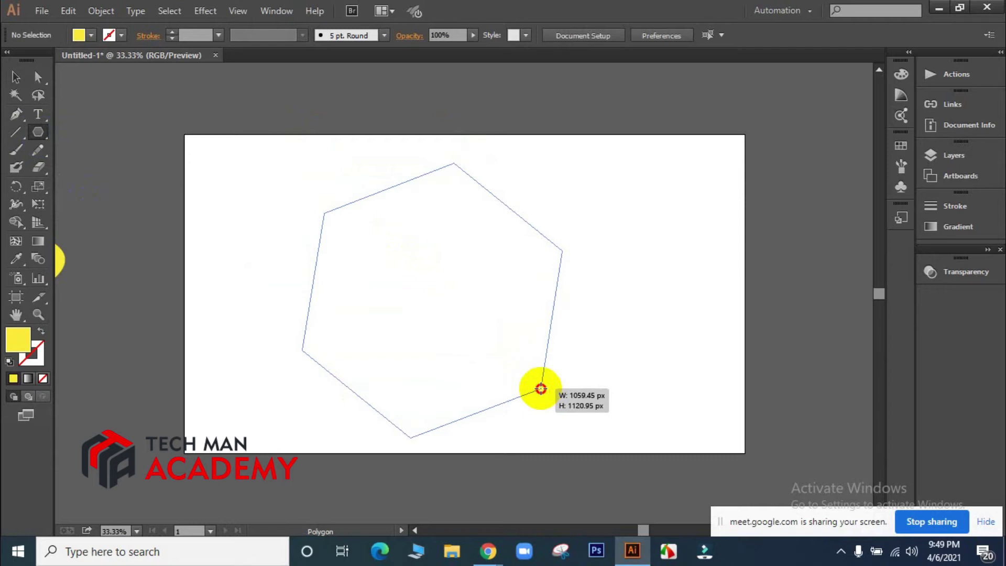
key("Up")
key("Up")
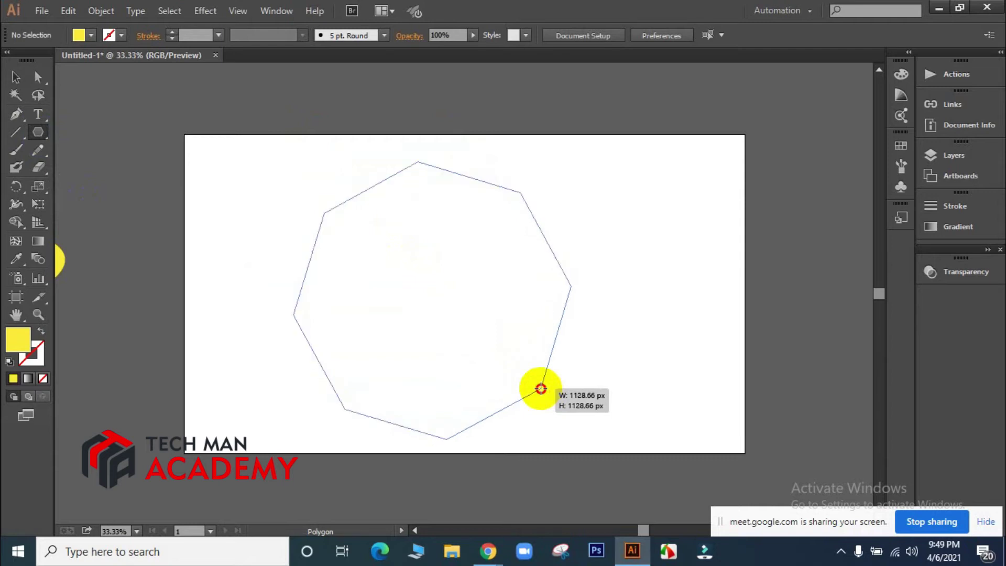
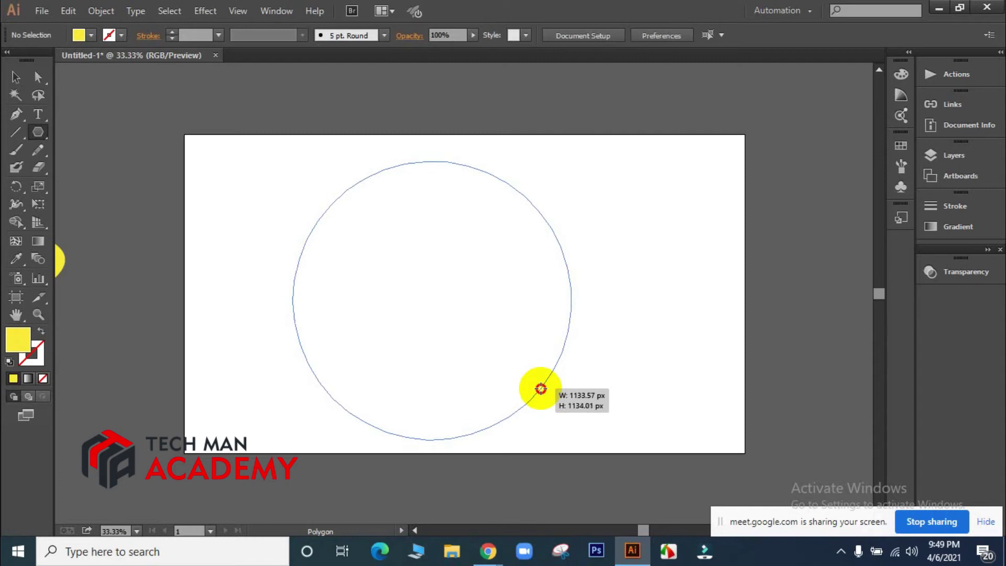
Reduce the number of sides of the polygon being drawn one by one until it is a triangle
key("Down")
key("Down")
key("Down")
key("Down")
key("Down")
key("Down")
key("Down")
key("Down")
key("Down")
key("Down")
key("Down")
key("Down")
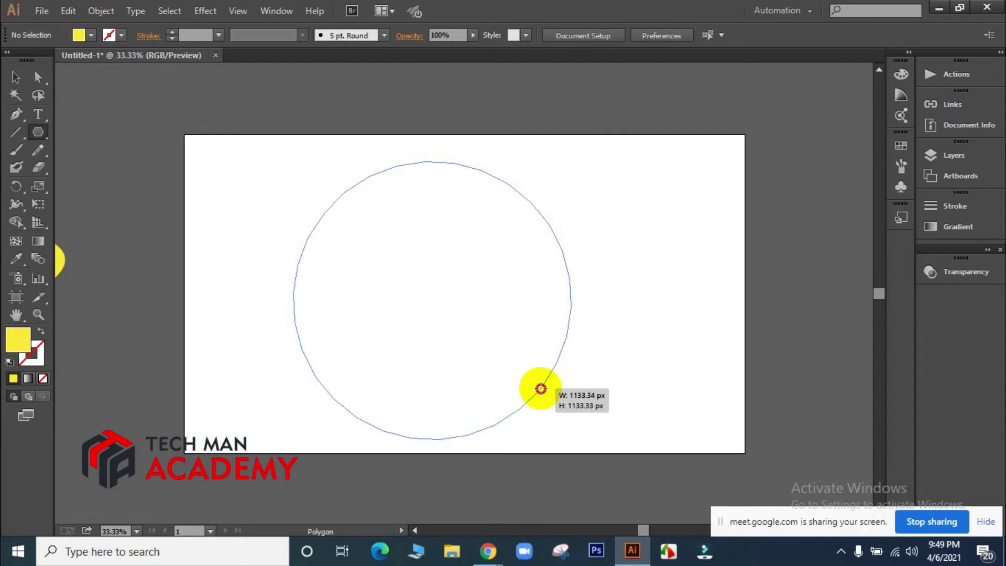
key("Down")
key("Down")
key("Down")
key("Down")
key("Down")
key("Down")
key("Down")
key("Down")
key("Down")
key("Down")
key("Down")
key("Down")
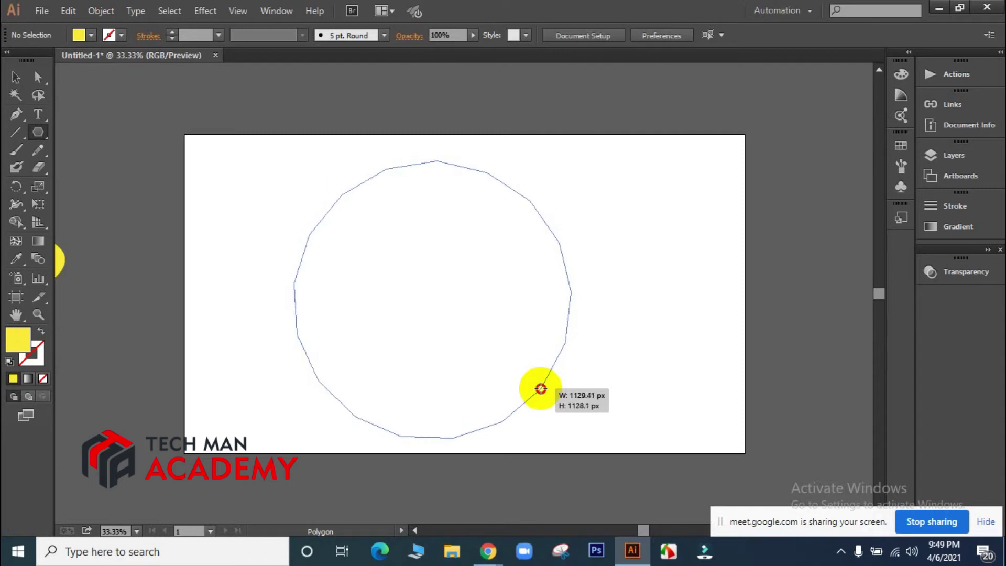
key("Down")
key("Down")
key("Down")
key("Down")
key("Down")
key("Down")
key("Down")
key("Down")
key("Down")
key("Down")
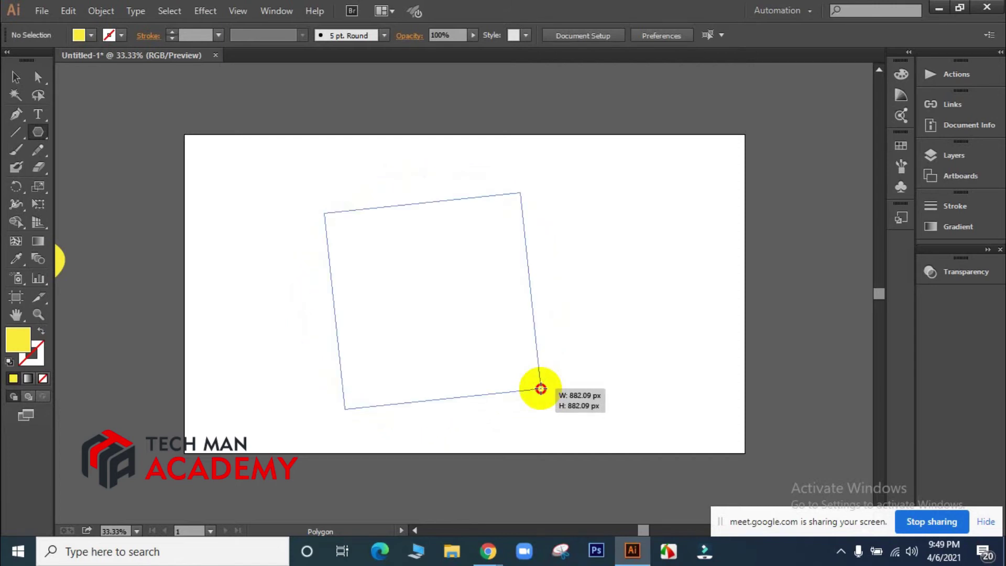
key("Down")
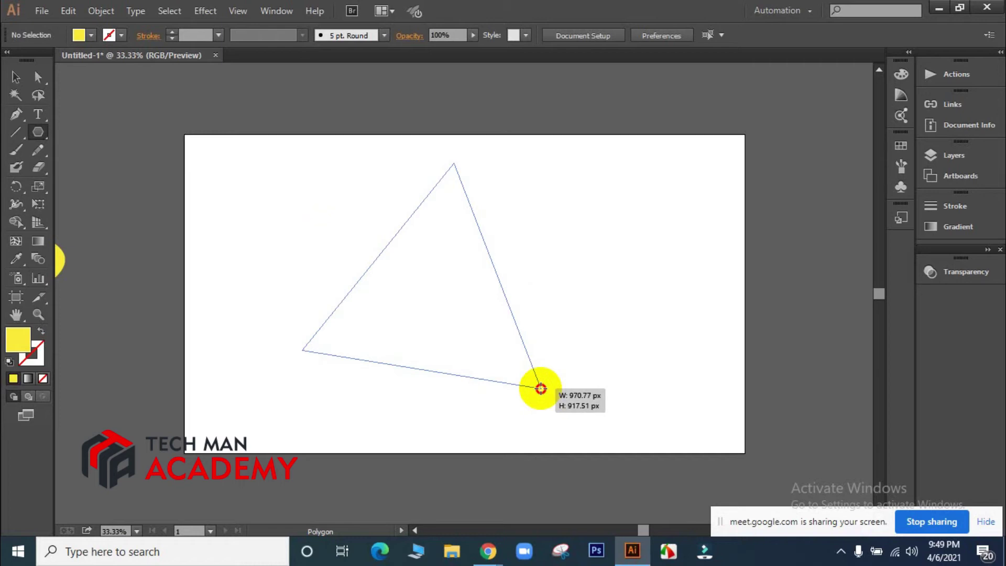
key("Up")
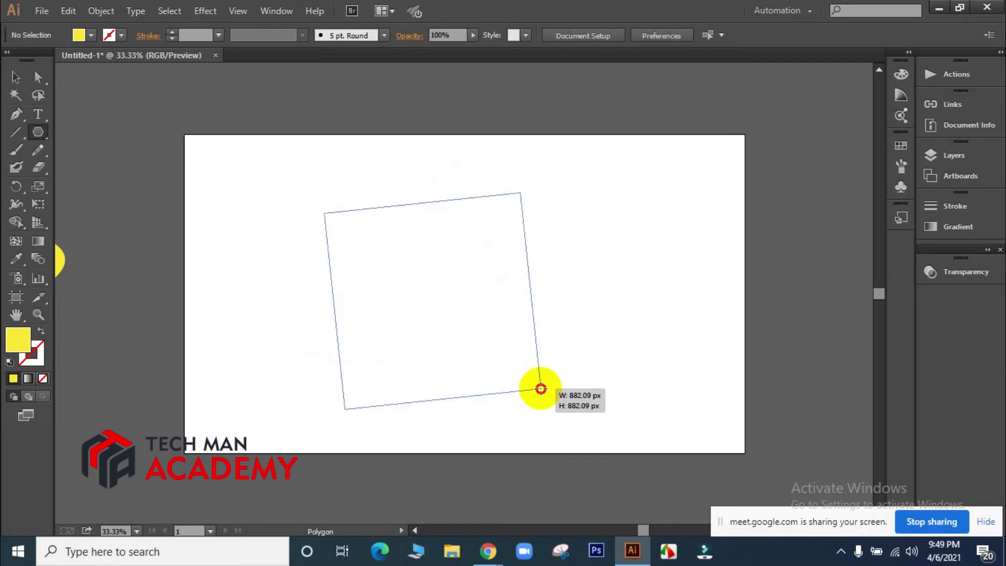
key("Down")
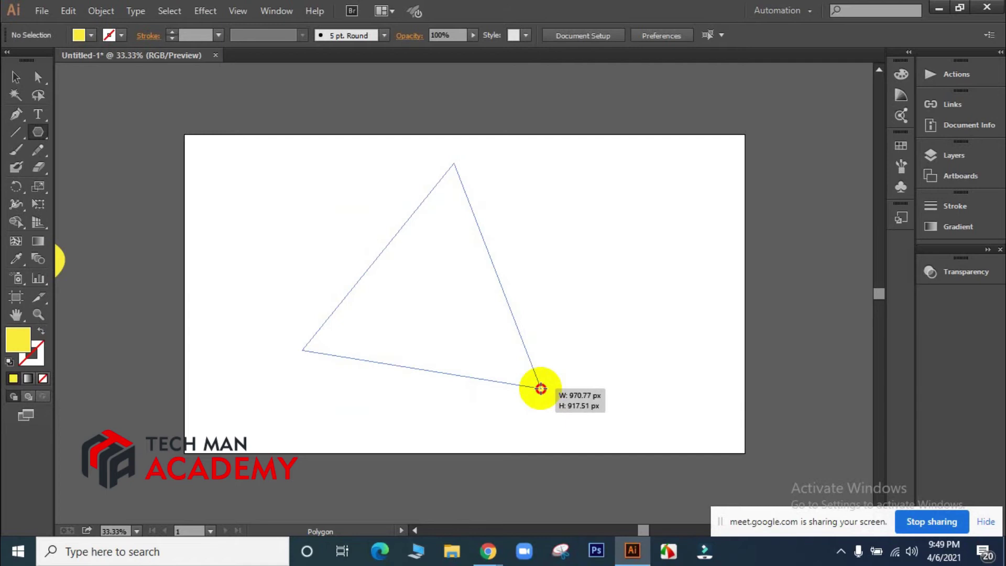
Raise the polygon's number of sides to eleven and finish drawing it at about 1123 by 1117 px
key("Up")
key("Up")
key("Up")
key("Up")
key("Up")
key("Up")
key("Up")
key("Up")
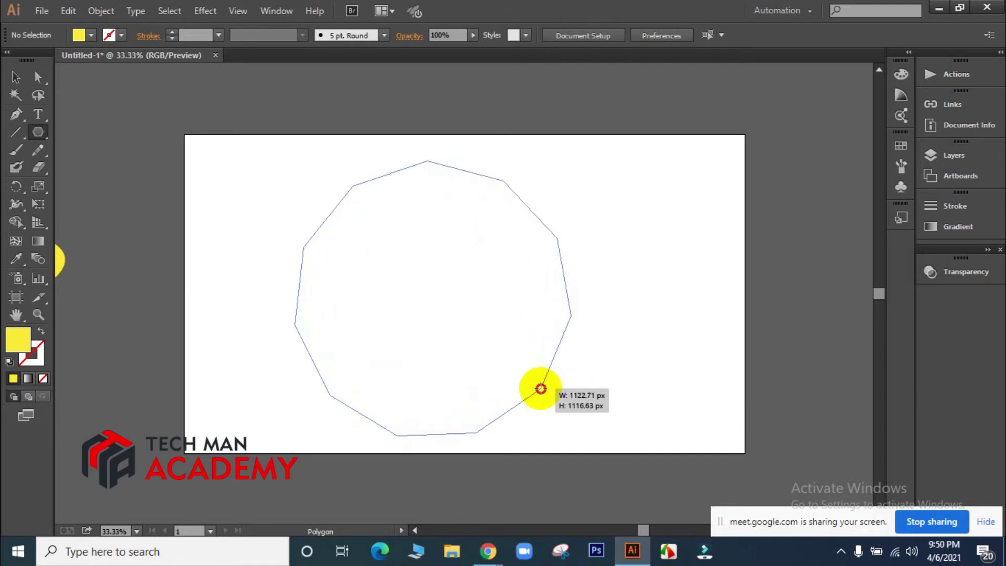
left_click_drag(540, 389, 541, 389)
Move the eleven-sided polygon horizontally toward the artboard's left edge
left_click(16, 77)
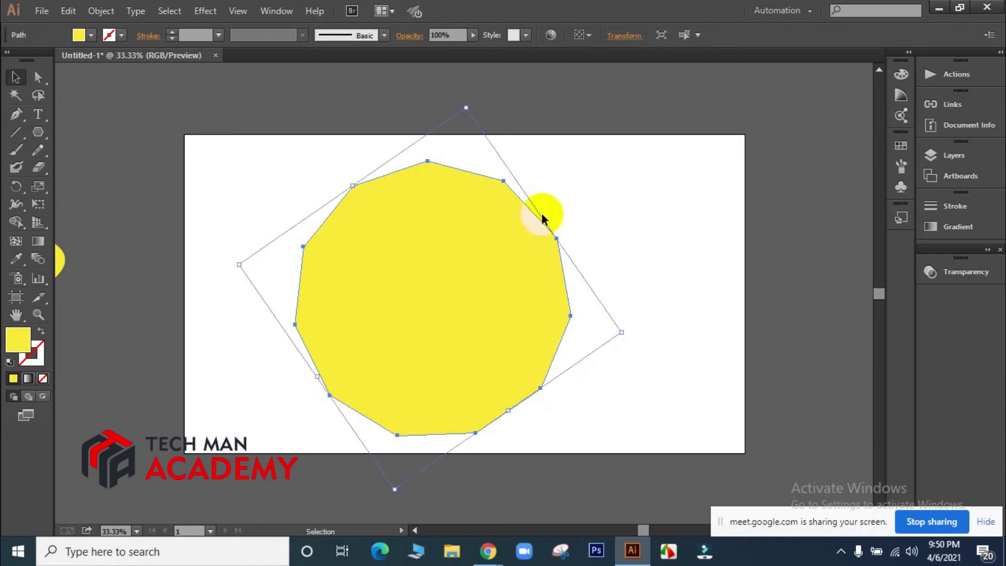
left_click(588, 229)
left_click_drag(515, 292, 446, 294)
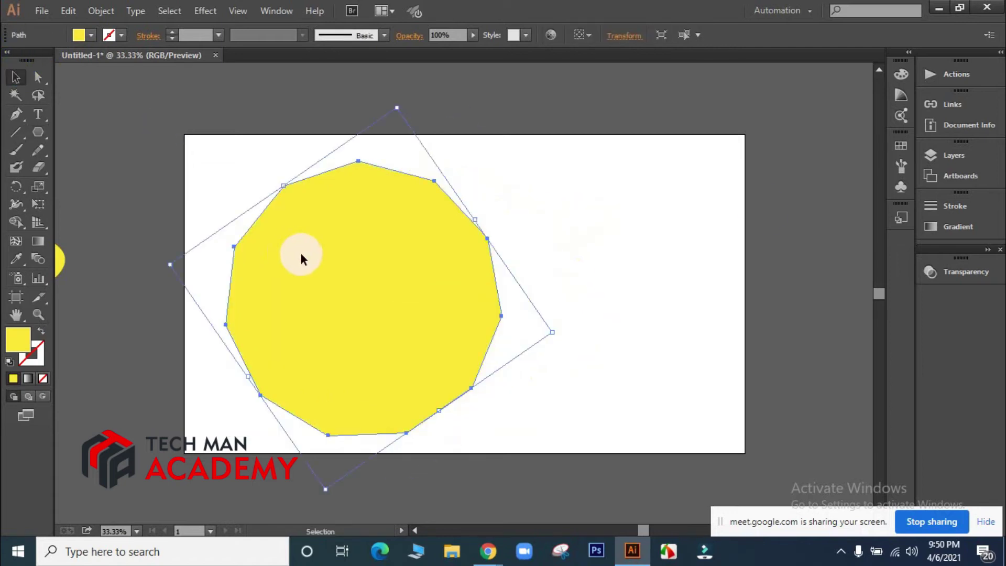
Round all corners of the eleven-sided polygon together with the Direct Selection tool and deselect it
left_click(750, 212)
left_click(436, 268)
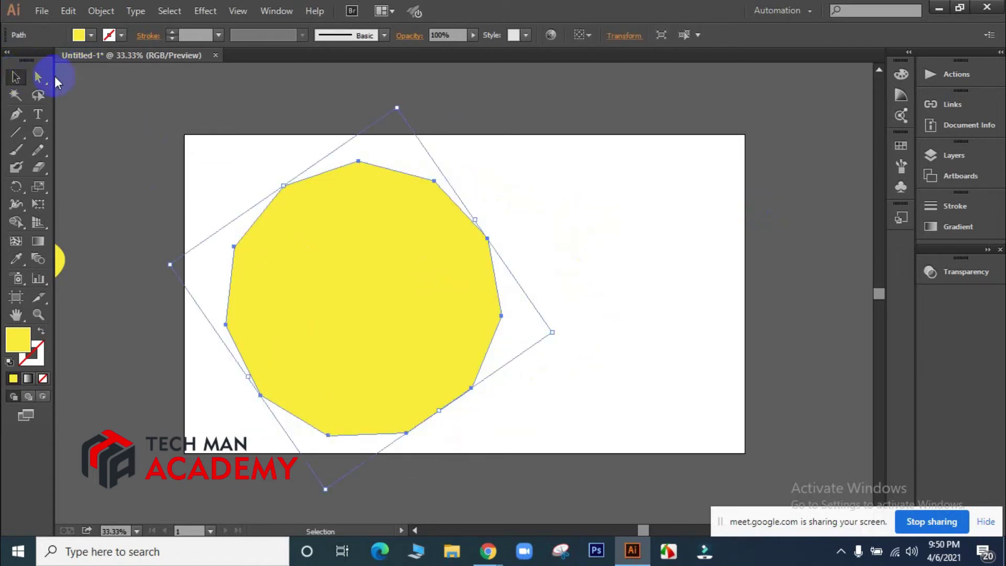
left_click(38, 77)
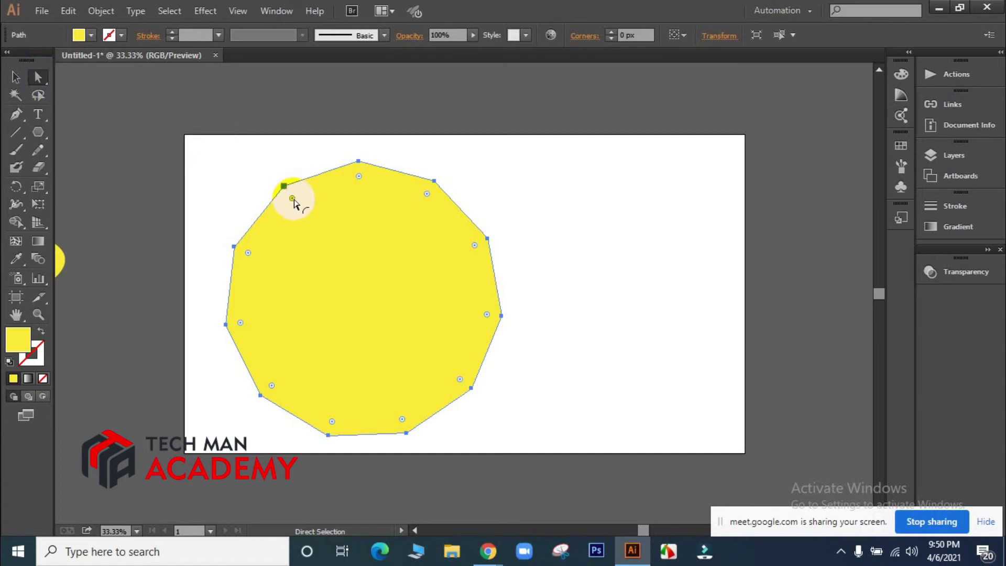
left_click_drag(293, 200, 326, 246)
left_click(600, 265)
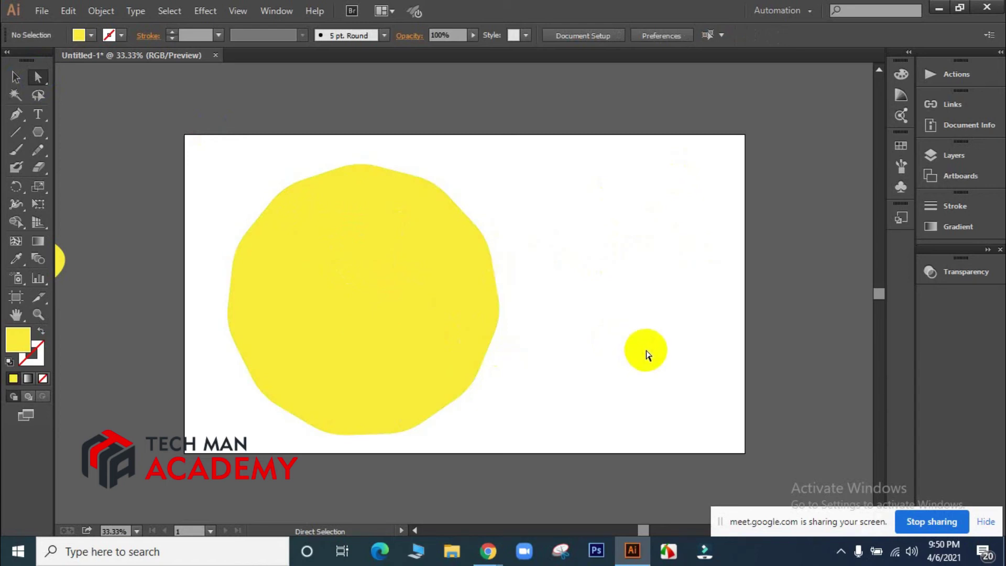
Draw another polygon beside the rounded one, reducing its number of sides to six while drawing
left_click(39, 135)
left_click_drag(554, 237, 701, 358)
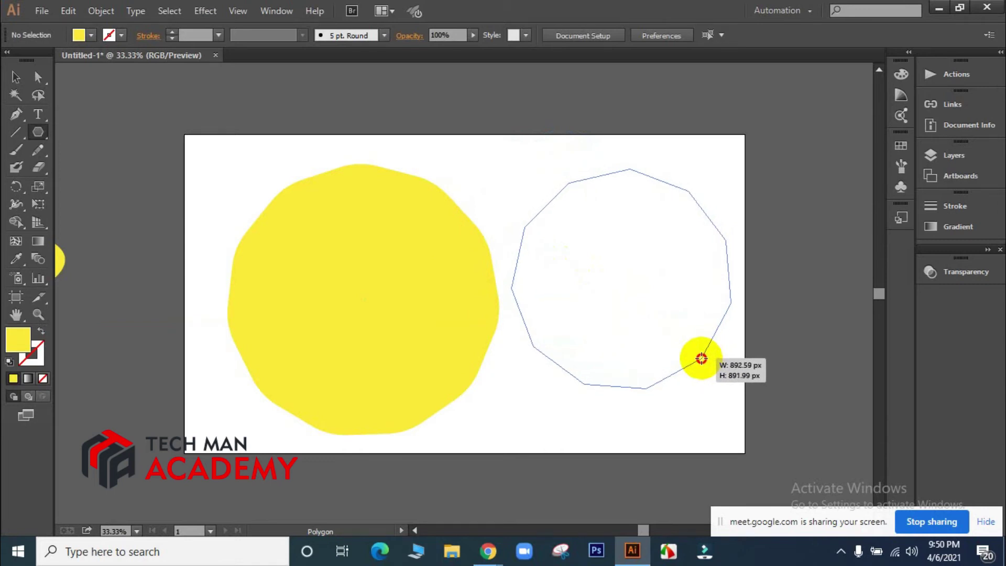
key("Down")
key("Down")
key("Down")
key("Down")
key("Down")
key("Down")
left_click_drag(701, 358, 701, 358)
key("Up")
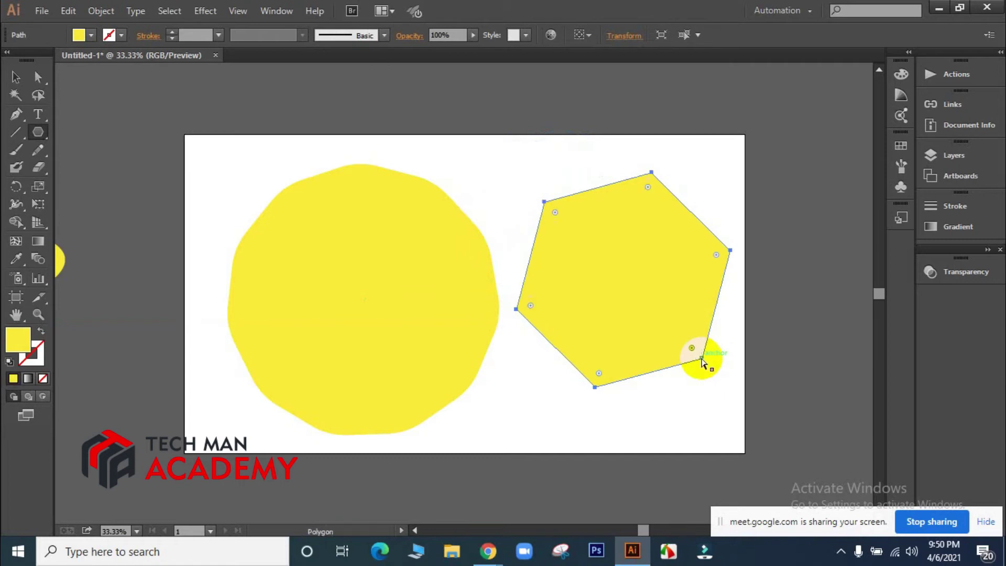
Round all six corners of the hexagon together to a radius of about 178 px
left_click(16, 77)
left_click(603, 270)
left_click(44, 79)
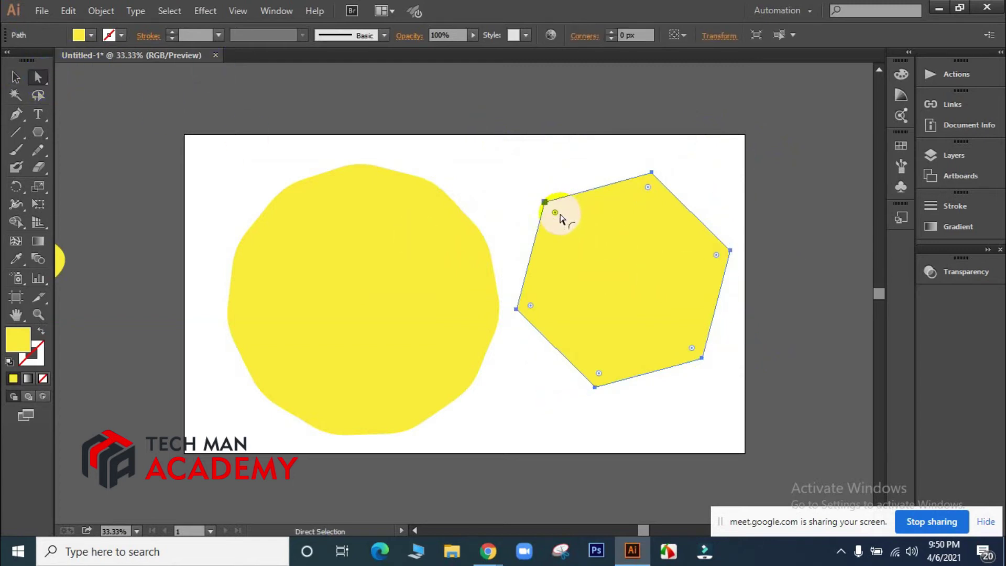
left_click_drag(558, 214, 581, 240)
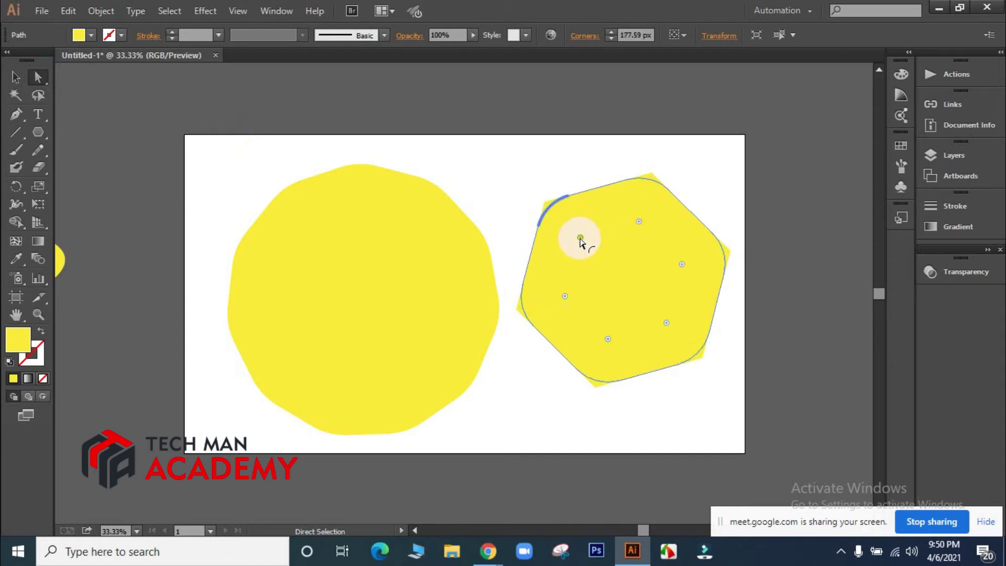
left_click(819, 258)
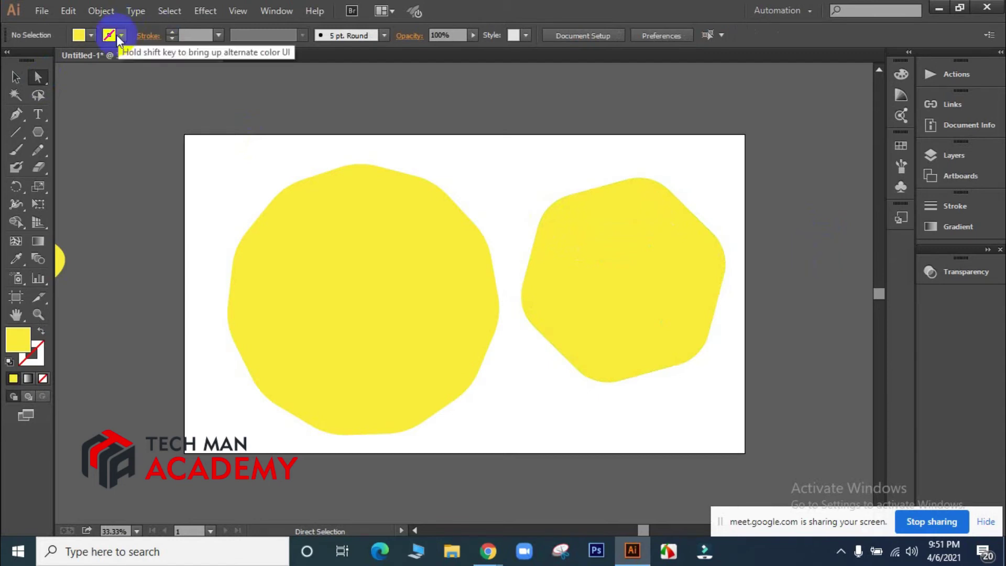
Select both rounded polygons on the artboard and delete them
left_click(16, 78)
left_click(283, 191)
left_click_drag(230, 148, 552, 332)
key("Delete")
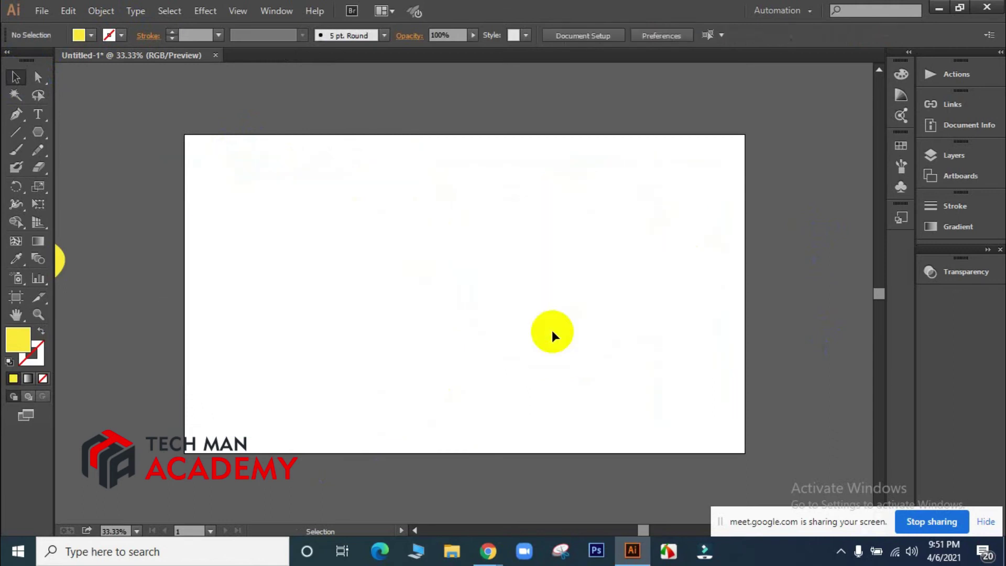
Start drawing a polygon in the artboard's upper-left area and raise its number of sides by six
left_click(38, 134)
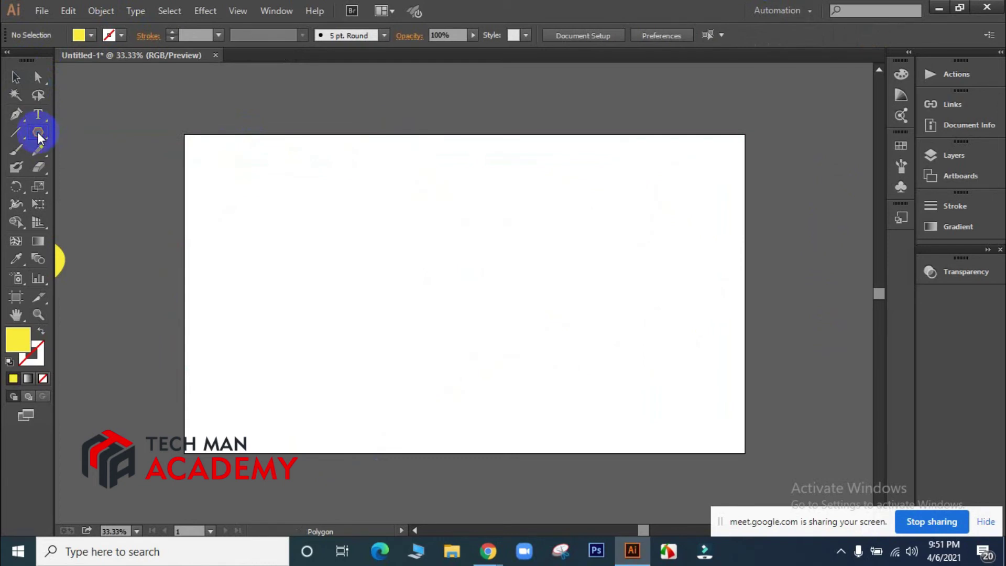
left_click_drag(386, 227, 448, 301)
key("Up")
key("Up")
key("Up")
key("Up")
key("Up")
key("Up")
Lower the number of sides of the polygon being drawn one at a time down to a triangle
key("Down")
key("Down")
key("Down")
key("Down")
key("Down")
key("Down")
key("Down")
key("Down")
key("Down")
Raise the polygon's number of sides to eight and finish drawing it
key("Up")
key("Up")
key("Up")
key("Up")
key("Up")
Move the octagon diagonally down toward the lower middle of the artboard and leave it selected
left_click(16, 77)
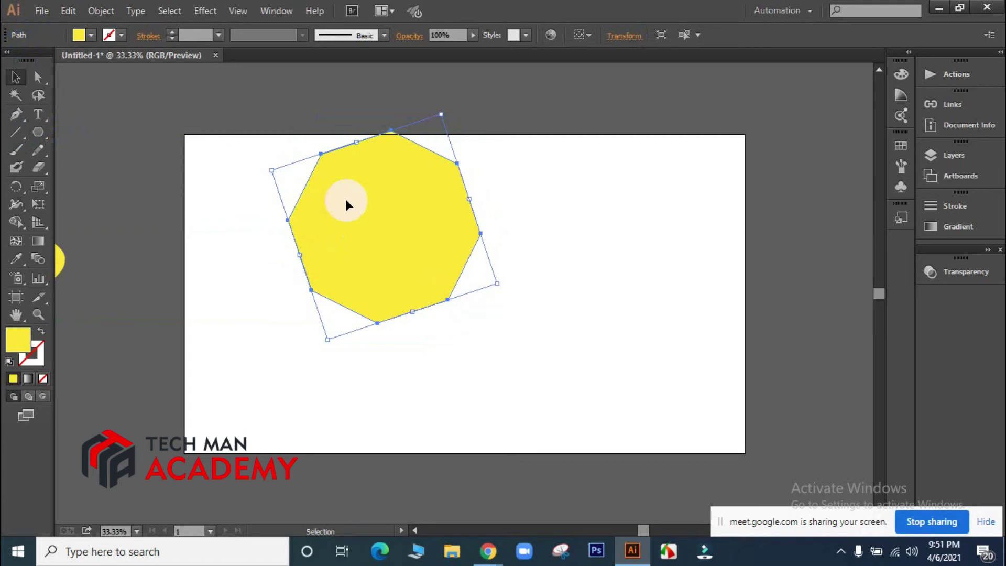
left_click(554, 299)
left_click_drag(368, 246, 427, 333)
left_click(608, 277)
left_click(482, 297)
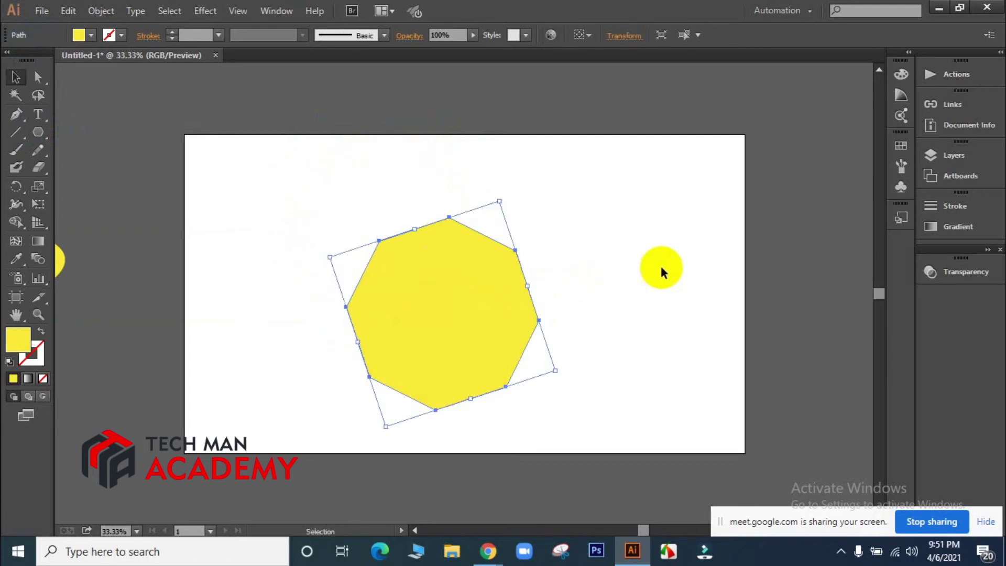
Delete the octagon from the artboard
left_click(662, 269)
left_click(505, 286)
key("Delete")
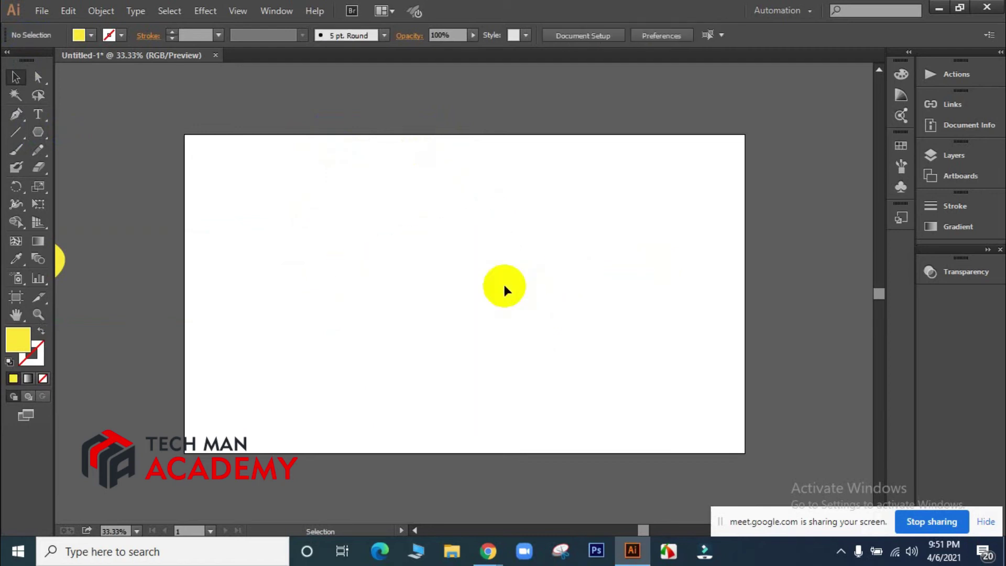
Draw an eight-sided yellow polygon with a 393.4513 px radius and move it towards the artboard's left half
left_click(38, 133)
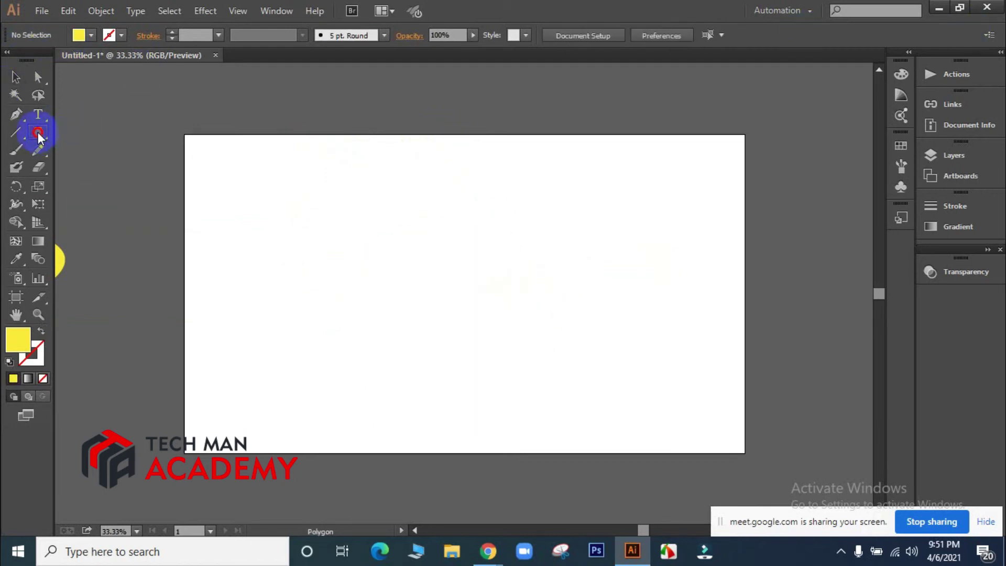
left_click(437, 245)
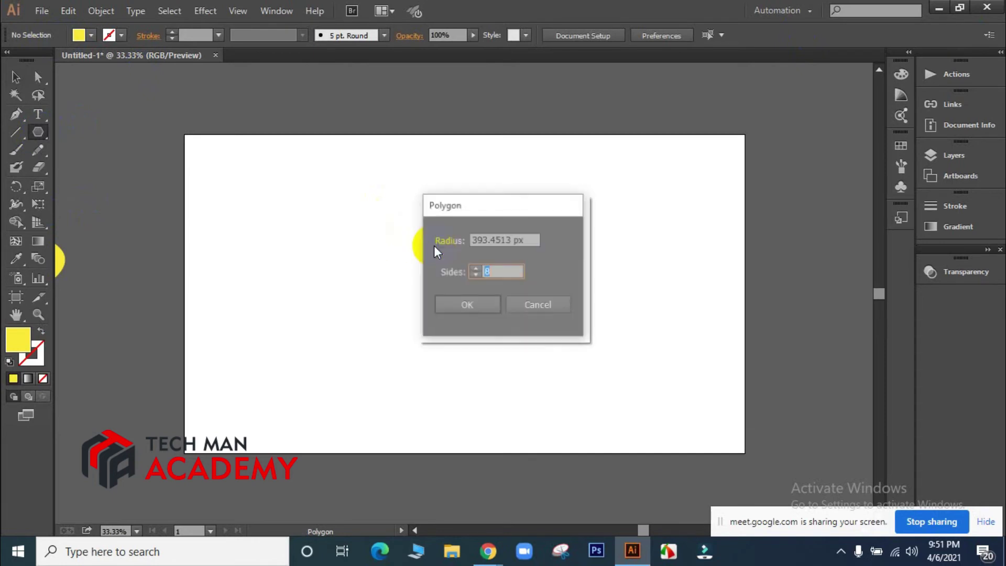
left_click_drag(485, 206, 552, 212)
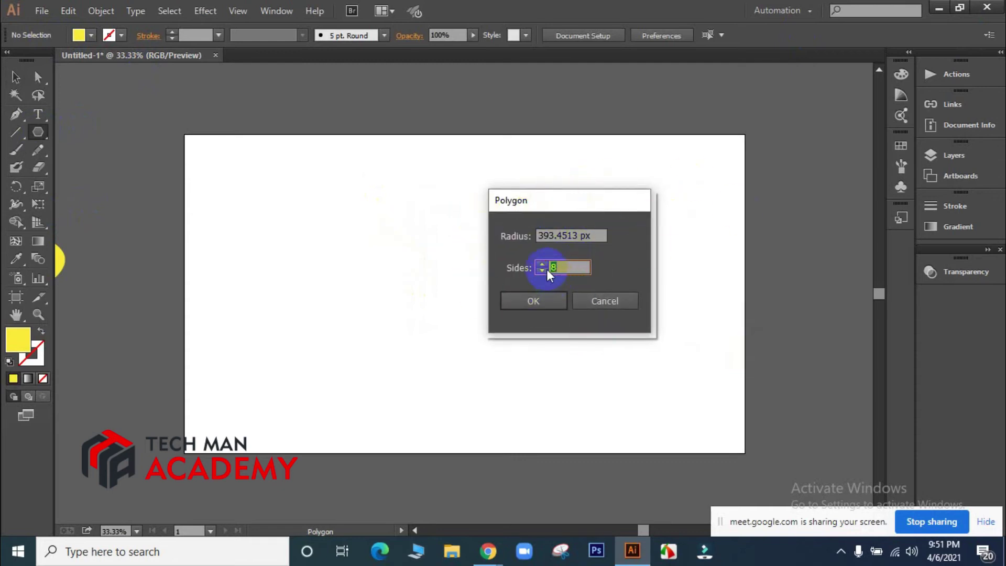
left_click(533, 304)
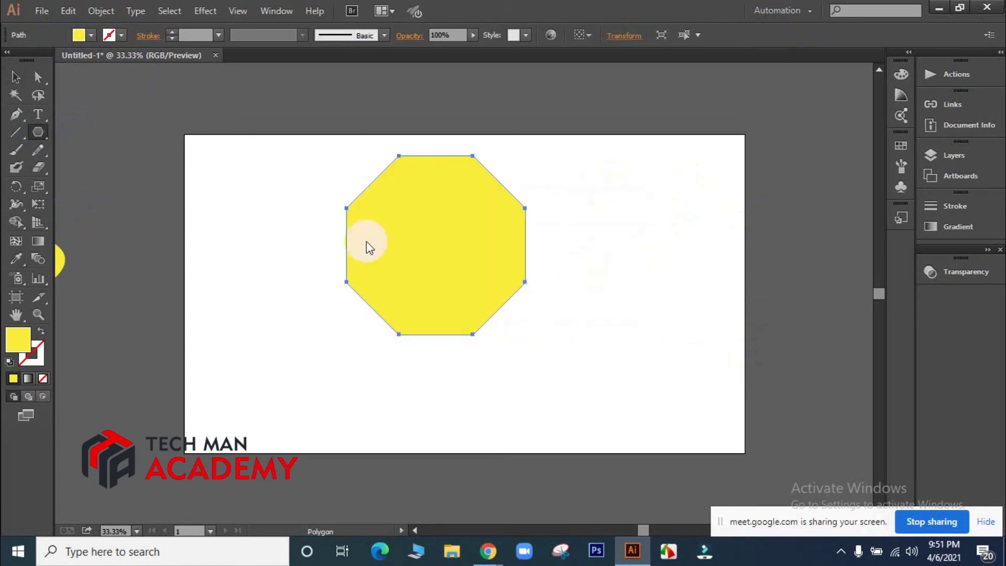
left_click(16, 79)
left_click_drag(438, 229, 371, 251)
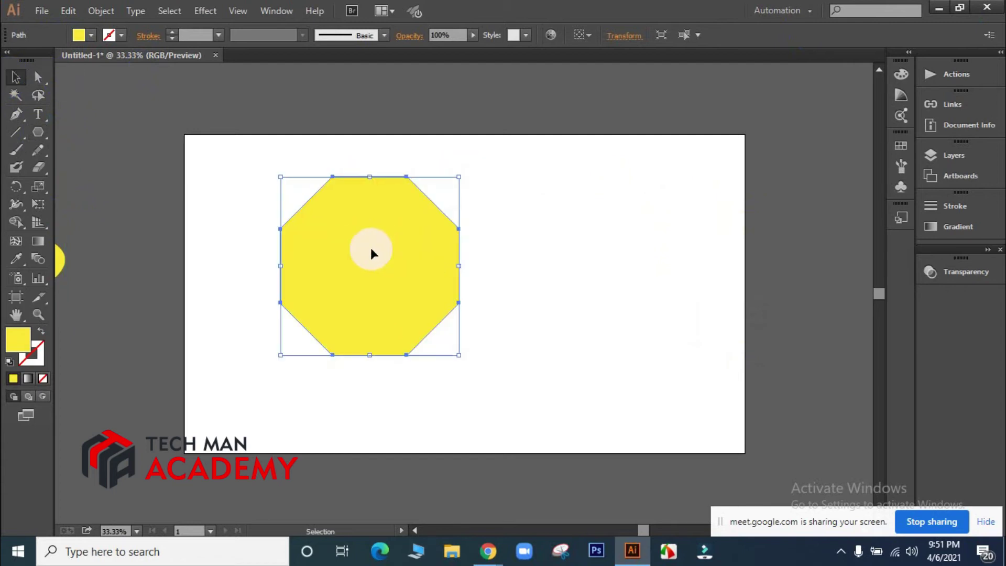
left_click(556, 221)
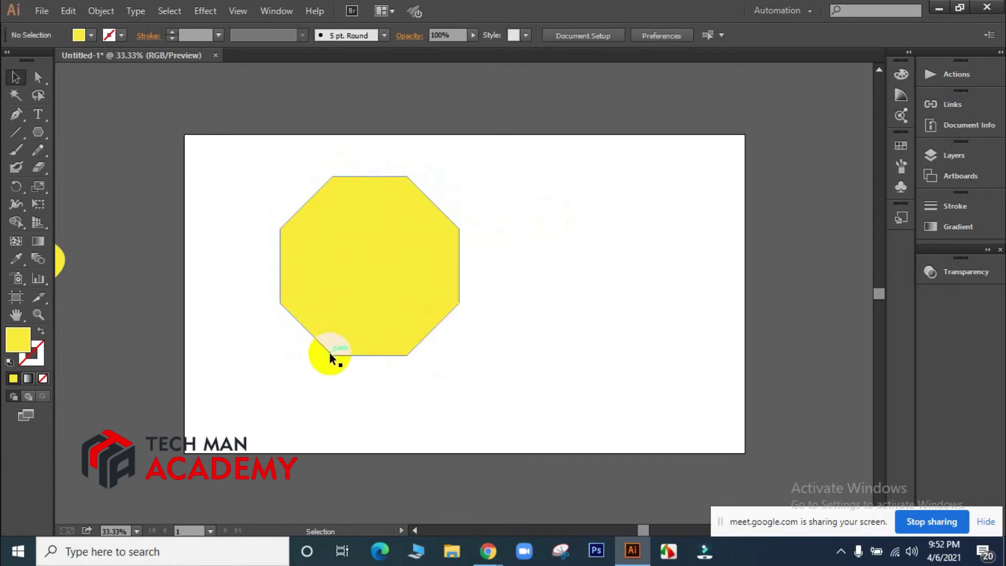
Delete the yellow octagon from the artboard
left_click(384, 257)
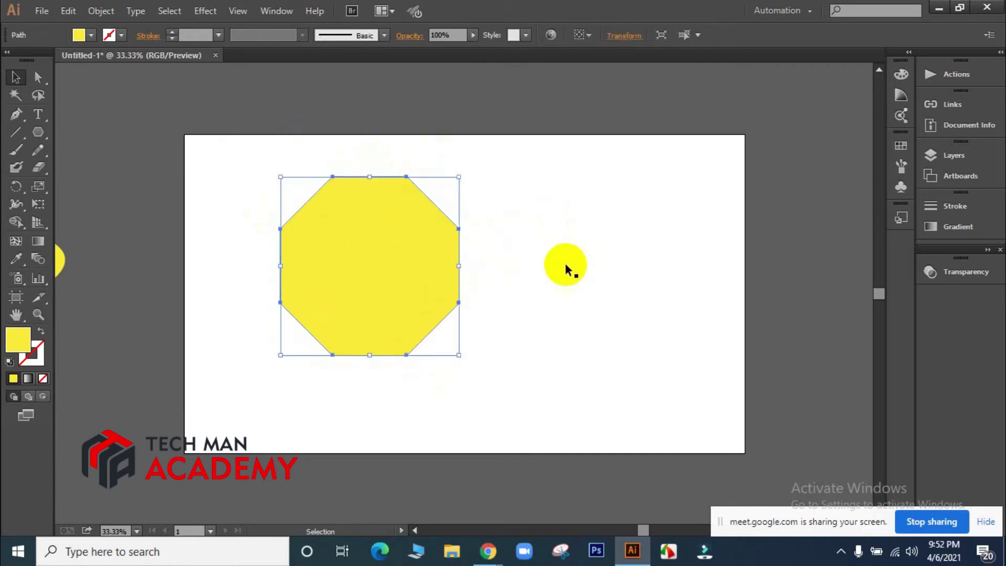
key("Delete")
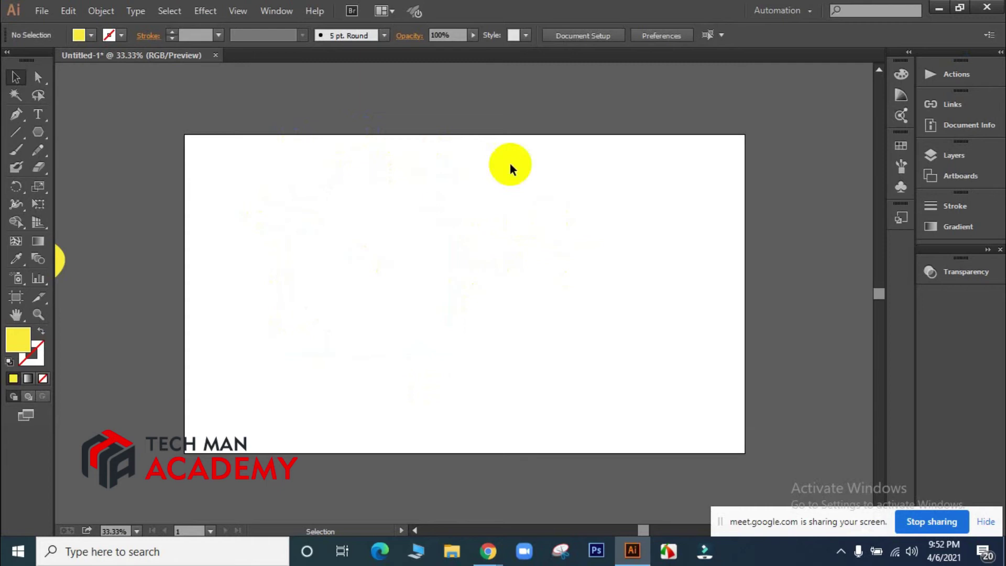
left_click(38, 132)
left_click(473, 242)
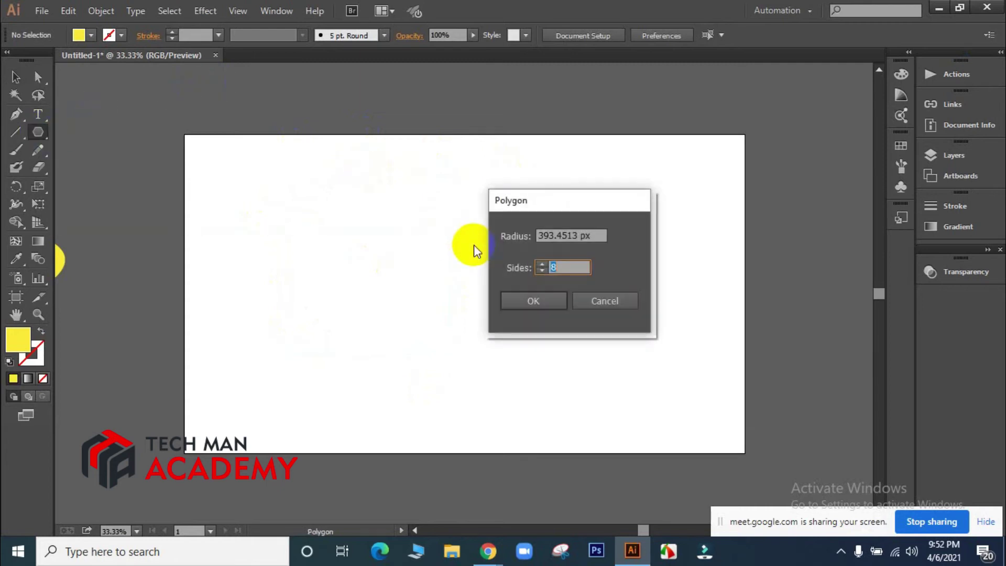
left_click(595, 303)
left_click(495, 551)
left_click(462, 495)
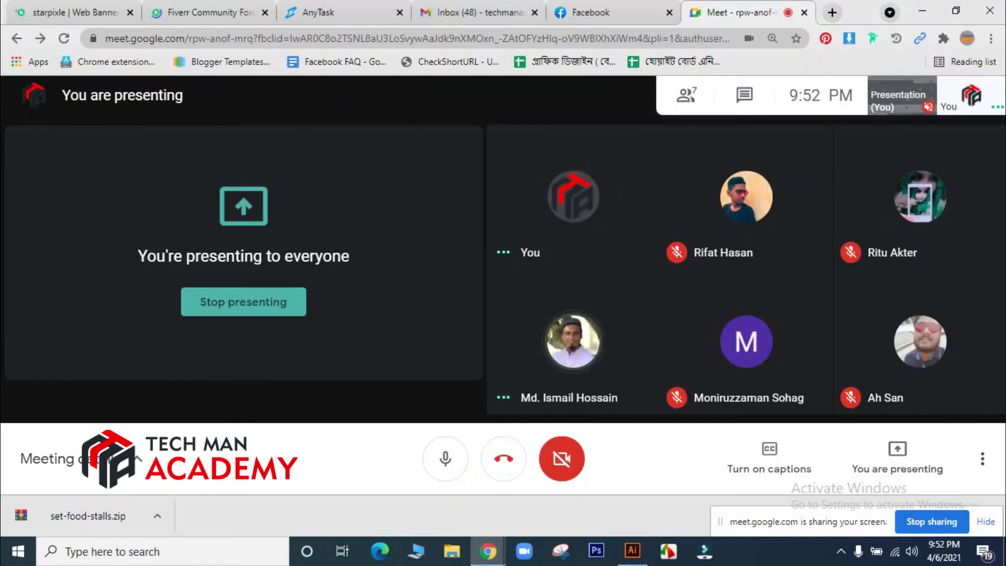
Draw a yellow five-pointed star near the middle of the artboard with the Star tool
left_click(37, 135)
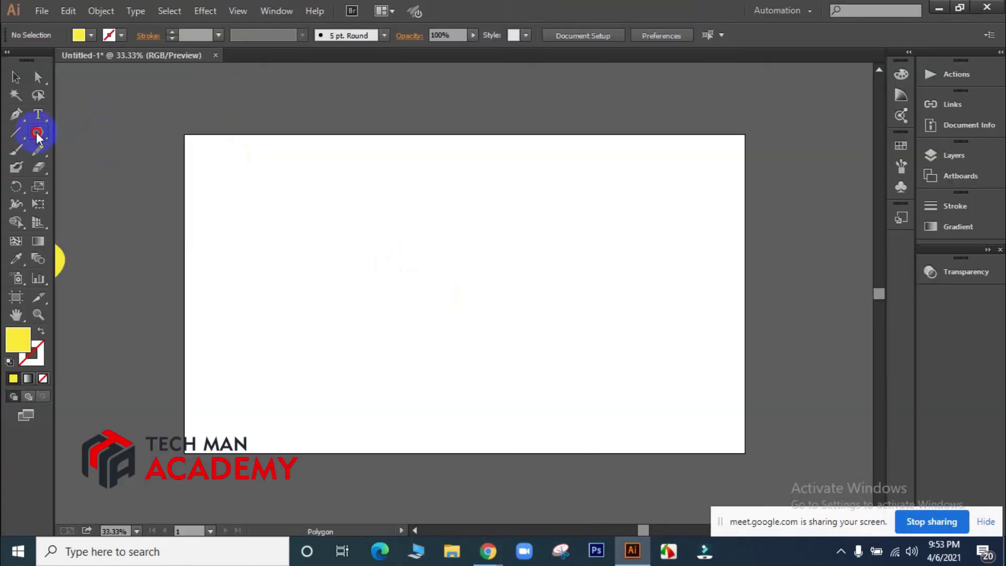
left_click(37, 134)
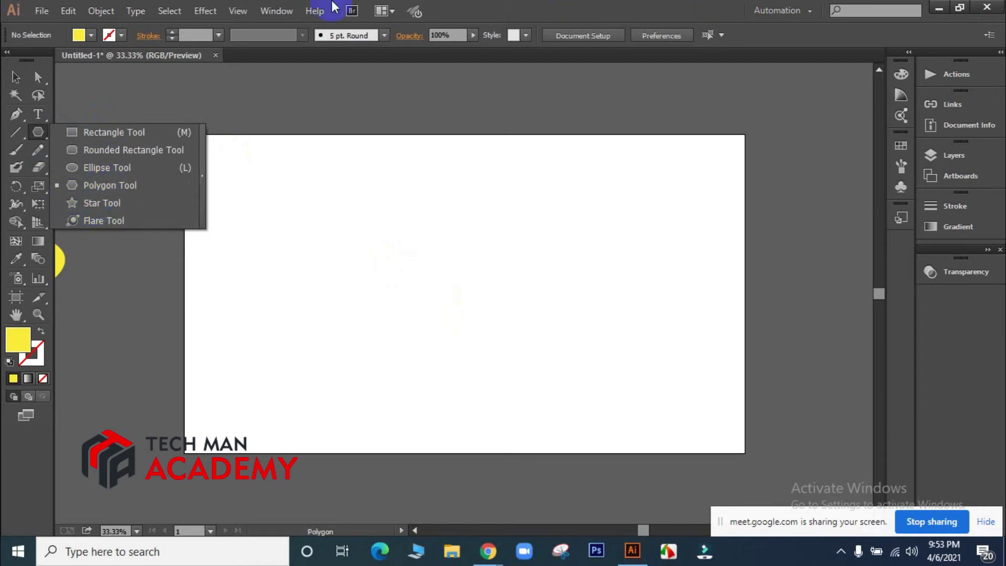
left_click(95, 204)
left_click_drag(415, 255, 443, 293)
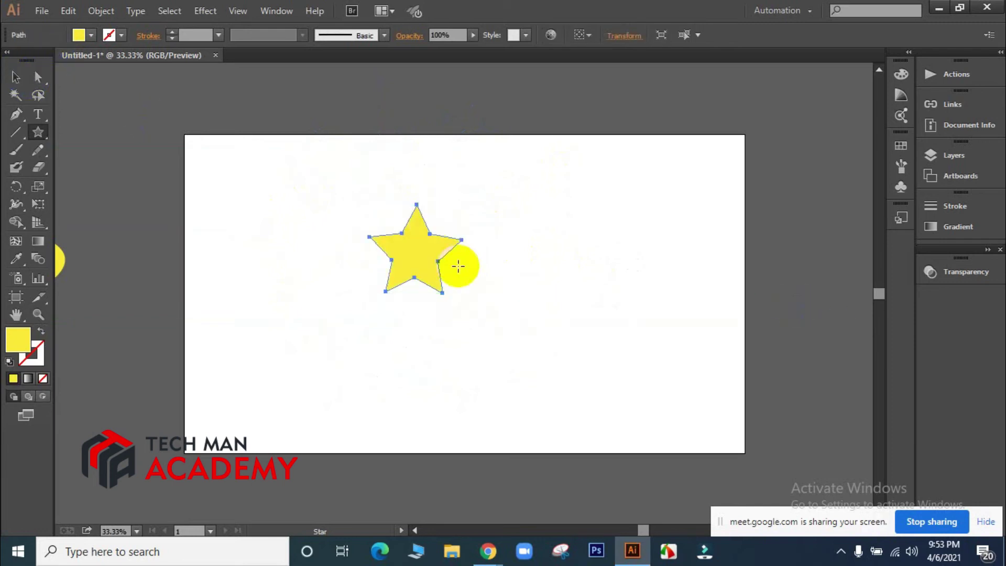
Move the star into the artboard's left half and deselect it
left_click(16, 78)
left_click(548, 270)
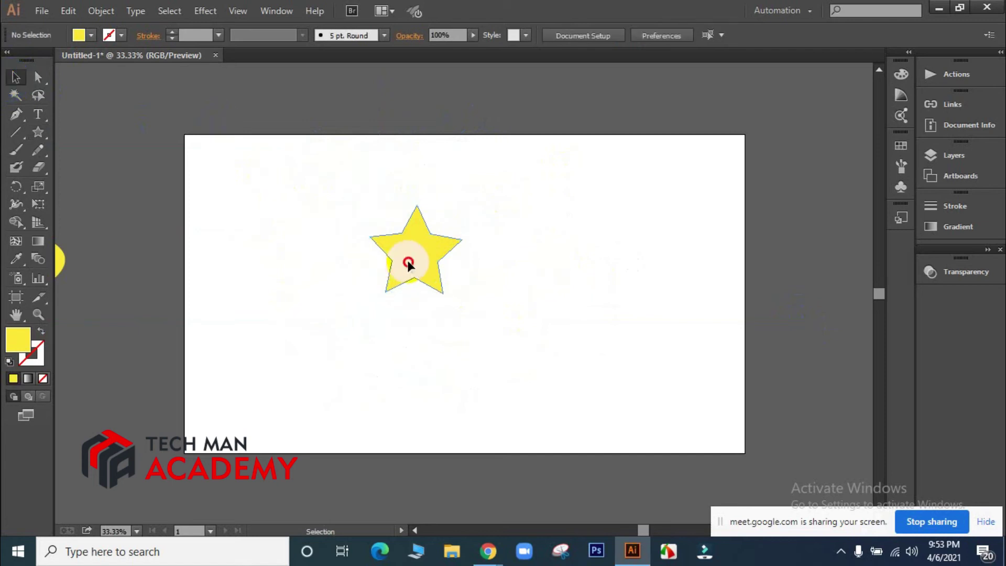
left_click_drag(408, 263, 326, 257)
left_click(410, 245)
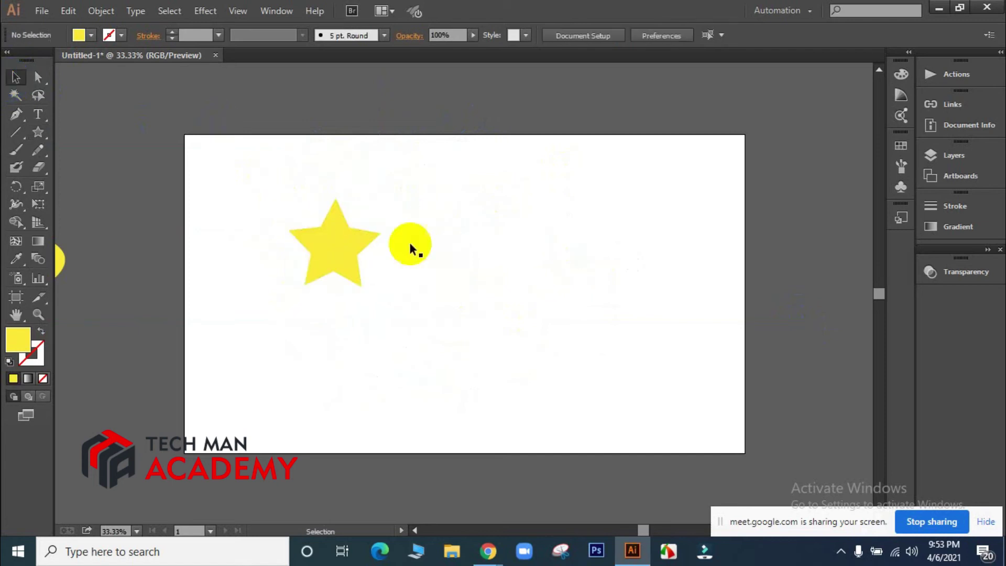
left_click(556, 246)
Place a copy of the star to its right and round all the copy's corners to about 51 px
left_click_drag(336, 248, 460, 253)
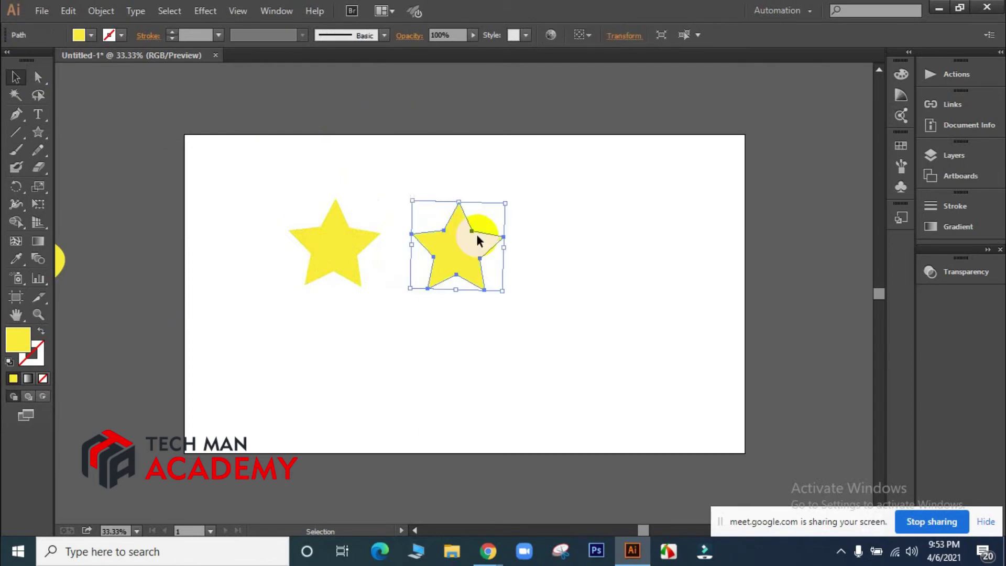
left_click(37, 78)
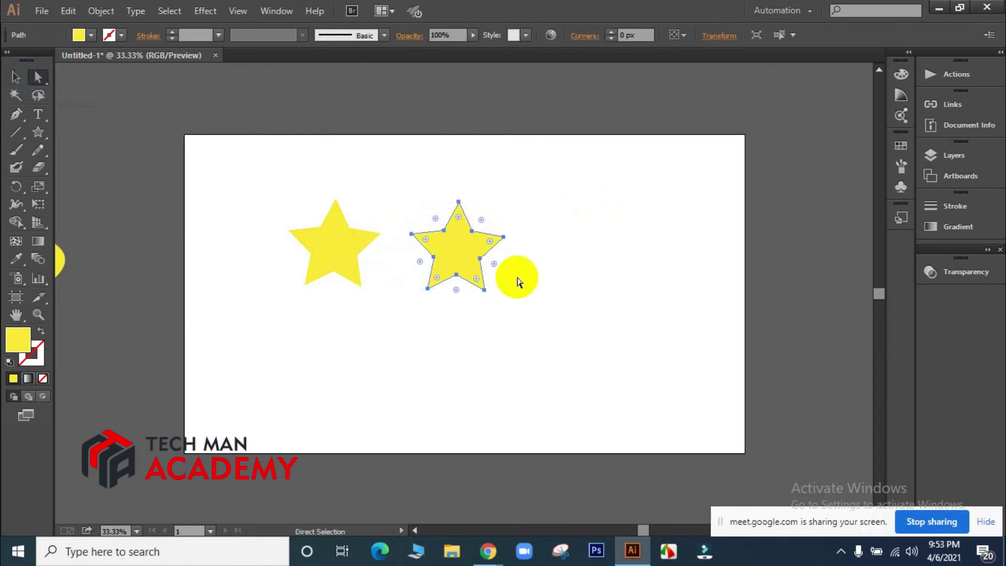
left_click_drag(435, 220, 423, 203)
left_click(581, 298)
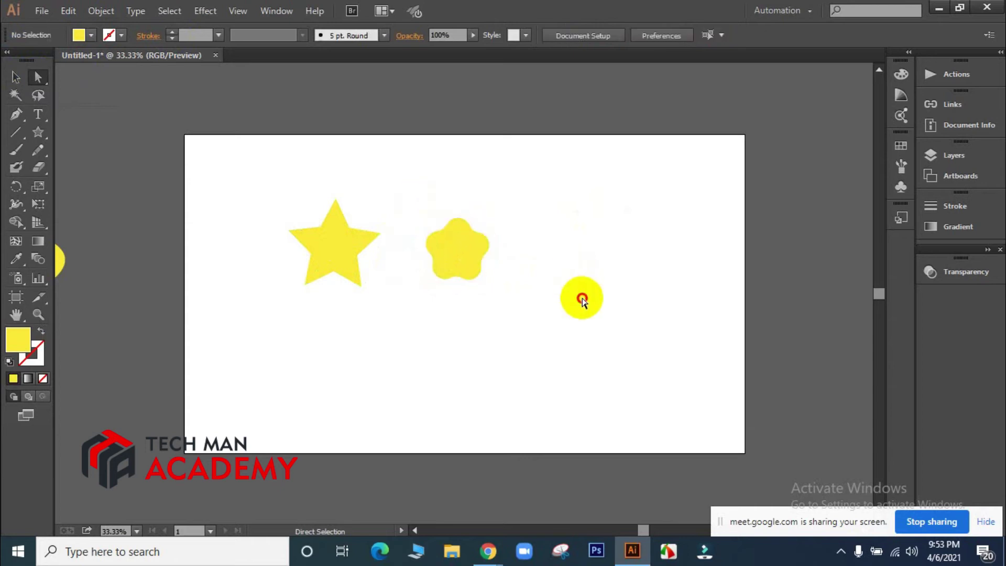
Reduce the corner rounding of the copied star to about 18.6 px
left_click(449, 263)
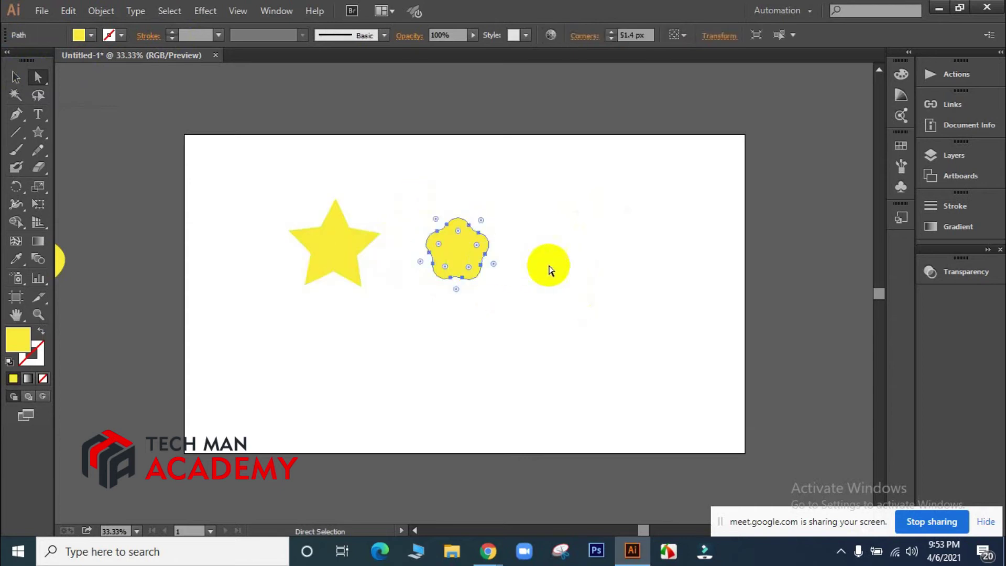
left_click_drag(439, 244, 458, 253)
mouse_move(436, 216)
left_mouse_down()
mouse_move(449, 234)
mouse_move(443, 227)
left_mouse_up()
left_click(567, 261)
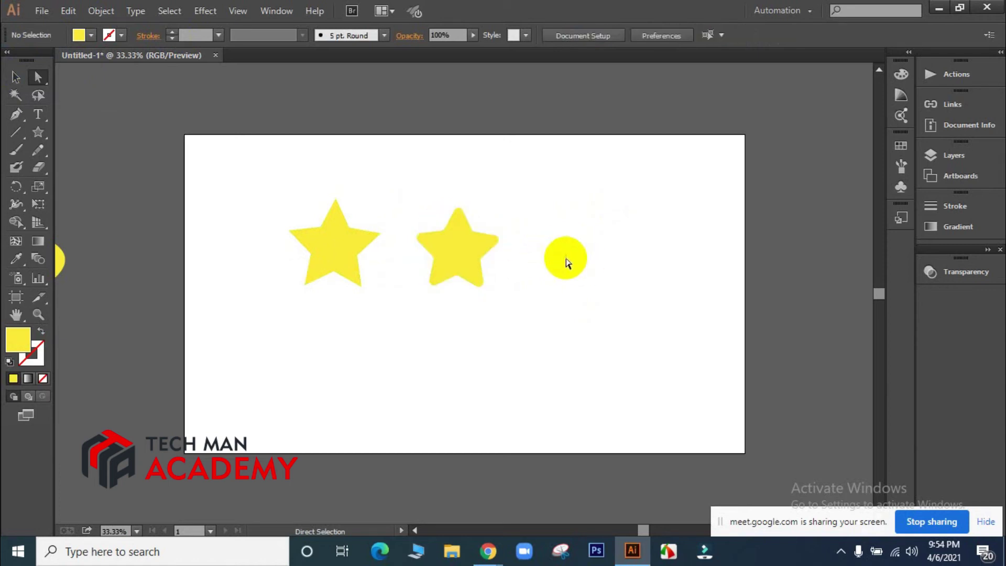
Duplicate the rounded star to its right and round the third star's corners to about 38 px
left_click(18, 77)
left_click_drag(447, 253, 560, 261)
left_click(39, 78)
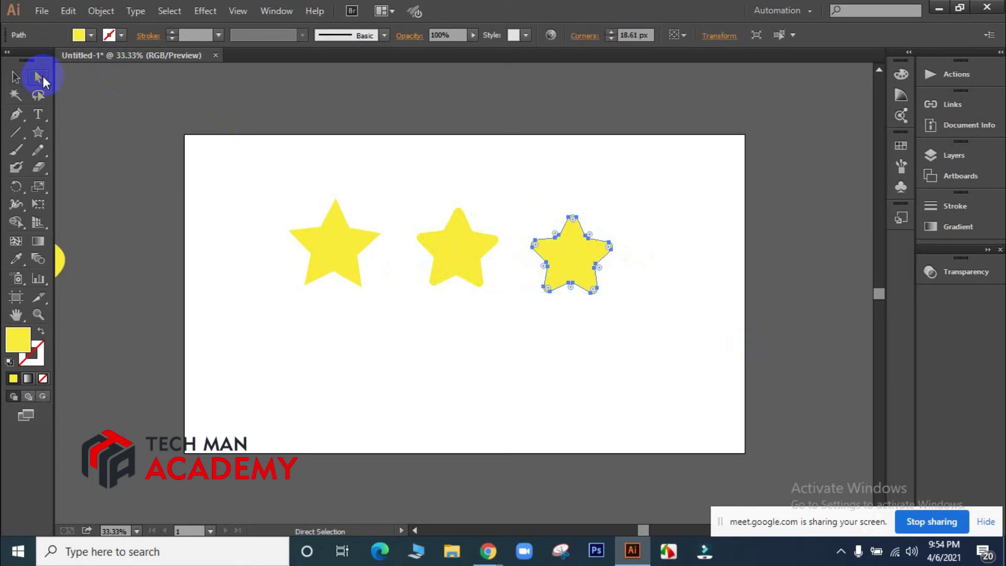
mouse_move(557, 237)
left_mouse_down()
mouse_move(549, 212)
mouse_move(557, 227)
left_mouse_up()
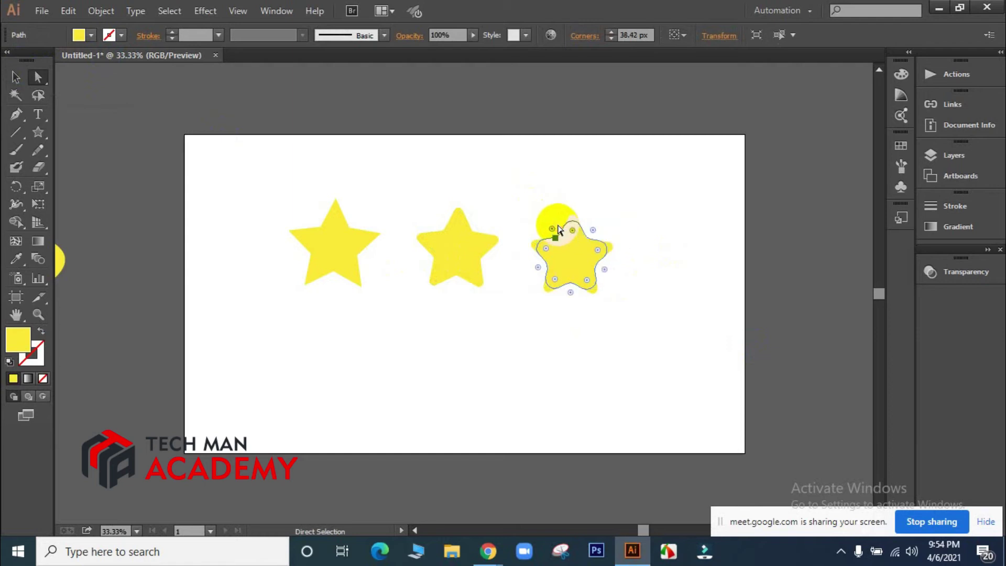
left_click(695, 202)
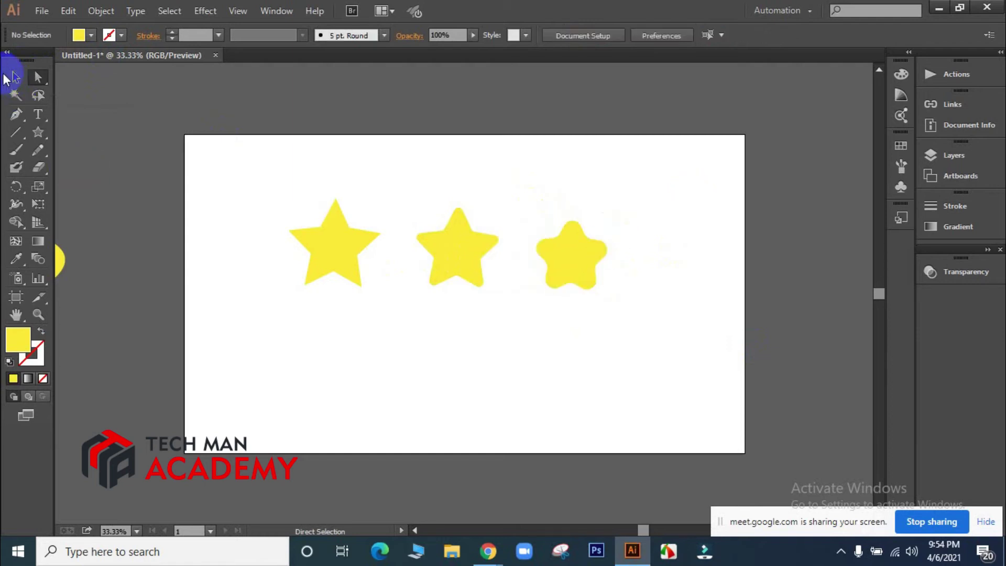
Move all three stars together towards the artboard's upper-left corner
left_click_drag(239, 172, 710, 333)
left_click_drag(578, 271, 511, 225)
left_click(705, 202)
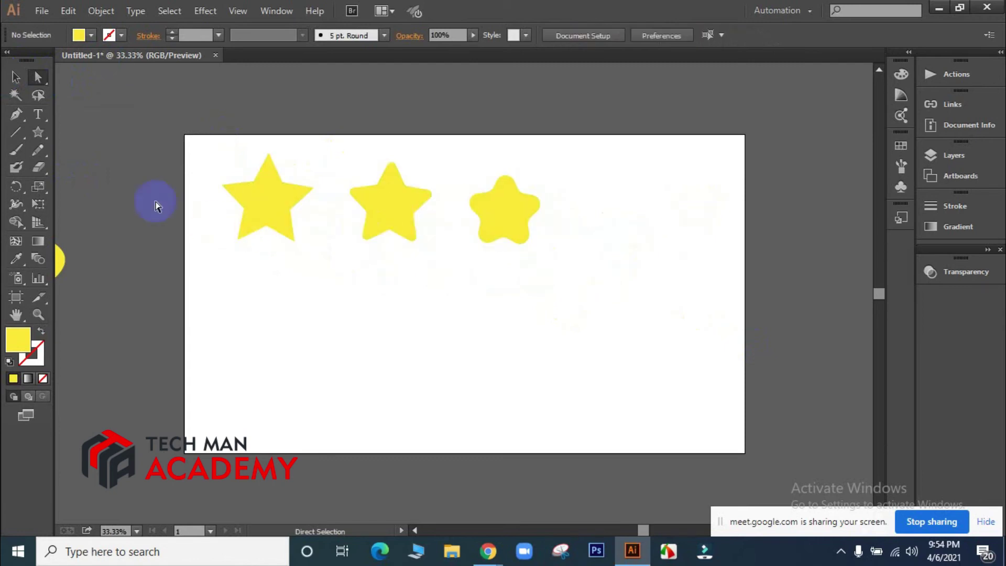
Reposition the two rounded stars closer to the first one, with the tops of all three stars aligned
left_click(39, 136)
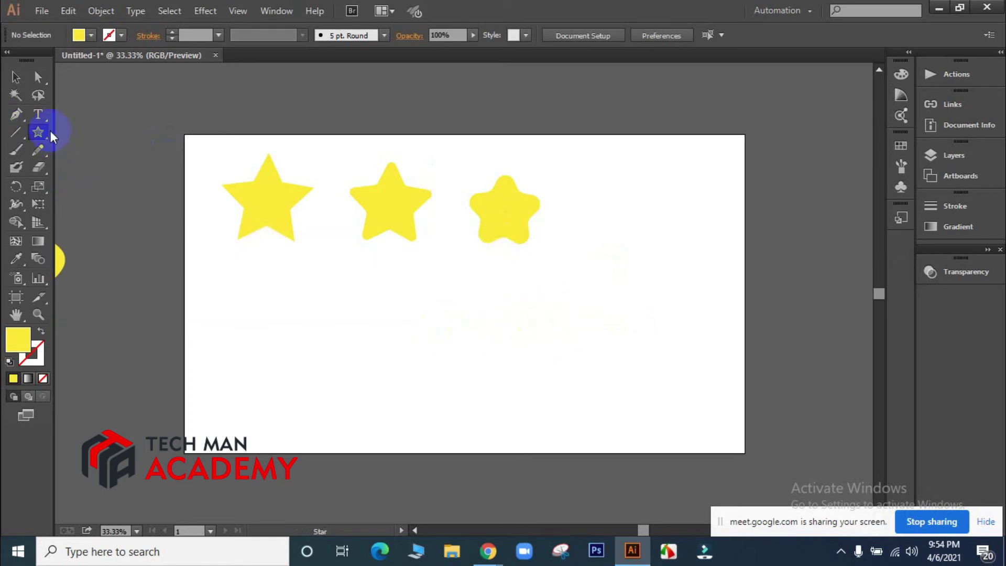
left_click_drag(515, 225, 508, 191)
left_click_drag(388, 230, 365, 219)
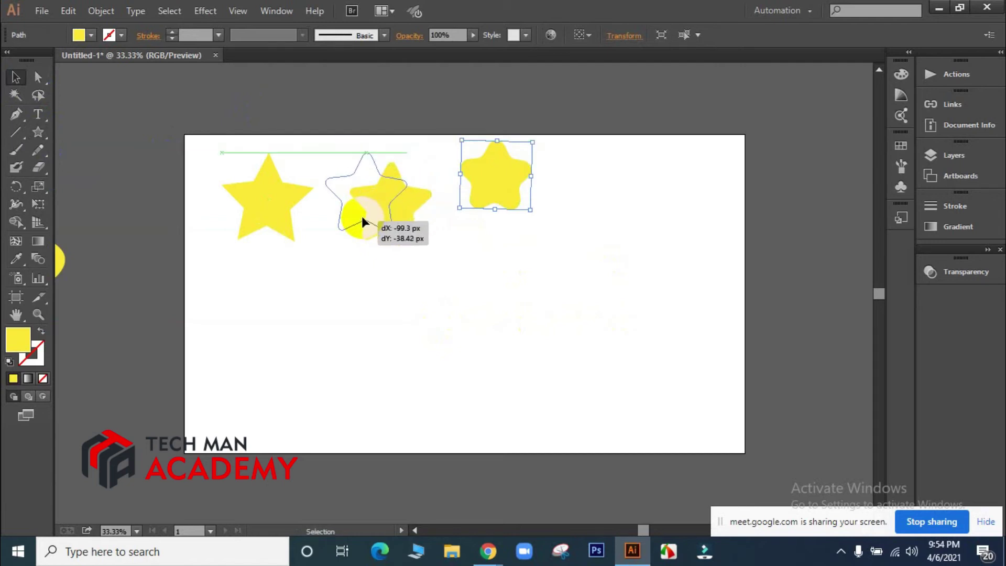
left_click_drag(517, 189, 475, 201)
left_click(575, 211)
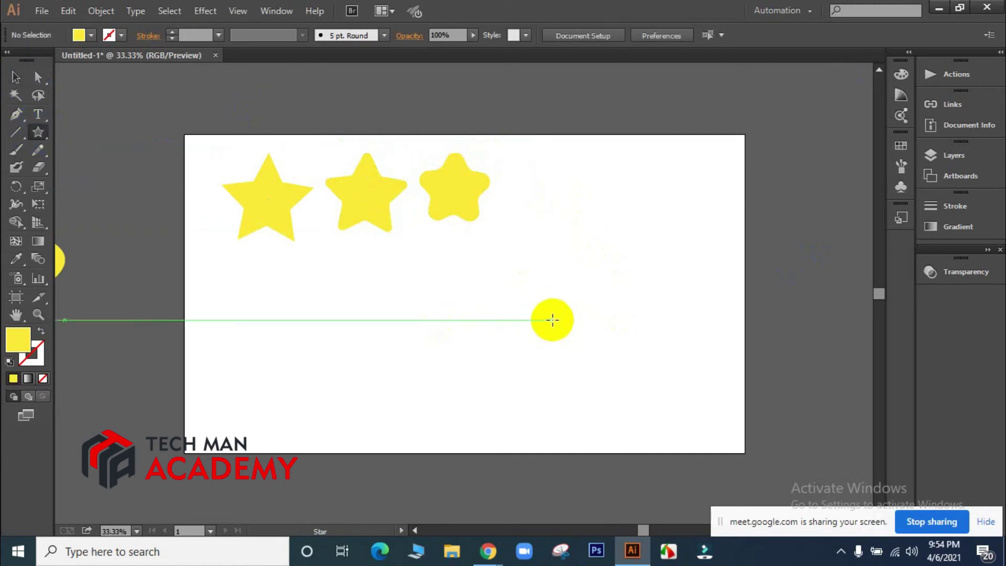
Draw a yellow star below the rounded stars, raising its point count until the spikes form a dense circular burst
left_click_drag(517, 256, 546, 308)
key("Up")
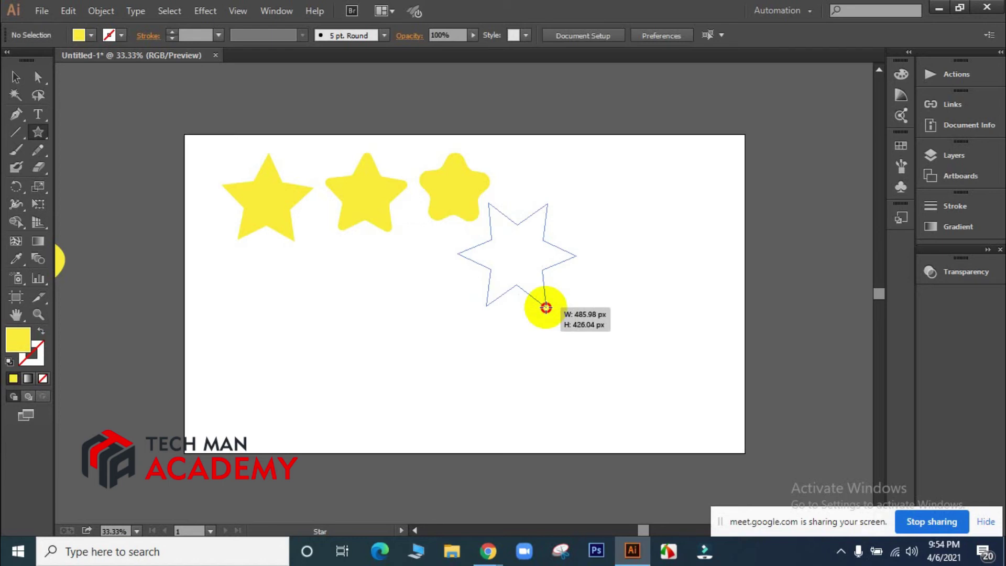
key("Up")
key("Up")
key("Up")
key("Up")
key("Up")
key("Up")
key("Up")
key("Up")
key("Up")
key("Up")
key("Up")
key("Up")
key("Up")
key("Up")
left_click_drag(546, 307, 545, 308)
key("Up")
key("Up")
key("Up")
key("Up")
key("Up")
key("Up")
key("Up")
key("Up")
key("Up")
key("Up")
key("Up")
key("Up")
key("Up")
key("Up")
key("Up")
key("Up")
key("Up")
key("Up")
key("Up")
key("Up")
key("Up")
key("Up")
key("Up")
key("Up")
key("Up")
key("Up")
key("Up")
key("Up")
key("Up")
key("Up")
key("Up")
key("Up")
key("Up")
key("Up")
key("Up")
key("Up")
key("Up")
key("Up")
key("Up")
key("Up")
key("Up")
key("Up")
key("Up")
key("Up")
key("Up")
key("Up")
key("Up")
key("Up")
key("Up")
key("Up")
key("Up")
key("Up")
key("Up")
key("Up")
key("Up")
key("Up")
key("Up")
key("Up")
key("Up")
key("Up")
key("Up")
key("Up")
key("Up")
key("Up")
key("Up")
key("Up")
key("Up")
key("Up")
key("Up")
key("Up")
key("Up")
key("Up")
key("Up")
key("Up")
key("Up")
key("Up")
Move the circular burst to the artboard's right side and enlarge it proportionally to nearly one and a half times its size
left_click(16, 77)
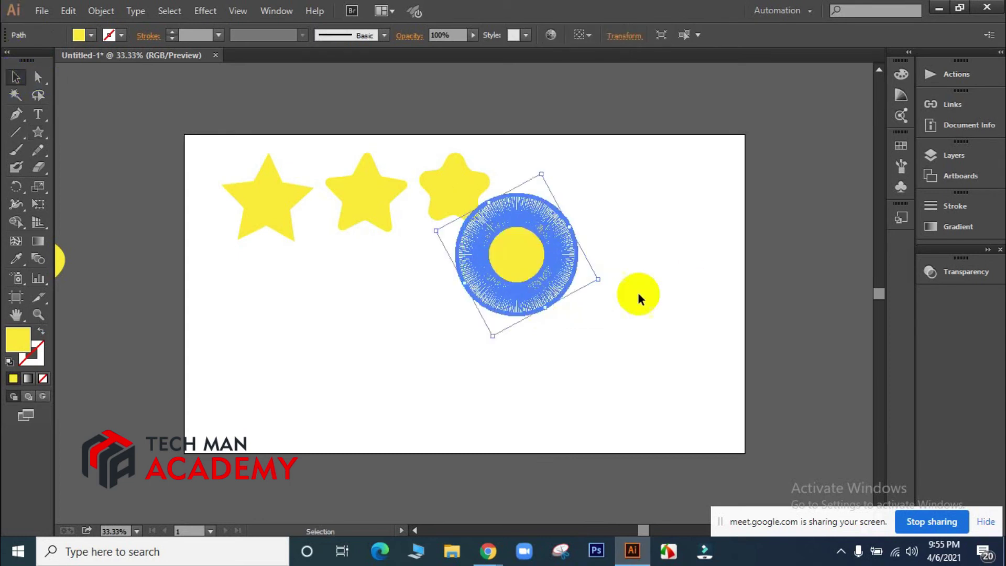
left_click(689, 301)
left_click_drag(532, 263, 688, 277)
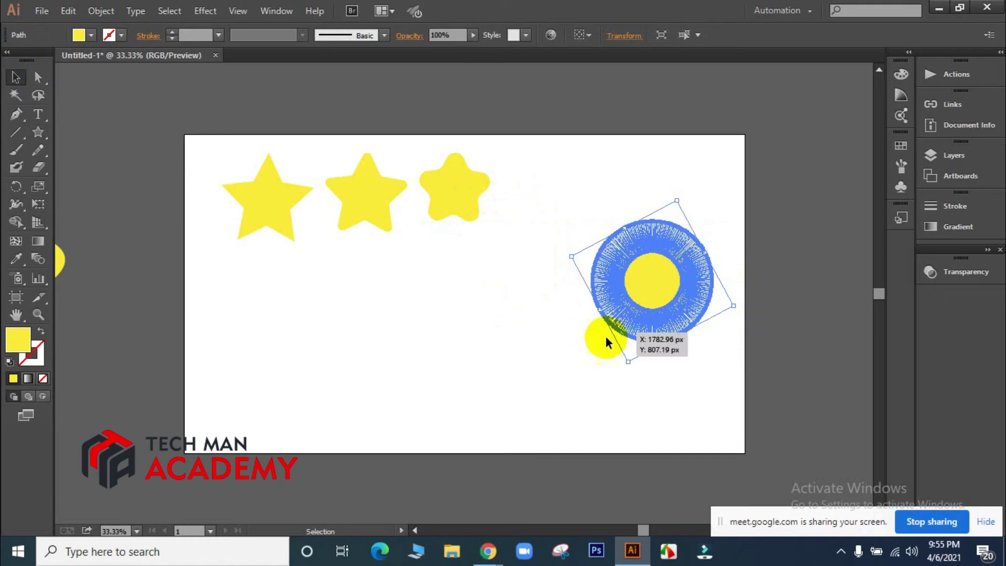
left_click_drag(573, 256, 378, 288)
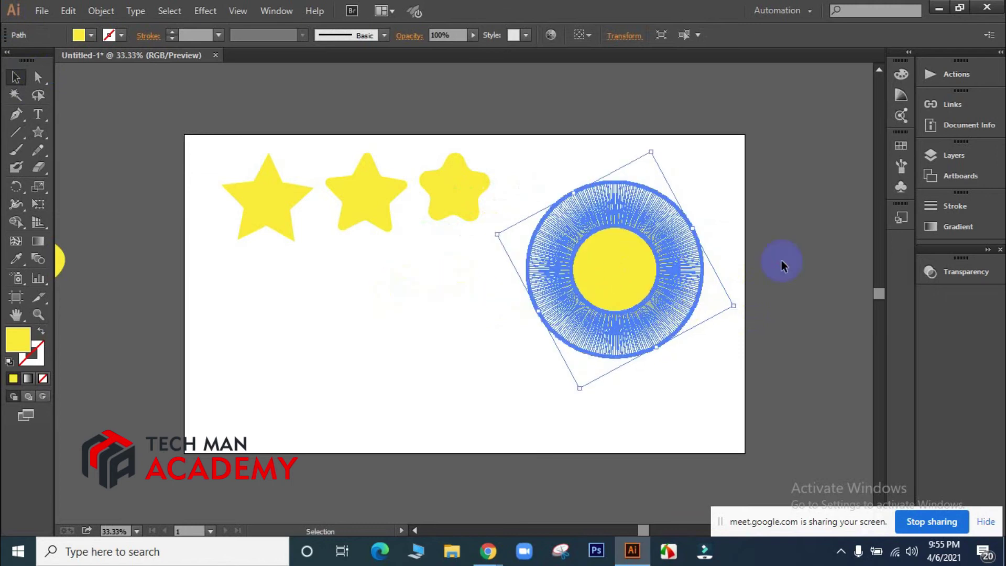
left_click(802, 233)
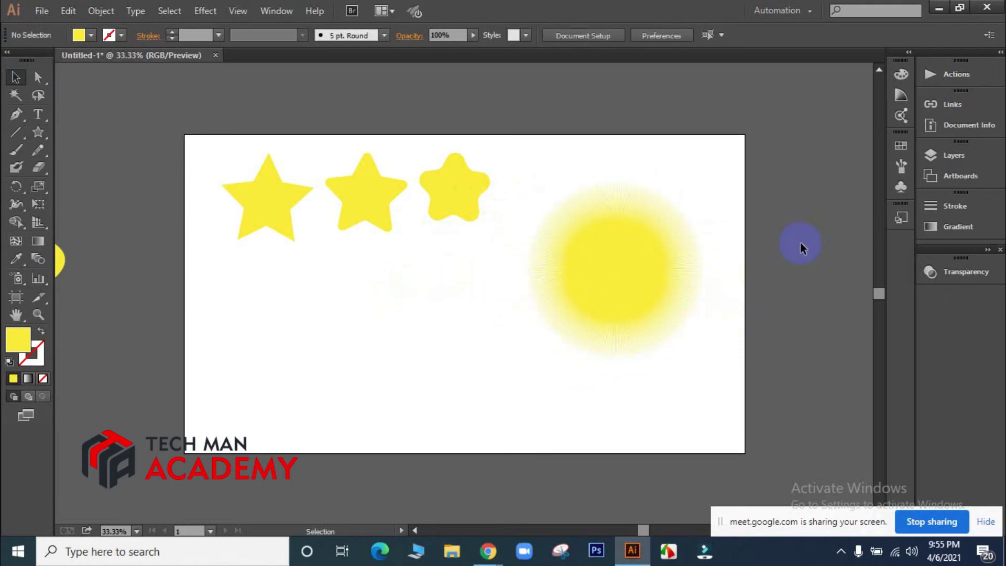
Change the circular burst's fill colour to red and deselect it
left_click(645, 257)
left_click(95, 35)
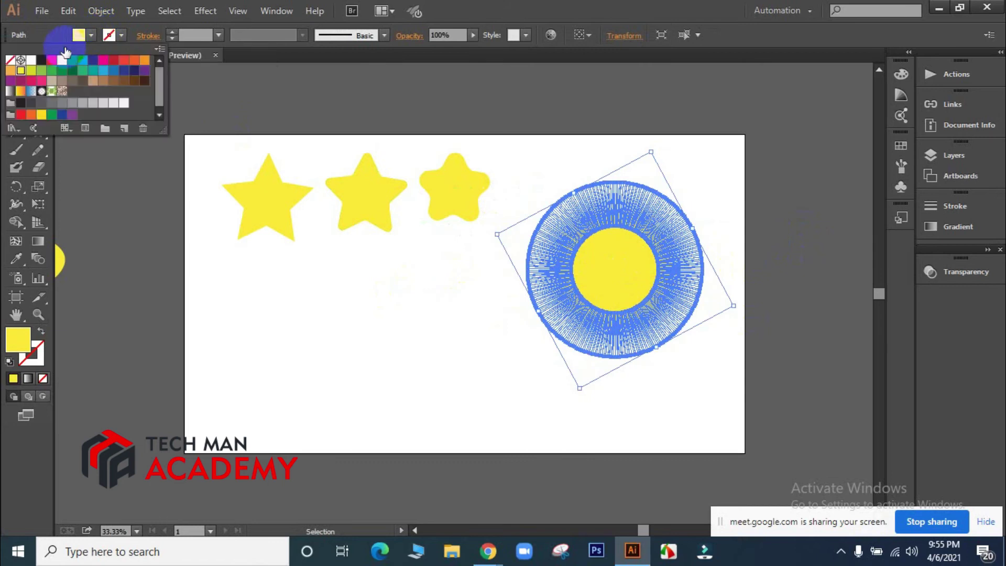
left_click(51, 60)
left_click(778, 257)
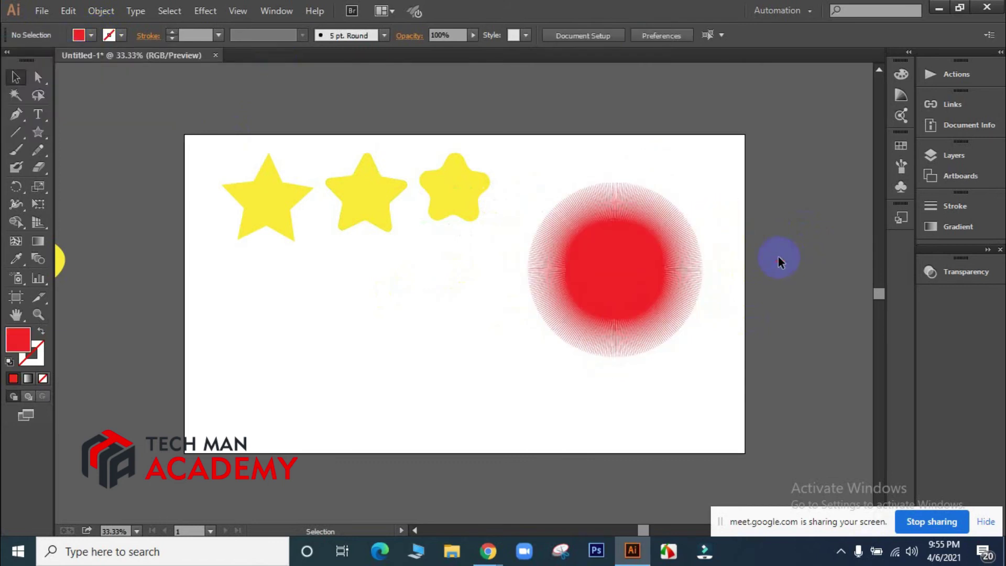
Move the dense red burst slightly up and draw a second red burst with fewer, more distinct points below the yellow stars
left_click_drag(611, 283, 626, 246)
left_click(42, 131)
left_click_drag(400, 321, 457, 396)
key("Down")
key("Down")
key("Down")
key("Down")
key("Down")
key("Down")
key("Down")
key("Down")
key("Down")
key("Down")
key("Down")
key("Down")
key("Down")
key("Down")
key("Down")
key("Down")
key("Down")
key("Down")
key("Down")
key("Down")
key("Down")
key("Down")
key("Down")
key("Down")
key("Down")
key("Down")
key("Down")
key("Down")
key("Down")
key("Down")
key("Down")
key("Down")
key("Down")
key("Down")
key("Down")
key("Down")
key("Down")
key("Down")
key("Down")
key("Down")
left_click(14, 78)
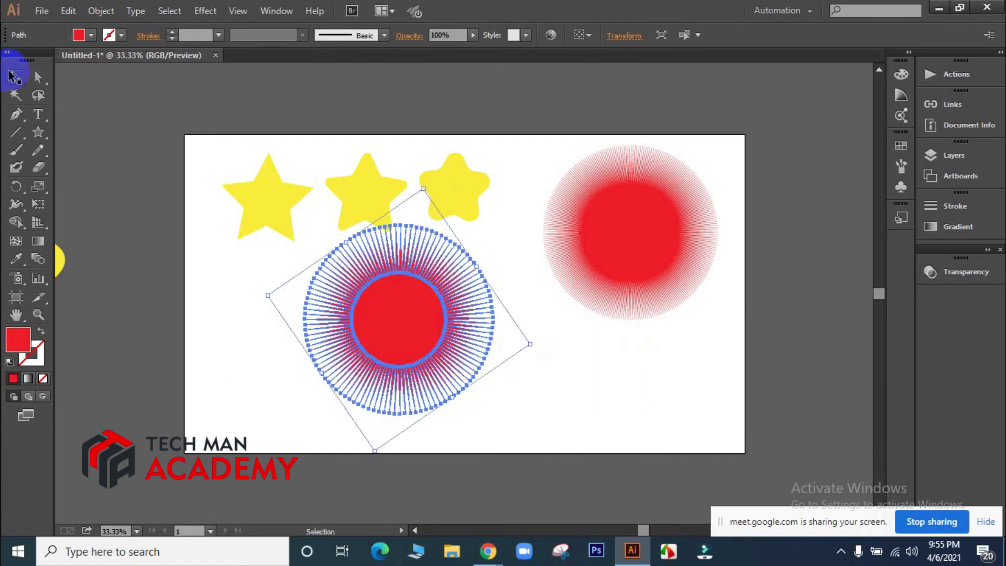
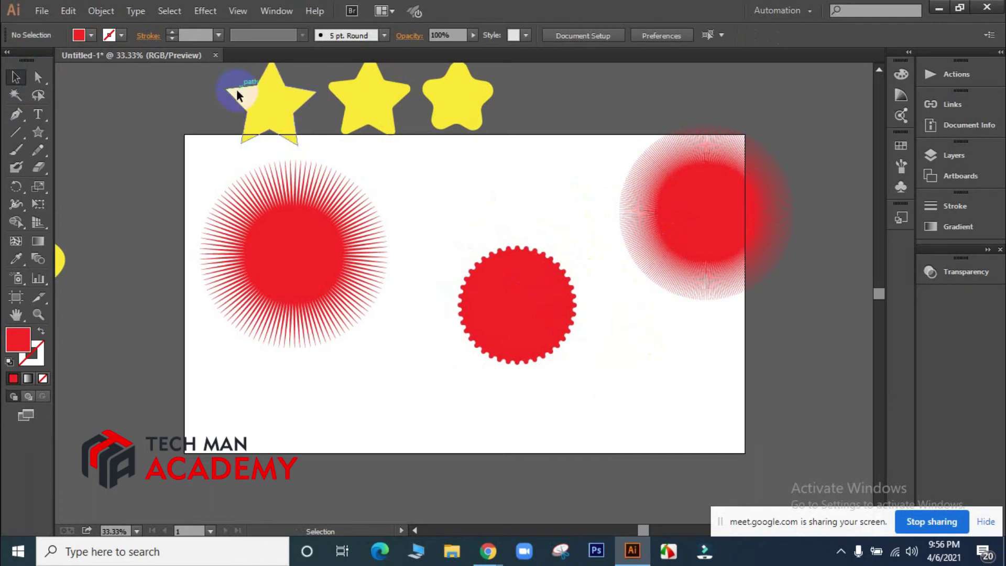
Move the scalloped red badge up so it sits between the two large red bursts, and deselect it
left_click(621, 421)
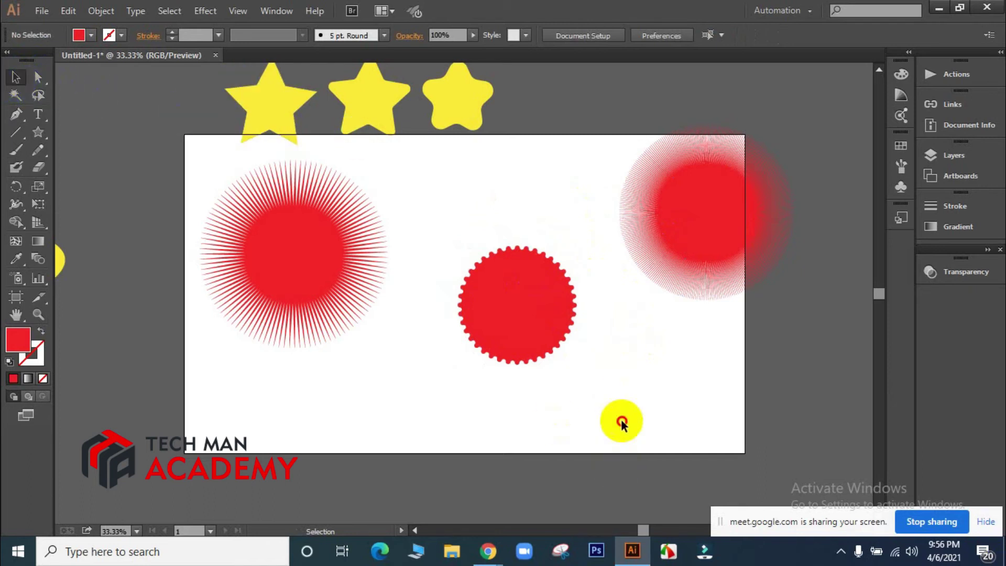
left_click_drag(502, 333, 508, 257)
left_click(631, 400)
left_click(503, 265)
left_click(575, 376)
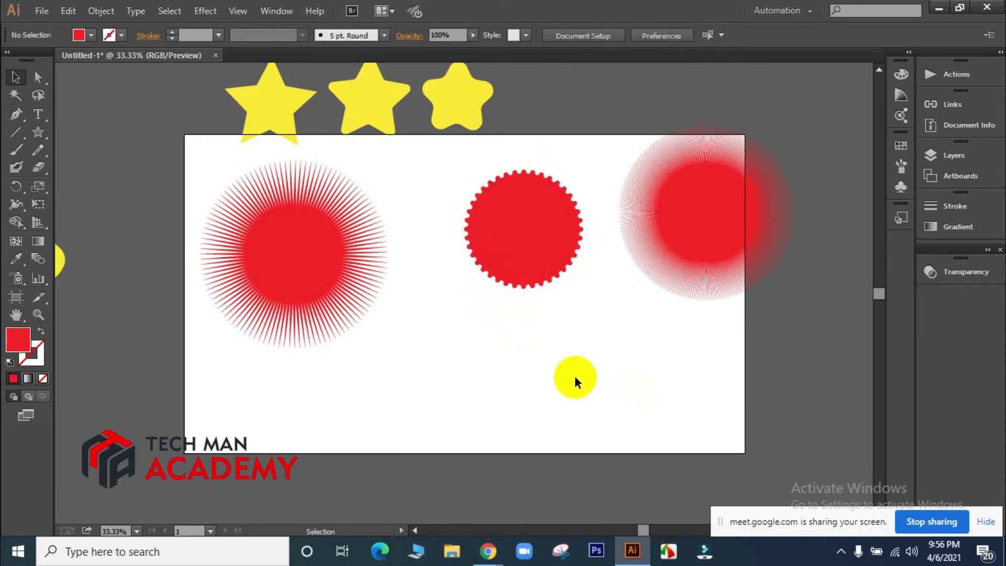
left_click_drag(515, 209, 487, 214)
left_click(581, 341)
left_click(490, 553)
left_click(440, 482)
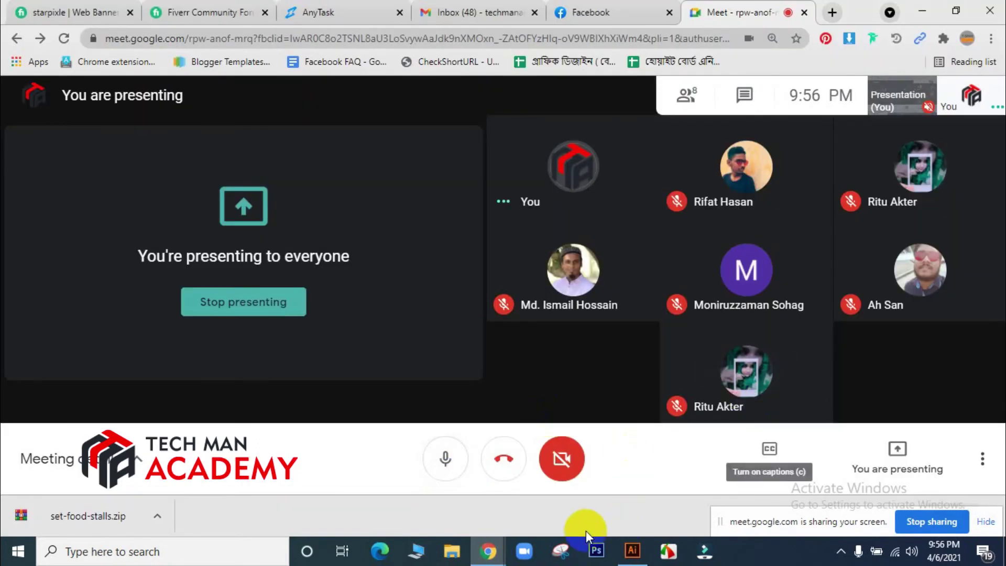
left_click(635, 552)
left_click(493, 240)
left_click(572, 167)
Draw a red 40-point star with an outer radius of about 302 px directly below the scalloped badge
left_click(37, 132)
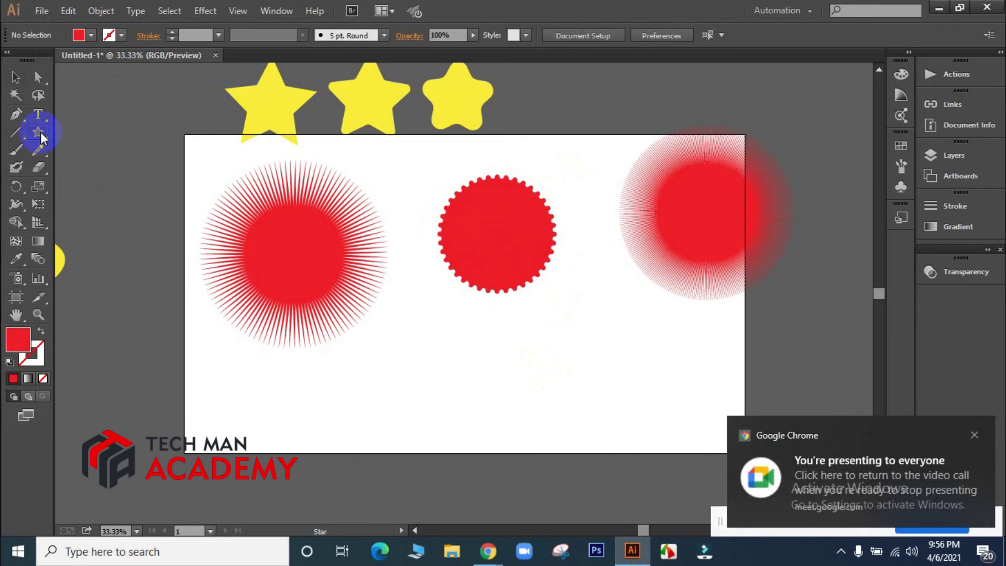
left_click_drag(450, 361, 524, 408)
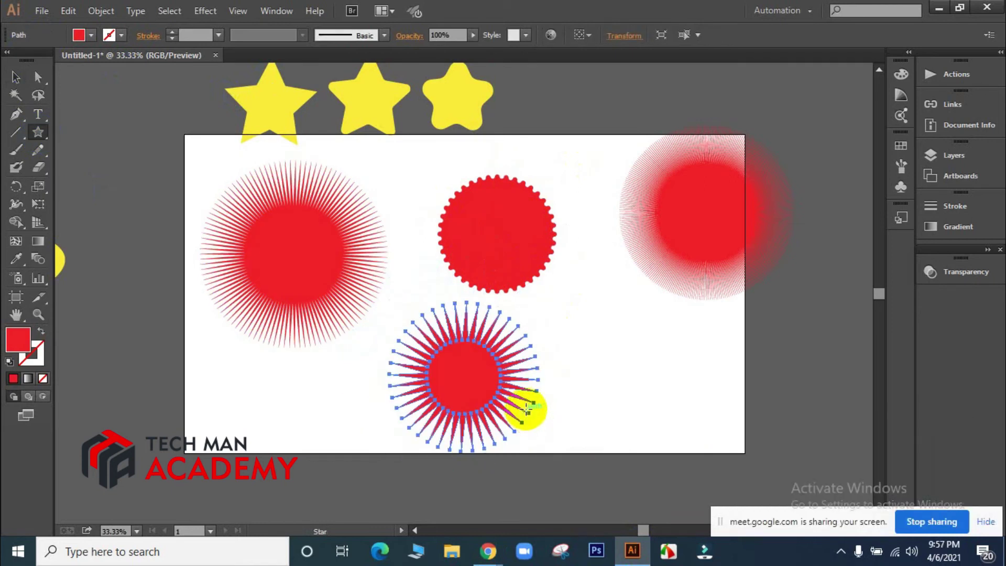
left_click(38, 77)
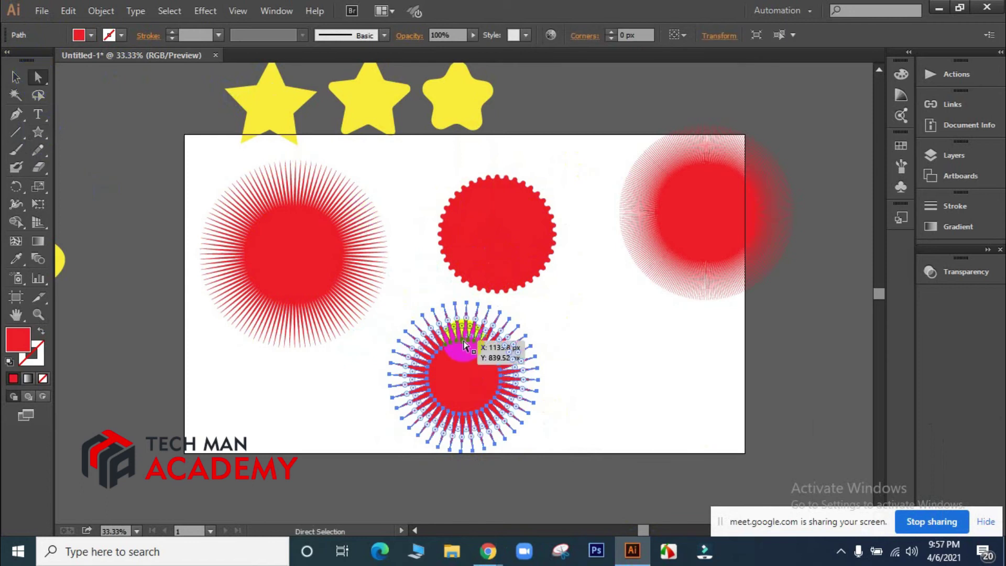
left_click_drag(440, 330, 447, 340)
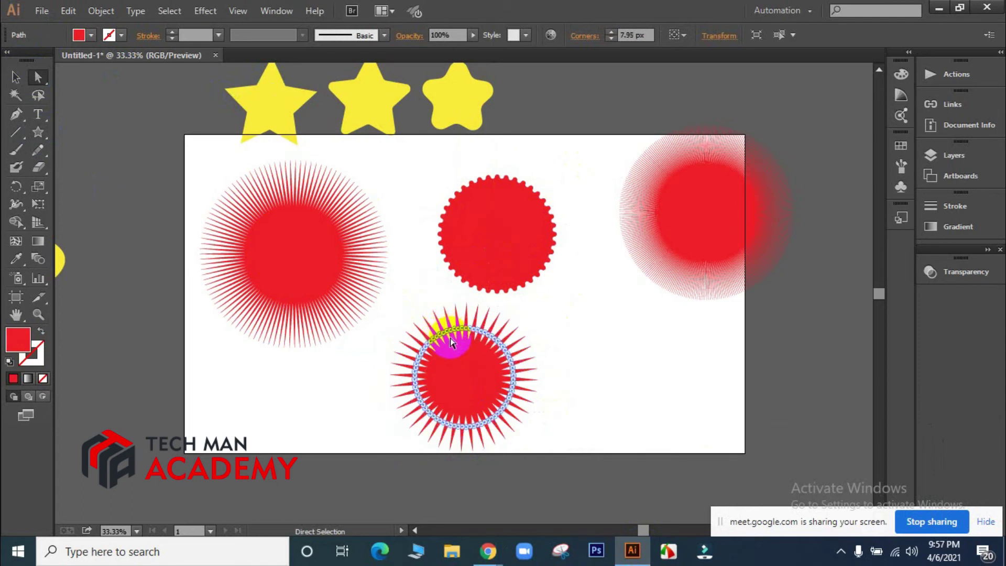
key("ctrl+z")
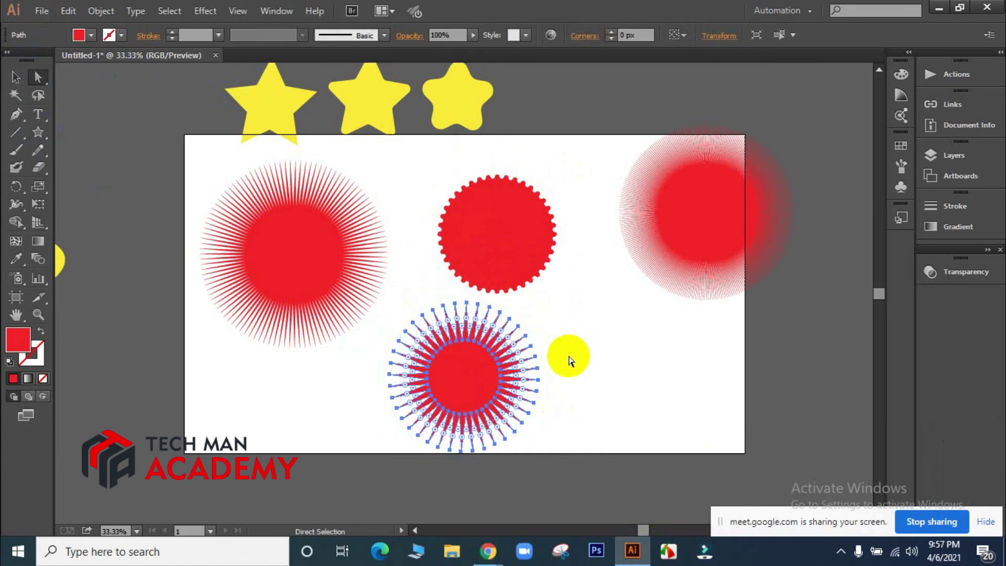
left_click(587, 354)
left_click(16, 77)
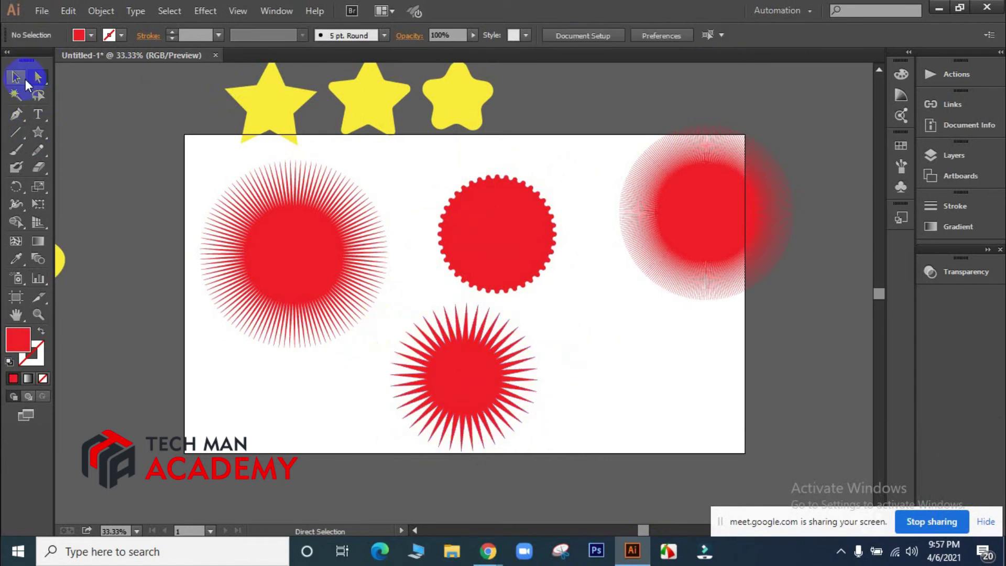
left_click(464, 378)
left_click(654, 343)
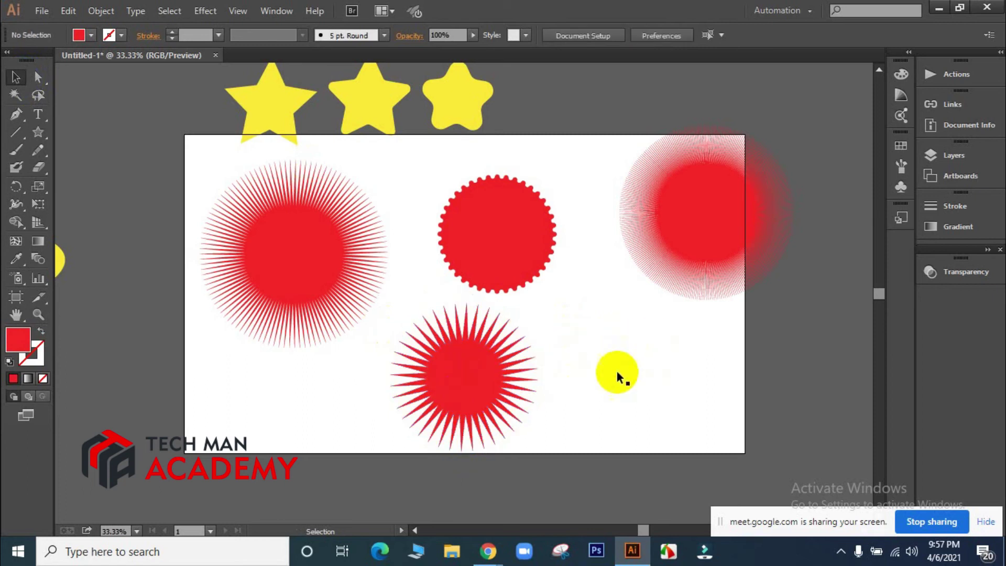
left_click(452, 379)
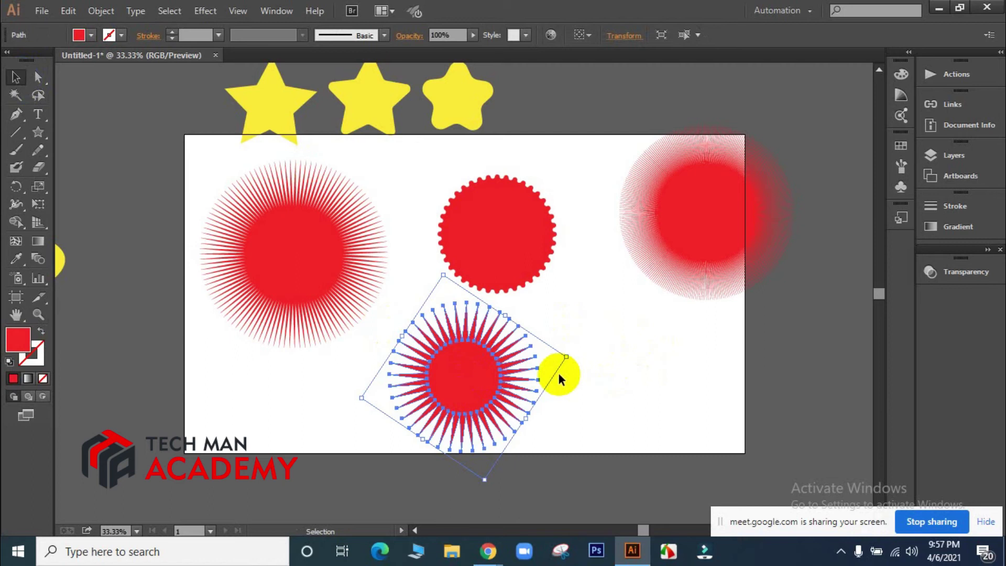
left_click(596, 382)
left_click_drag(440, 385, 460, 375)
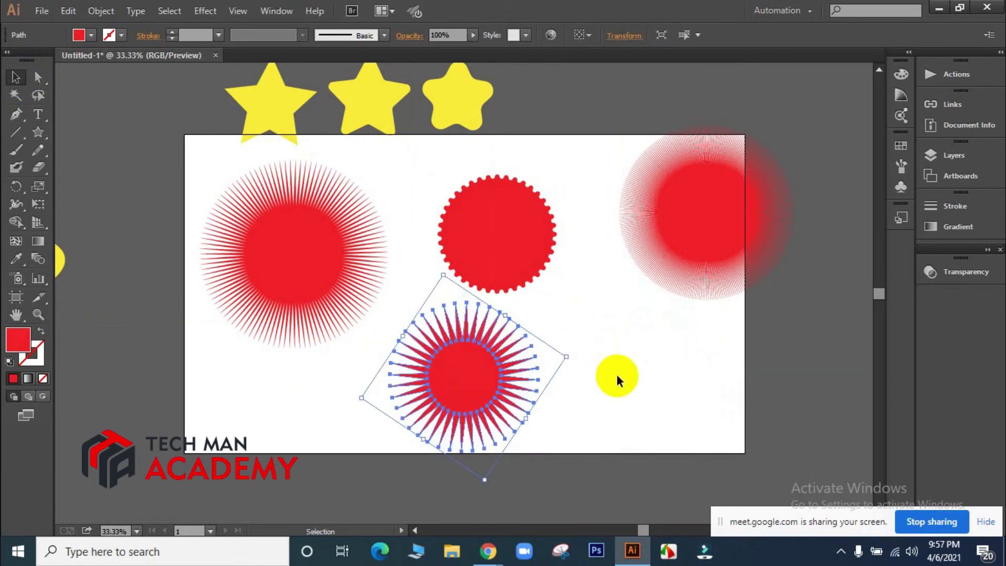
Round all corners of the 40-point star by 7.95 px, round the resulting corners again by 5.49 px, and deselect it
left_click(35, 77)
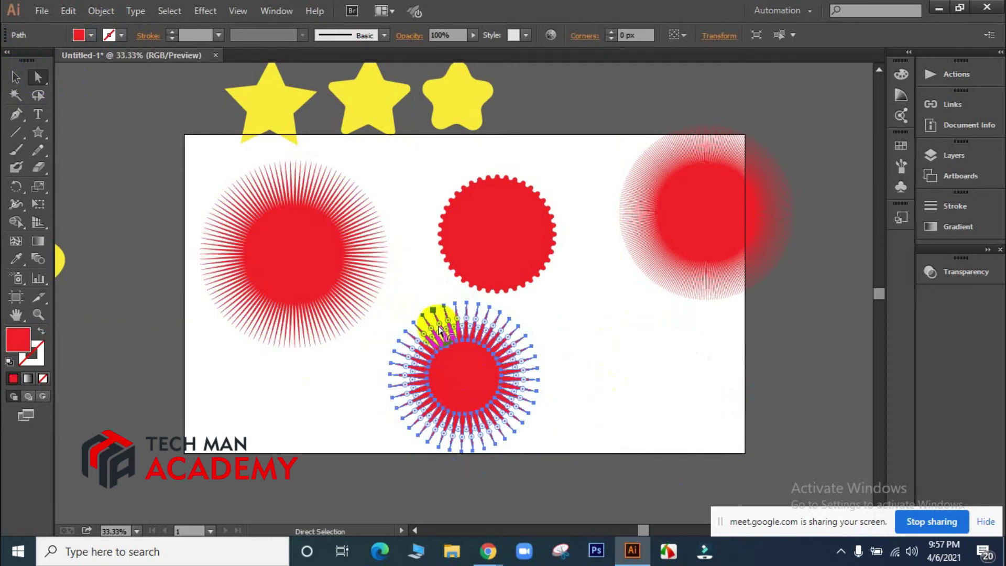
left_click_drag(439, 322, 452, 356)
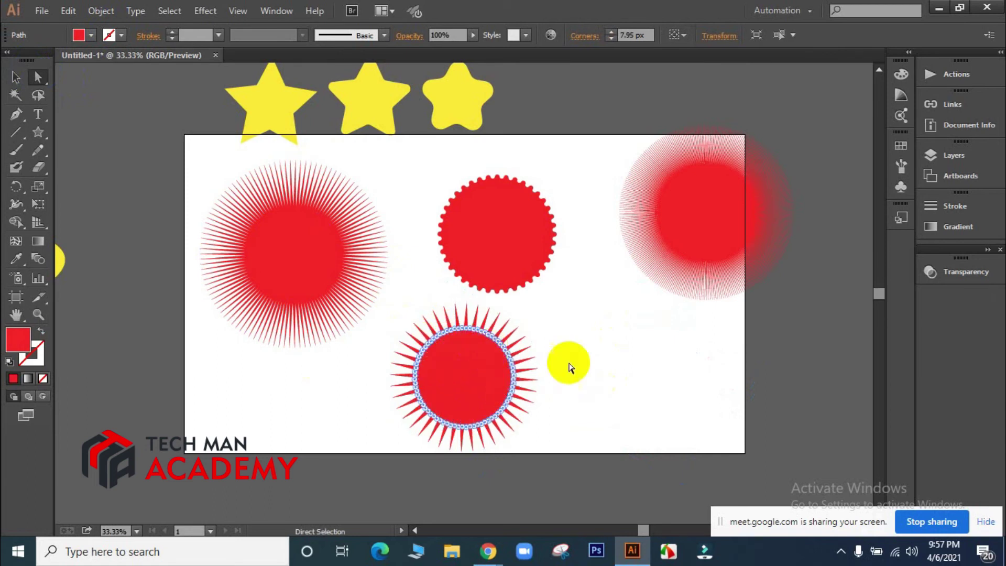
left_click(639, 390)
left_click(476, 355)
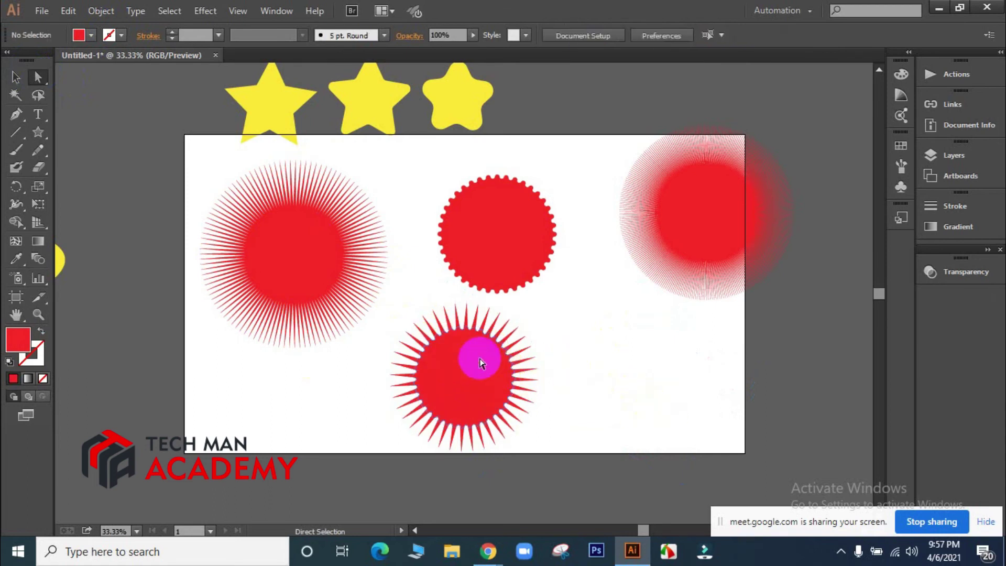
left_click_drag(445, 332, 446, 322)
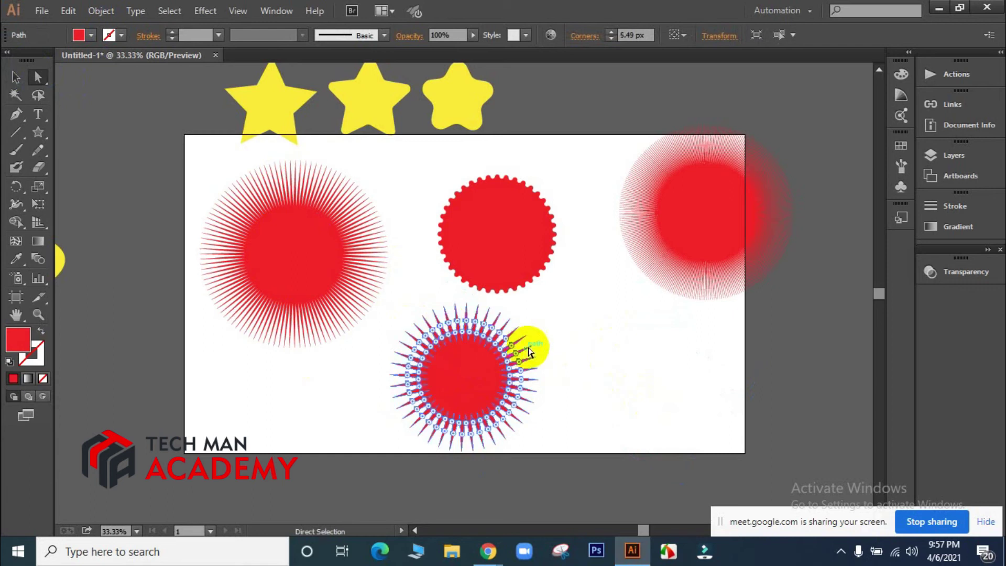
left_click(16, 76)
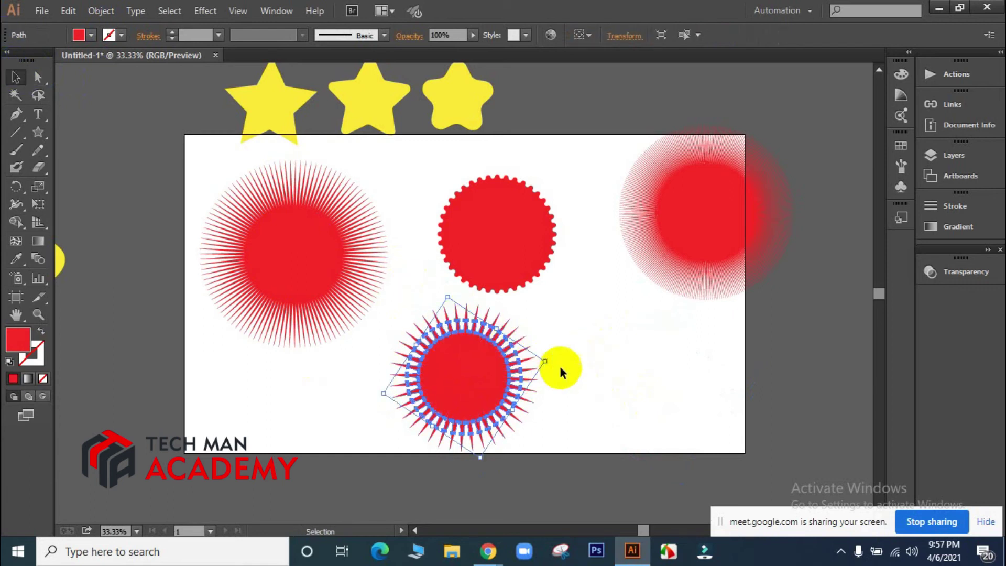
left_click_drag(550, 361, 546, 364)
left_click(693, 398)
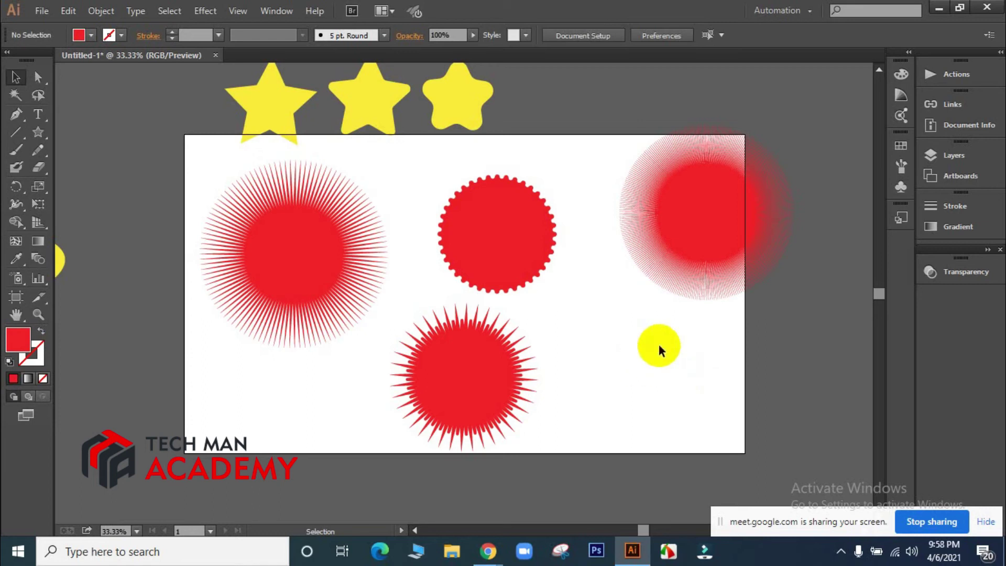
Move the rounded 40-point star off the artboard to the empty area beyond its upper-left corner
left_click(516, 330)
left_click(637, 330)
left_click_drag(626, 339, 386, 460)
left_click_drag(444, 404, 108, 190)
scroll(141, 238, "up", 5)
left_click_drag(140, 246, 144, 167)
left_click(503, 432)
scroll(535, 422, "down", 2)
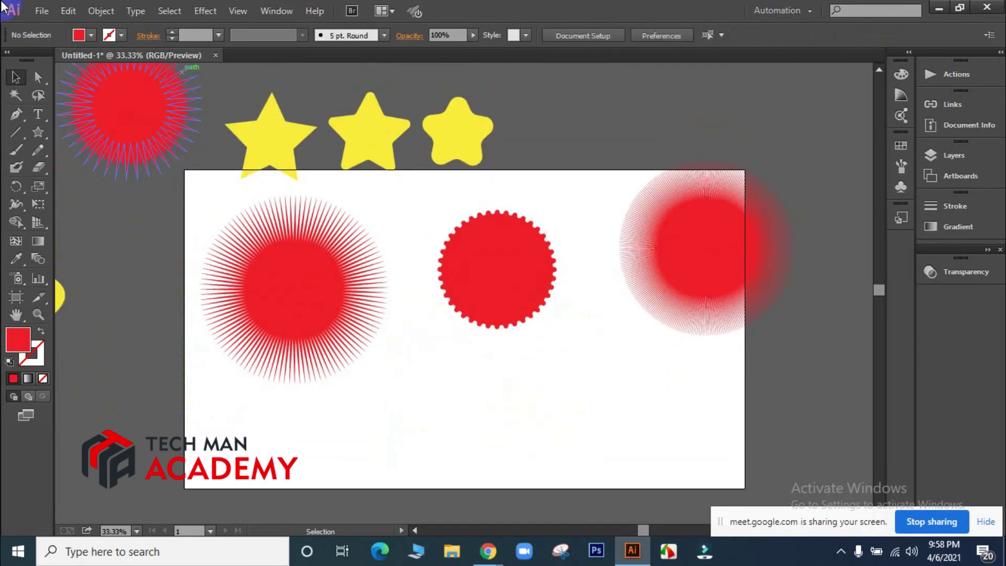
Clear the artboard by moving the scalloped badge above it, the dense burst off its right side and the spiky burst over its left edge
left_click(427, 199)
left_click_drag(501, 289, 580, 107)
left_click(527, 281)
left_click_drag(590, 202, 634, 214)
left_click_drag(709, 247, 912, 198)
left_click_drag(677, 259, 794, 196)
left_click_drag(317, 304, 194, 278)
left_click(387, 288)
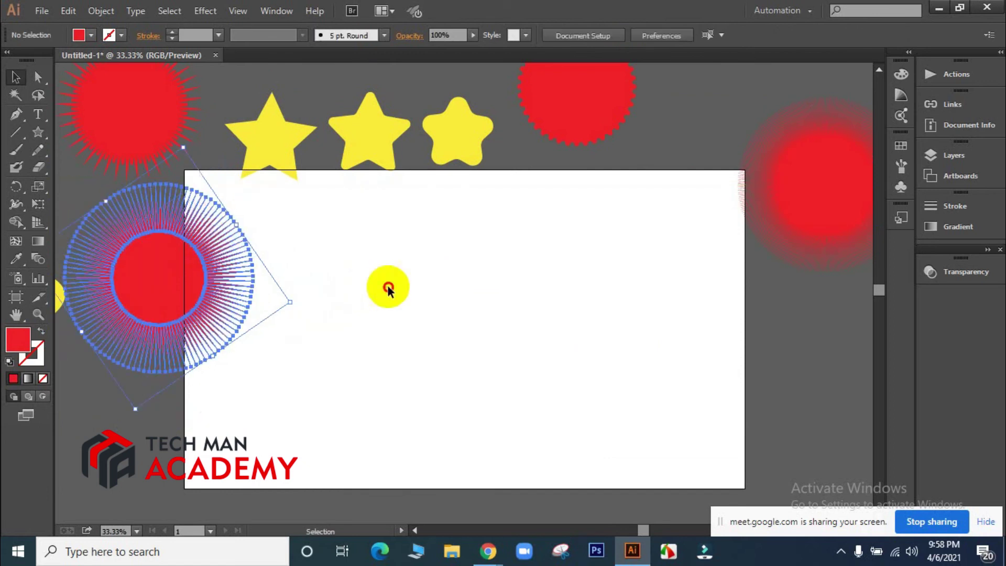
Create a star near the artboard's centre with Radius 1 of 3 px, Radius 2 of 8 px and 20 points
left_click(44, 131)
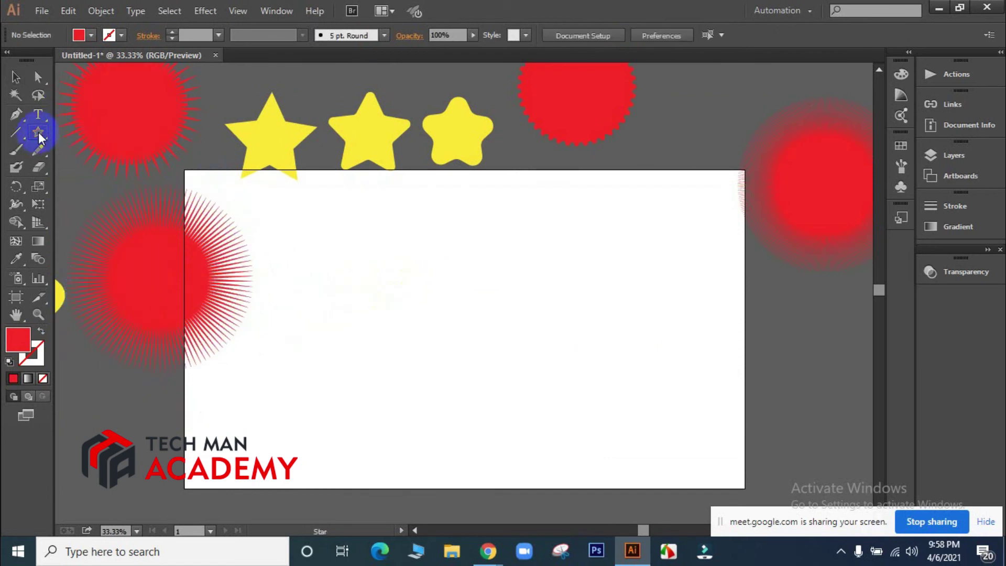
left_click(481, 276)
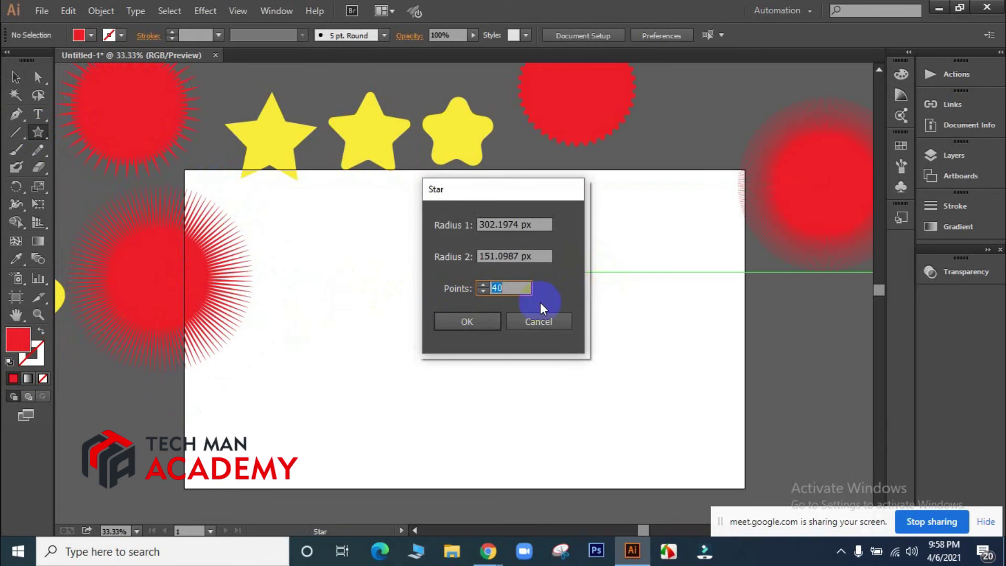
left_click(543, 321)
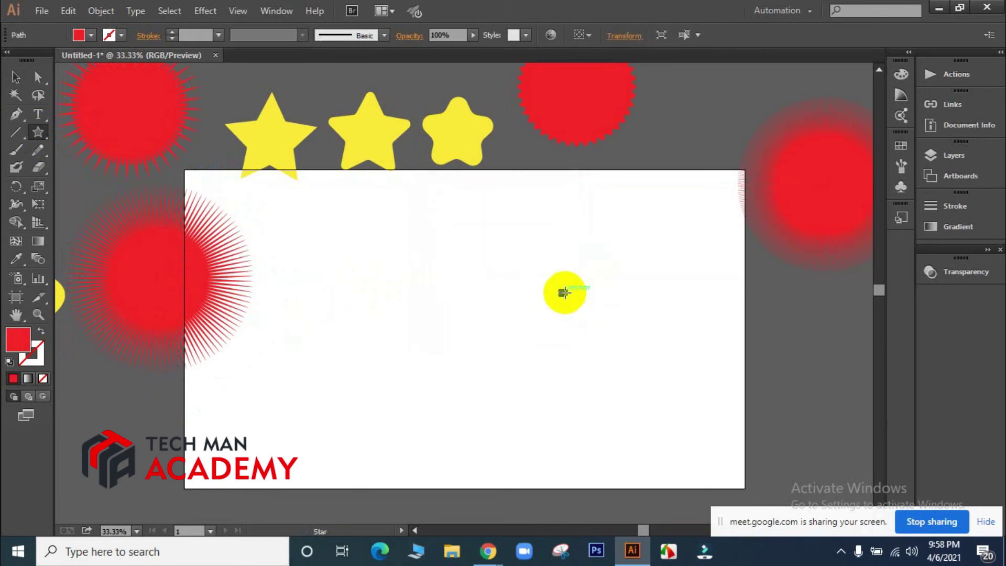
left_click(485, 284)
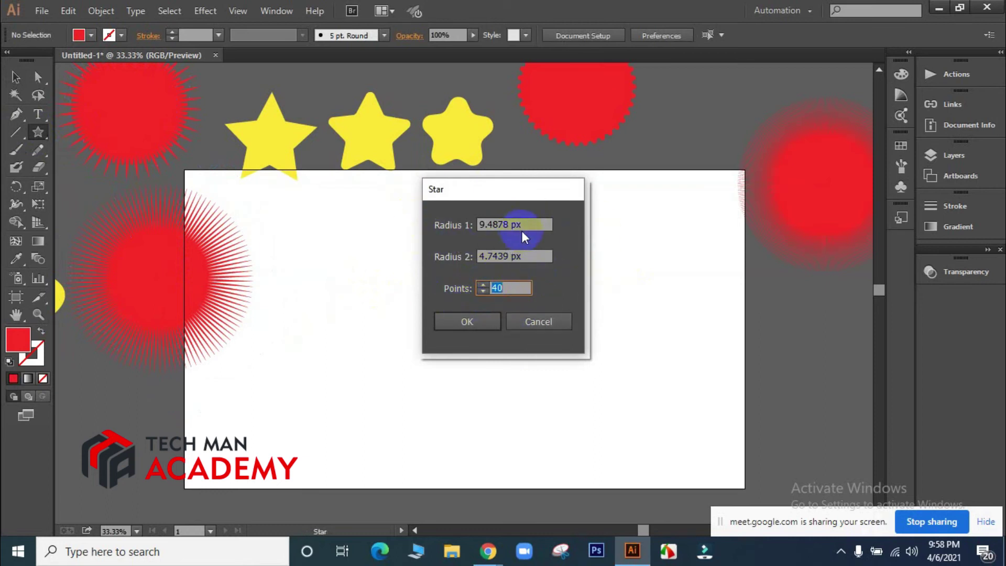
left_click_drag(512, 223, 442, 231)
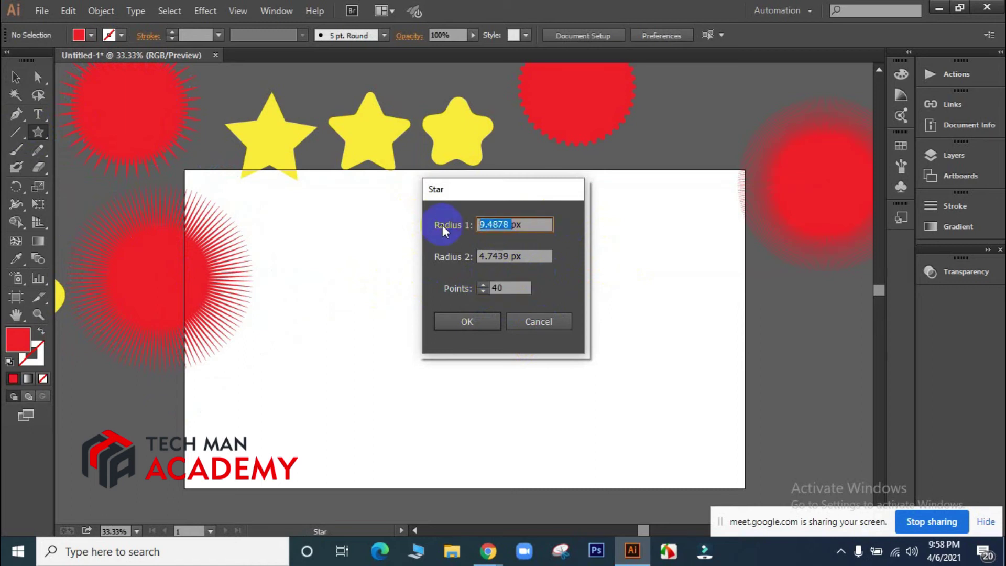
type("3")
left_click_drag(509, 255, 427, 260)
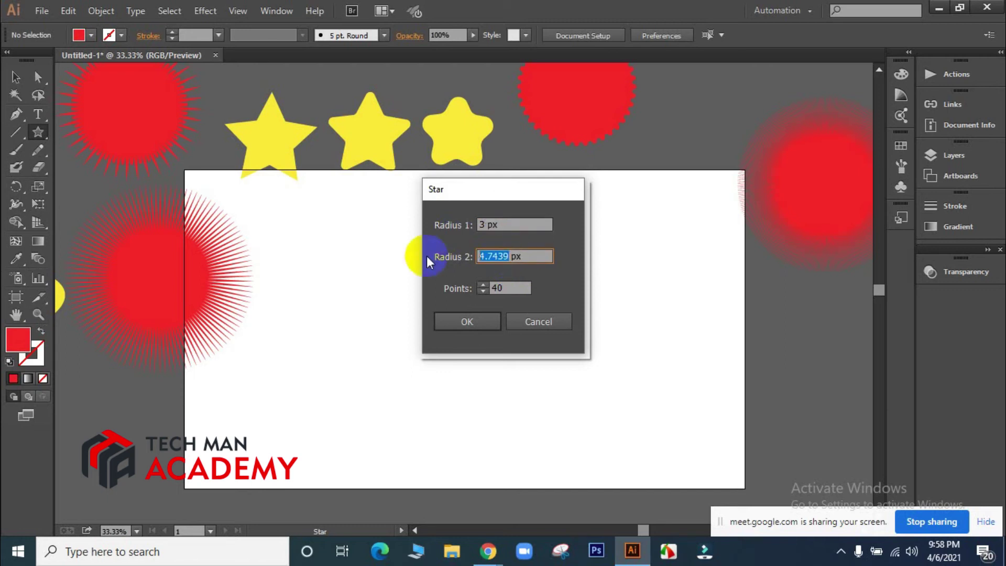
type("8")
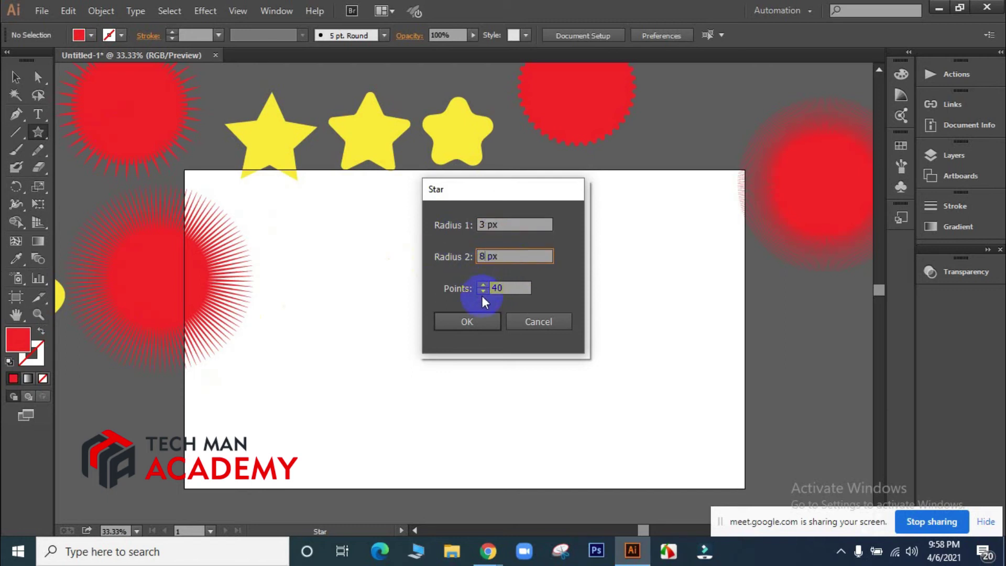
left_click(481, 291)
left_click_drag(518, 290, 462, 287)
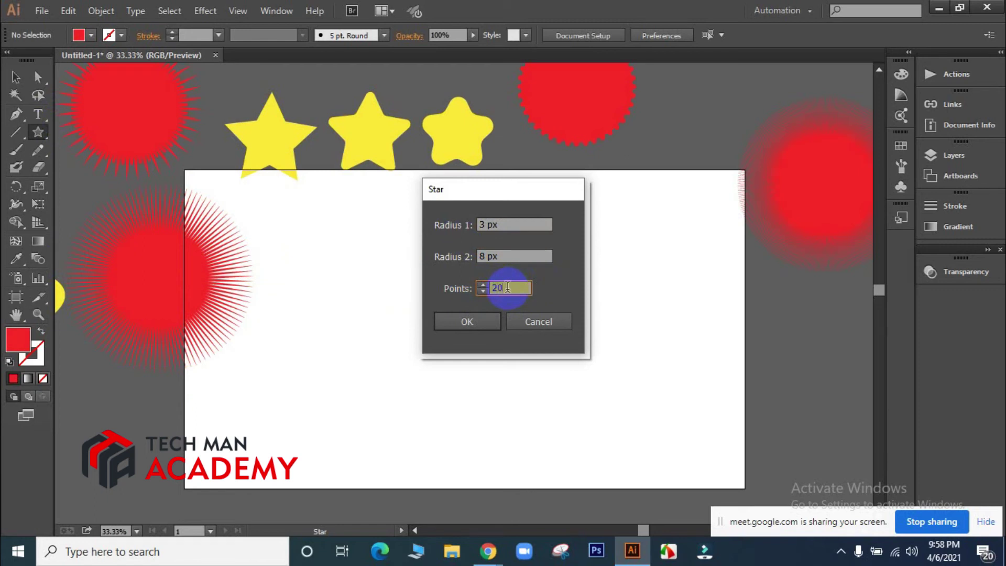
left_click(469, 322)
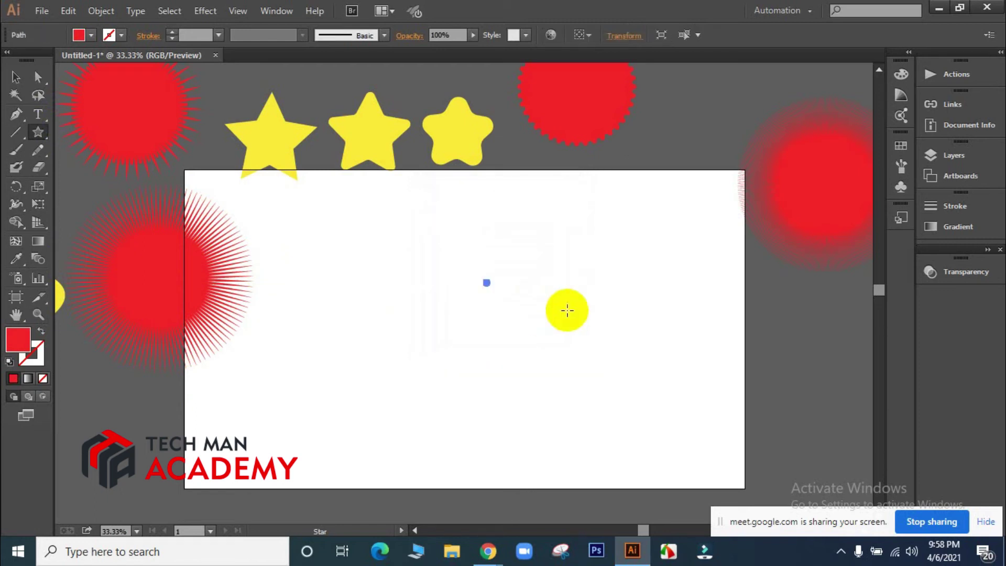
Enlarge the tiny 20-point star proportionally about its centre to nearly a yellow star's size, shift it to the right and deselect it
left_click(18, 77)
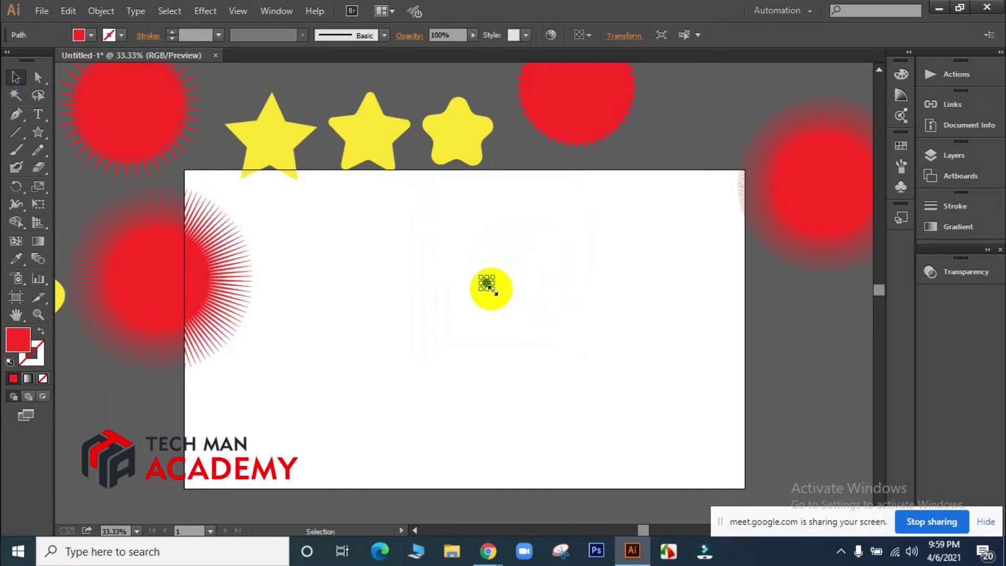
left_click_drag(492, 288, 654, 403)
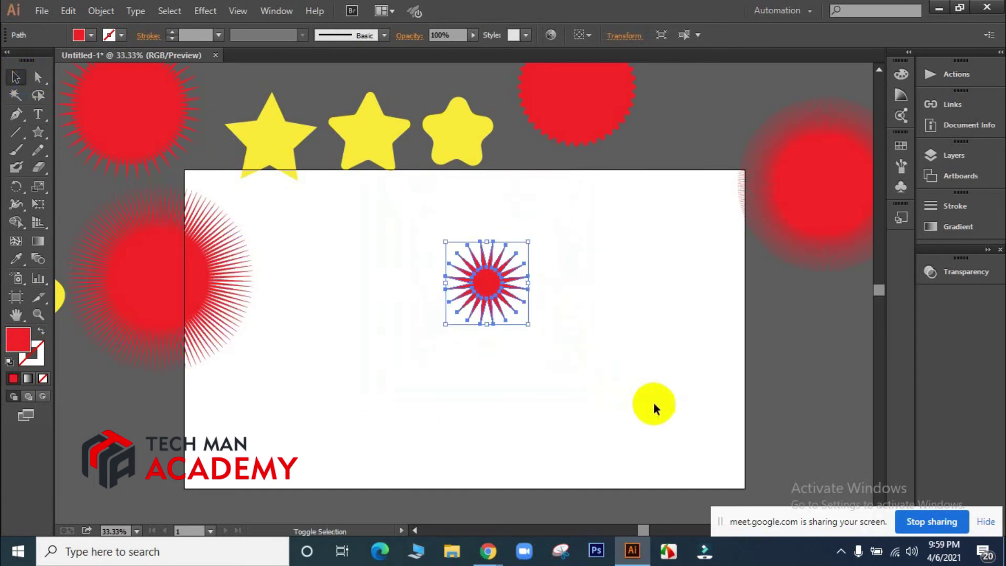
left_click(669, 339)
left_click_drag(489, 293, 565, 304)
left_click(625, 288)
left_click(590, 299)
left_click(621, 297)
left_click(603, 300)
left_click(471, 305)
left_click(635, 261)
scroll(645, 254, "up", 1)
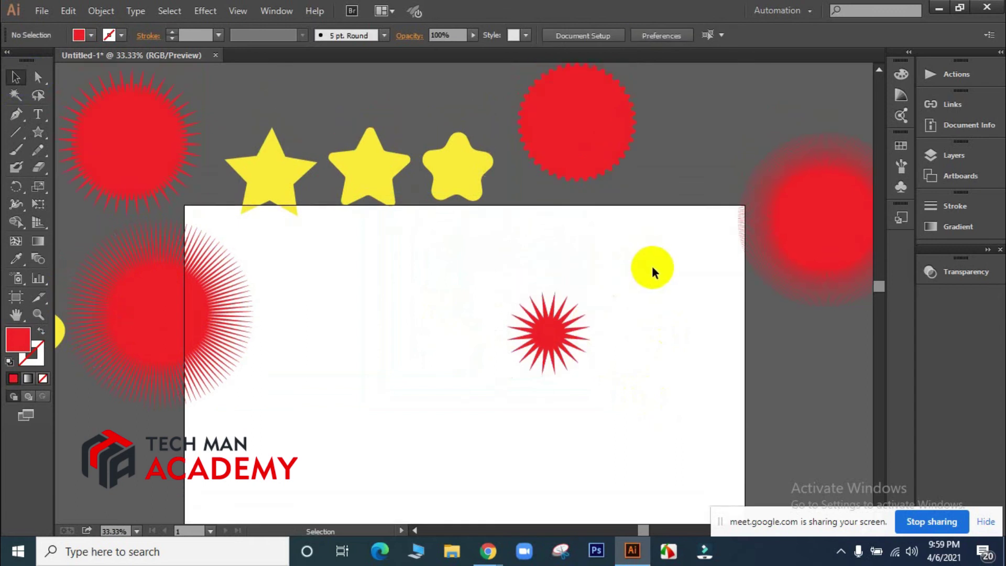
scroll(652, 268, "up", 3)
key("ctrl+0")
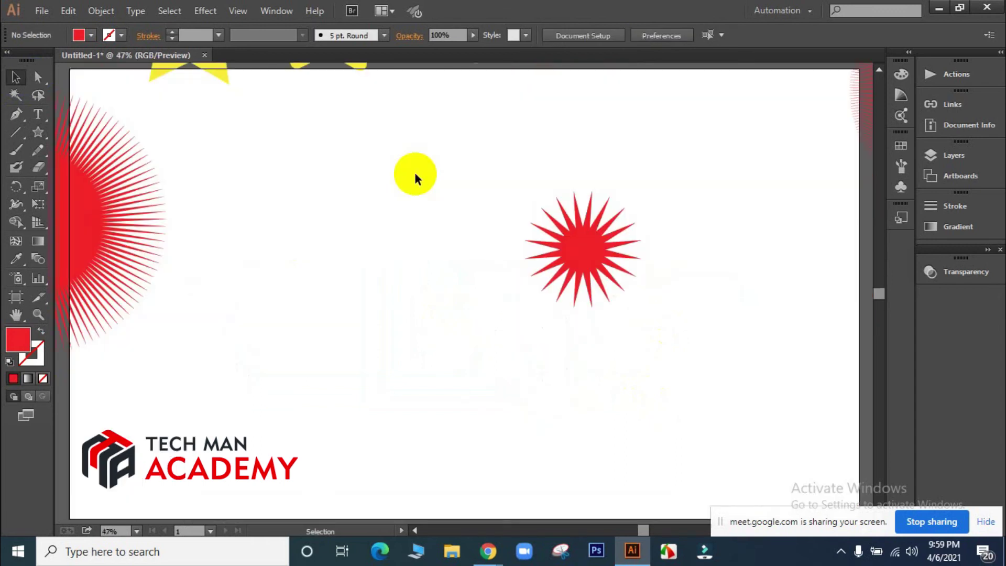
Delete all the stars, bursts and badges and the yellow shapes on and around the artboard, including the small leftover yellow ellipse
key("ctrl+minus")
key("ctrl+minus")
key("ctrl+minus")
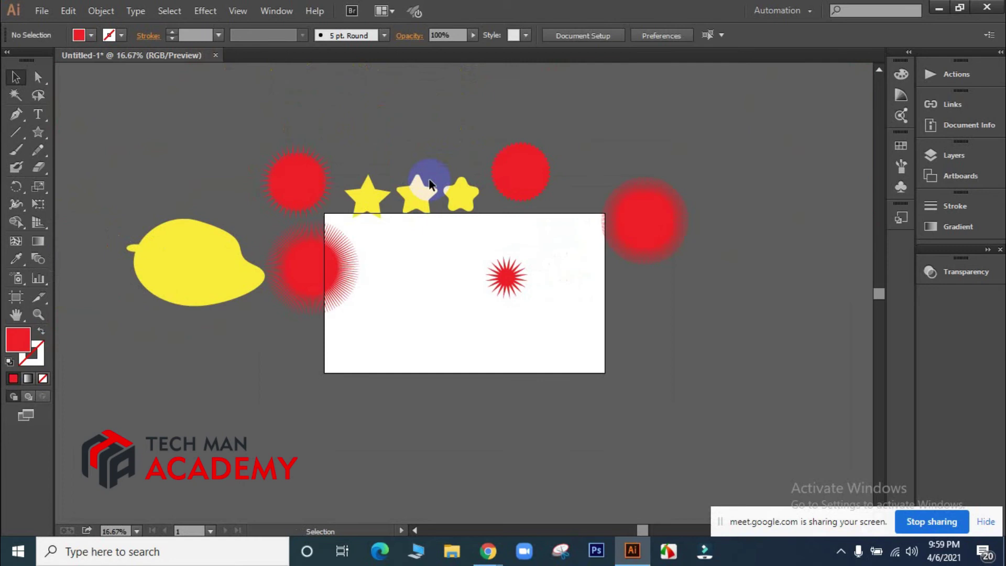
left_click_drag(120, 126, 605, 317)
left_click(606, 316)
left_click_drag(183, 115, 761, 336)
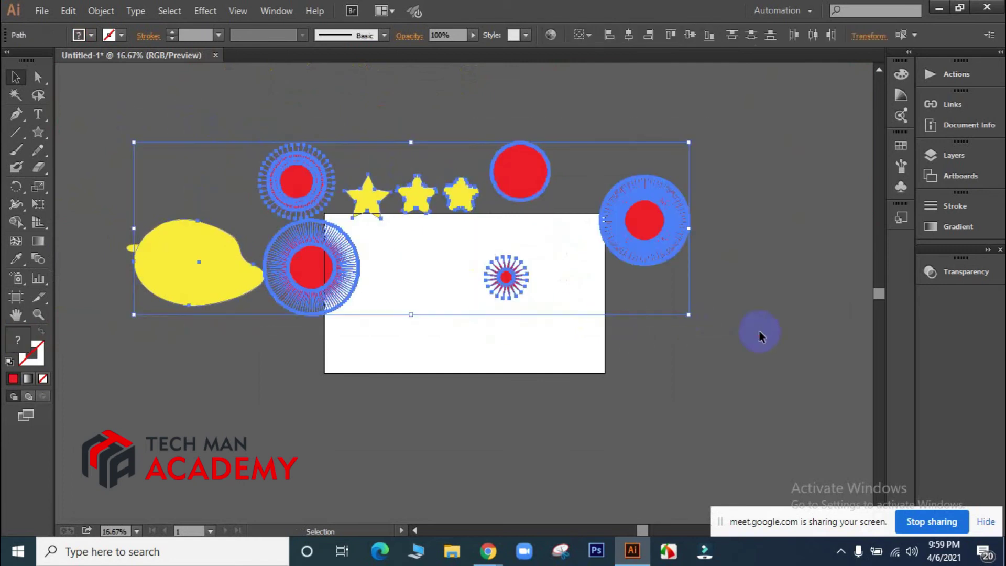
key("Delete")
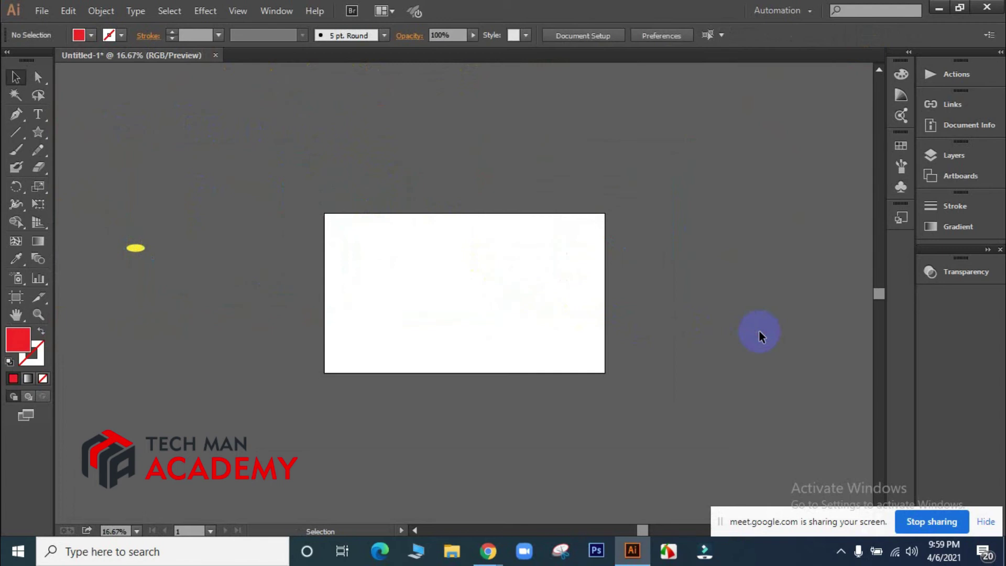
left_click_drag(89, 194, 264, 356)
key("Delete")
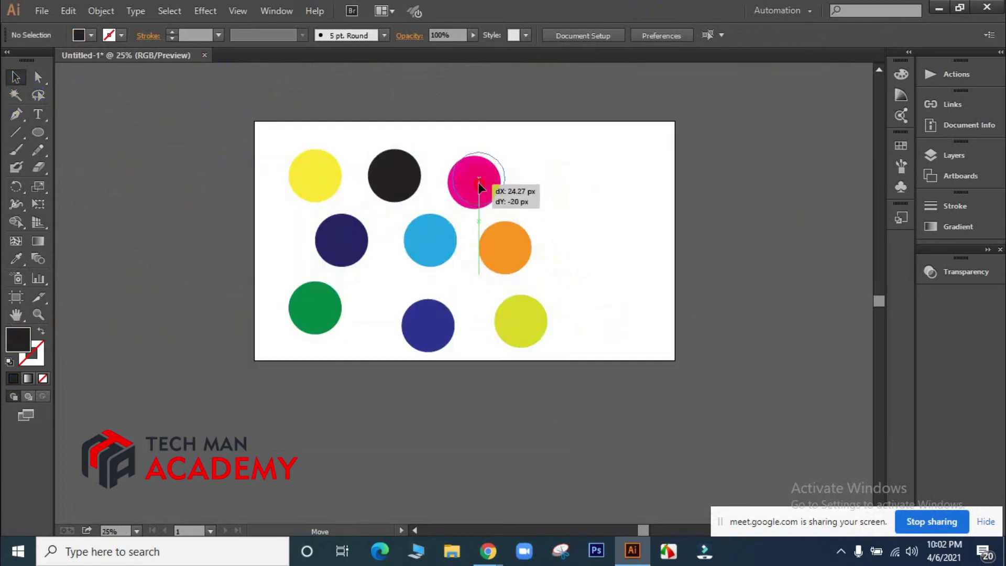
Move the magenta circle slightly up and right, level with the black circle, and deselect it
left_click_drag(472, 175, 478, 176)
left_click(592, 157)
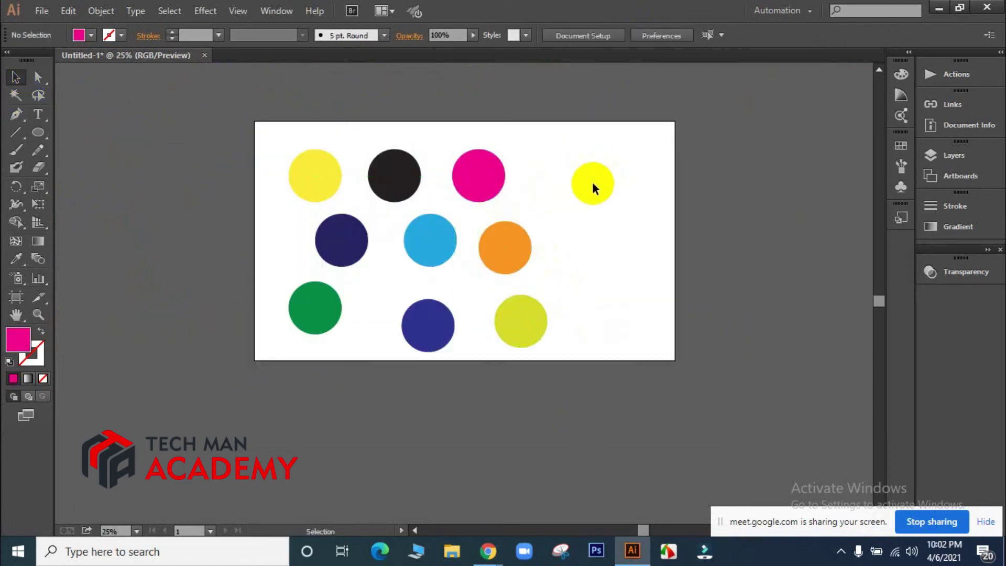
Lasso from the yellow circle through the black, magenta, cyan and orange circles to the lime one, then clear the selection
left_click(39, 96)
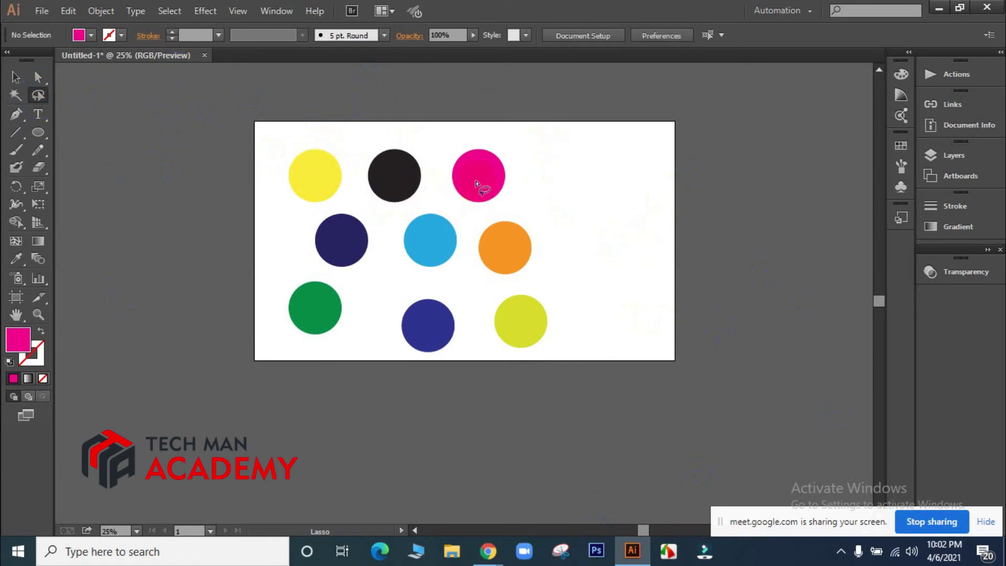
left_click(16, 77)
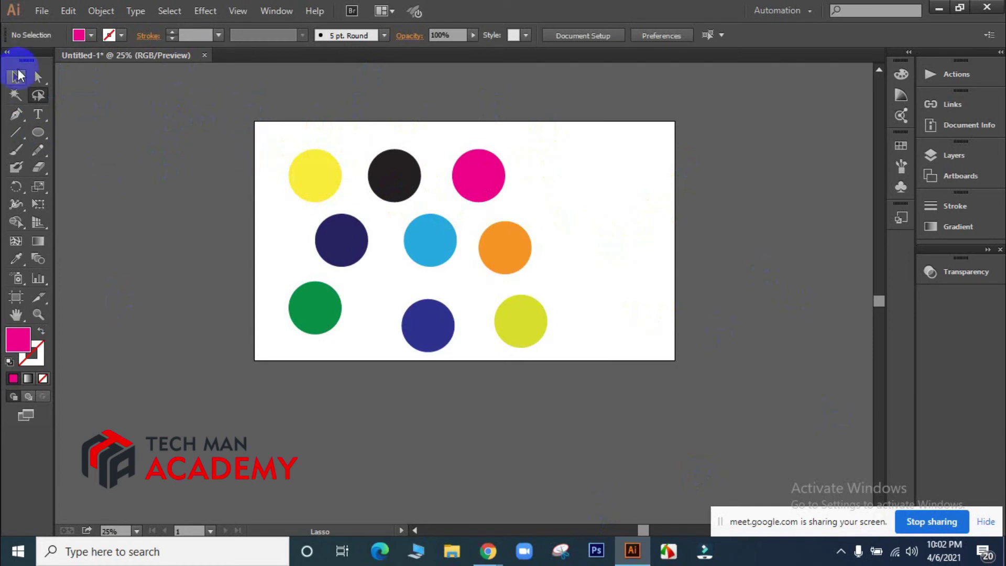
left_click(325, 180)
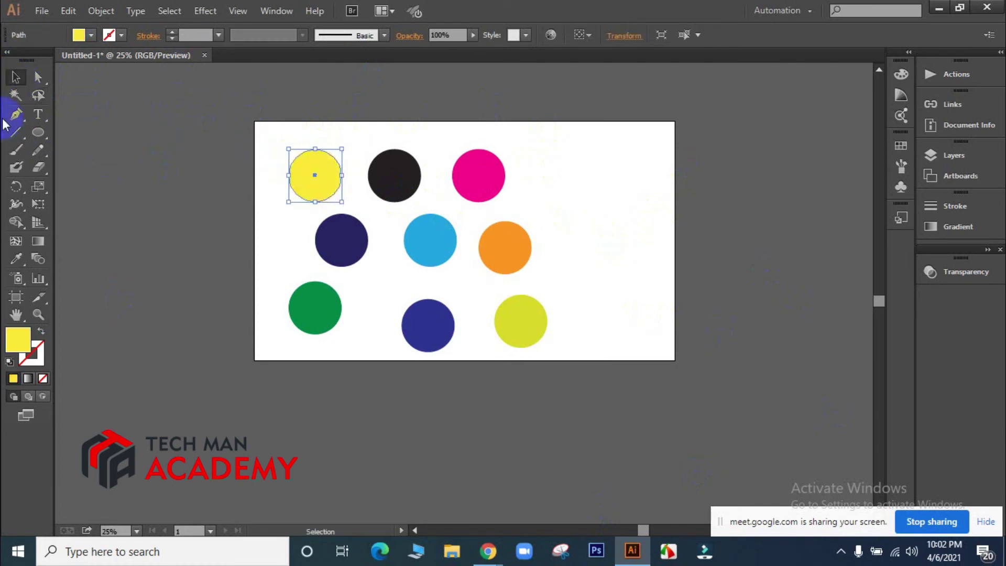
left_click(38, 95)
mouse_move(307, 166)
left_mouse_down()
mouse_move(355, 139)
mouse_move(428, 132)
mouse_move(582, 142)
mouse_move(637, 214)
mouse_move(662, 318)
mouse_move(627, 372)
mouse_move(570, 369)
mouse_move(532, 333)
left_mouse_up()
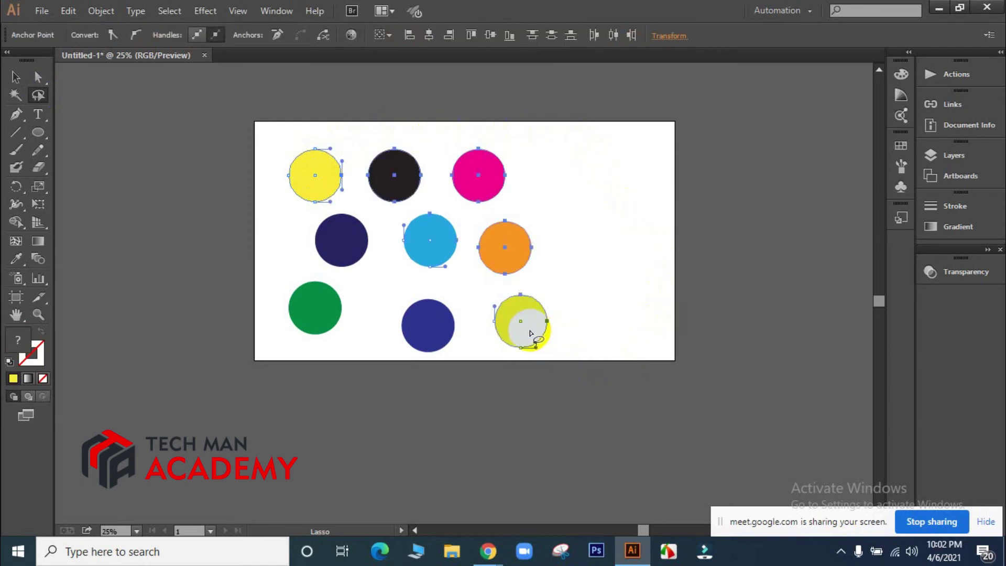
left_click(613, 304)
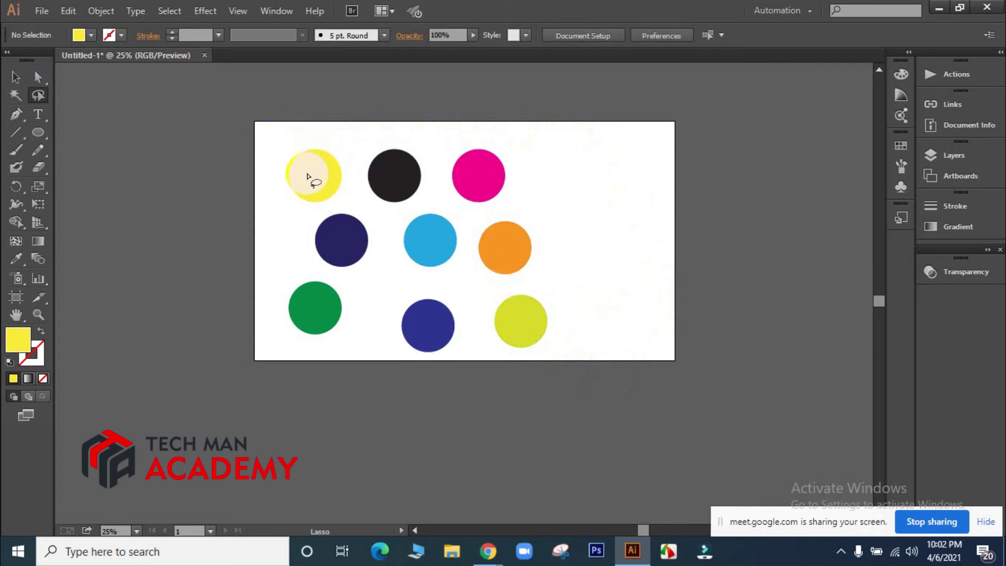
Practise lassoing from the yellow circle to the navy one and across to the magenta circle, then clear the selection
left_click(16, 77)
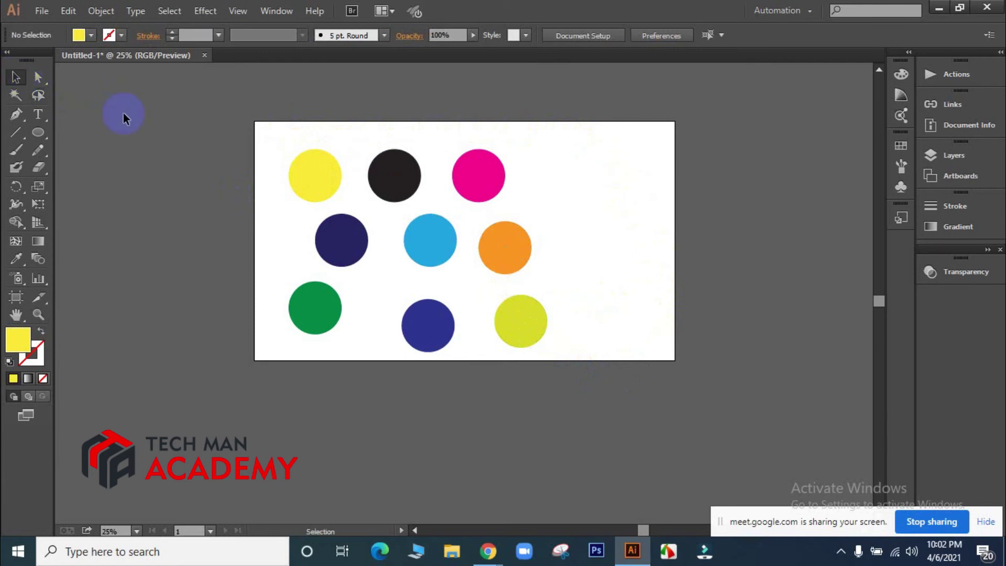
left_click(330, 172)
left_click(38, 96)
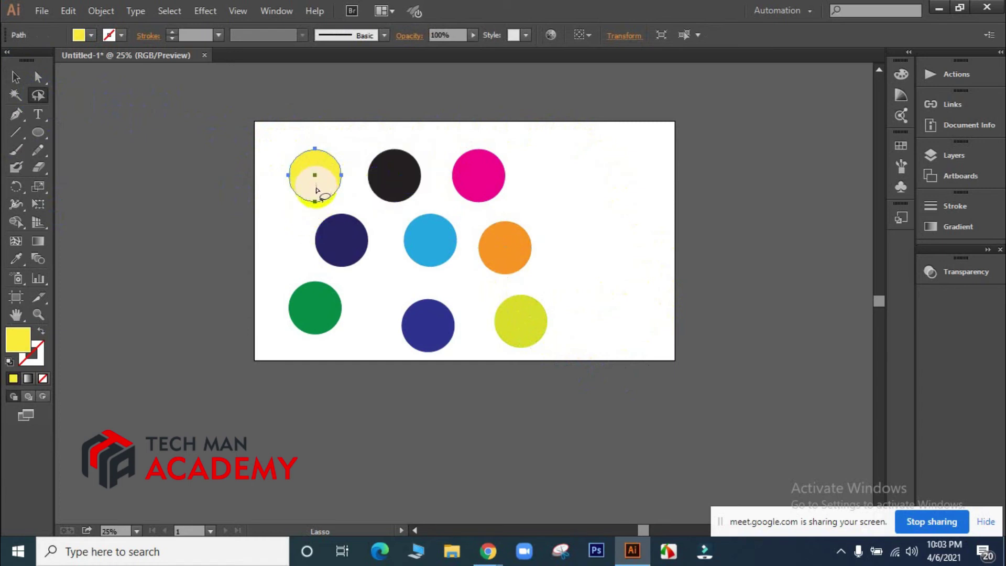
left_click_drag(316, 189, 337, 236)
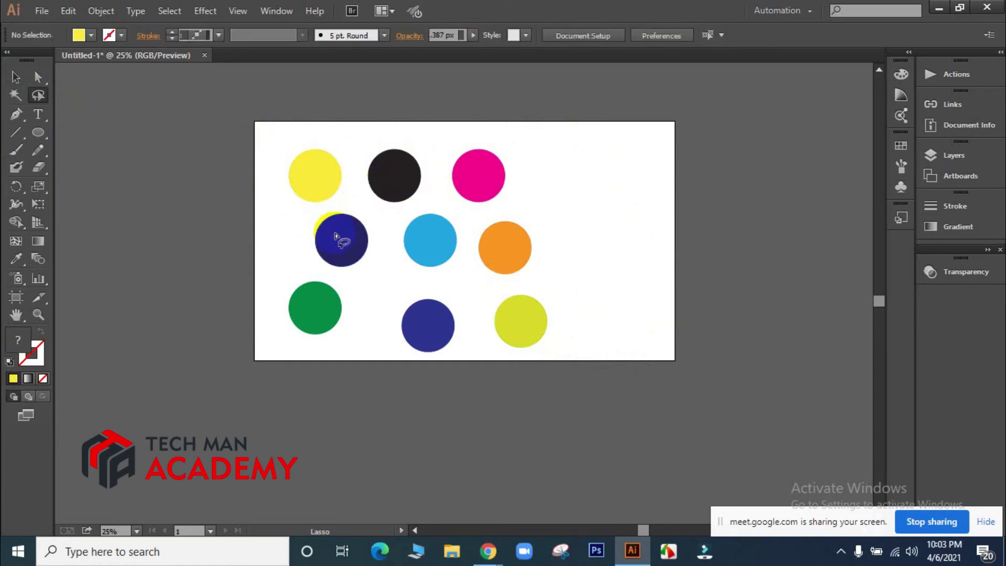
mouse_move(316, 182)
left_mouse_down()
mouse_move(337, 239)
mouse_move(409, 253)
mouse_move(452, 248)
mouse_move(476, 180)
left_mouse_up()
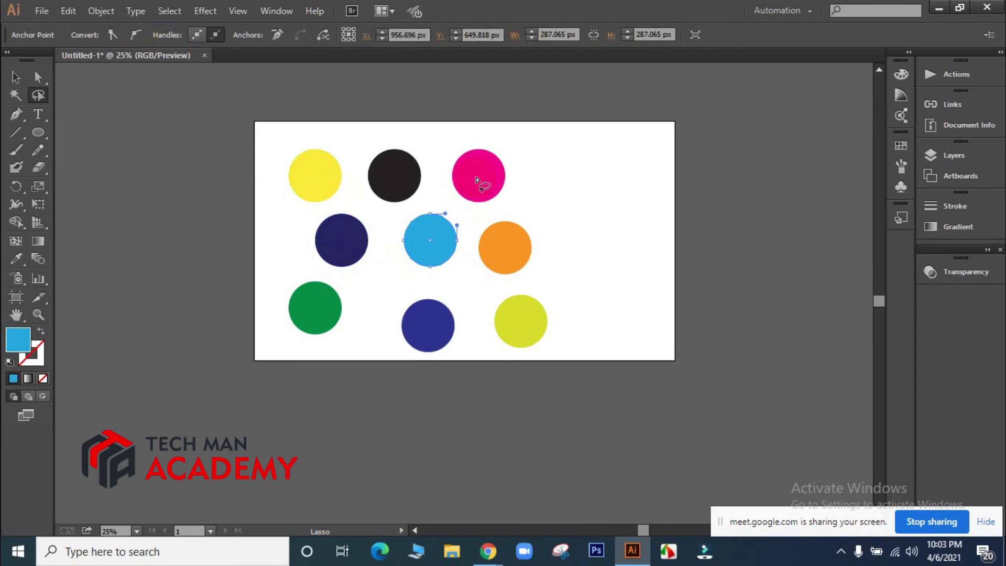
mouse_move(305, 172)
left_mouse_down()
mouse_move(325, 226)
mouse_move(348, 242)
mouse_move(433, 244)
mouse_move(457, 230)
mouse_move(484, 185)
left_mouse_up()
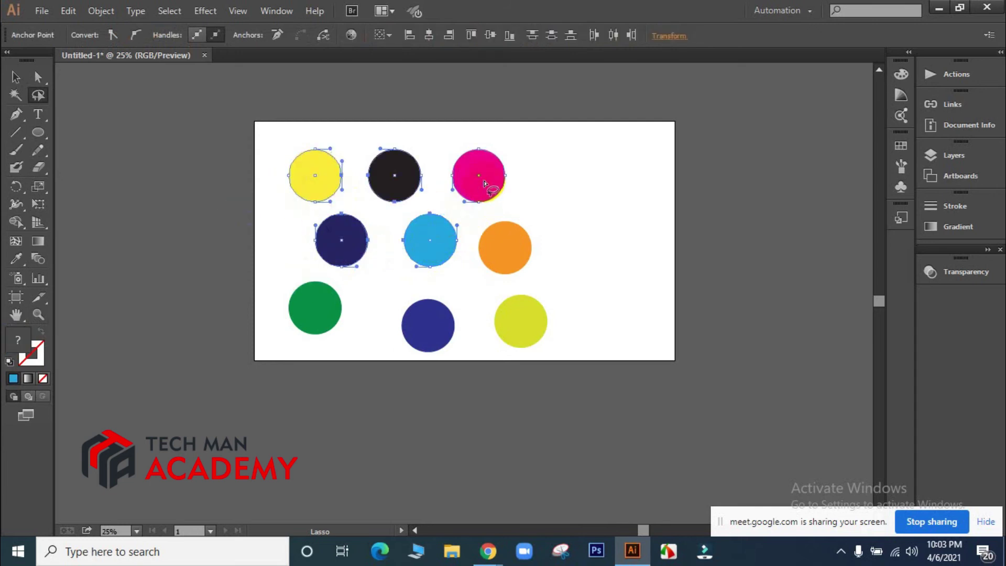
left_click(550, 192)
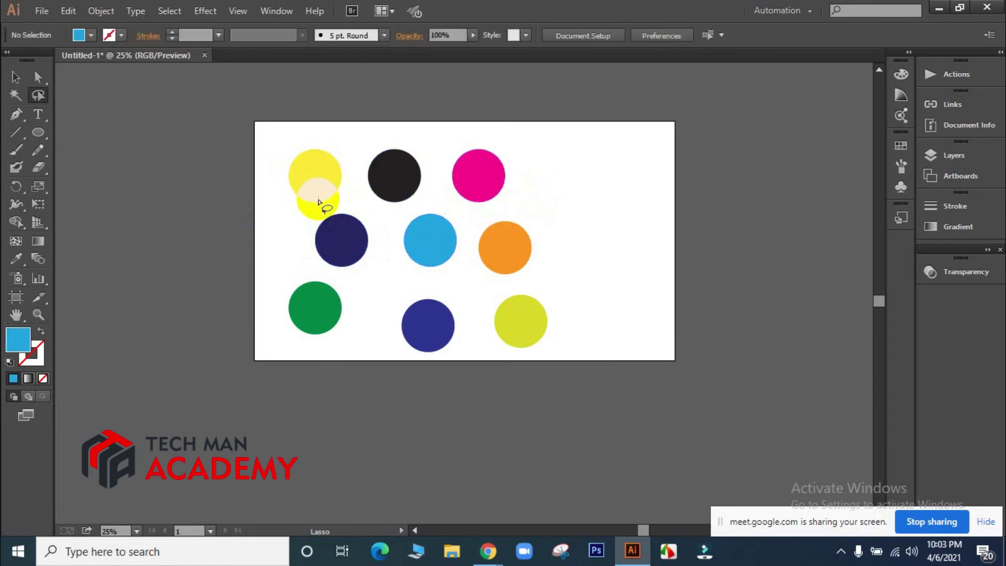
Lasso the yellow and navy circles, then the navy and lower blue circles, and undo the magenta circle's move
left_click_drag(311, 180, 337, 237)
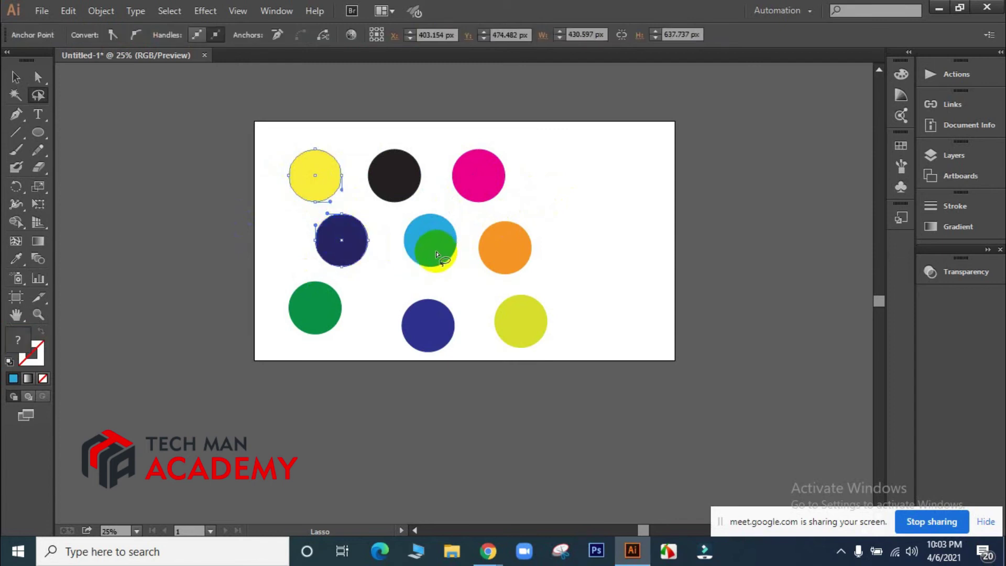
left_click_drag(355, 253, 422, 328)
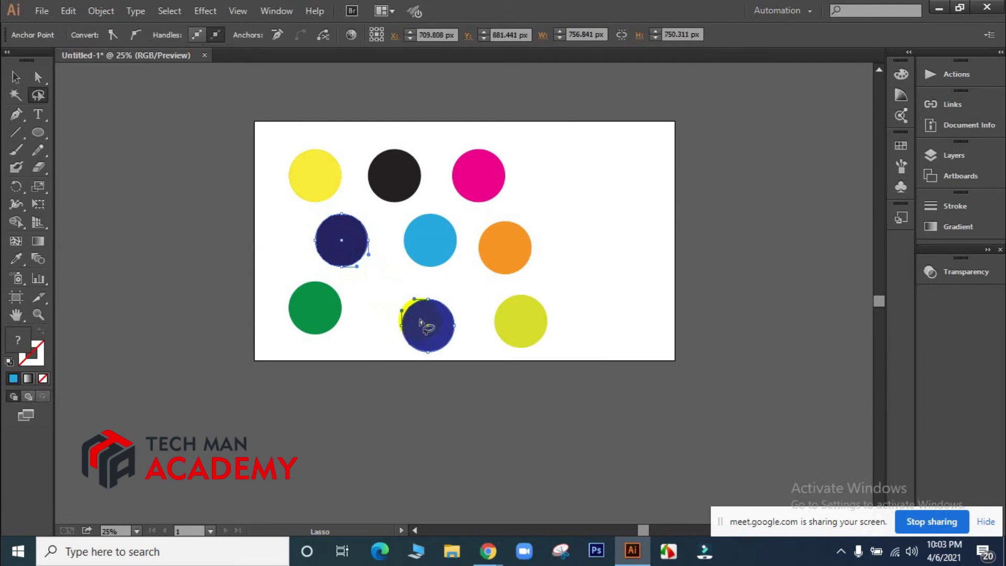
key("ctrl+z")
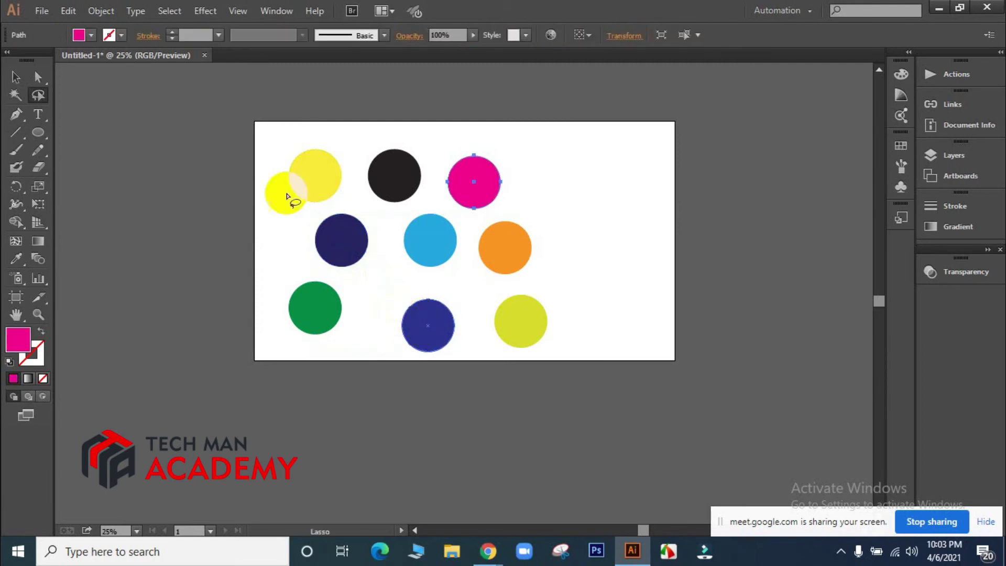
Try lassoing from the yellow circle to the navy one again, then select the yellow circle with the Selection tool
left_click_drag(307, 175, 340, 238)
left_click_drag(316, 175, 347, 253)
left_click_drag(308, 171, 310, 180)
left_click(16, 77)
left_click_drag(276, 146, 330, 221)
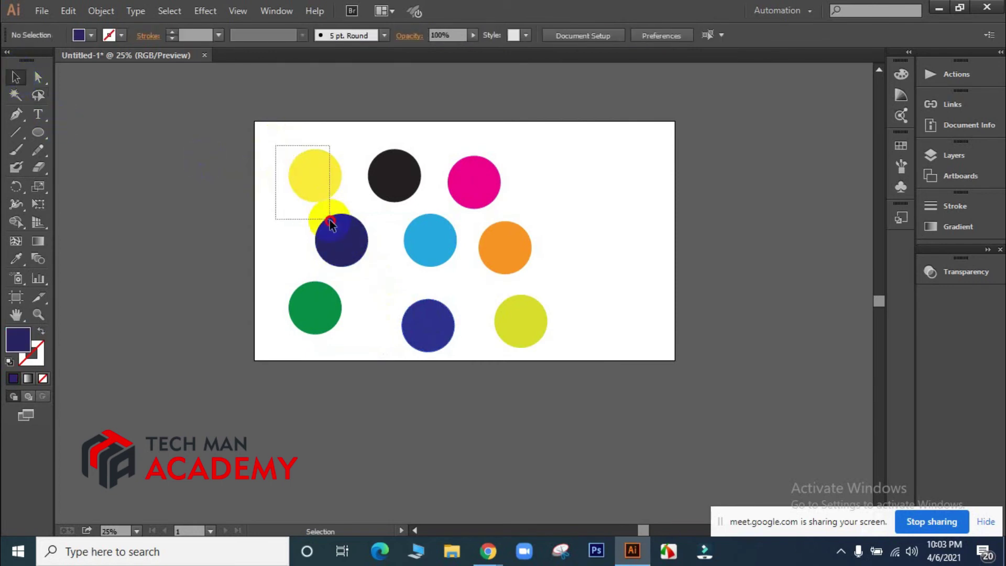
left_click_drag(328, 187, 329, 187)
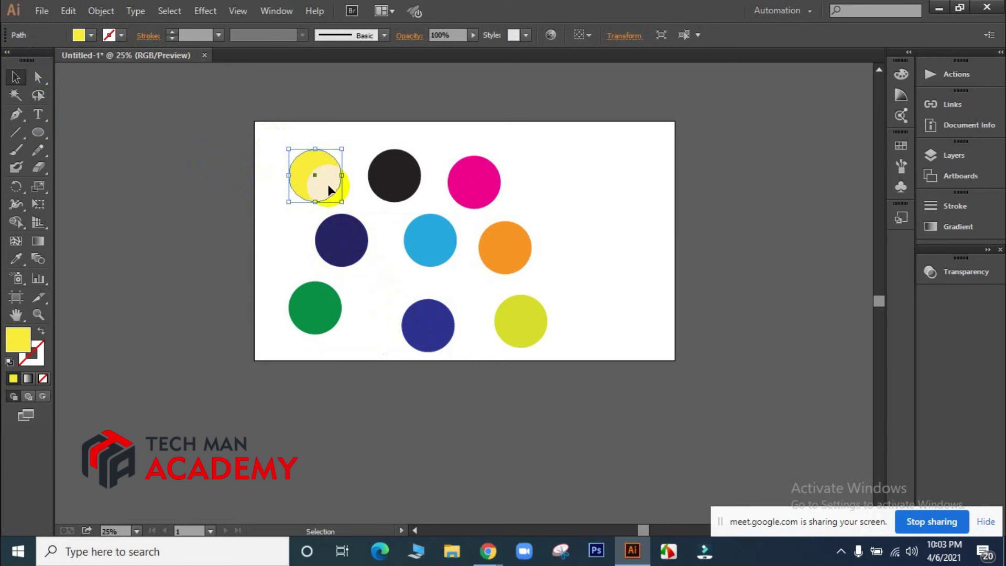
Lasso a freehand path through the yellow, navy, lower blue, lime and orange circles, skipping the others
left_click(39, 95)
mouse_move(319, 181)
left_mouse_down()
mouse_move(345, 244)
mouse_move(418, 332)
left_mouse_up()
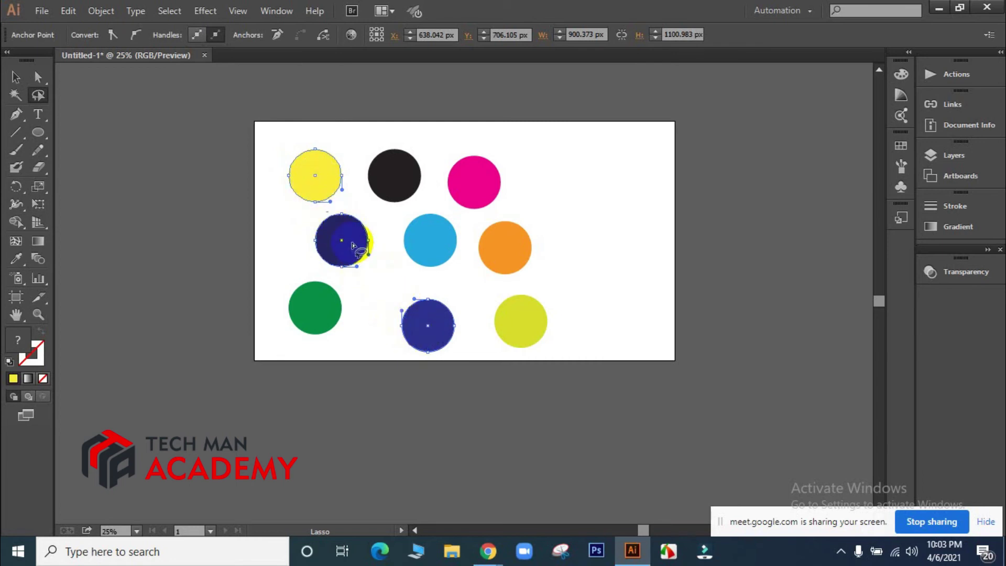
mouse_move(442, 334)
left_mouse_down()
mouse_move(529, 324)
mouse_move(516, 249)
left_mouse_up()
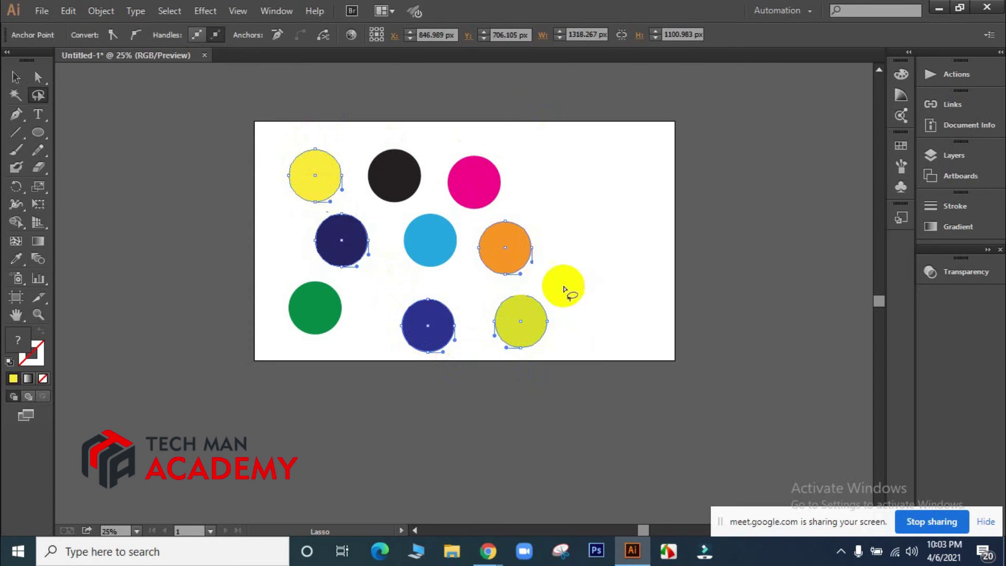
Switch to the Google Meet call in Chrome to check the meeting, then return to Illustrator
left_click(491, 555)
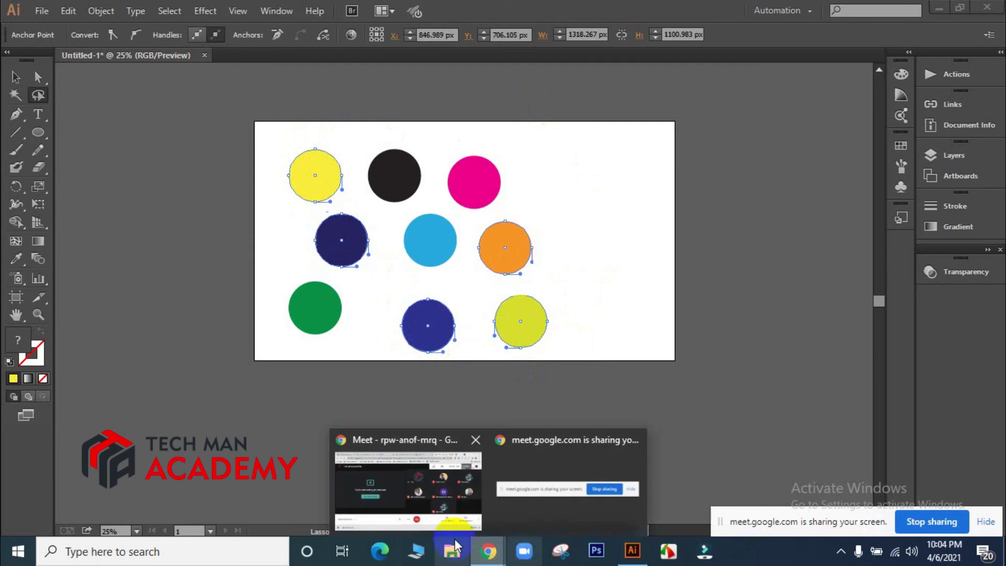
left_click(422, 501)
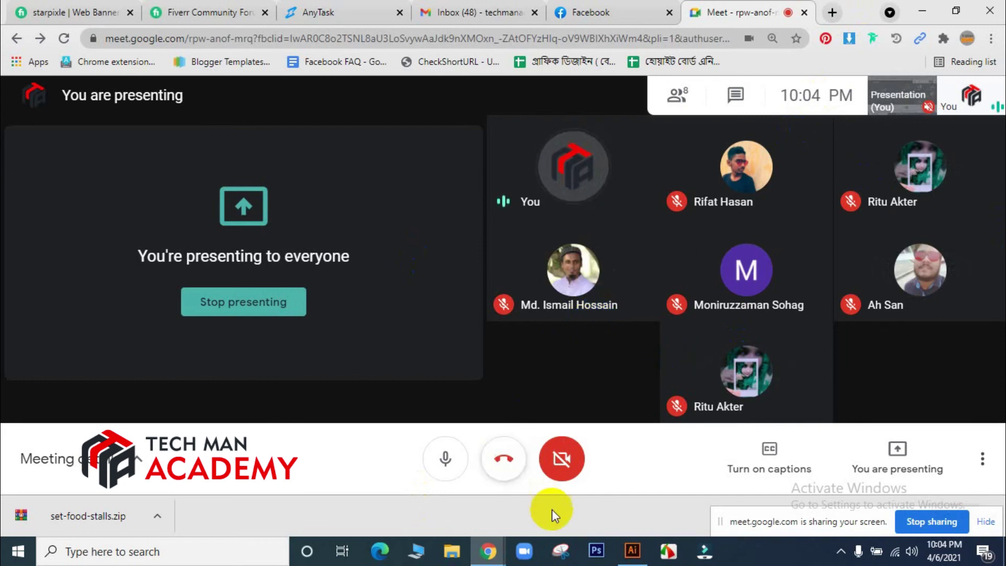
left_click(633, 551)
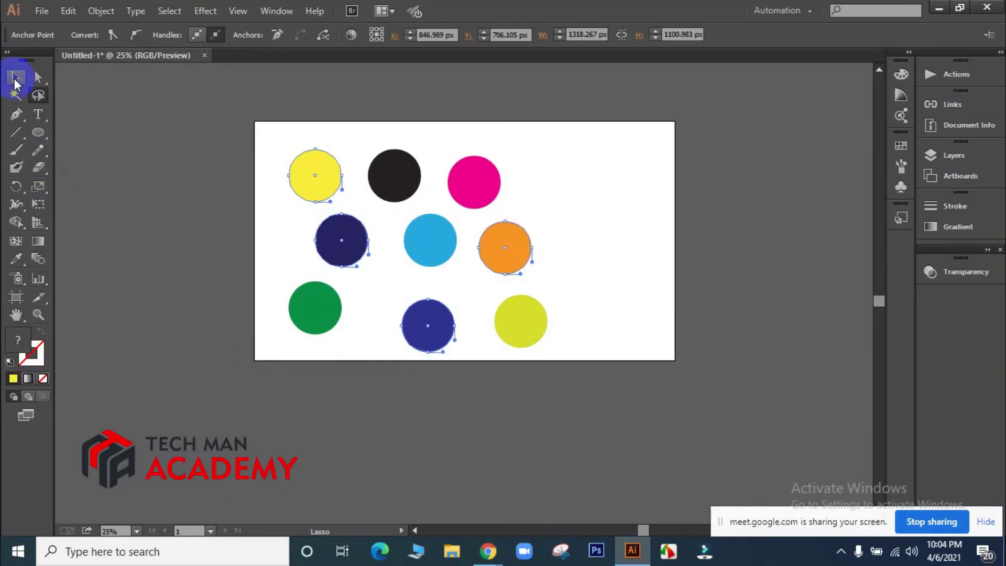
Clear the lasso selection, marquee-select the circles with the Selection tool for comparison, and deselect them
left_click(16, 77)
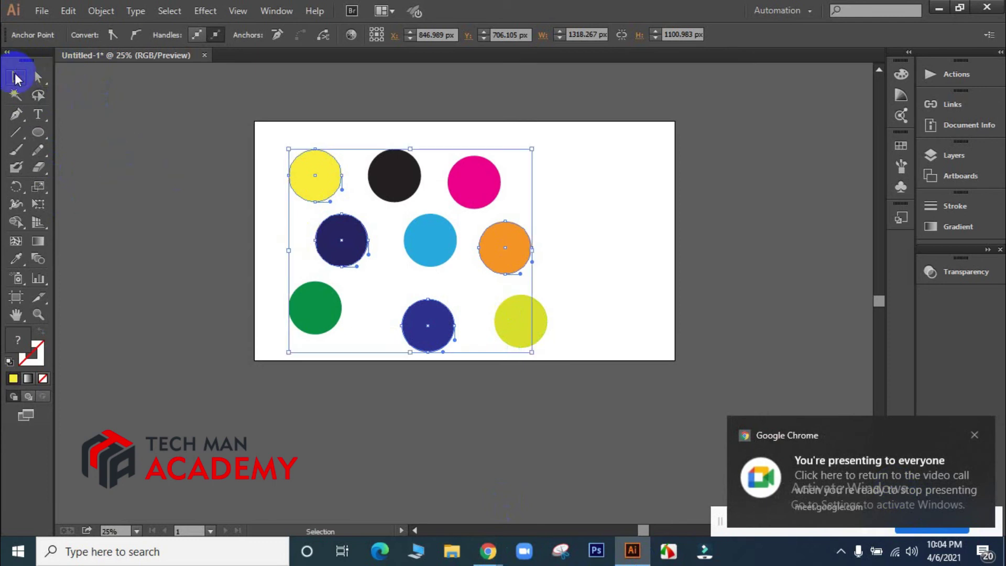
left_click(221, 155)
left_click_drag(275, 164, 541, 336)
left_click(738, 317)
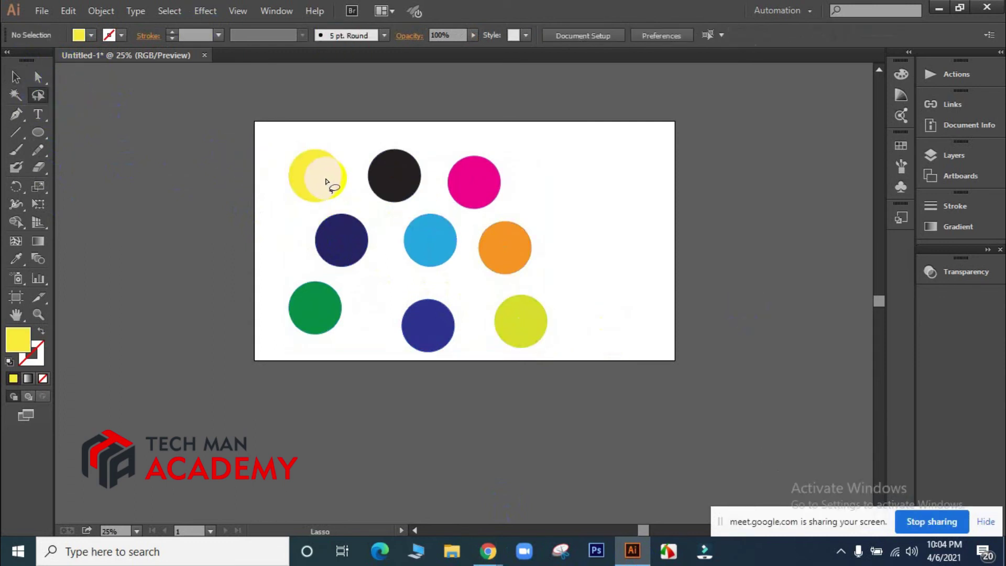
Lasso the yellow, navy, cyan, lower blue and lime circles, deselect, then lasso a zigzag through yellow, green, cyan and lime
mouse_move(321, 176)
left_mouse_down()
mouse_move(338, 236)
mouse_move(407, 318)
mouse_move(429, 331)
mouse_move(526, 332)
left_mouse_up()
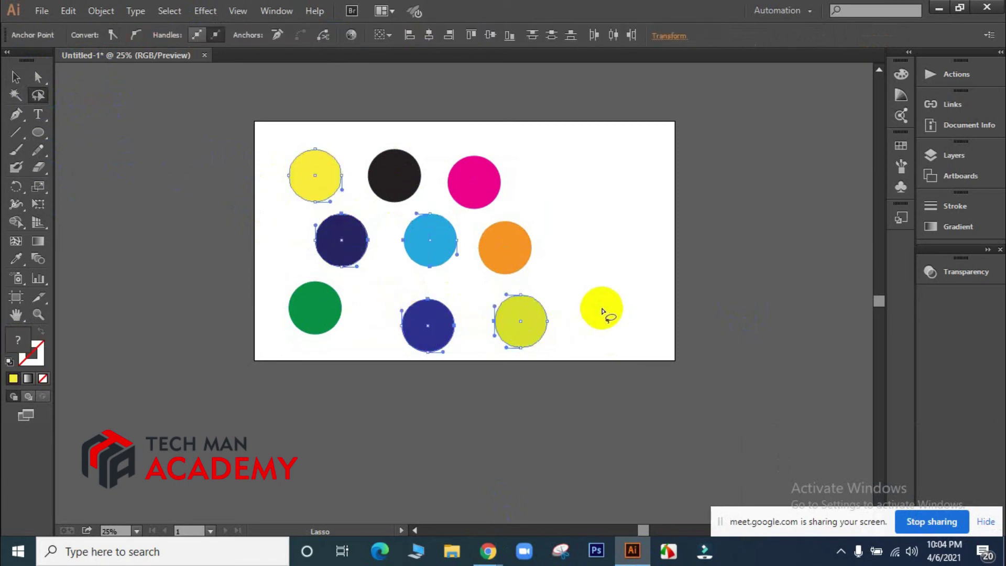
left_click(602, 309)
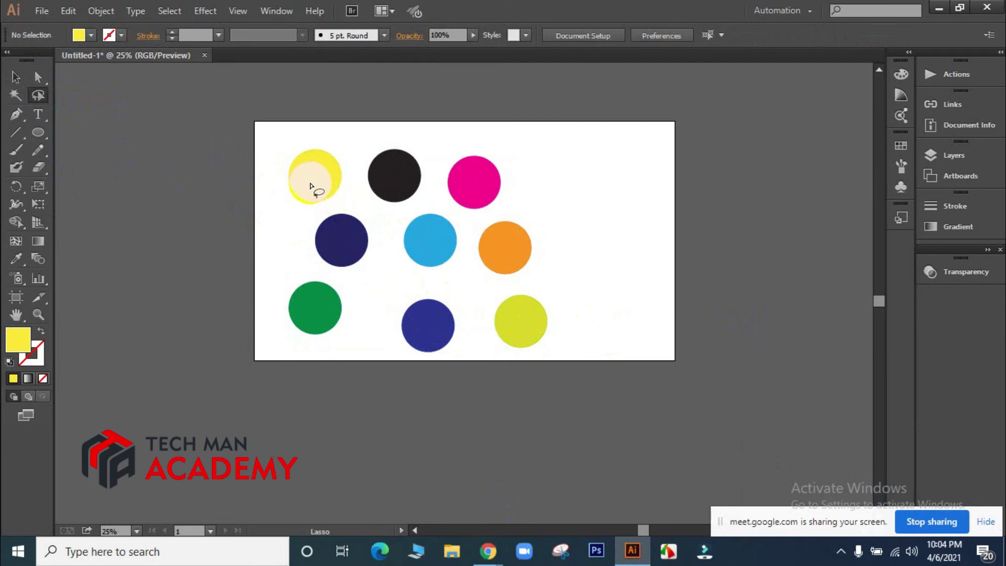
mouse_move(310, 183)
left_mouse_down()
mouse_move(305, 274)
mouse_move(317, 307)
left_mouse_up()
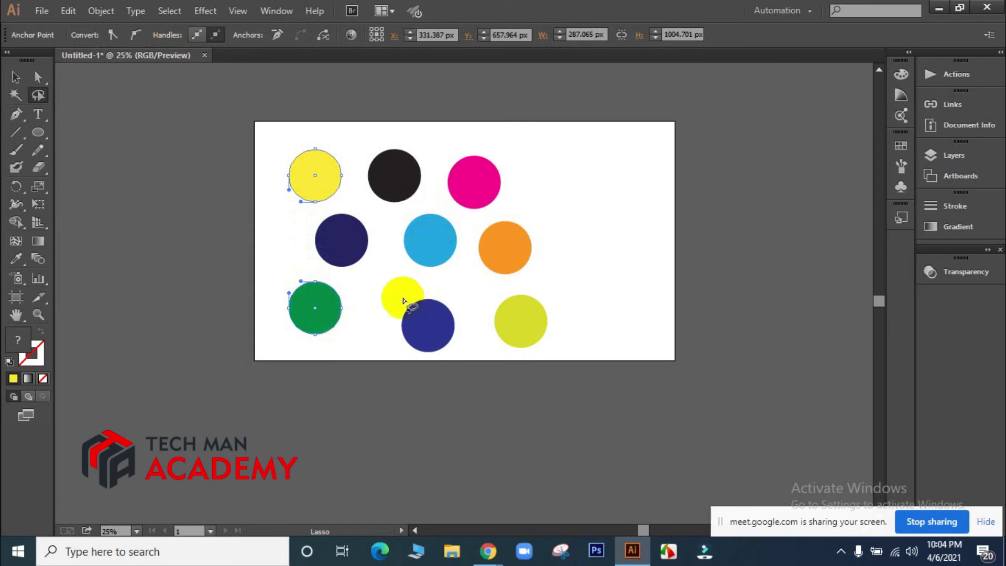
left_click_drag(322, 306, 430, 246)
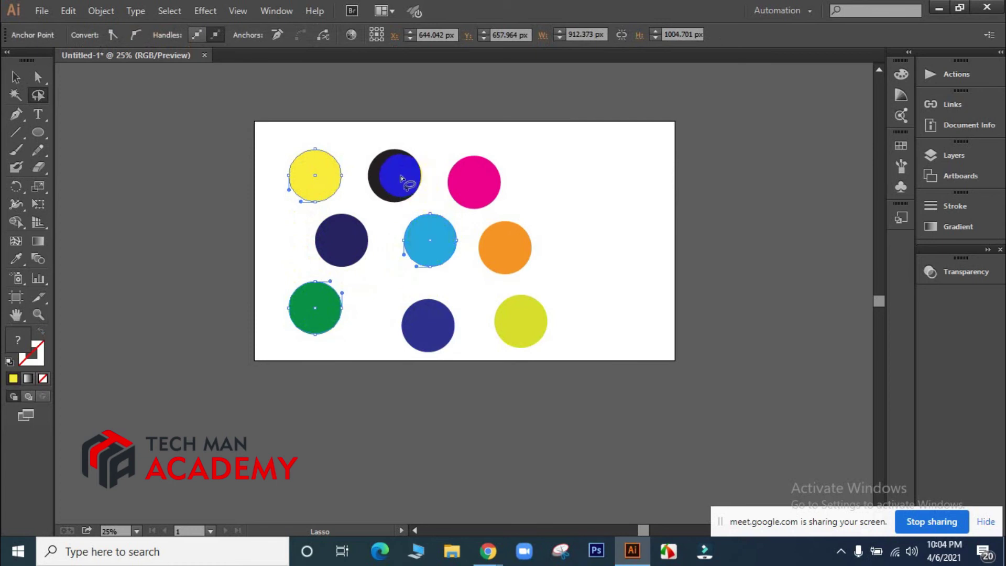
left_click_drag(436, 243, 514, 330)
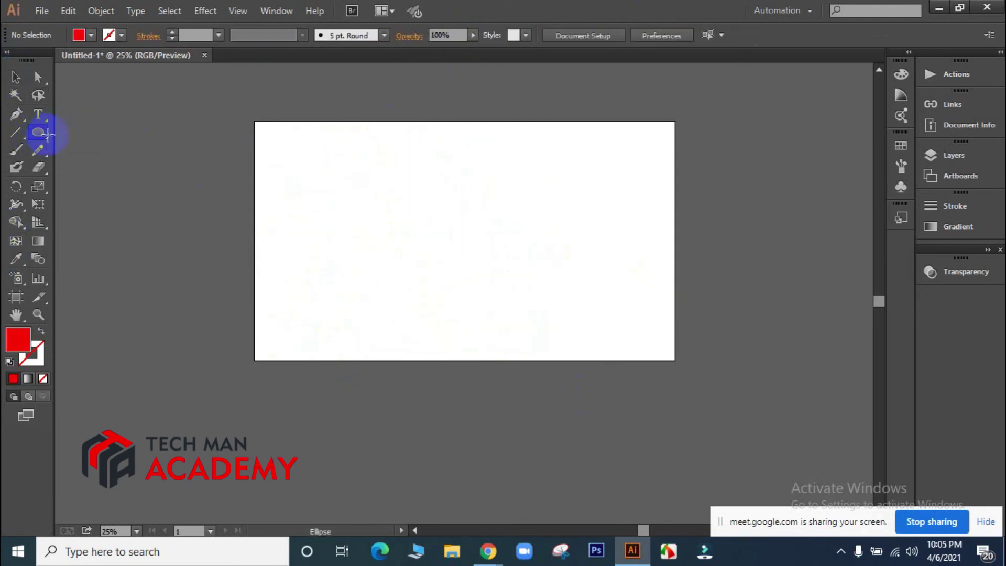
Draw a red rectangle about 127 px wide and 1300 px tall along the artboard's left edge
left_click_drag(39, 134, 87, 131)
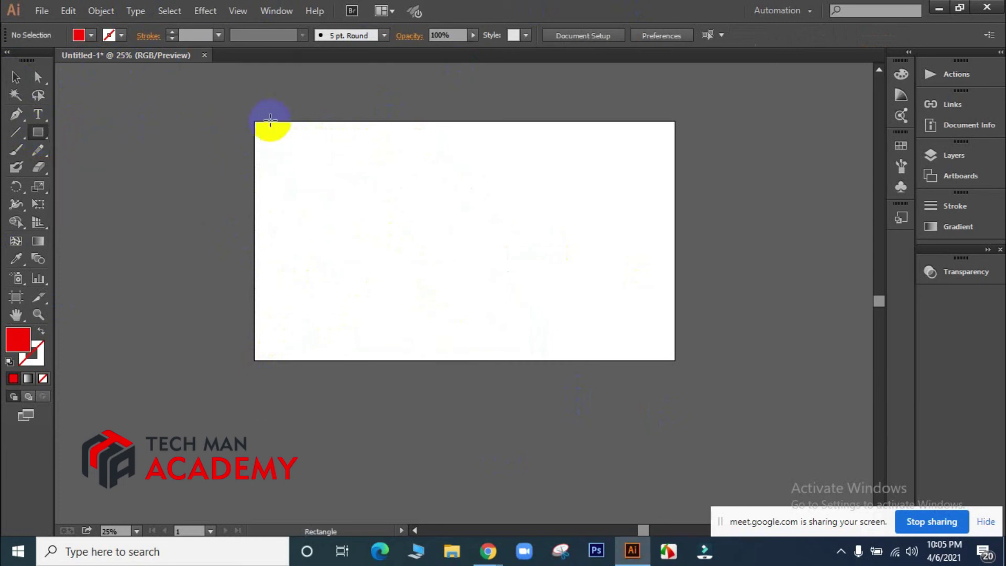
left_click_drag(255, 121, 278, 361)
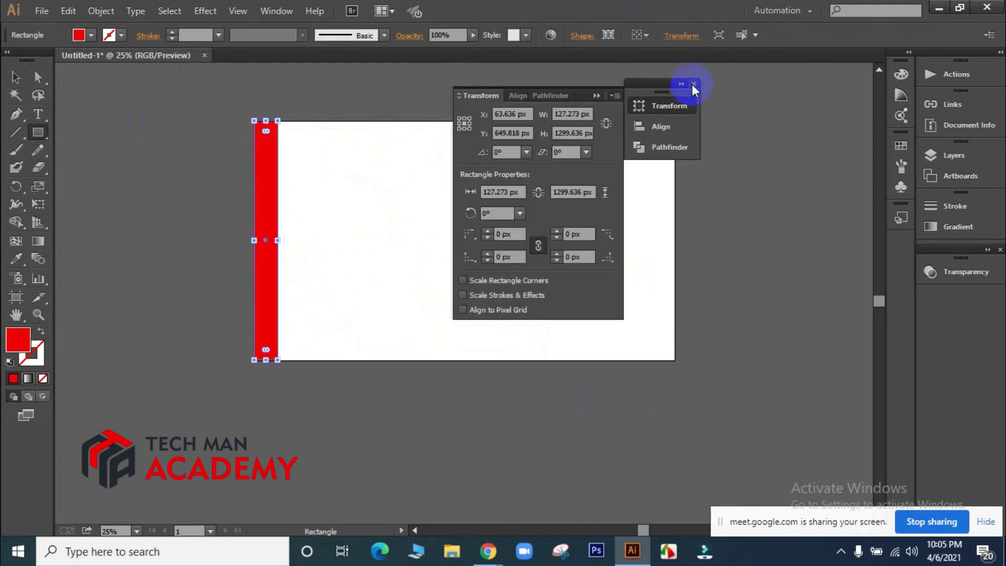
Close the floating Transform panel and duplicate the red rectangle 127.27 px to its right, edge to edge
left_click(693, 84)
left_click(17, 83)
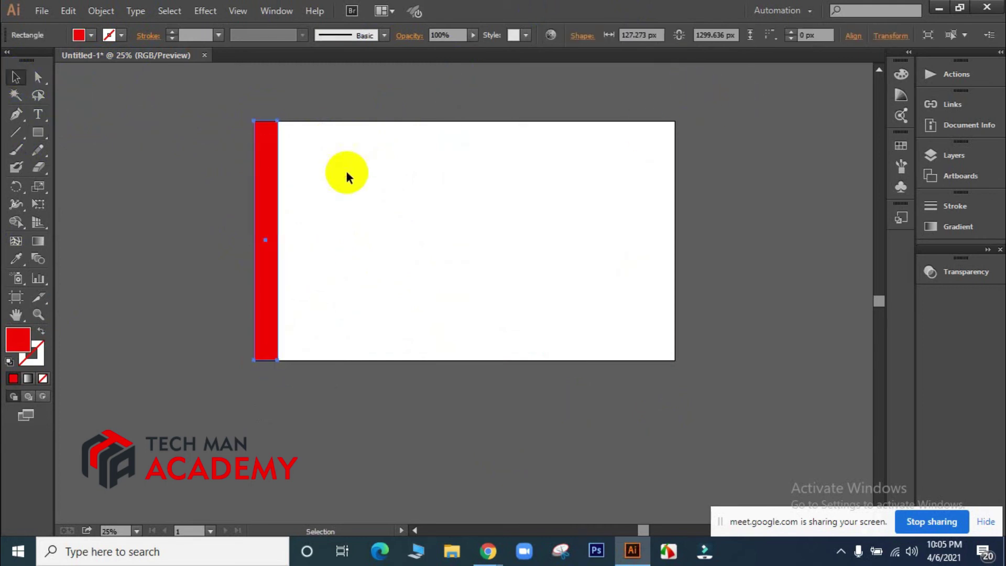
left_click(346, 173)
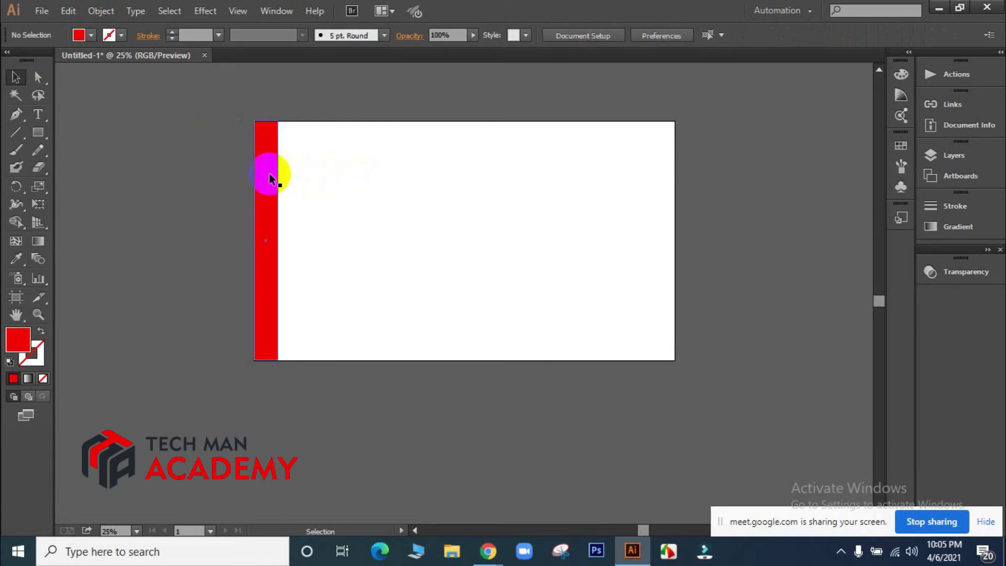
left_click_drag(269, 176, 294, 177)
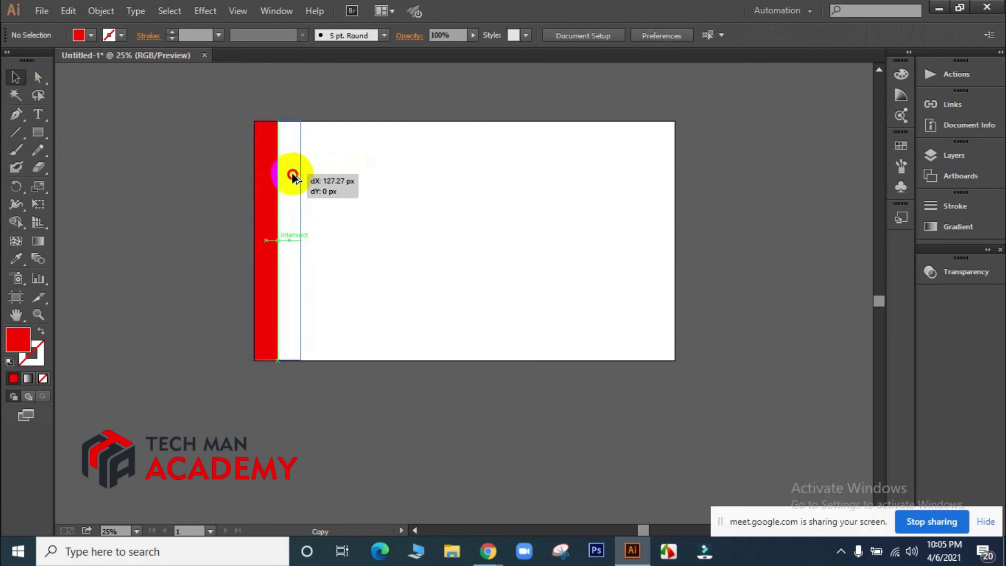
left_click_drag(293, 176, 293, 176)
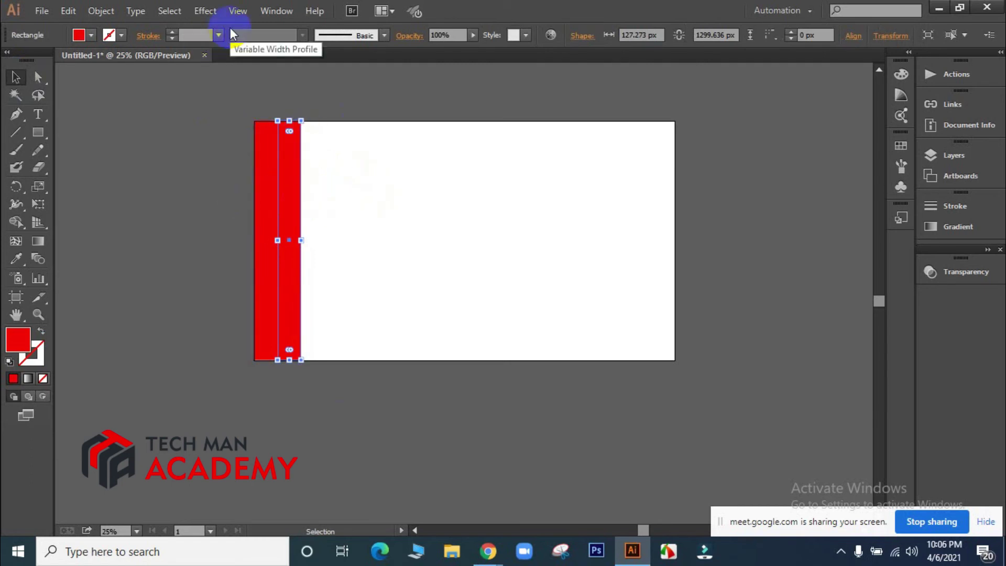
Fill the duplicated rectangle with CMYK Yellow and deselect it
left_click(90, 35)
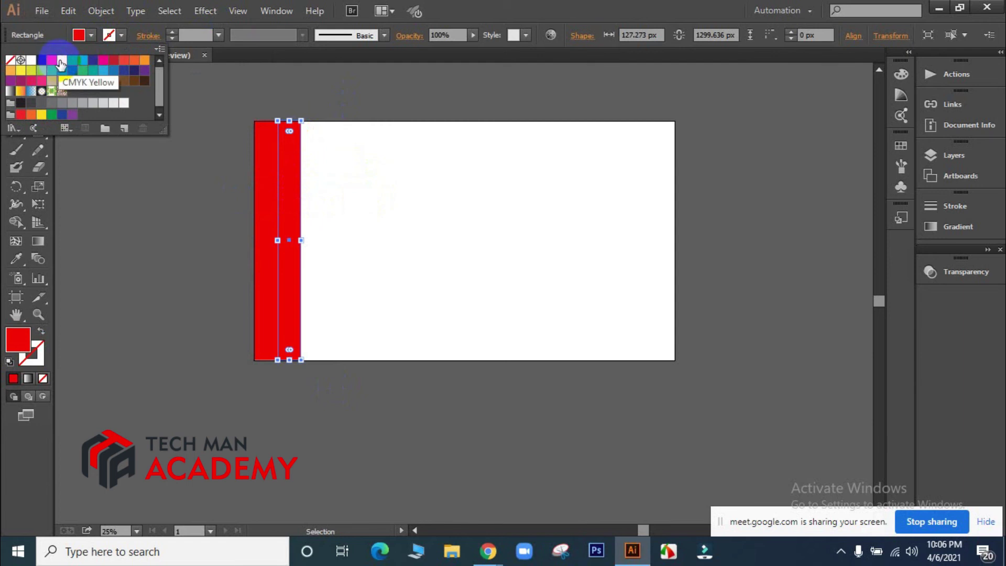
left_click(62, 60)
left_click(411, 238)
left_click(411, 238)
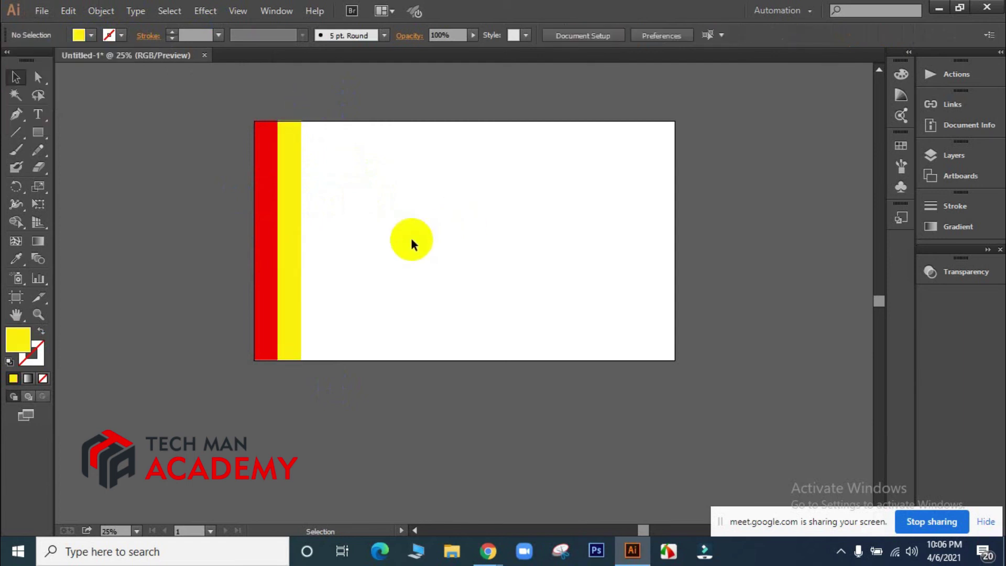
Duplicate the yellow stripe directly to its right, fill the copy with black, and deselect it
left_click_drag(292, 233, 320, 233)
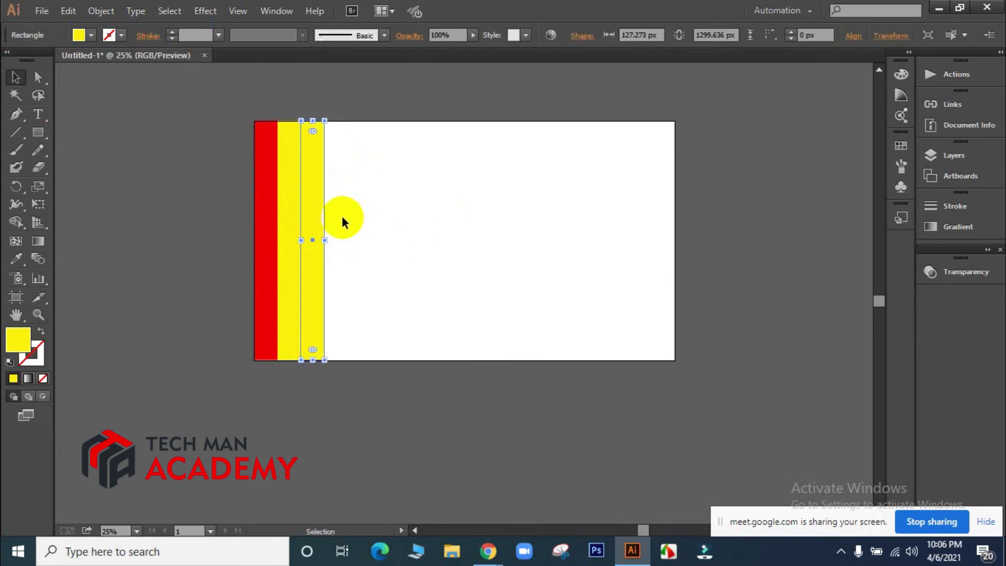
left_click(92, 36)
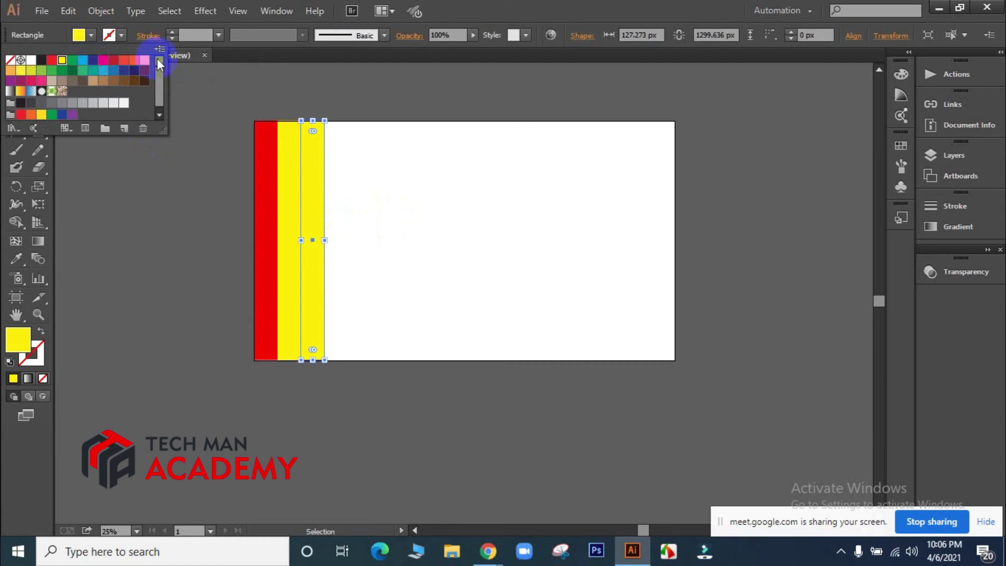
left_click(43, 62)
left_click(443, 233)
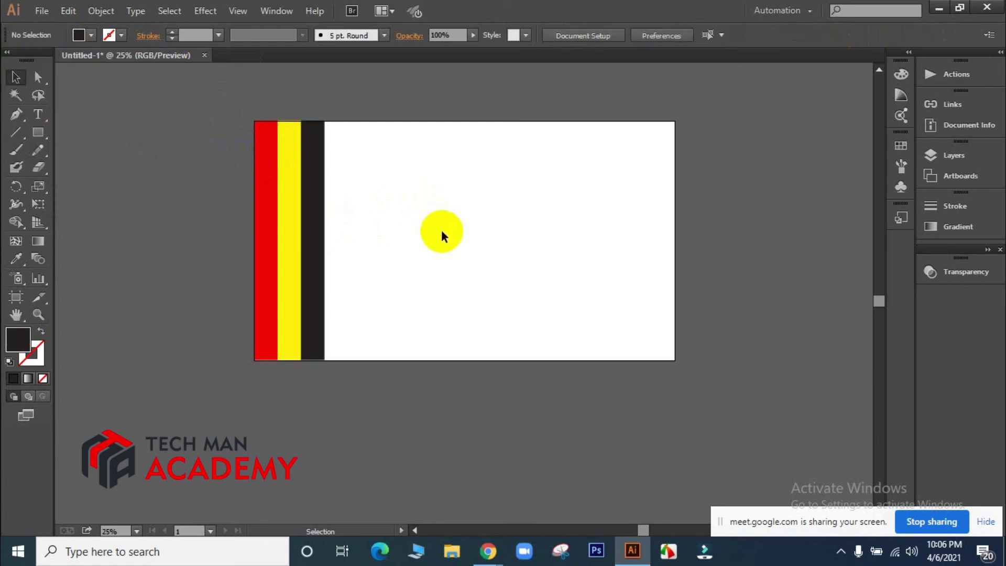
Select the red, yellow and black stripes together and duplicate the set side by side until six sets fill the artboard
left_click_drag(348, 224, 242, 234)
left_click(375, 218)
left_click_drag(378, 214, 230, 247)
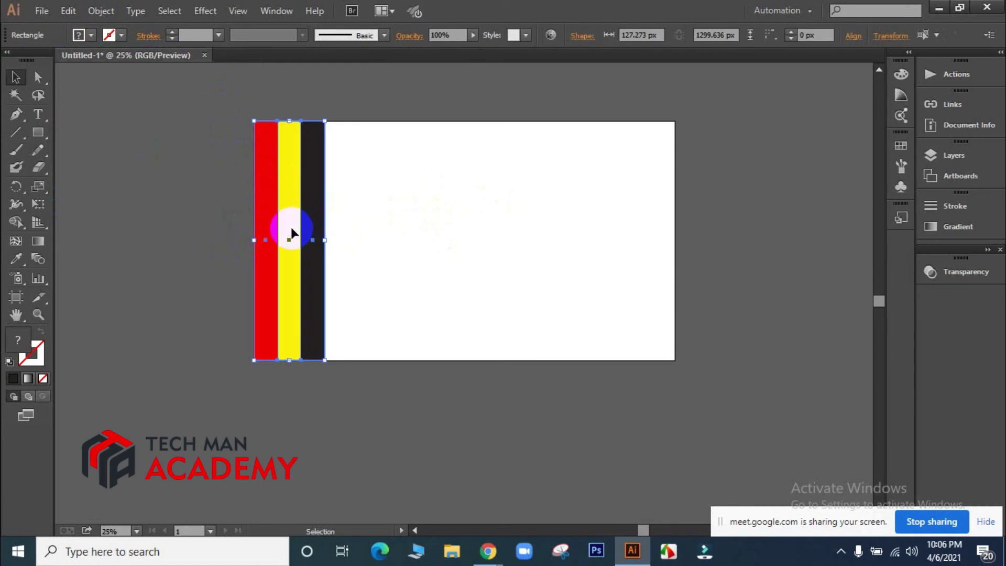
left_click_drag(292, 231, 432, 236)
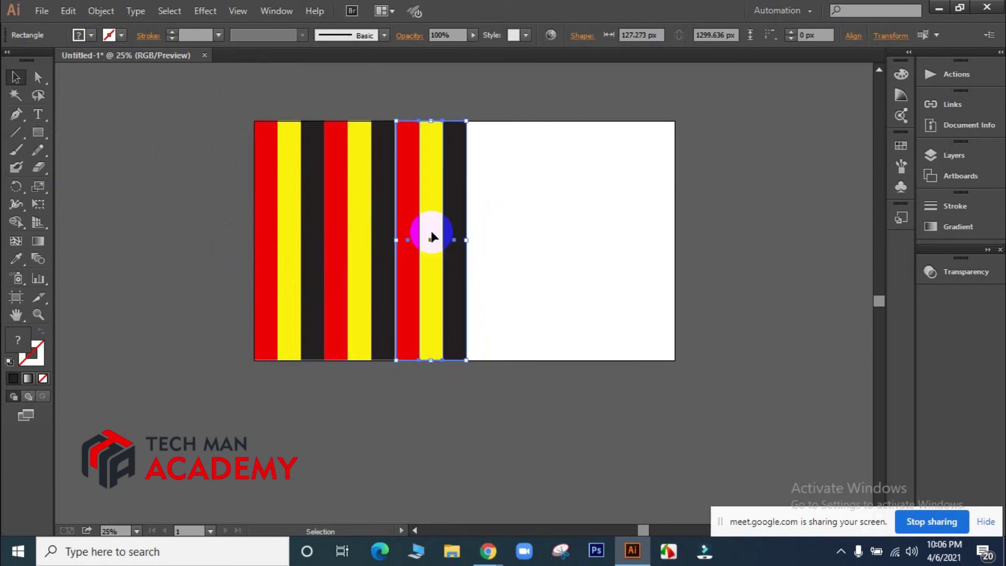
key("Left")
key("Left")
key("Left")
key("Left")
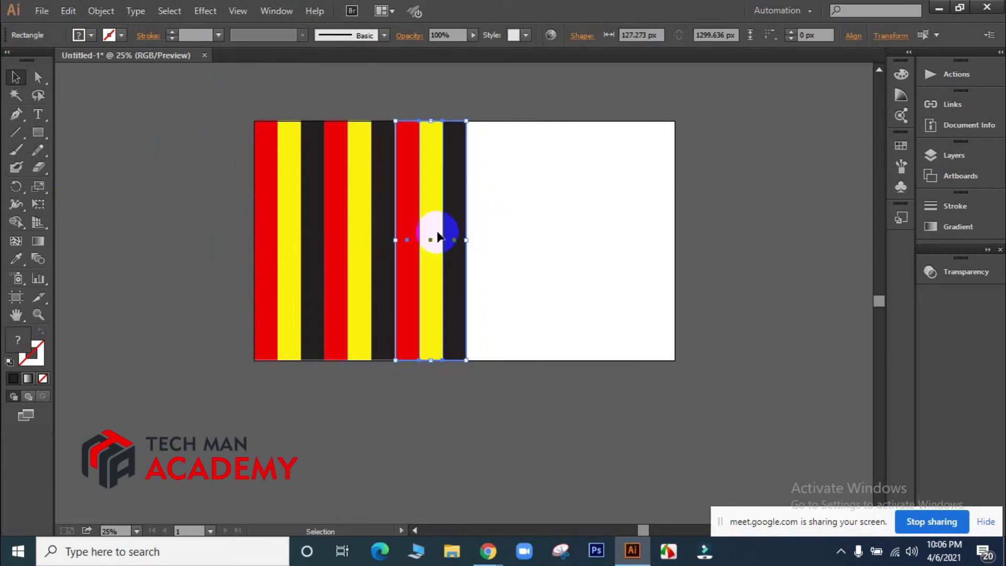
left_click_drag(437, 236, 648, 234)
left_click(759, 238)
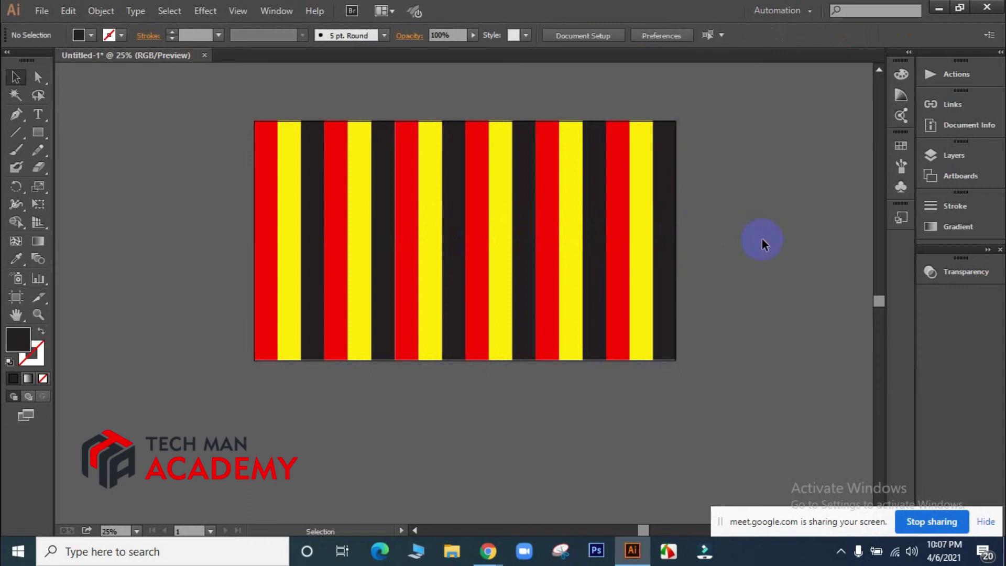
left_click_drag(782, 189, 146, 371)
left_click(739, 288)
left_click(358, 181)
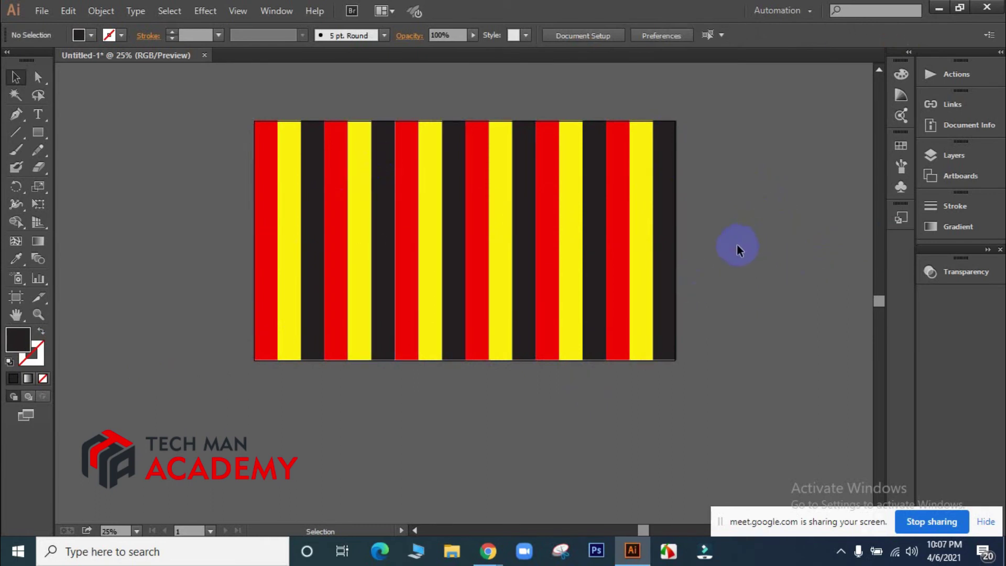
left_click(591, 236)
left_click(712, 241)
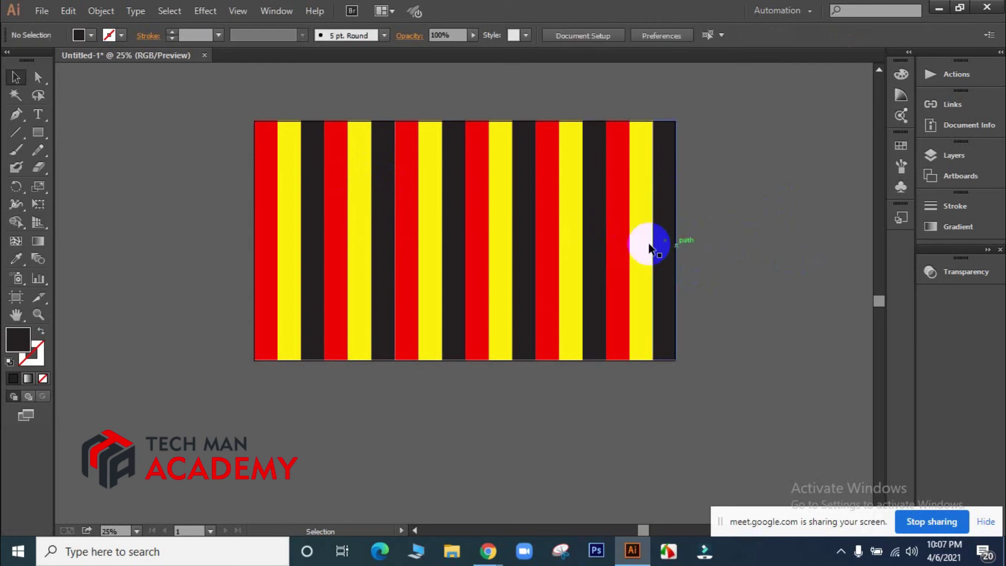
left_click(742, 258)
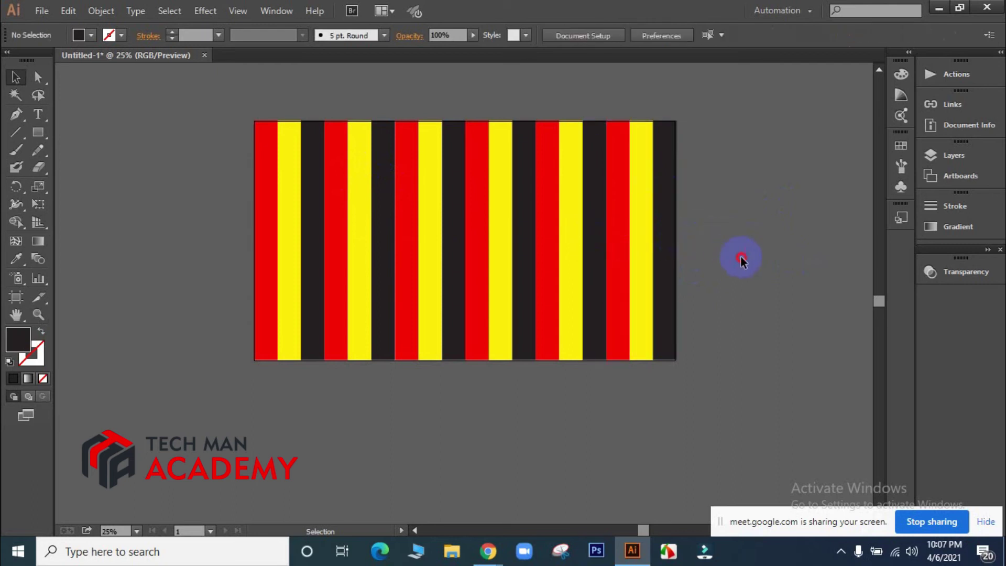
Select the six red stripes one by one, move them below the artboard, undo the move, and deselect
left_click(267, 166)
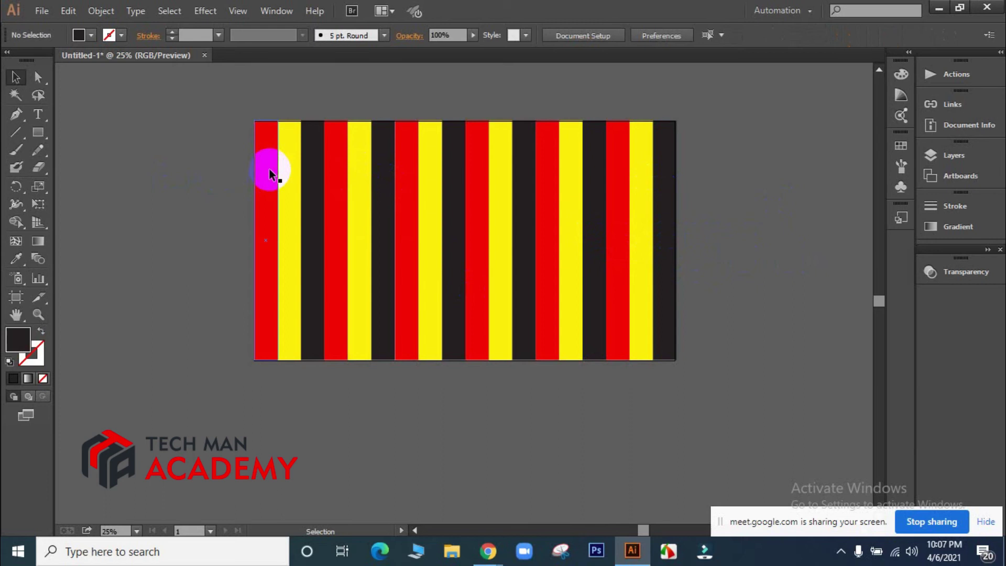
left_click(336, 187, "shift")
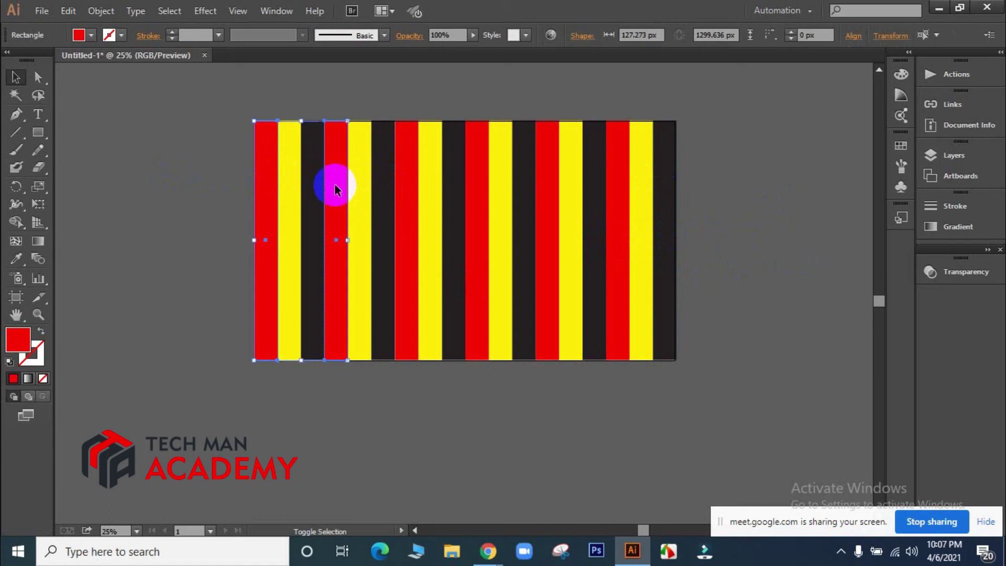
left_click(407, 190, "shift")
left_click(482, 205, "shift")
left_click(546, 206, "shift")
left_click(622, 206, "shift")
left_click_drag(620, 203, 613, 455)
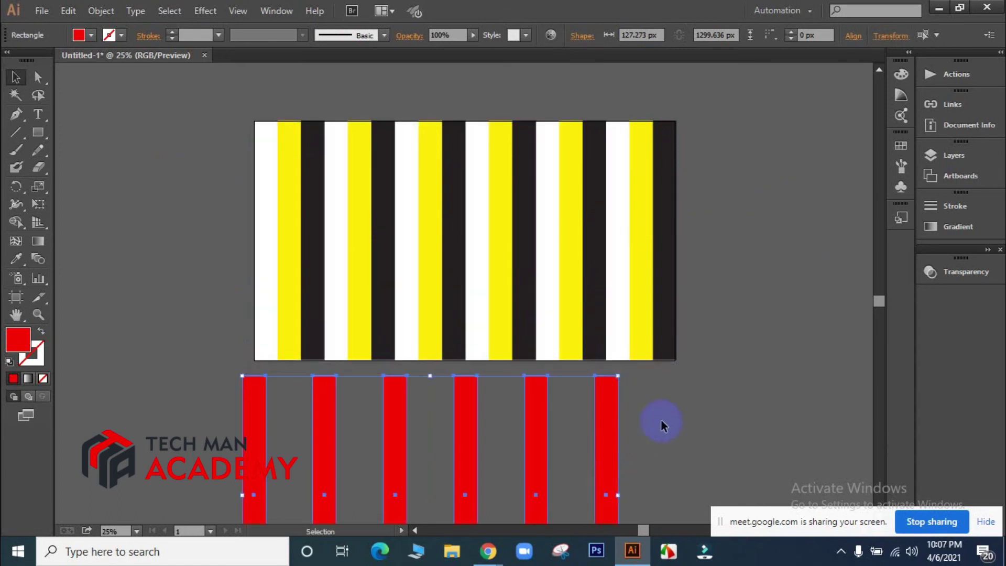
key("ctrl+z")
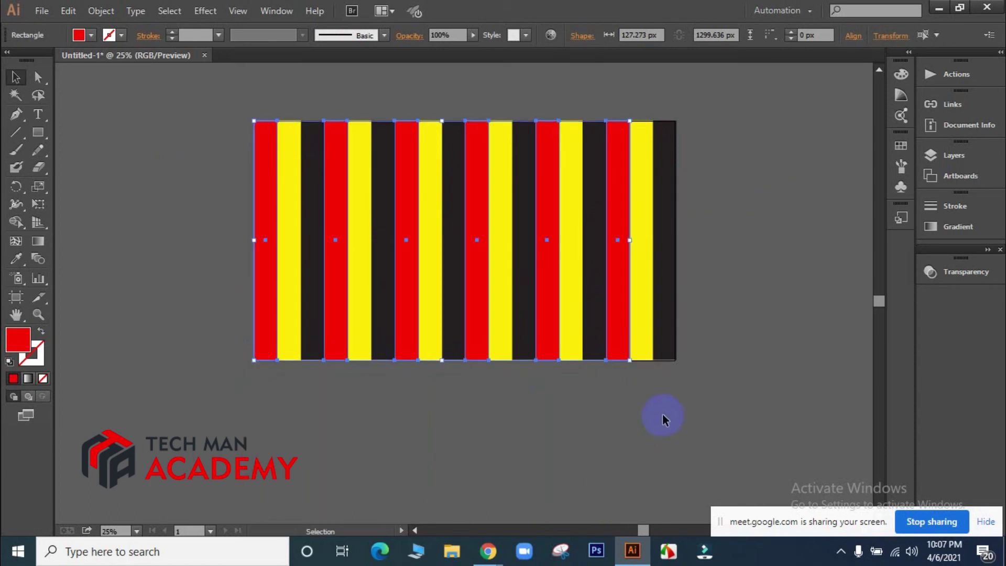
left_click(745, 275)
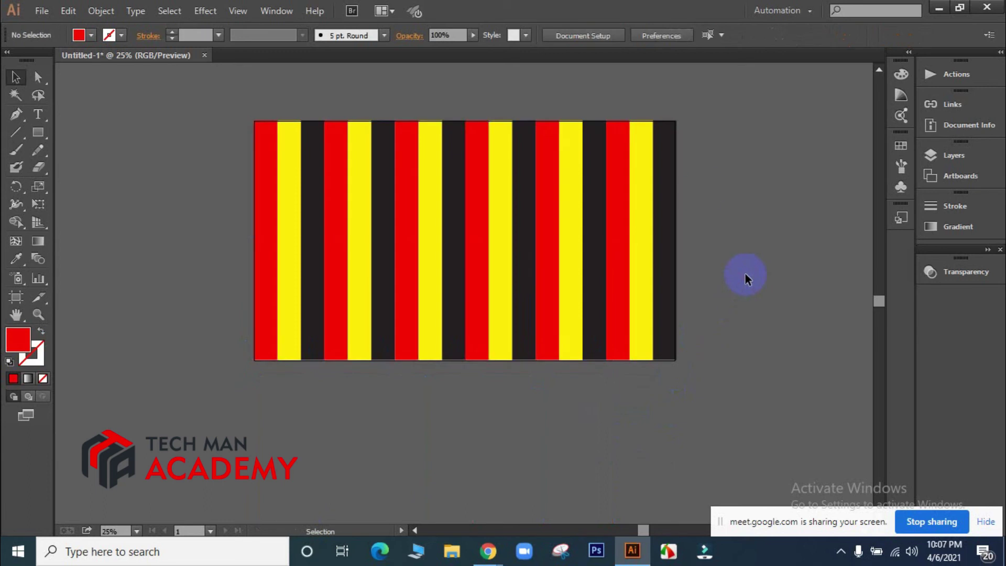
Add each of the six red stripes to the selection individually with the Selection tool, and clear the selection
left_click(261, 189)
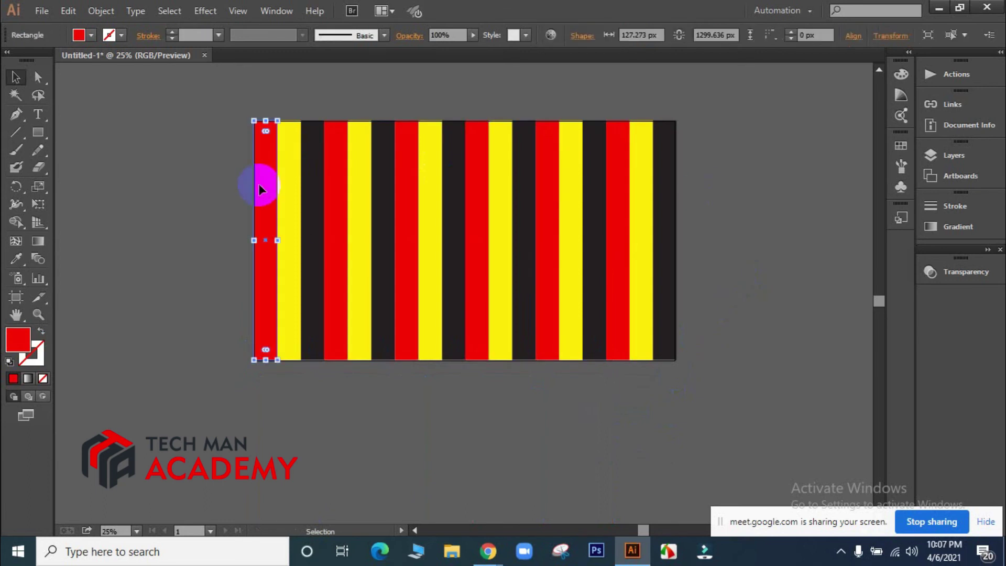
left_click(334, 181, "shift")
left_click(404, 178, "shift")
left_click(475, 172, "shift")
left_click(546, 178, "shift")
left_click(624, 179, "shift")
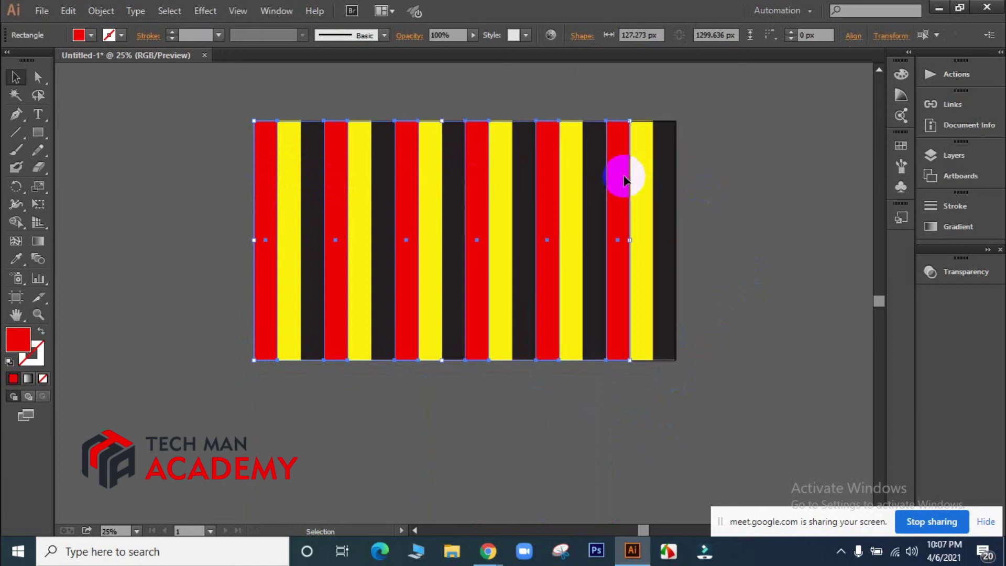
left_click(759, 220)
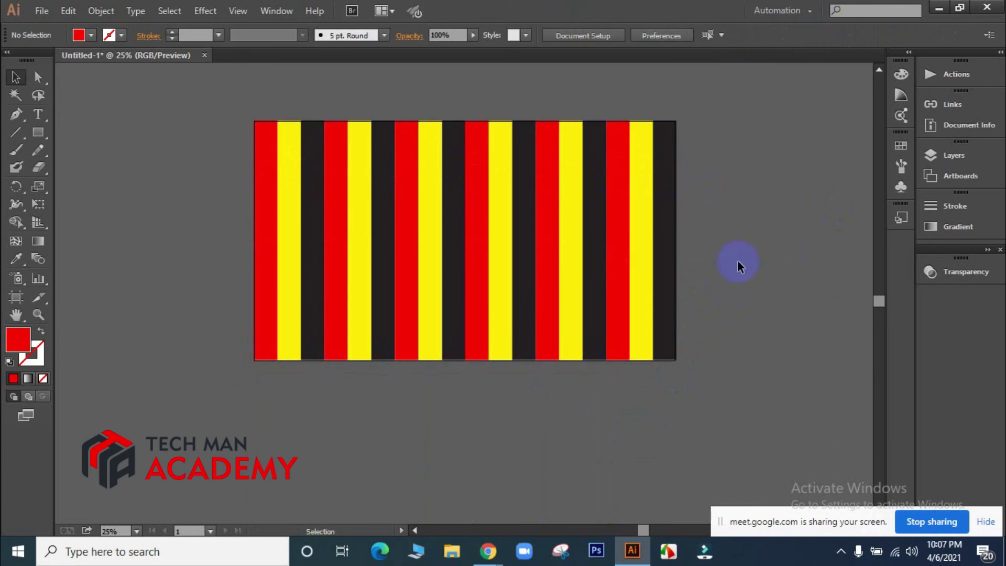
Select all red stripes at once with the Magic Wand, try moving them down off the artboard, and undo the move
left_click(14, 96)
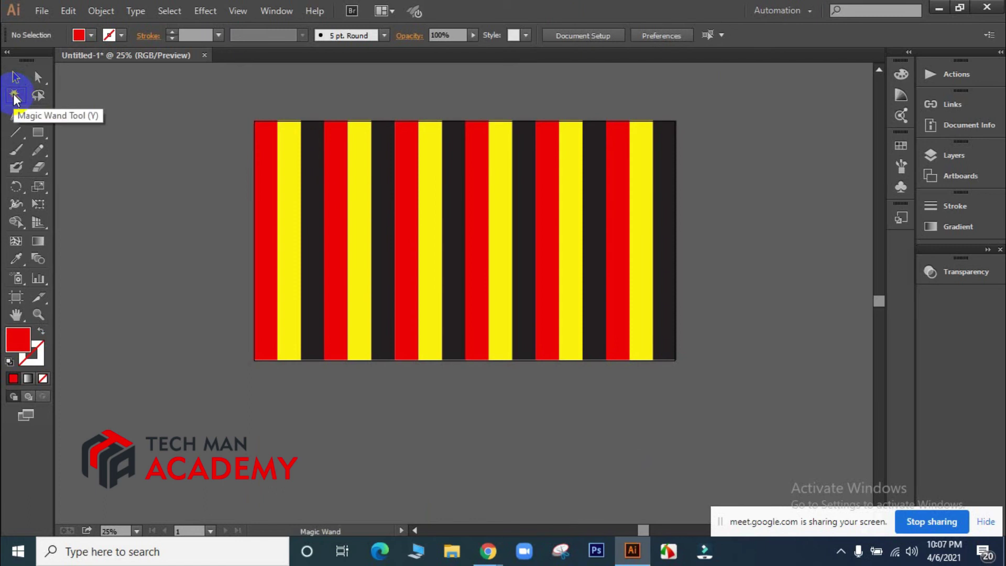
left_click(265, 195)
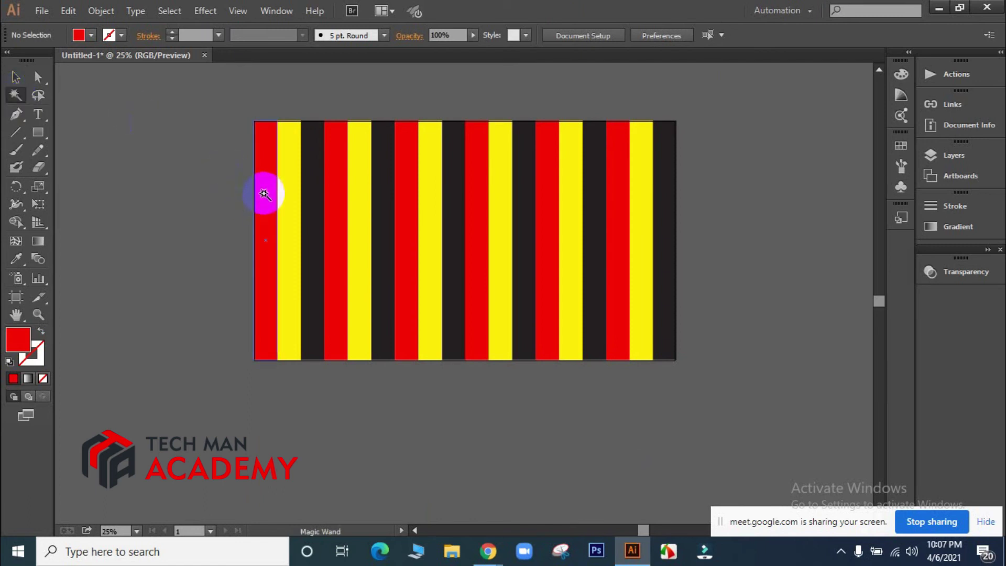
left_click(264, 193)
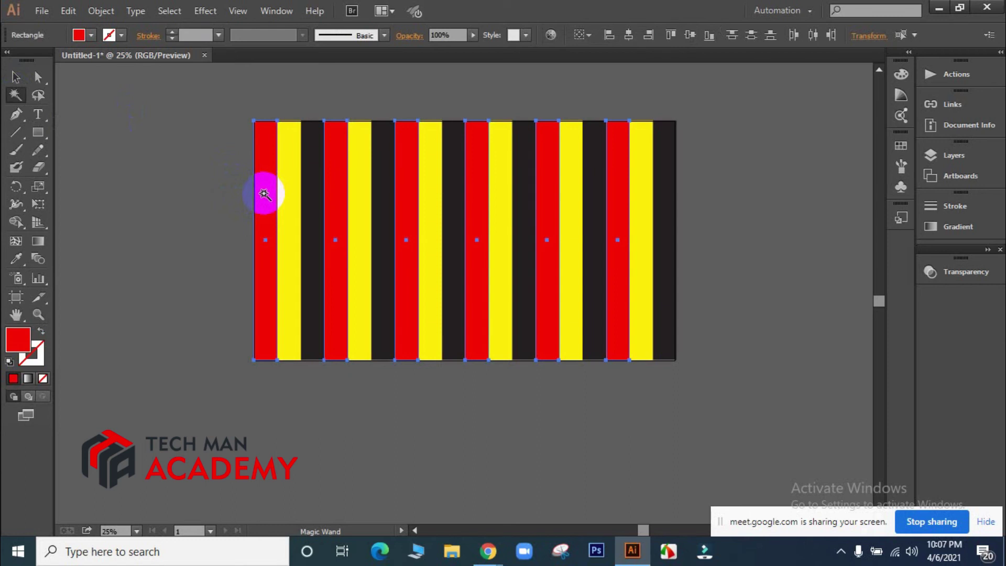
left_click(15, 77)
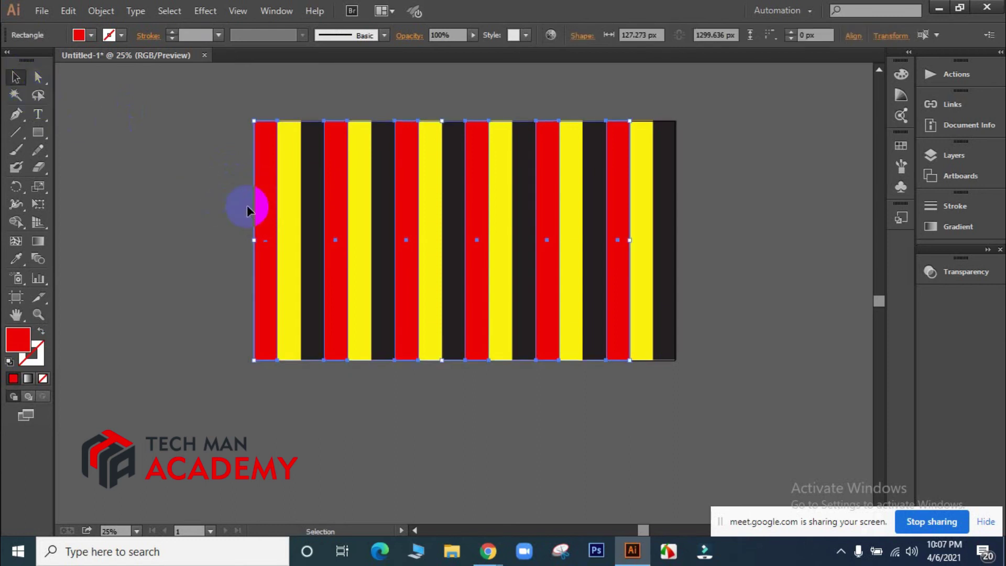
left_click_drag(261, 218, 152, 409)
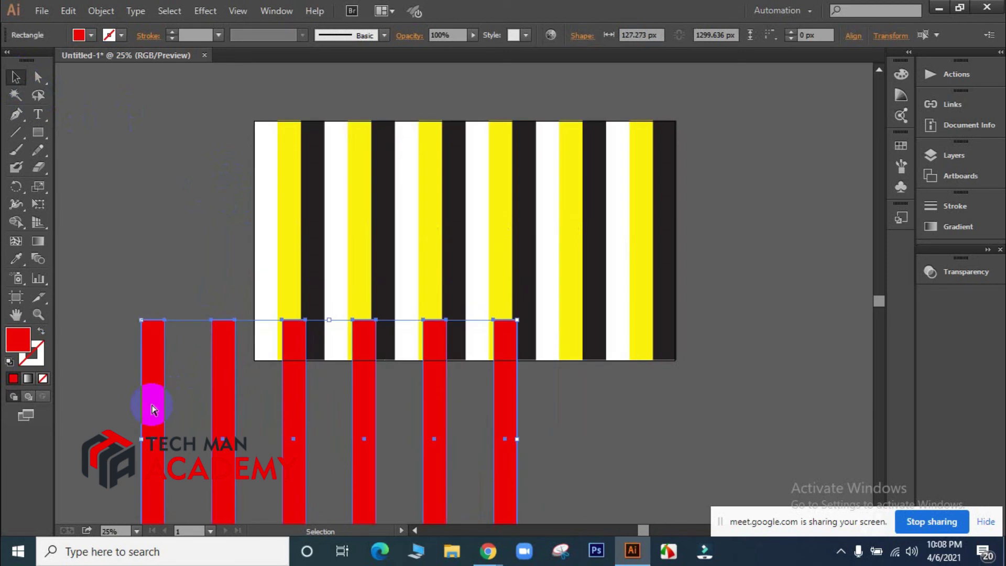
key("ctrl+z")
Change the fill of the selected red stripes to light blue and deselect them
left_click(91, 37)
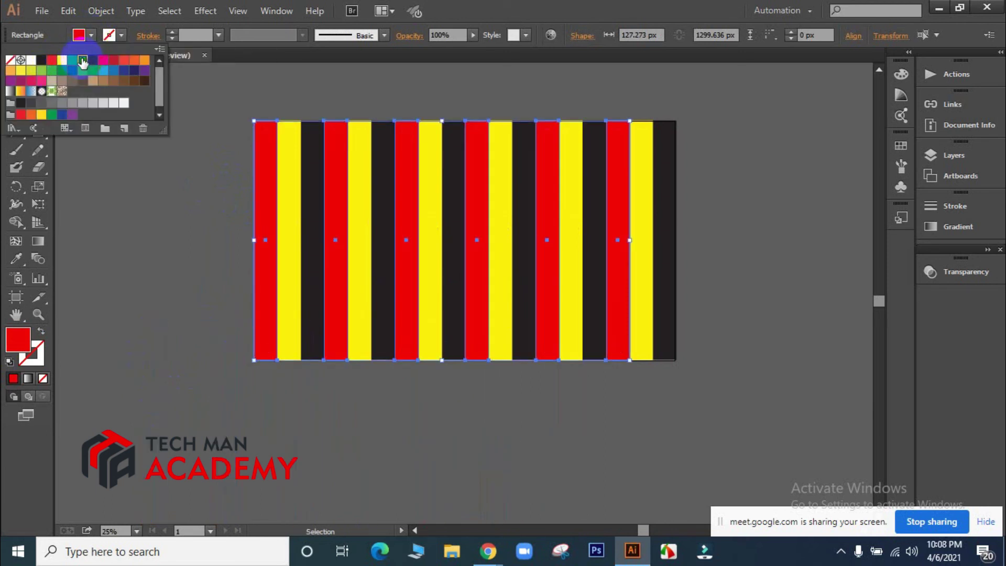
left_click(82, 61)
left_click(745, 283)
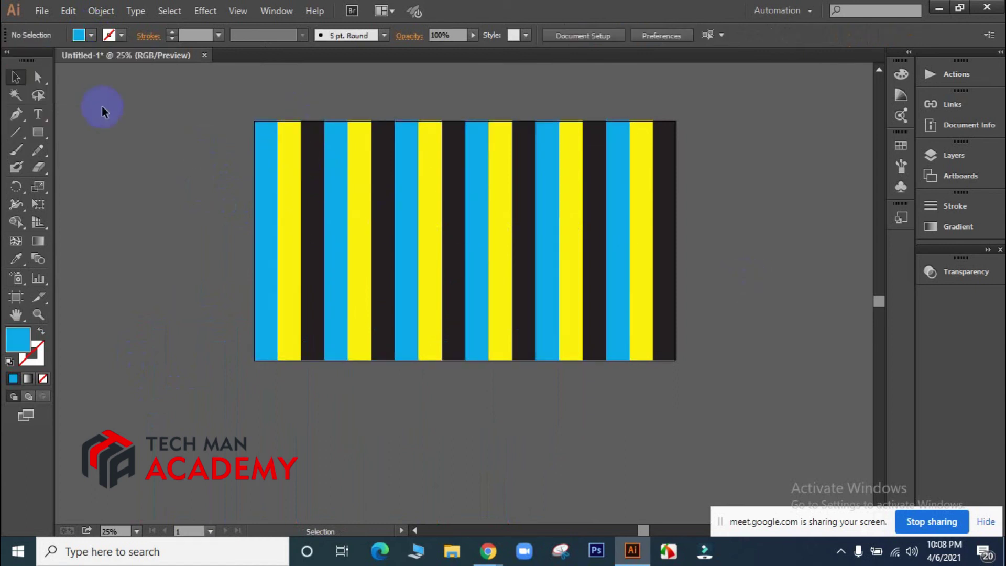
Select all the yellow stripes at once with the Magic Wand and change their fill to CMYK Magenta
left_click(16, 95)
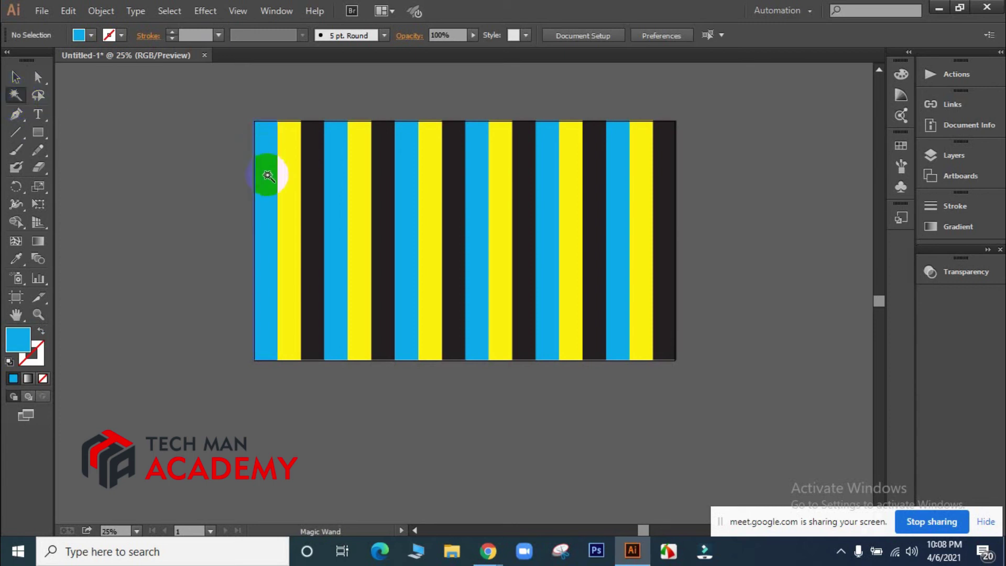
left_click(291, 177)
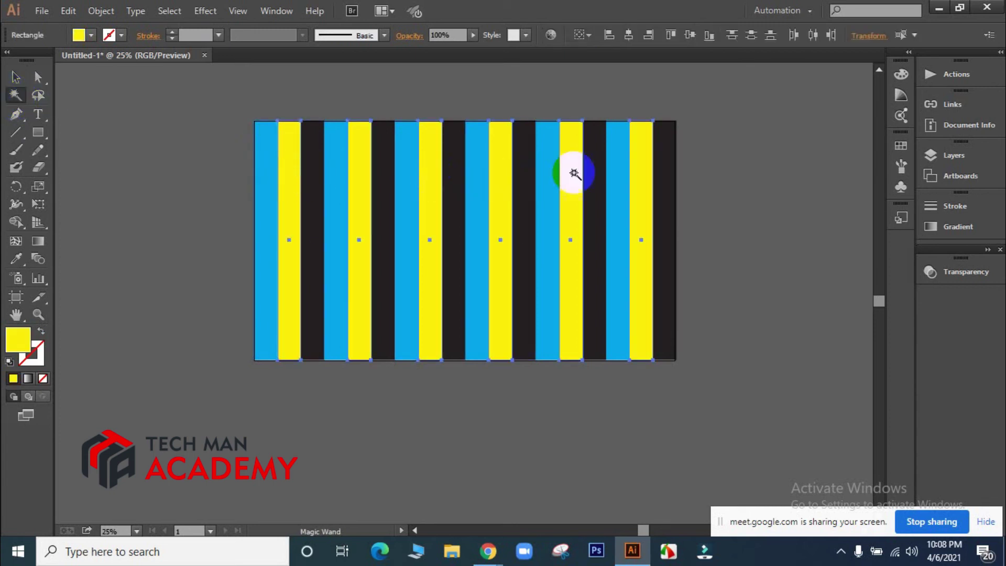
left_click(24, 77)
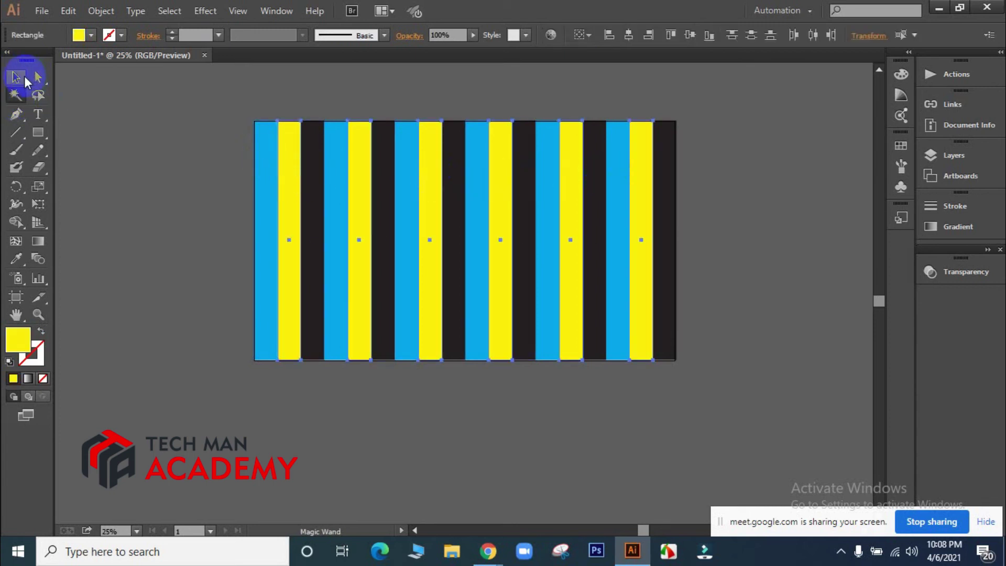
left_click(92, 35)
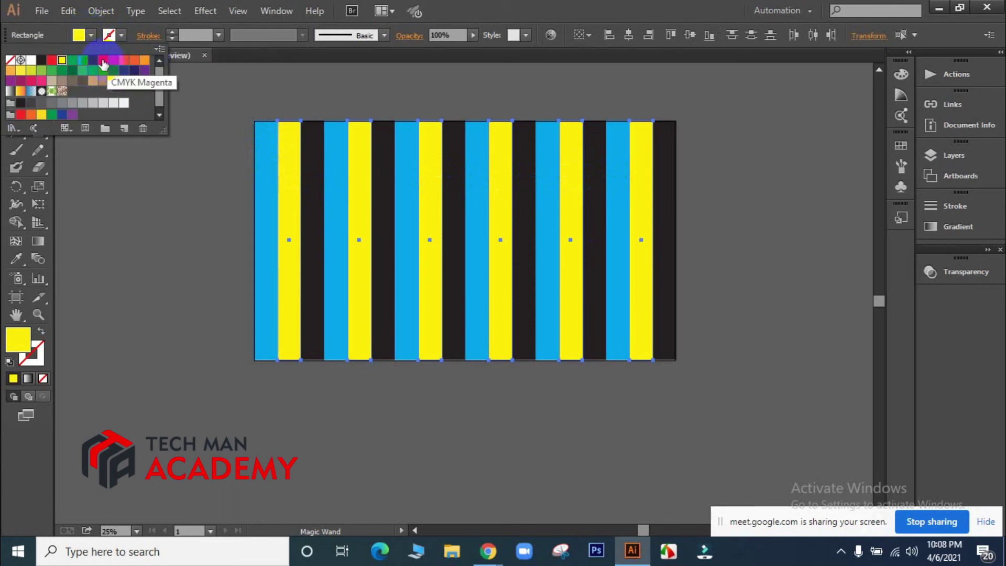
left_click(103, 63)
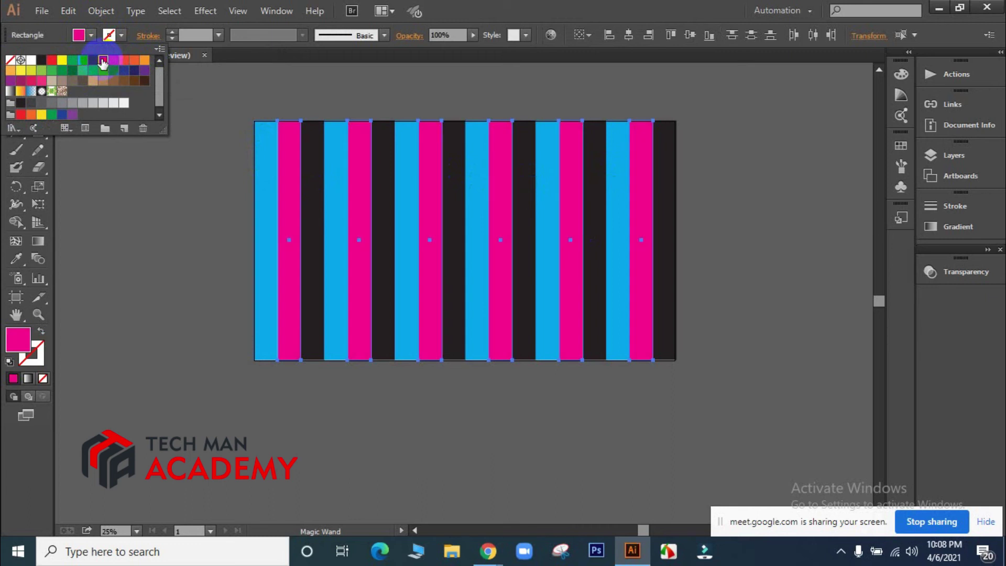
left_click(454, 10)
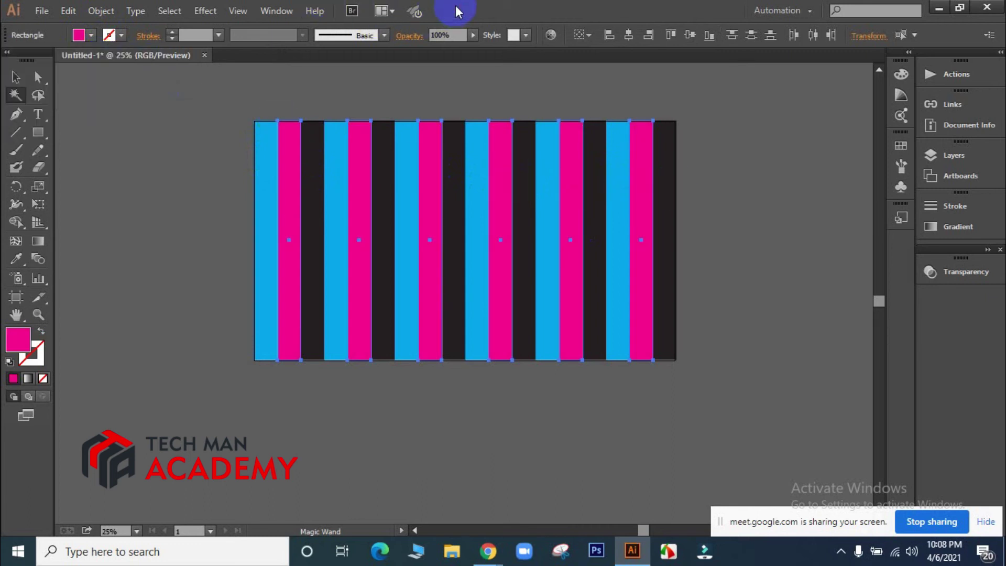
left_click(15, 77)
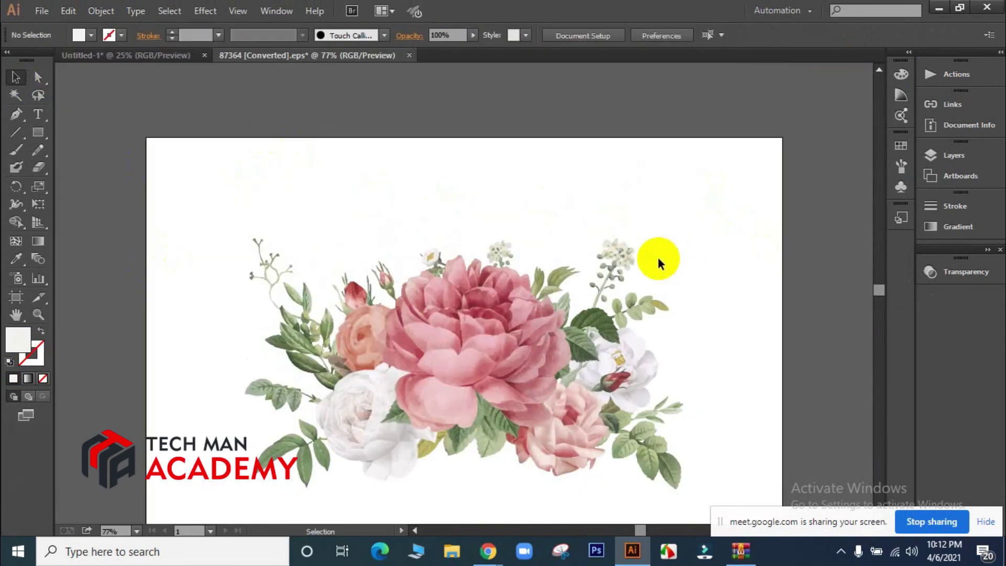
Examine how the floral artwork is built by selecting its background rectangle and the flower group in turn
scroll(715, 245, "down", 1)
scroll(718, 242, "up", 1)
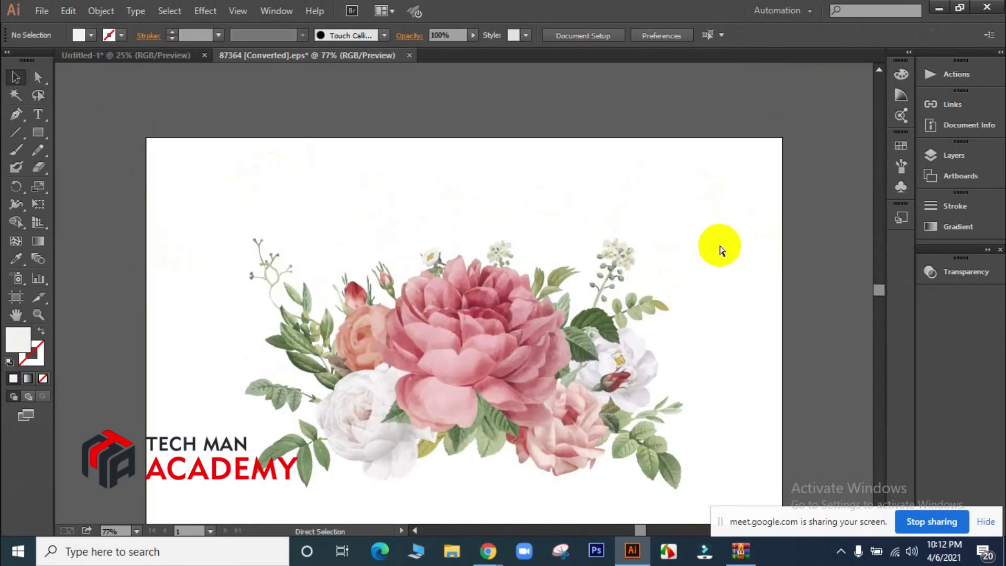
left_click(719, 245)
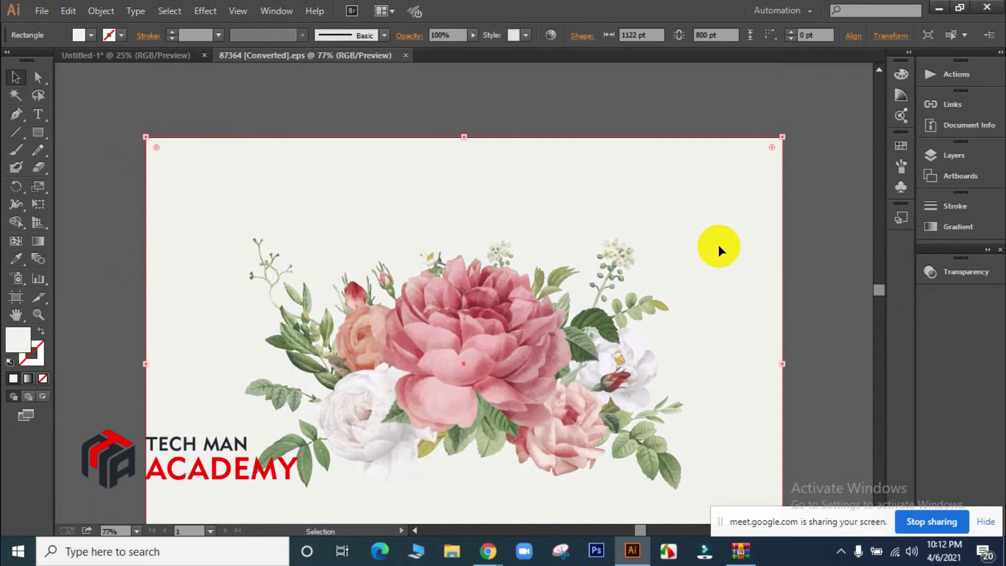
left_click(812, 258)
left_click(489, 342)
scroll(450, 256, "up", 2)
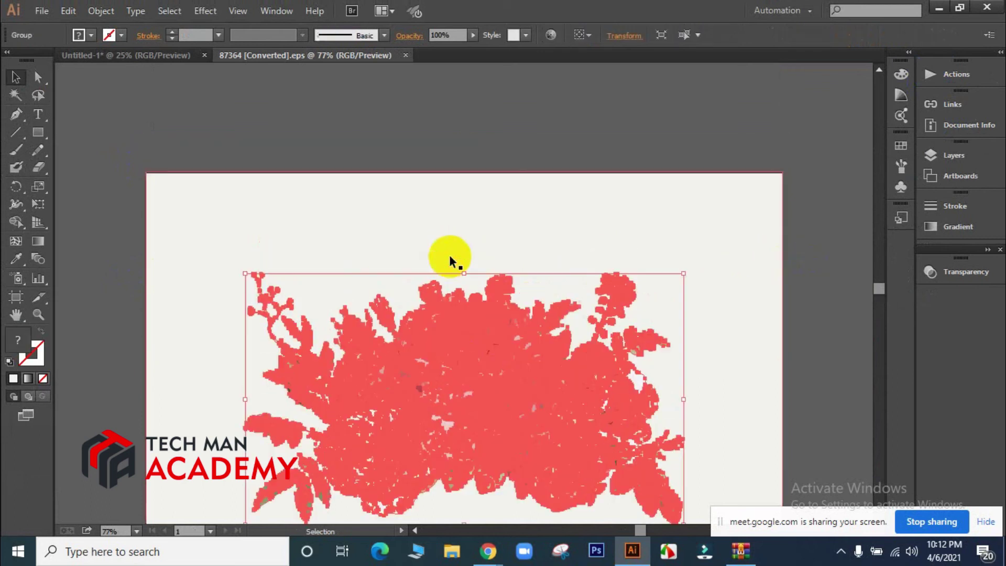
left_click(409, 157)
left_click(333, 383)
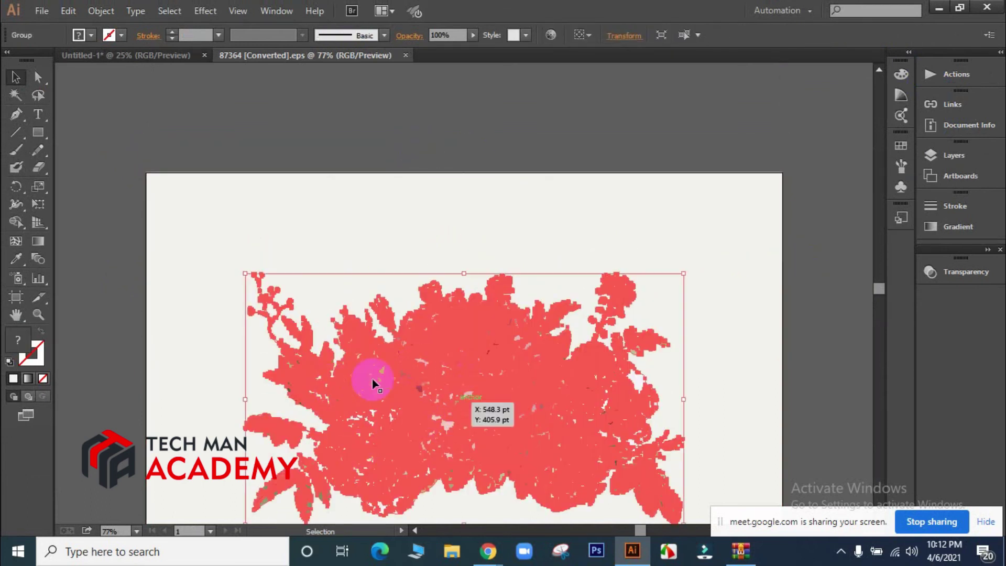
left_click(369, 100)
left_click(528, 217)
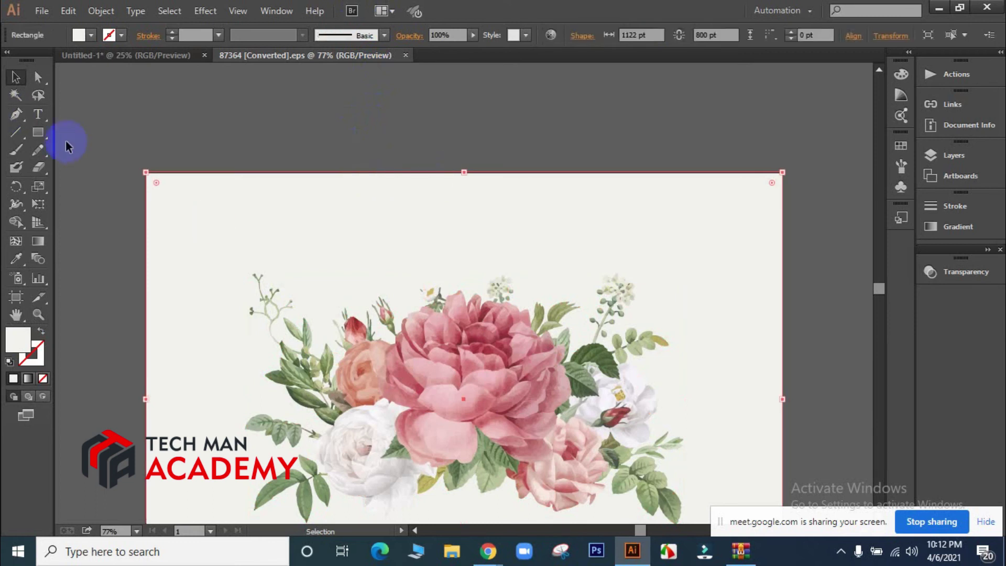
Draw an off-white square about 136 pt wide near the artboard's upper edge and move it just above the artboard
left_click(31, 137)
left_click_drag(239, 107, 316, 150)
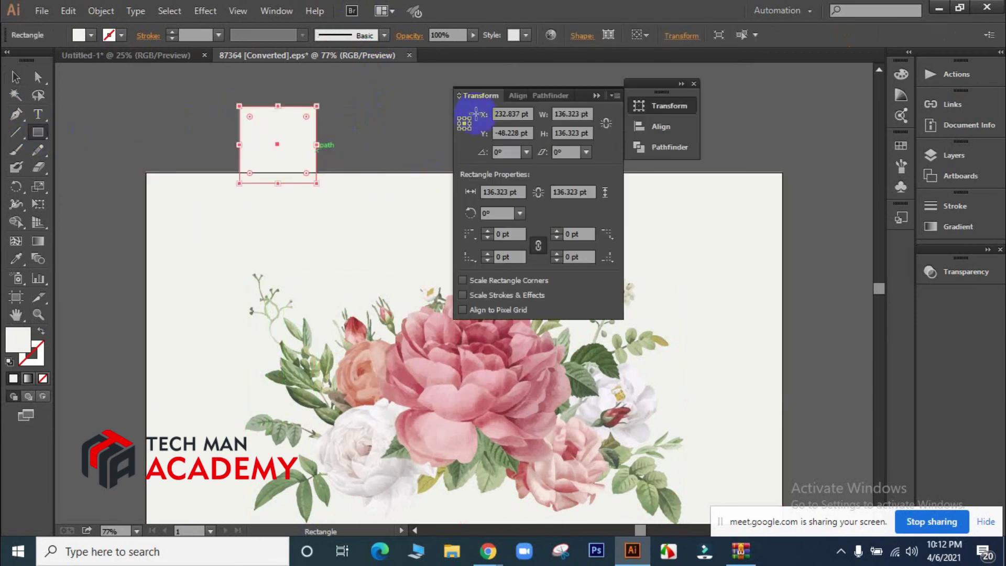
left_click(694, 84)
left_click(9, 78)
left_click(333, 126)
left_click_drag(252, 116, 265, 84)
left_click(366, 117)
Duplicate the square three times to form a row of four above the artboard, and clear the selection
left_click_drag(300, 117, 419, 118)
left_click(528, 134)
scroll(428, 166, "up", 1)
left_click_drag(426, 172, 650, 151)
left_click(569, 155)
left_click(743, 124)
left_click(311, 150)
scroll(336, 446, "down", 2)
scroll(272, 246, "up", 3)
scroll(310, 416, "down", 3)
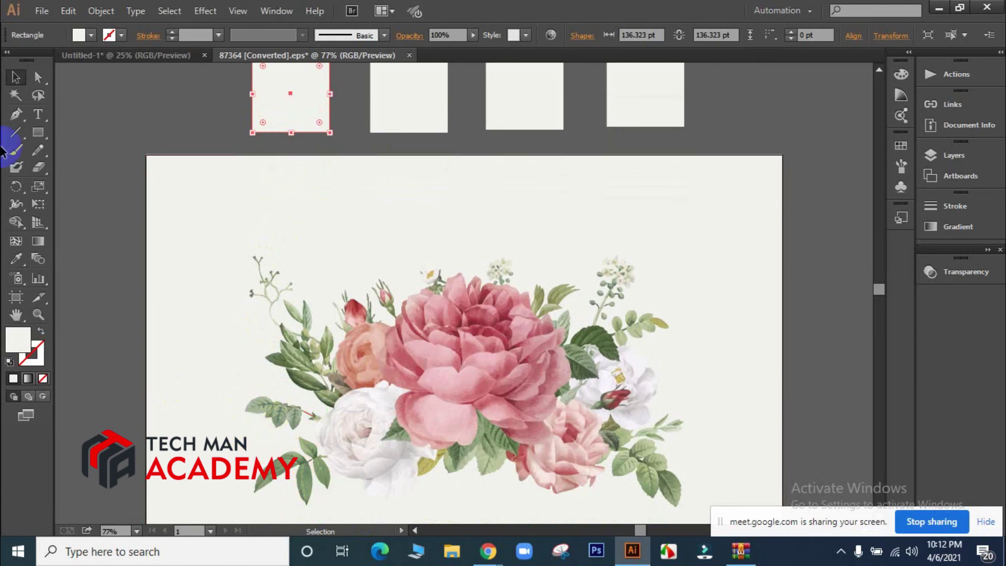
scroll(316, 126, "up", 3)
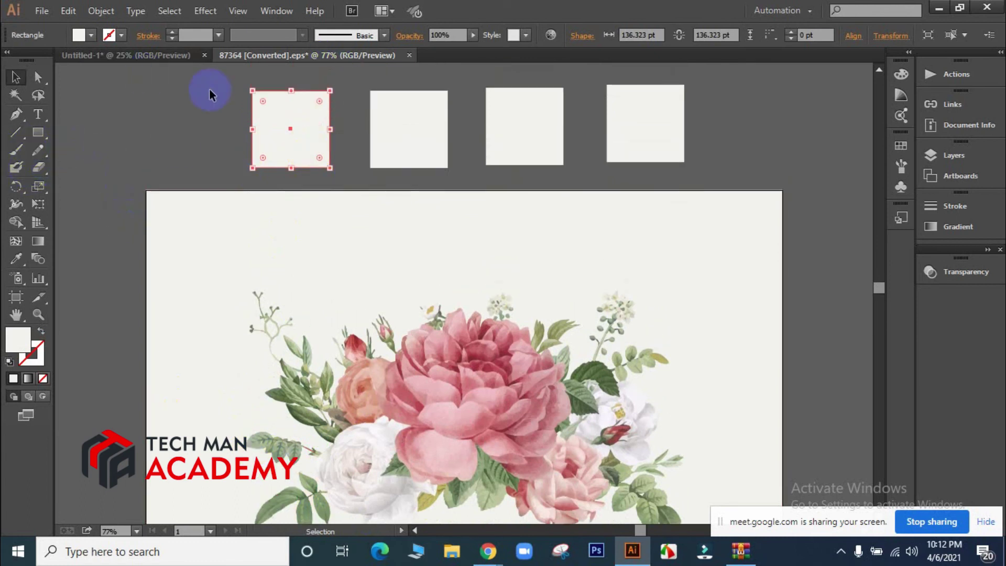
left_click(151, 144)
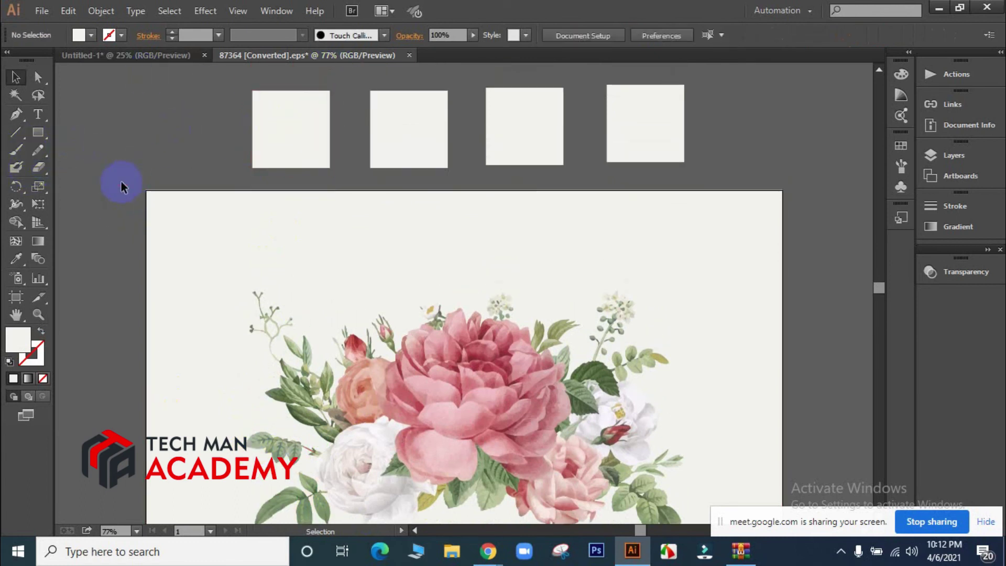
Fill the first square with a dark red sampled from the large pink flower using the Eyedropper
left_click(283, 144)
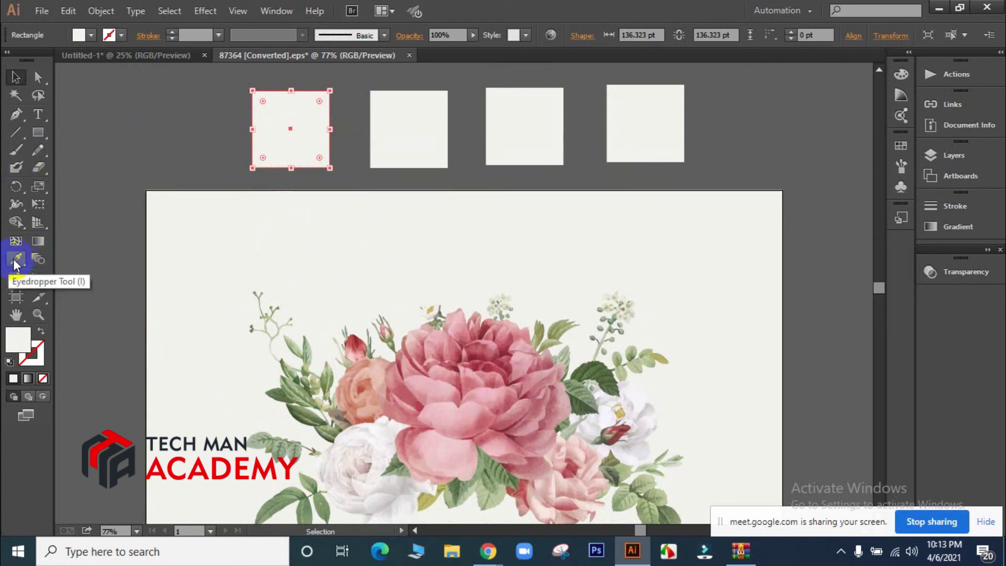
left_click(13, 263)
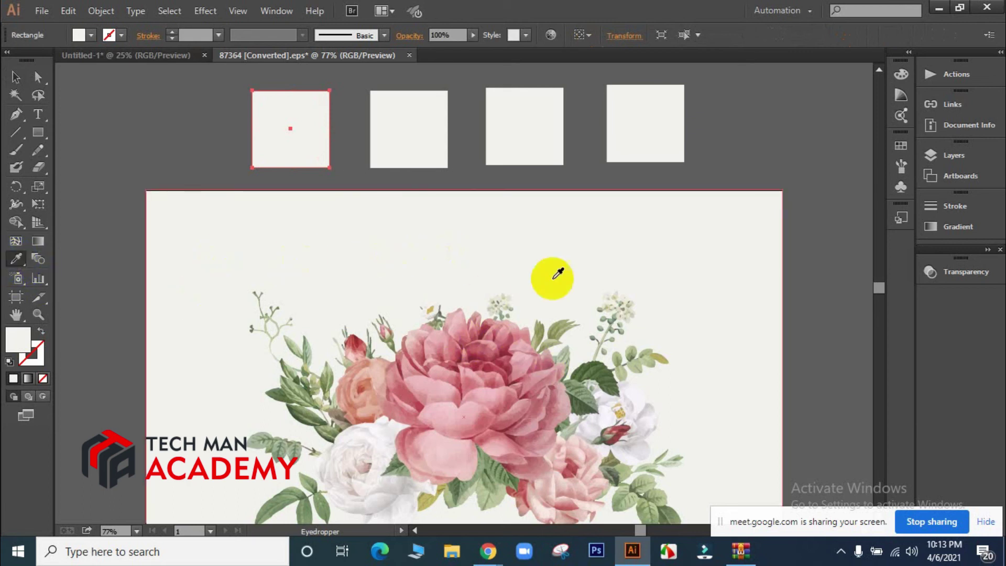
left_click(463, 349)
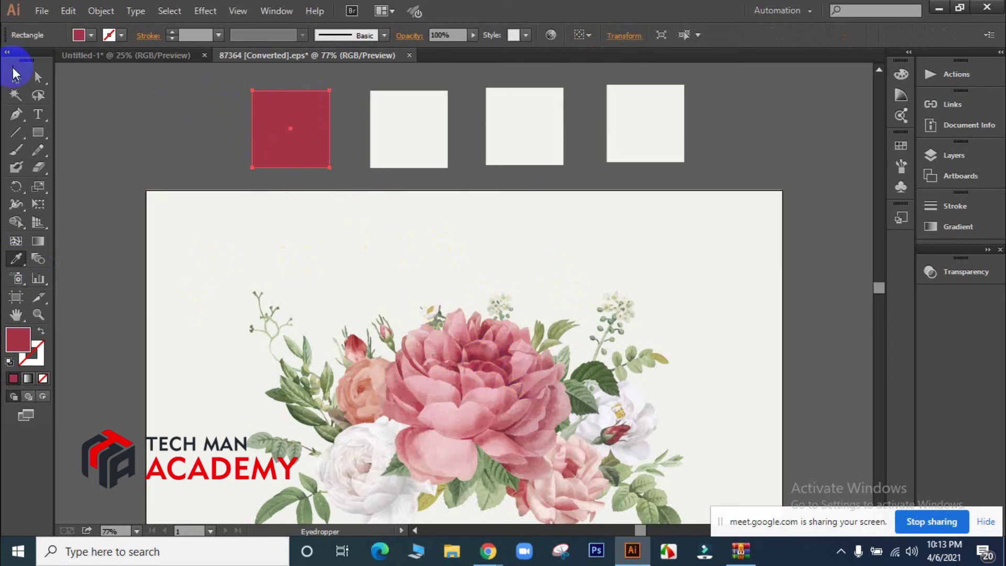
Fill the second square with a green sampled from the bouquet's leaves using the Eyedropper, and deselect it
left_click(15, 77)
left_click(401, 148)
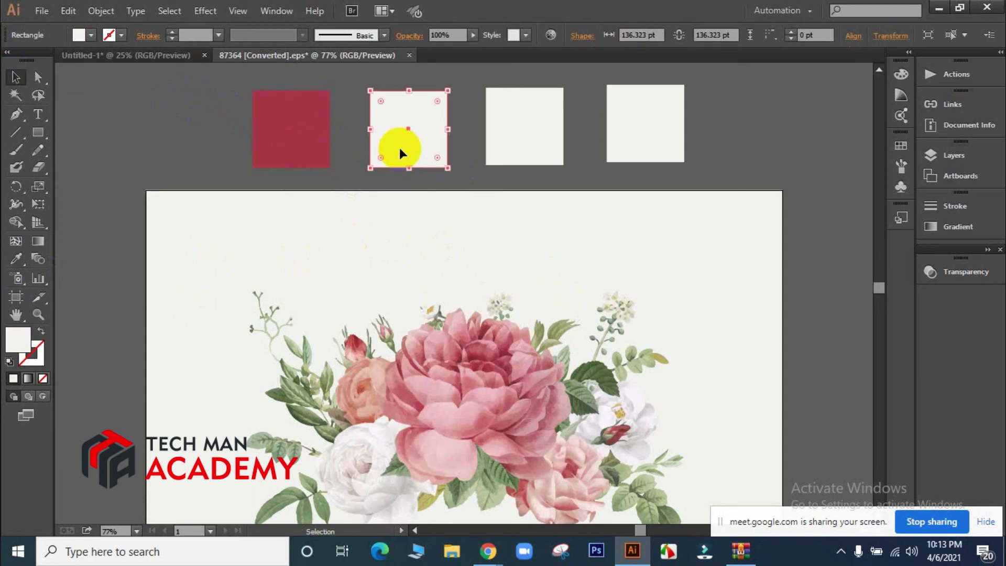
key("i")
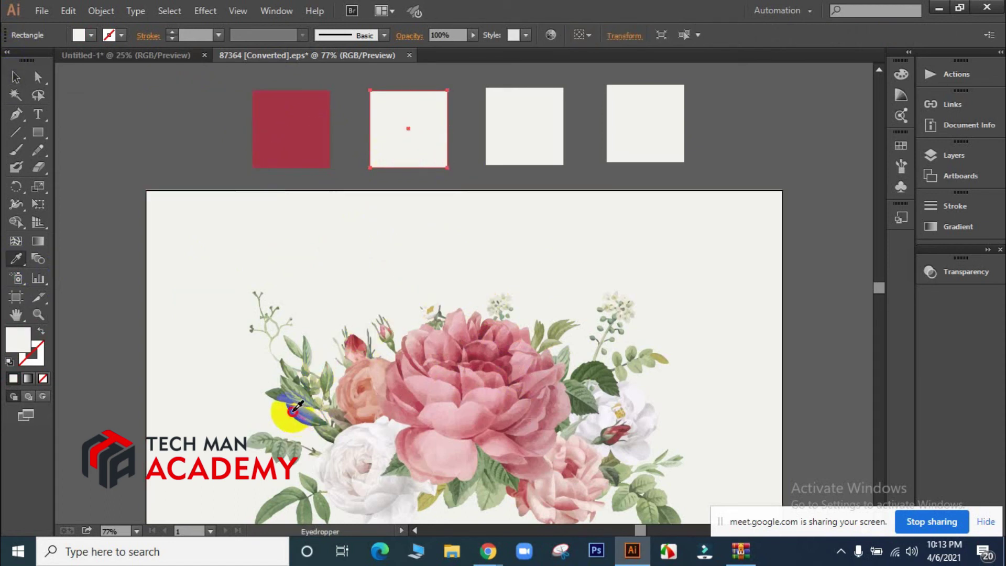
left_click(296, 406)
left_click(16, 77)
left_click(339, 168)
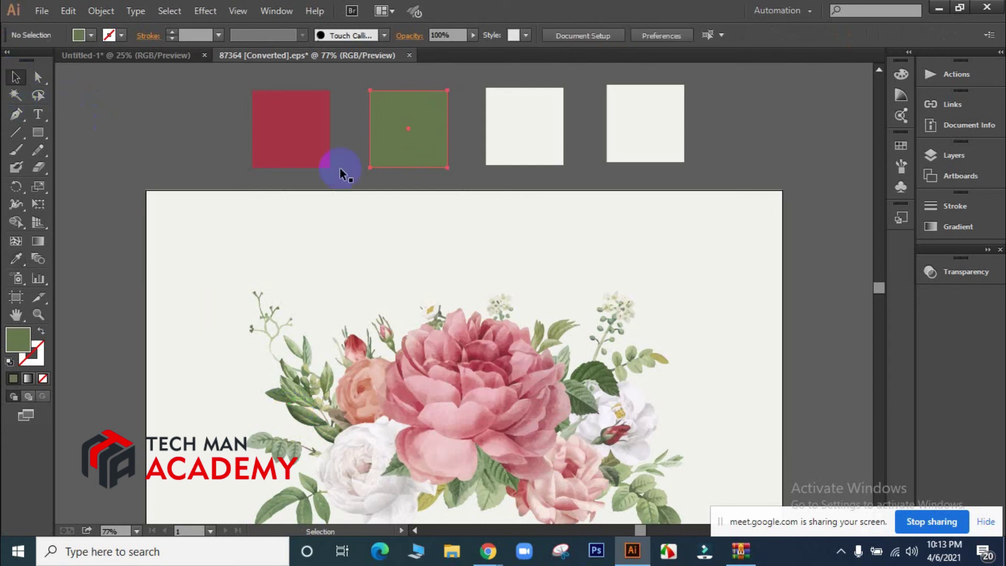
key("i")
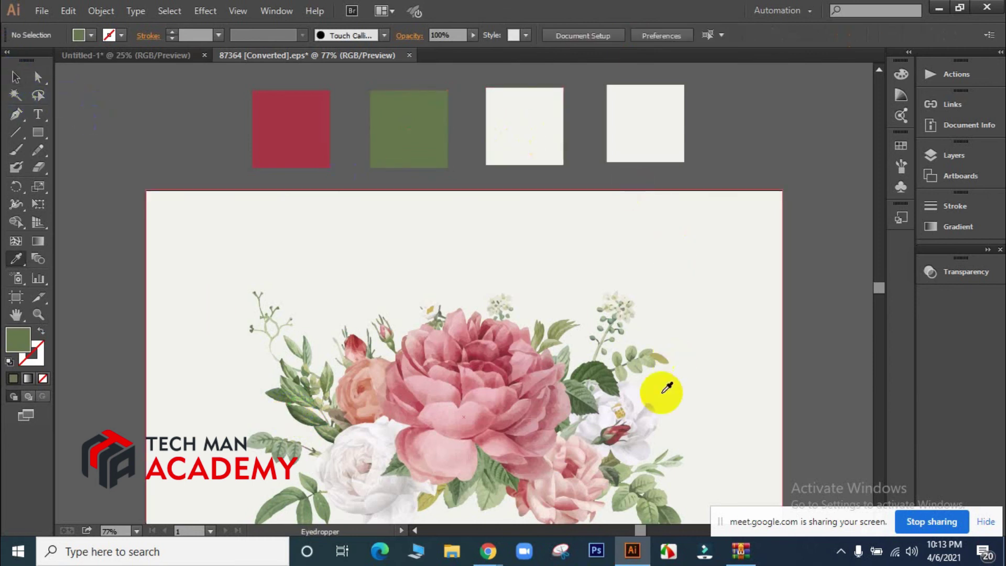
scroll(639, 374, "down", 2)
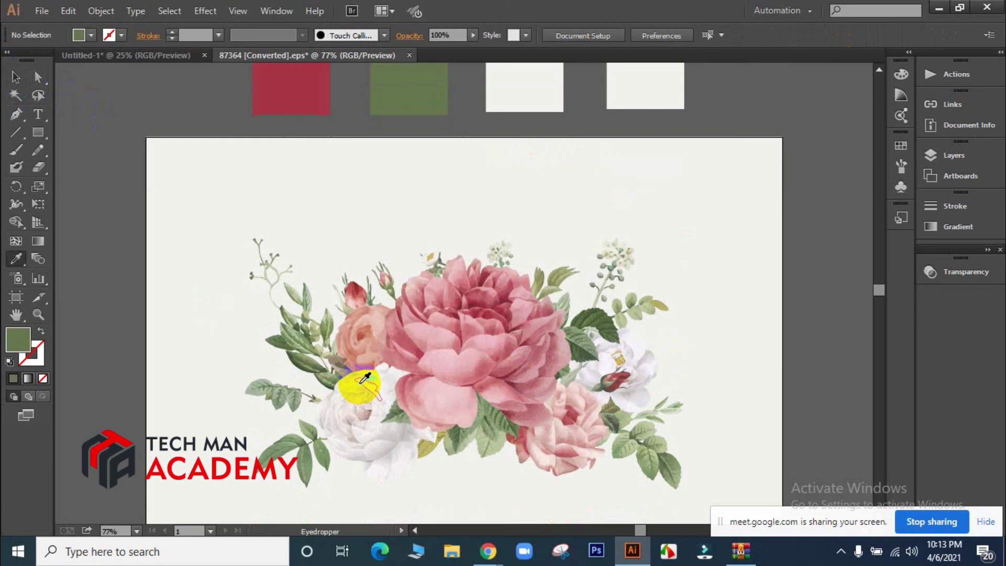
left_click(352, 330)
scroll(360, 338, "up", 3)
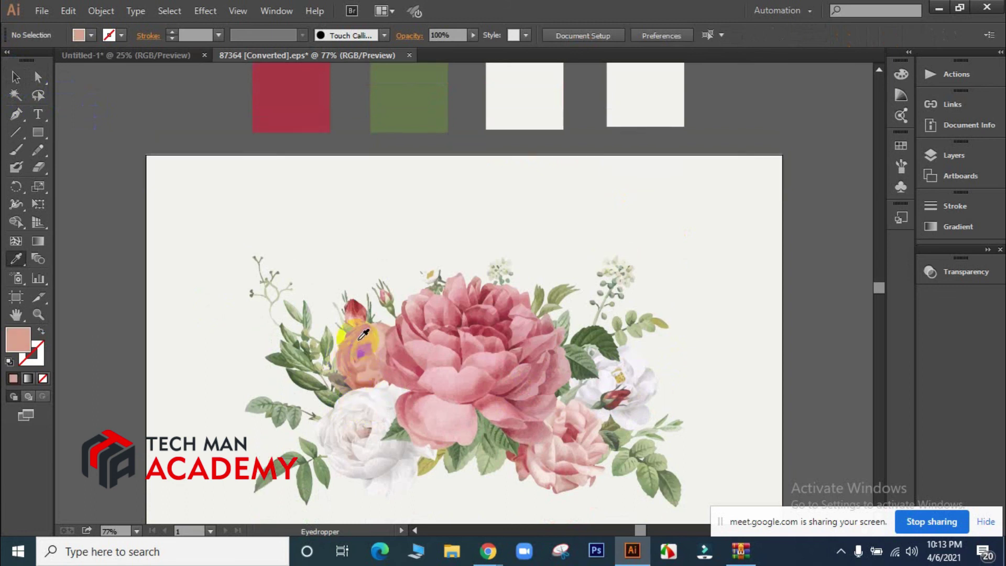
Fill the third square with a peach tone sampled from the orange rose using the Eyedropper
left_click(15, 76)
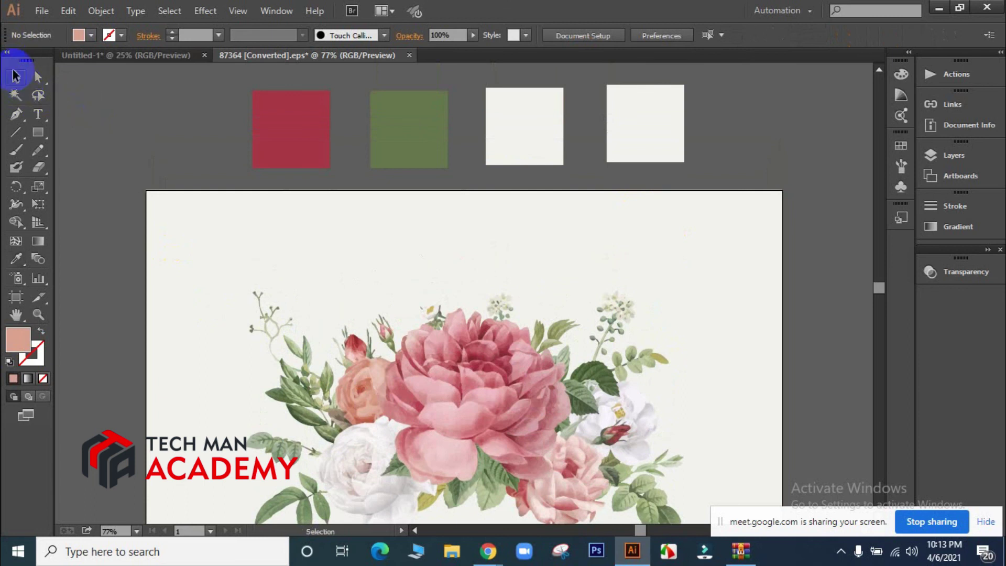
left_click(507, 151)
scroll(511, 162, "down", 2)
key("i")
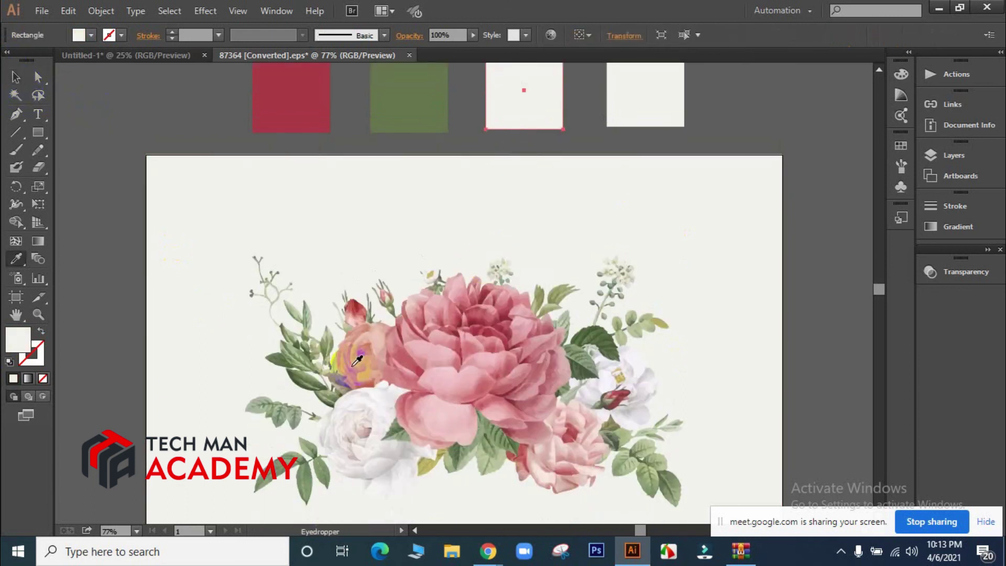
left_click(357, 360)
scroll(228, 198, "up", 3)
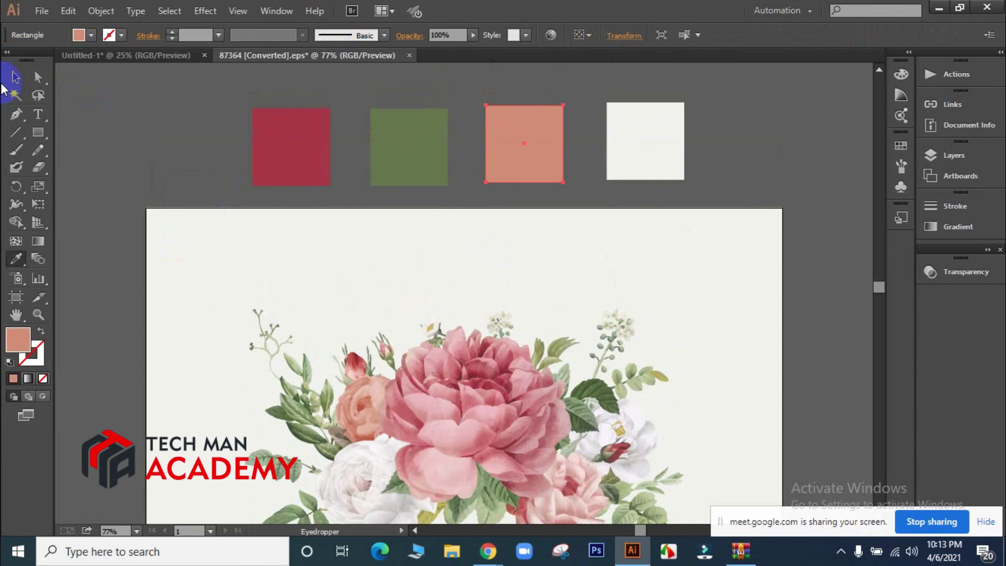
Fill the fourth square with an olive gold sampled from the yellowish leaf beside the white rose, and deselect it
left_click(14, 77)
left_click(614, 141)
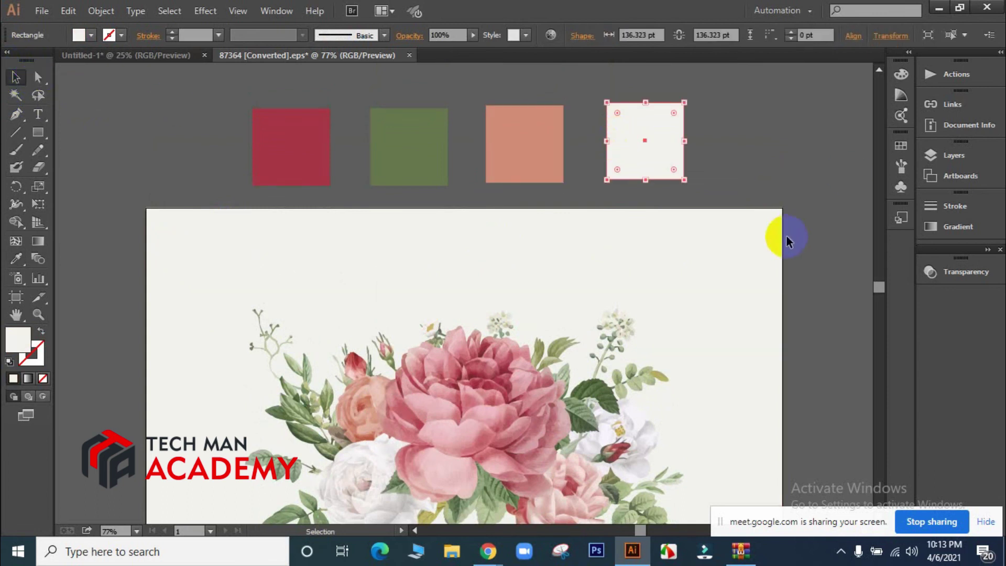
key("i")
scroll(734, 393, "down", 2)
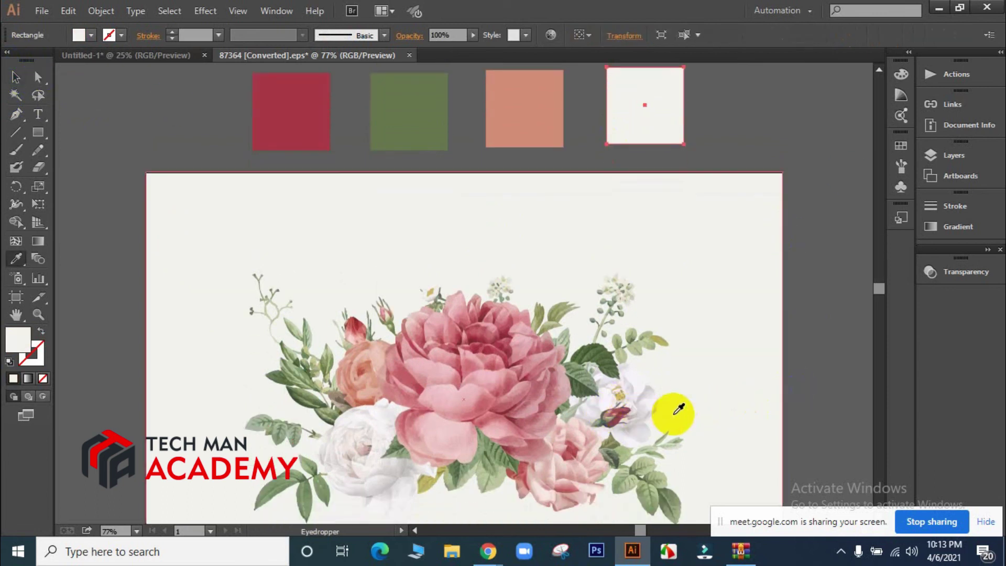
scroll(503, 354, "down", 2)
scroll(527, 396, "down", 2)
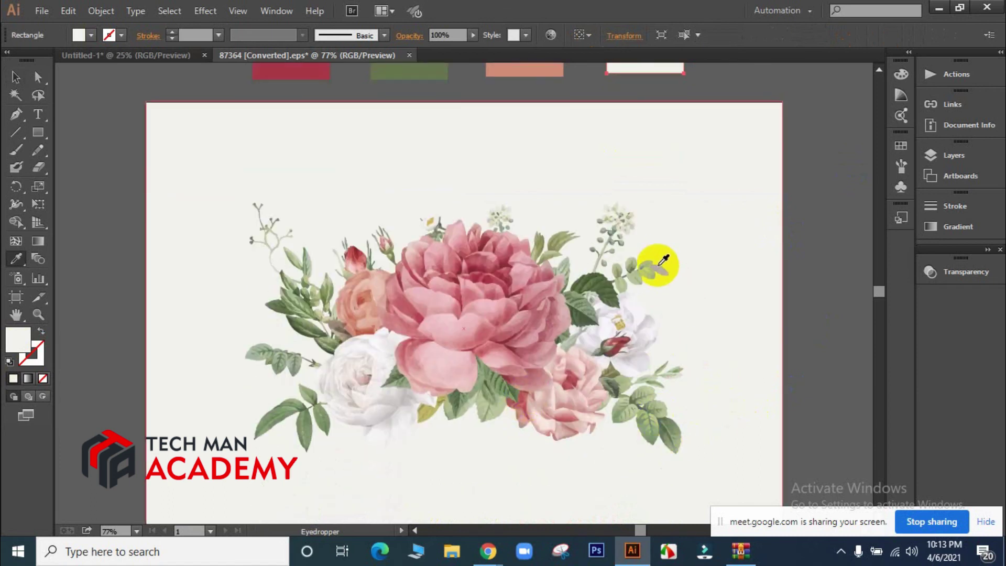
left_click(434, 408)
scroll(554, 337, "up", 3)
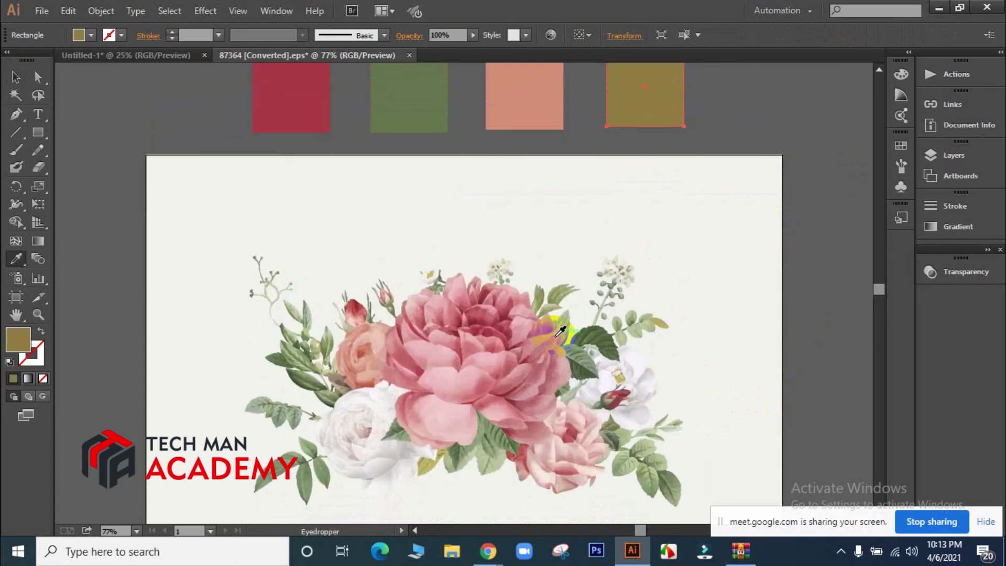
left_click(19, 84)
scroll(763, 115, "up", 2)
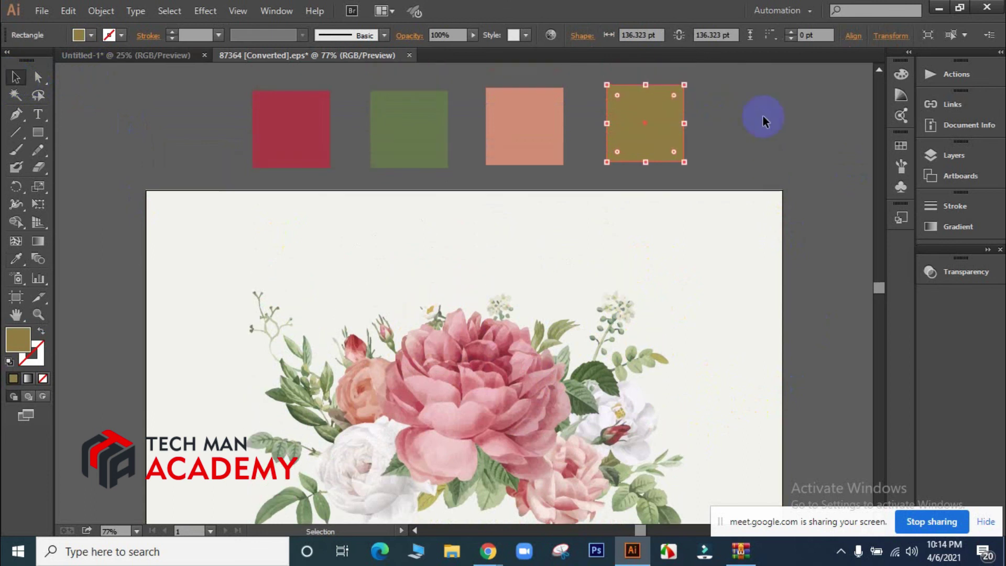
left_click(763, 119)
key("ctrl+minus")
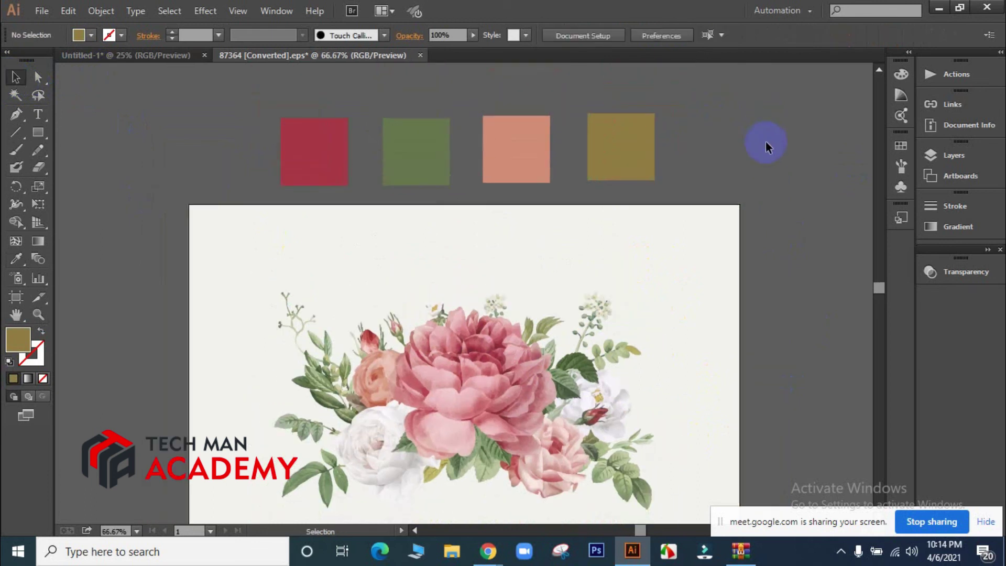
scroll(766, 141, "down", 3)
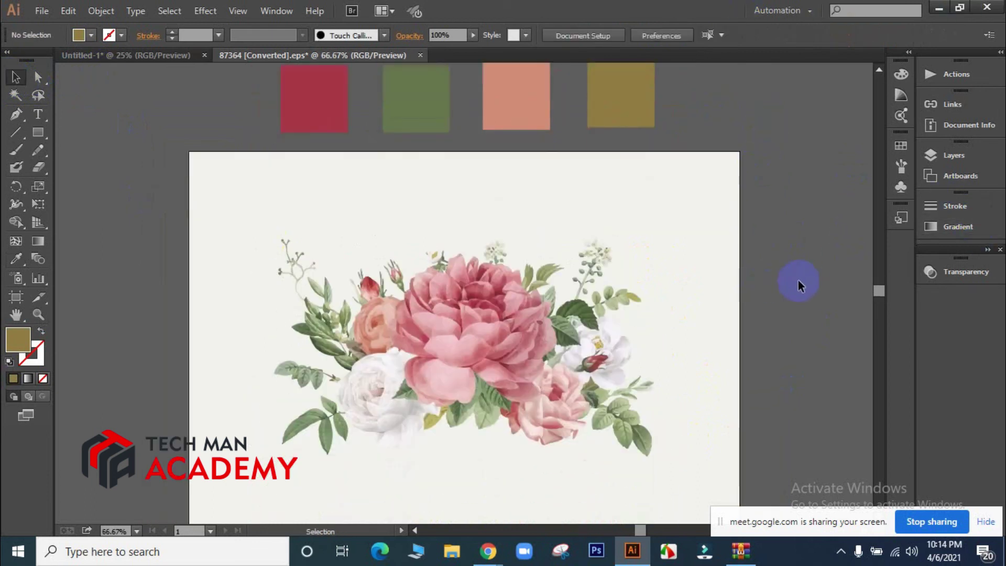
Refill the fourth square with a light pink sampled from the large flower's petals using the Eyedropper, and deselect it
scroll(564, 341, "up", 2)
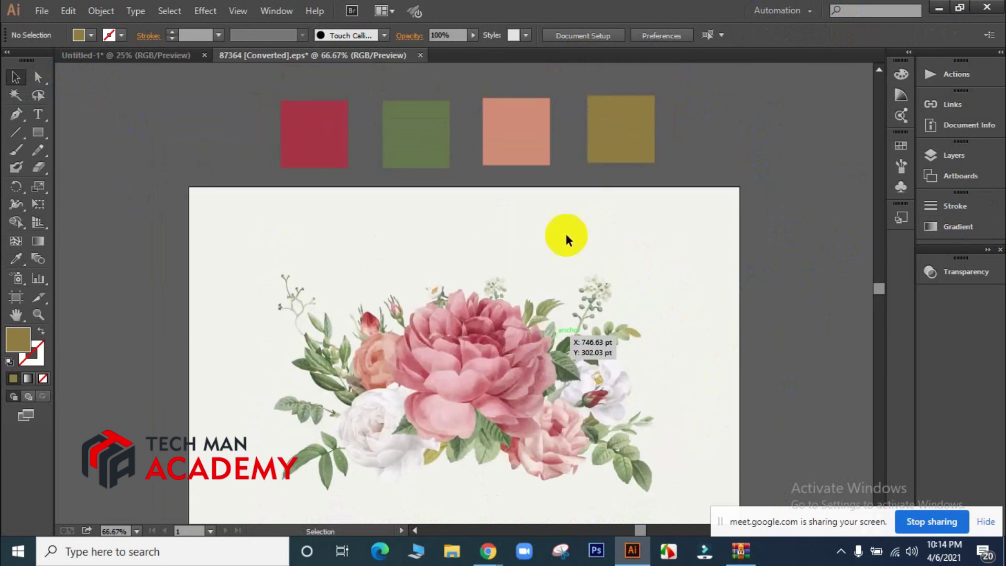
left_click(455, 388)
left_click(602, 134)
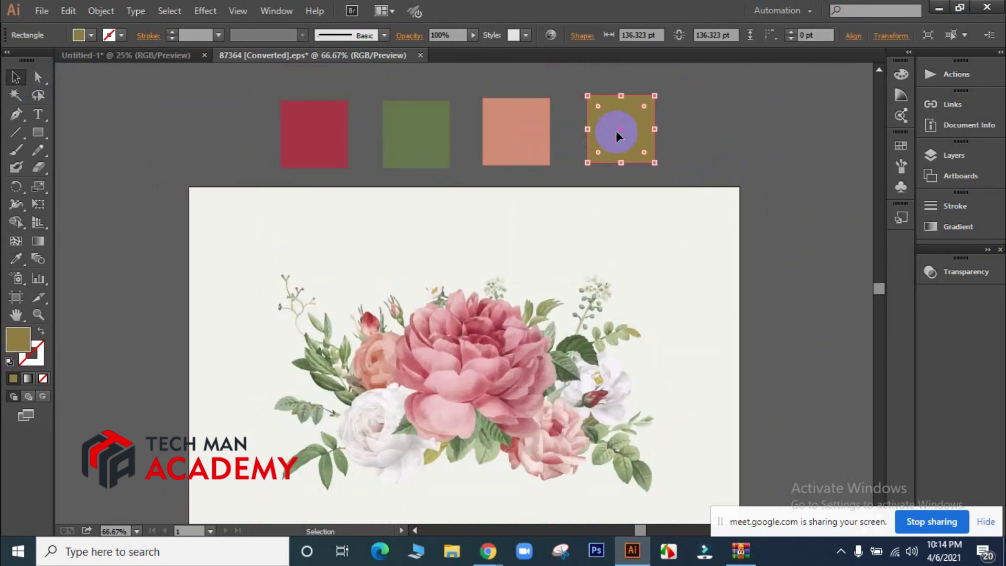
key("i")
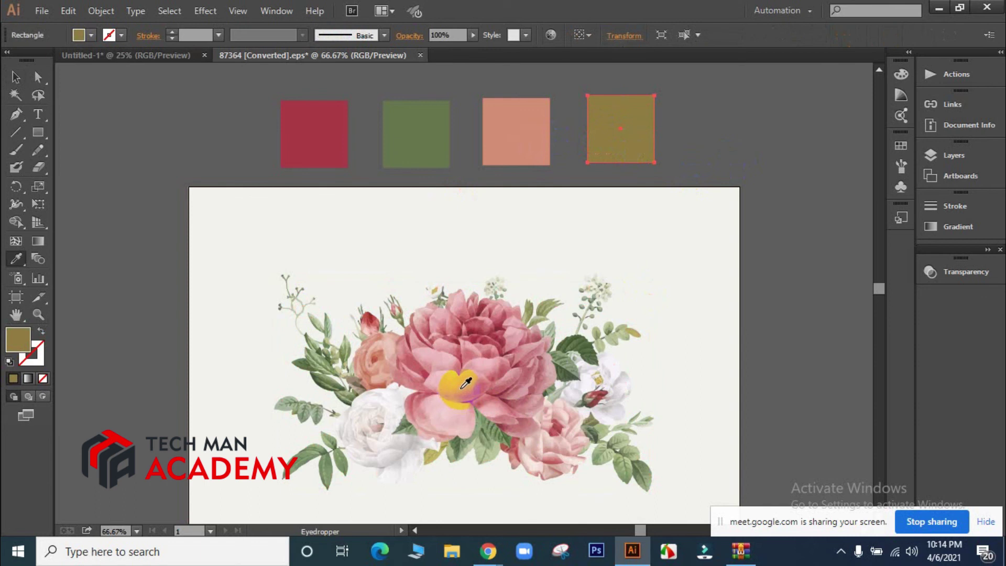
left_click(466, 385)
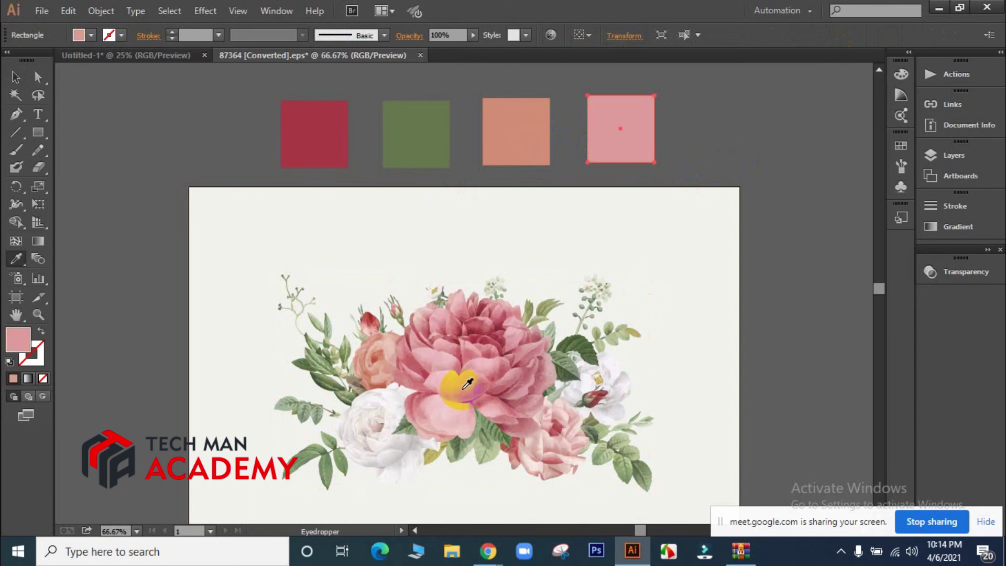
left_click(16, 77)
left_click(847, 367)
Ungroup the floral artwork, pick individual petals of the large pink flower, and clear the selection
right_click(466, 367)
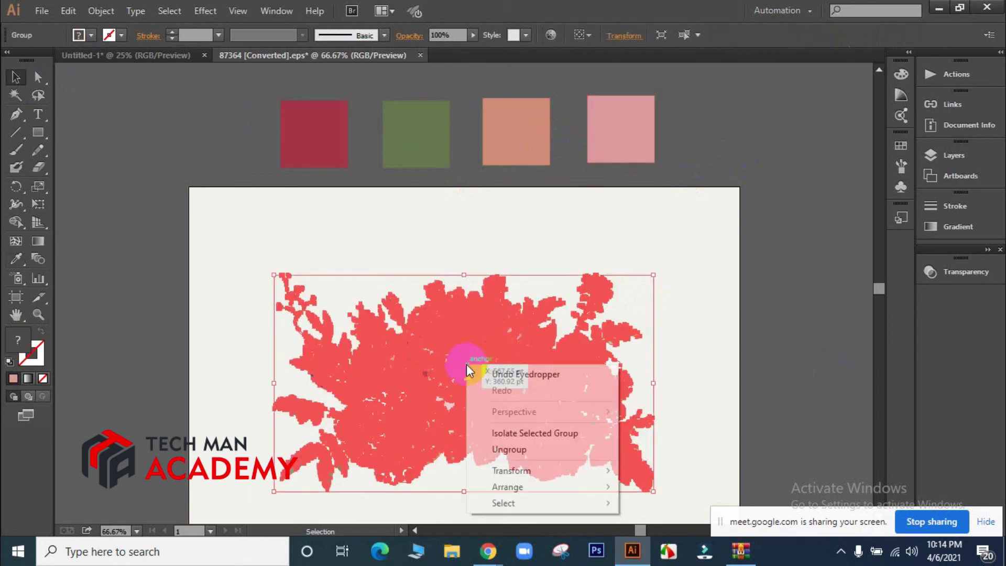
left_click(513, 449)
left_click(790, 359)
left_click(471, 289)
left_click(456, 322)
left_click(815, 313)
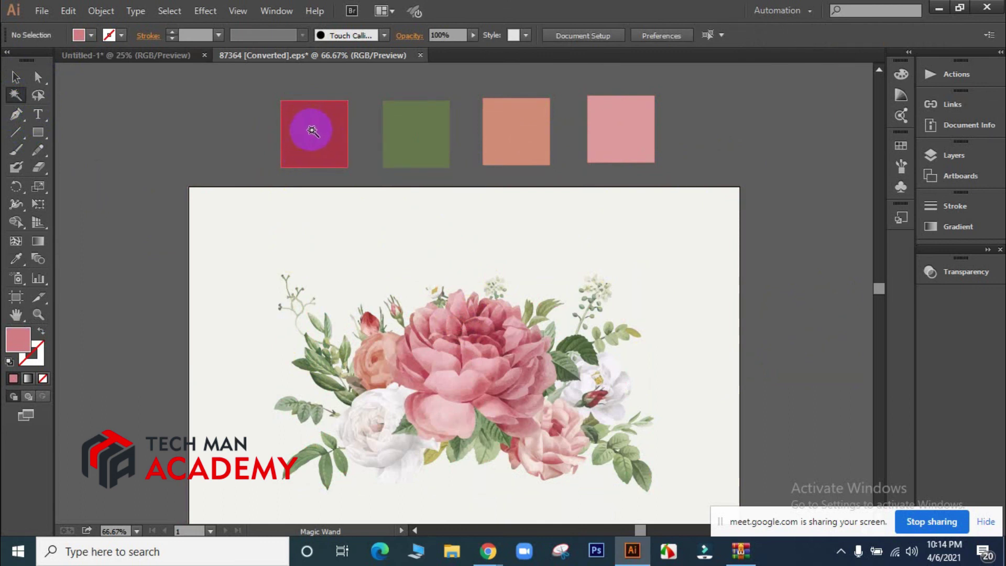
Select everything colored like the dark red square with the Magic Wand and move it off the artboard to the left
left_click(308, 132)
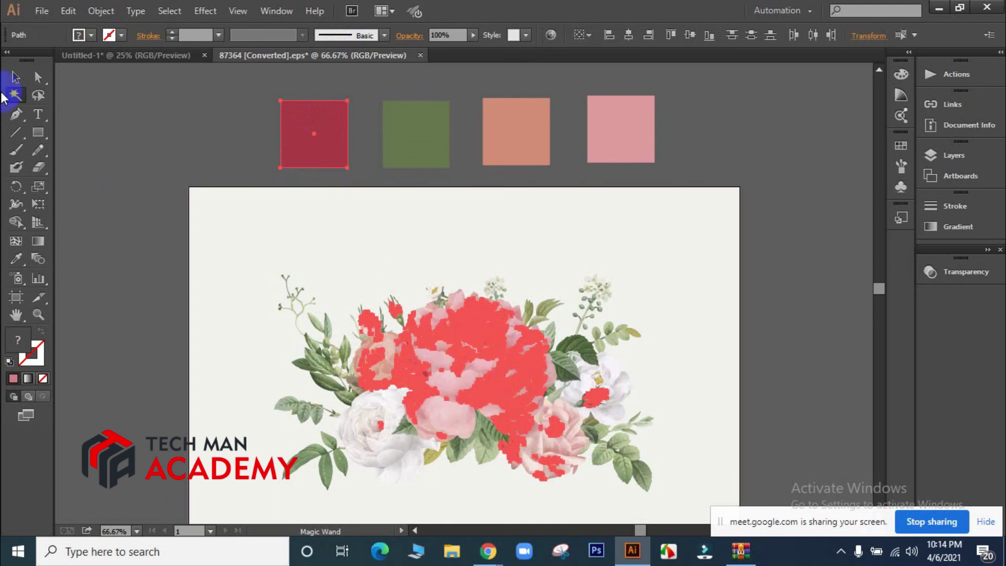
left_click(16, 78)
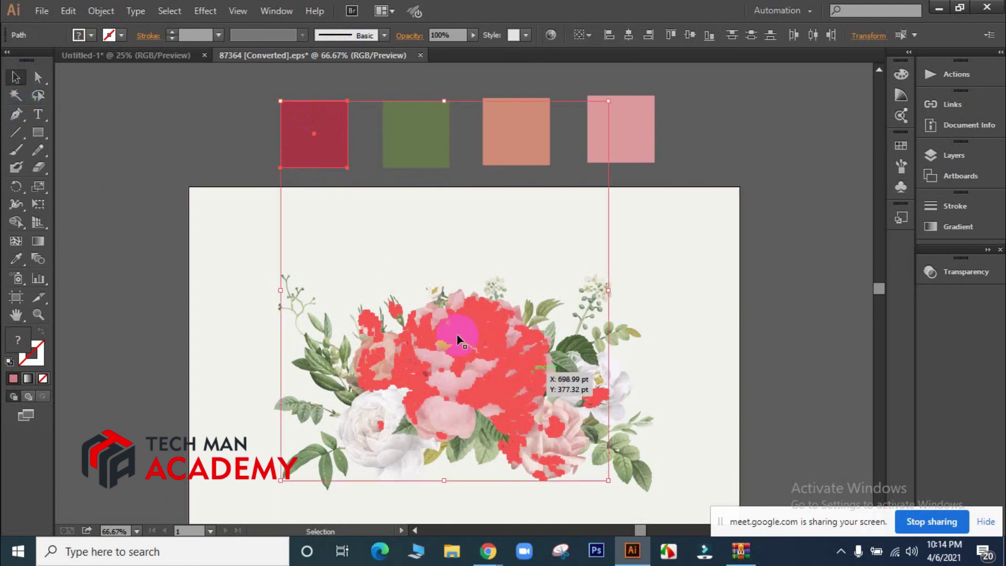
left_click_drag(455, 334, 184, 283)
key("space")
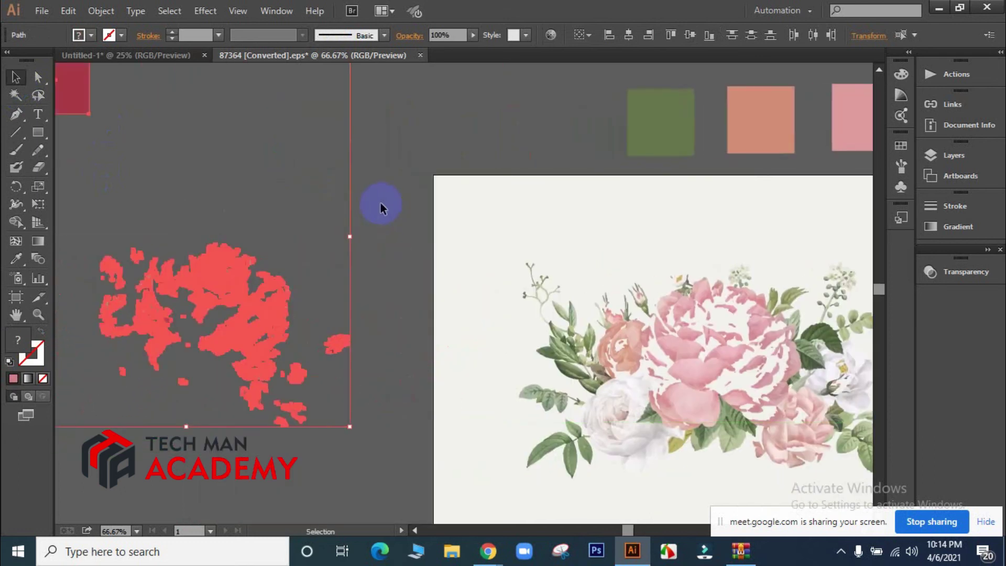
left_click(386, 229)
key("space")
left_click_drag(321, 210, 420, 269)
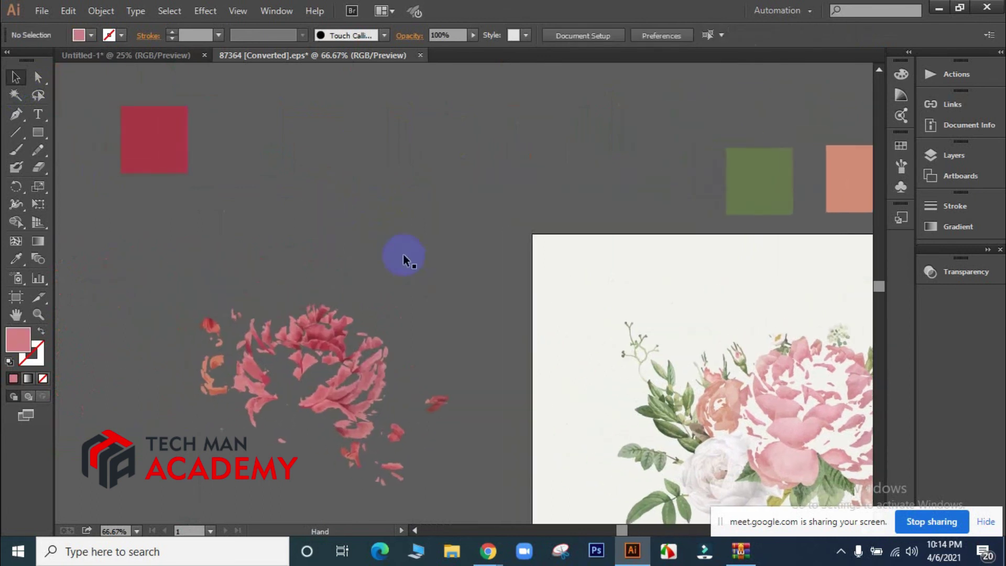
key("space")
left_click_drag(418, 225, 276, 197)
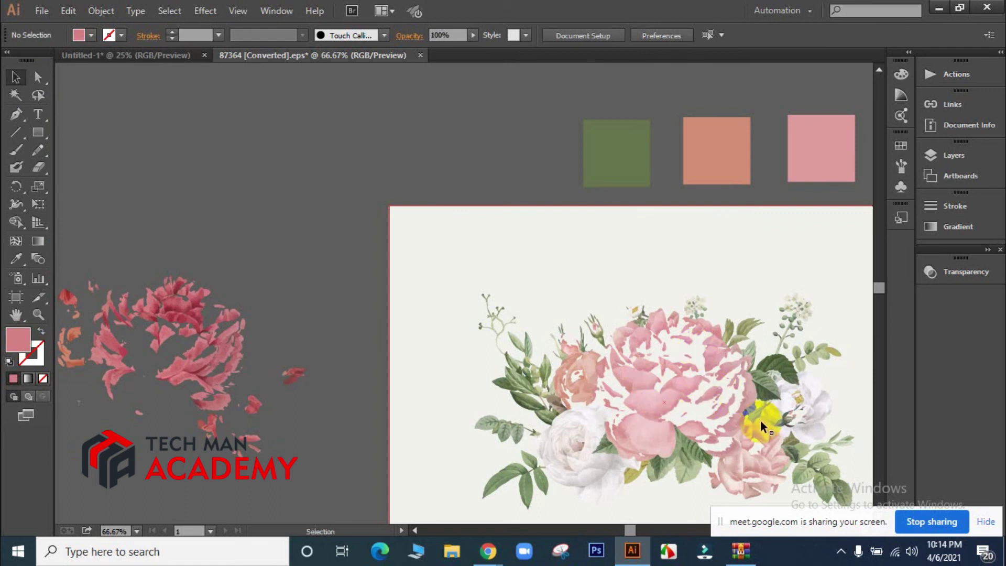
Select everything colored like the green square with the Magic Wand and move it up and left, away from the bouquet
left_click(612, 152)
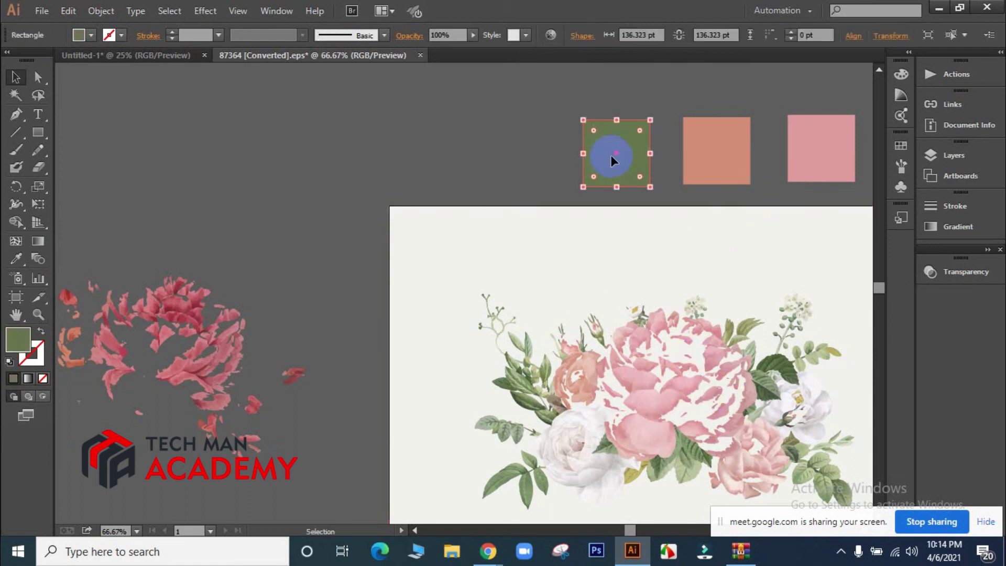
left_click(227, 155)
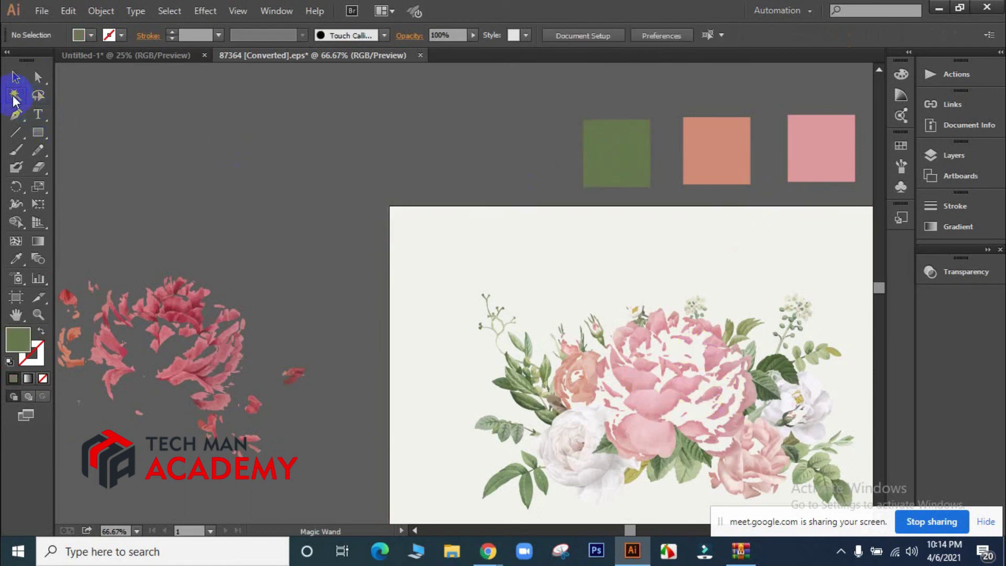
left_click(602, 152)
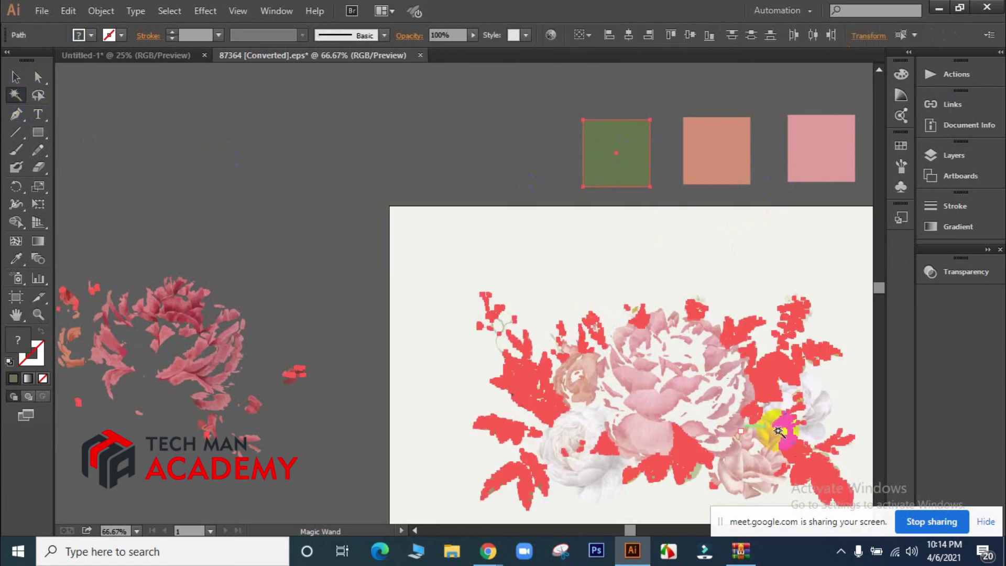
left_click(16, 77)
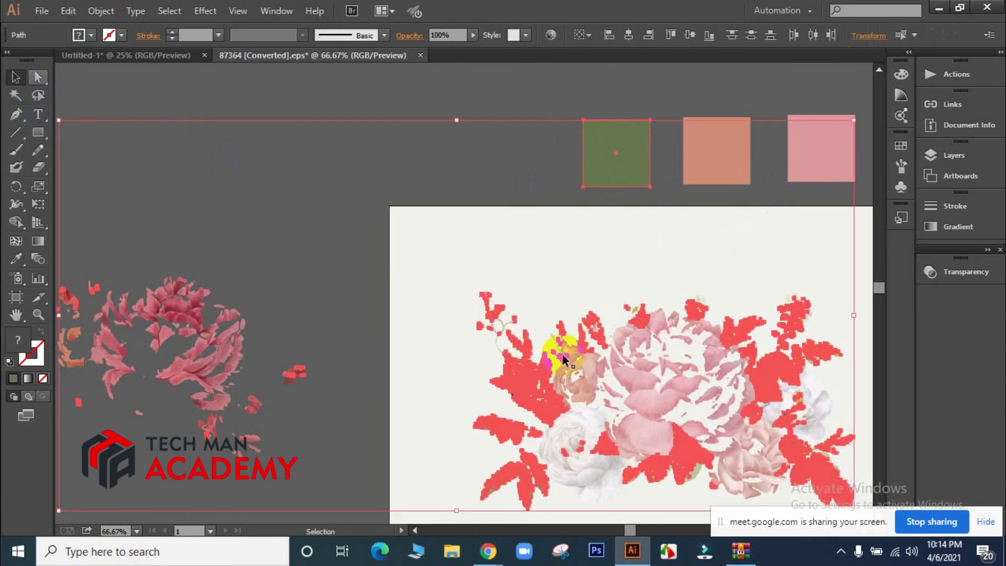
left_click_drag(531, 382, 361, 227)
scroll(338, 232, "up", 7)
scroll(294, 254, "up", 3)
Shift one small leaf piece of the separated greenery up and slightly left, and deselect it
left_click_drag(294, 254, 264, 187)
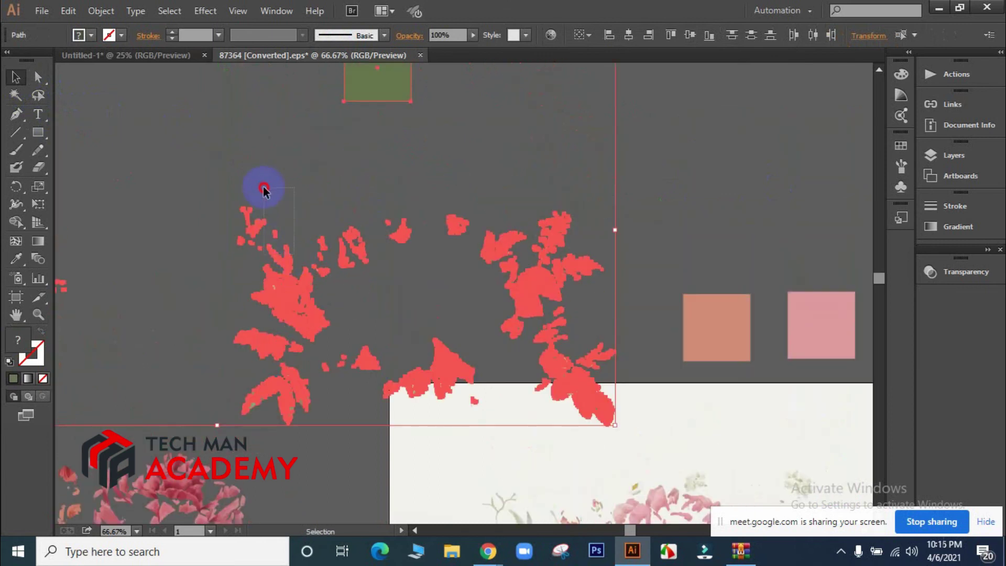
left_click_drag(294, 295, 273, 233)
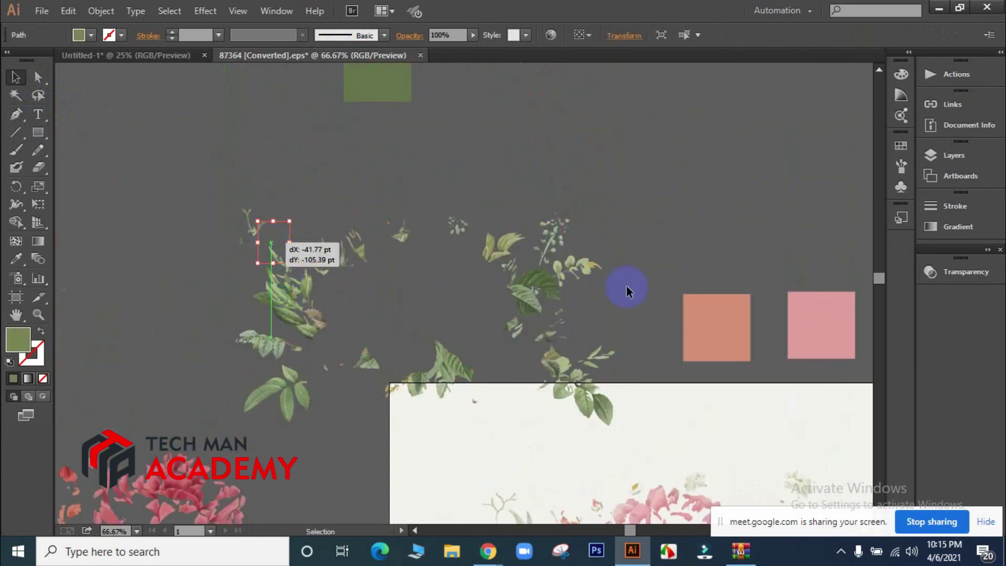
left_click(627, 285)
Examine the bouquet pieces left on the artboard without their dark red and green parts
scroll(660, 253, "down", 3)
scroll(659, 253, "down", 3)
key("space")
left_click_drag(781, 223, 560, 311)
scroll(786, 304, "down", 2)
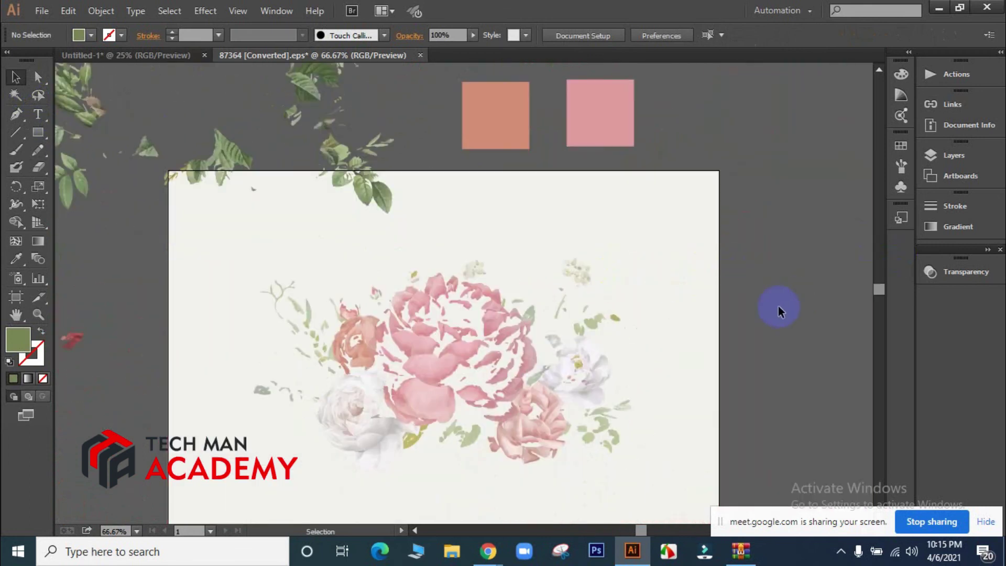
scroll(765, 292, "up", 1)
scroll(786, 304, "down", 2)
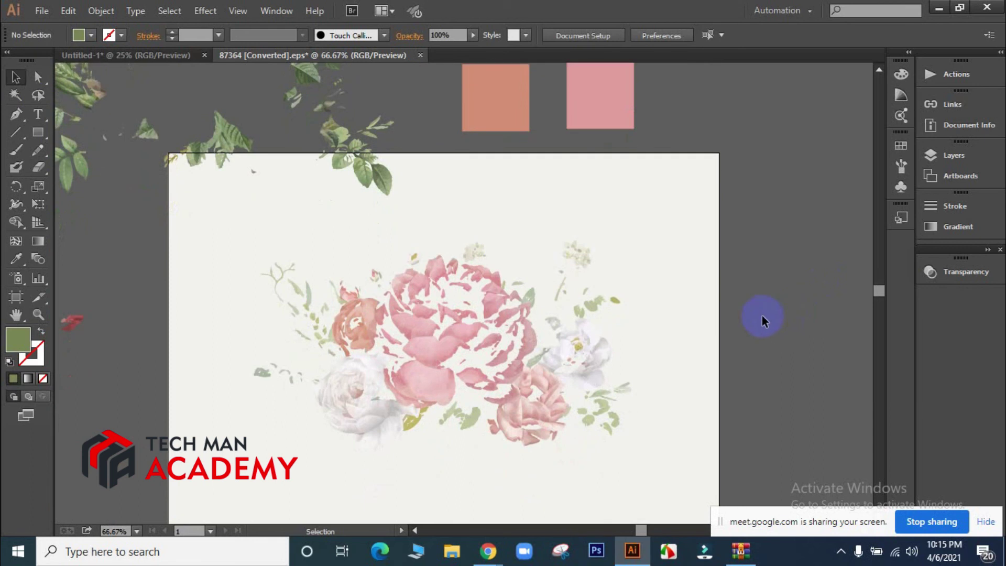
scroll(567, 270, "up", 2)
left_click(798, 292)
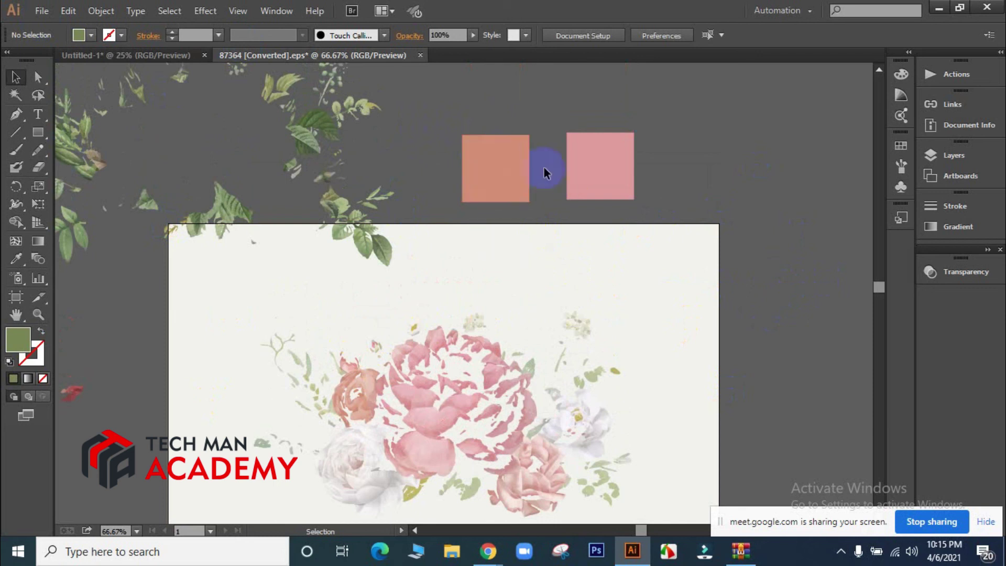
Move the off-white background rectangle away from behind the bouquet and delete it
left_click(15, 95)
left_click(480, 164)
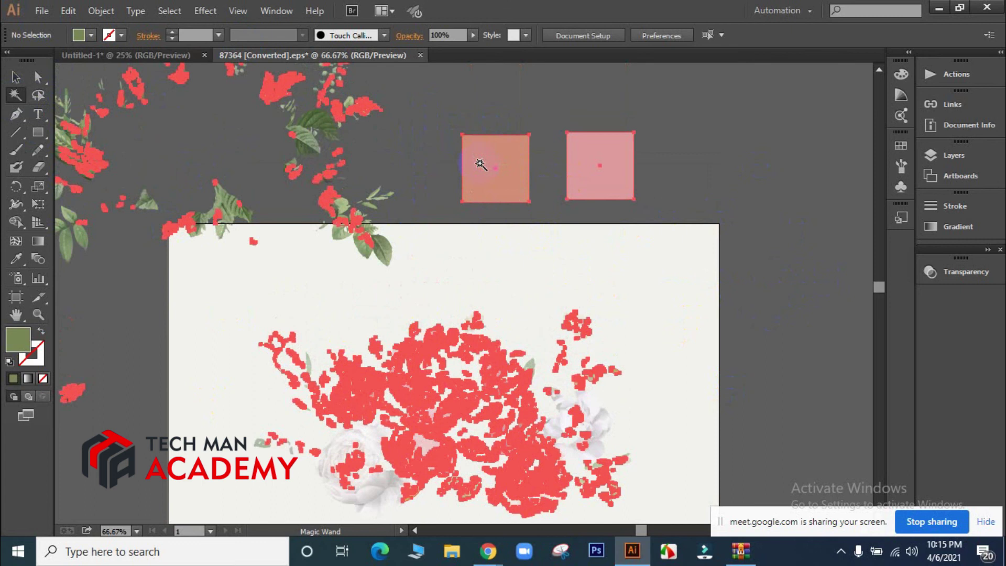
left_click(16, 77)
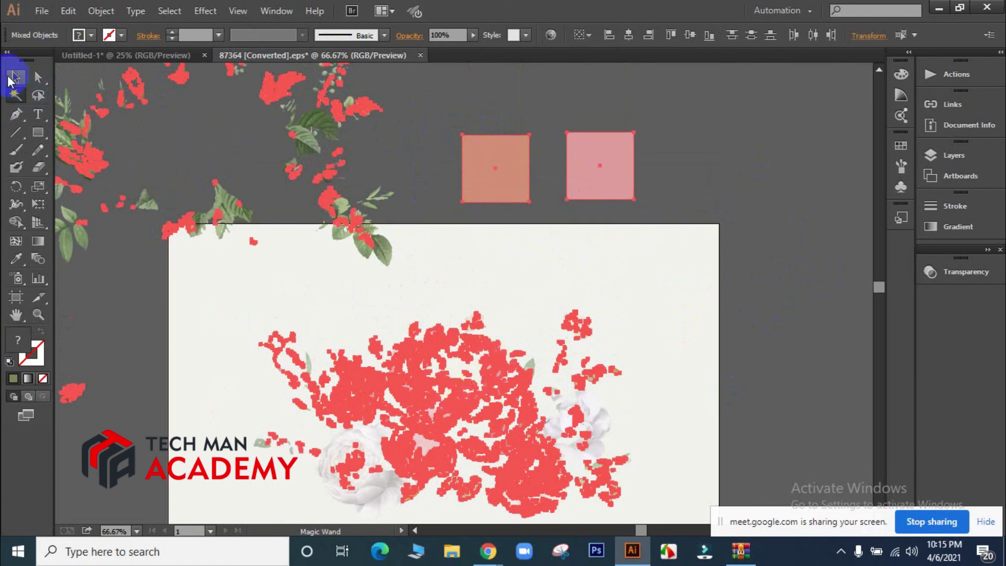
left_click_drag(466, 395, 783, 232)
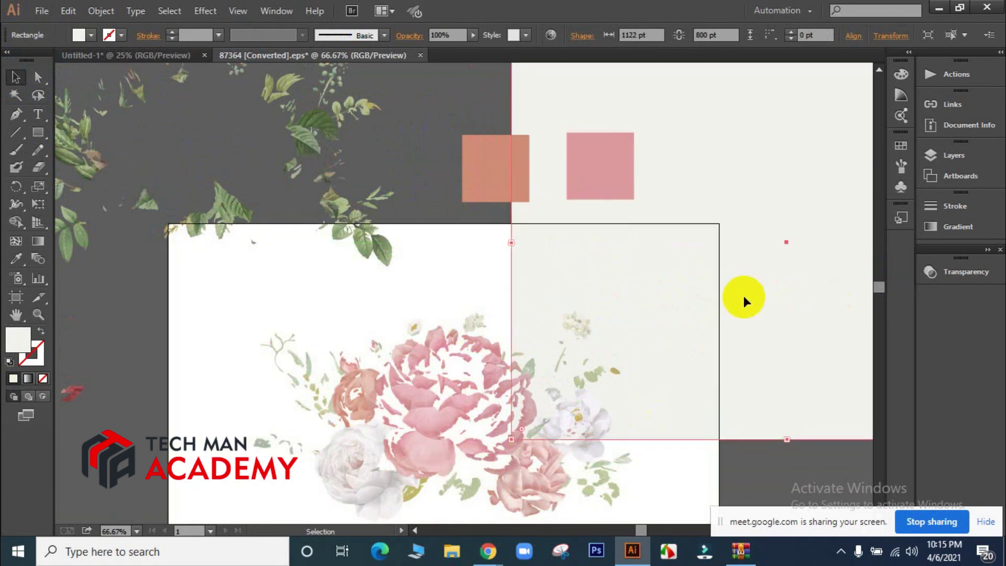
key("Delete")
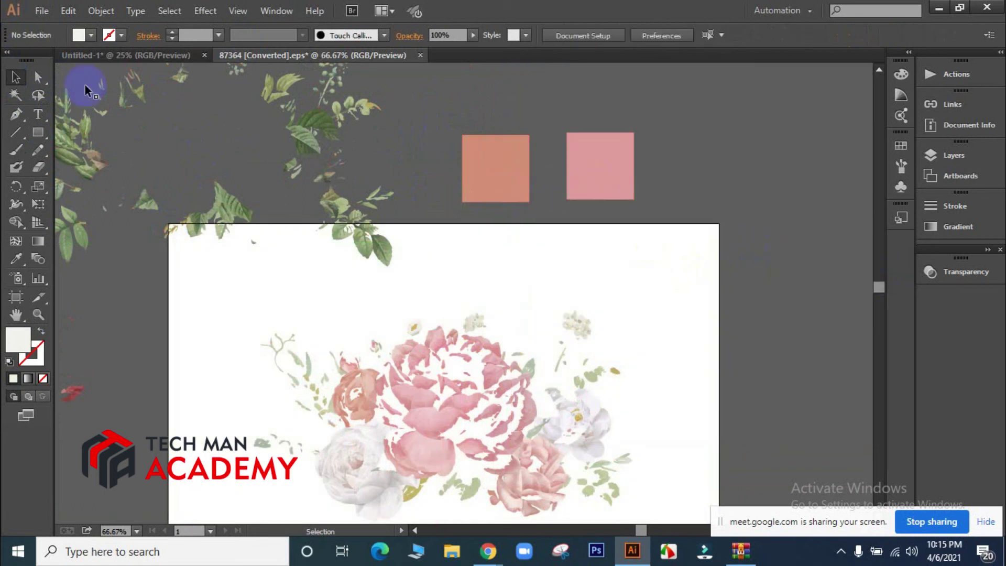
Select everything colored like the peach square with the Magic Wand, move it up and right off the bouquet, and review the leftover pieces
left_click(16, 95)
left_click(490, 167)
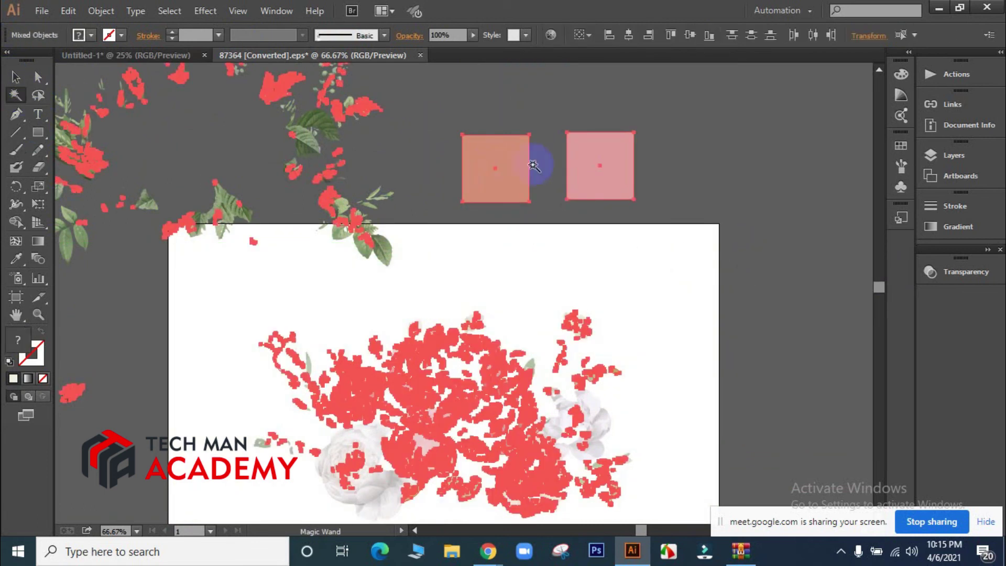
left_click(16, 77)
left_click_drag(423, 385, 771, 179)
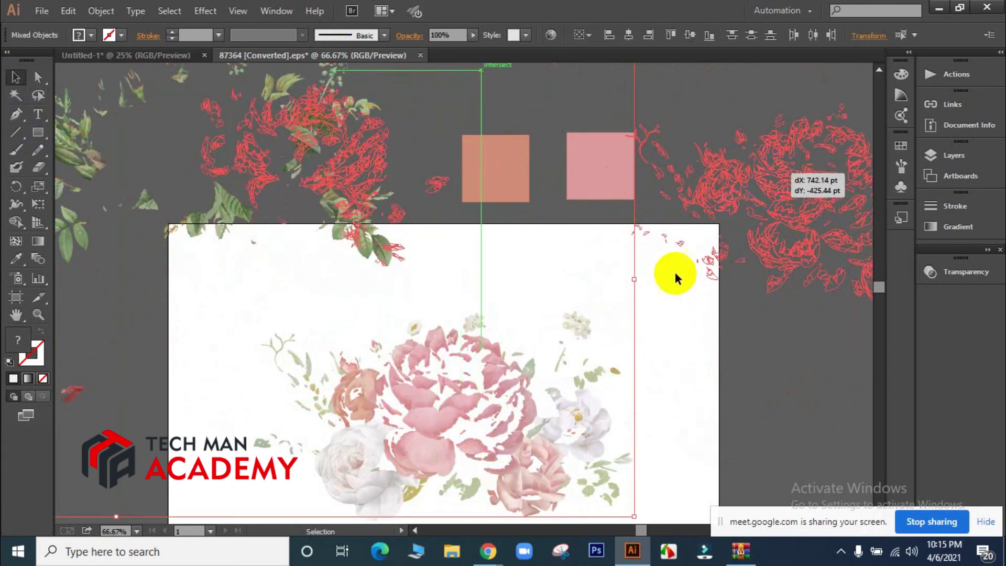
left_click(829, 362)
left_click_drag(422, 450, 417, 451)
scroll(603, 267, "up", 3)
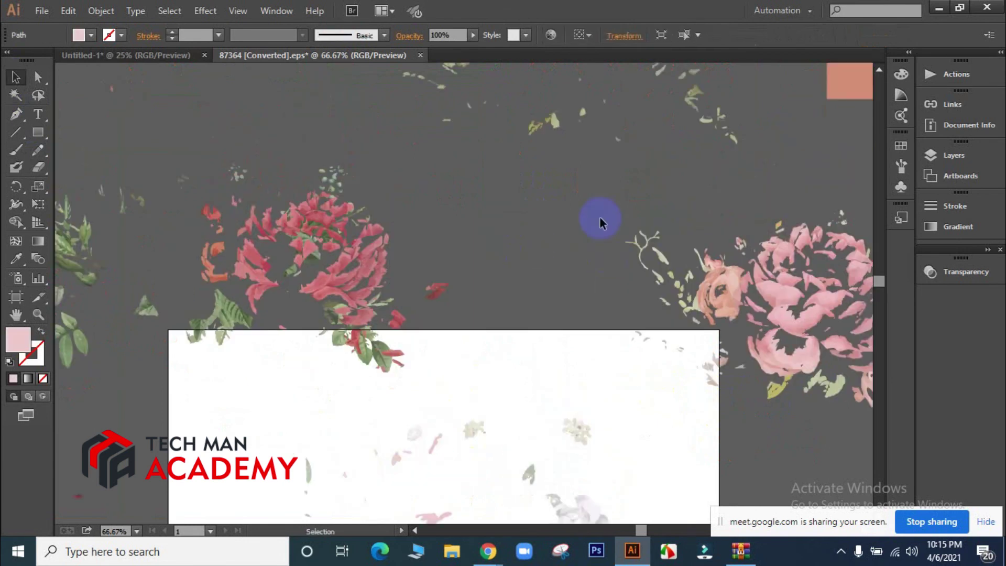
scroll(839, 110, "up", 3)
key("ctrl+0")
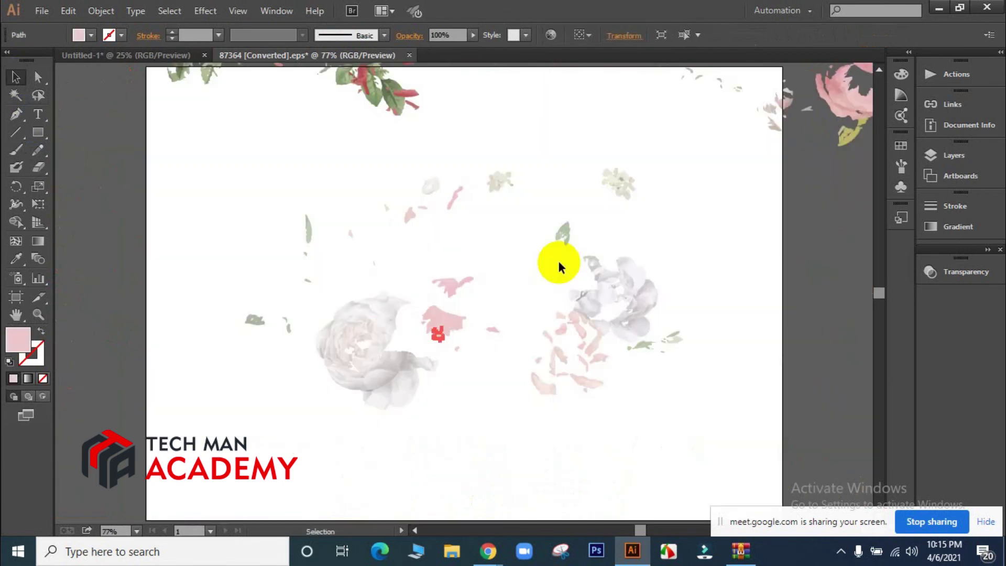
scroll(773, 234, "up", 5)
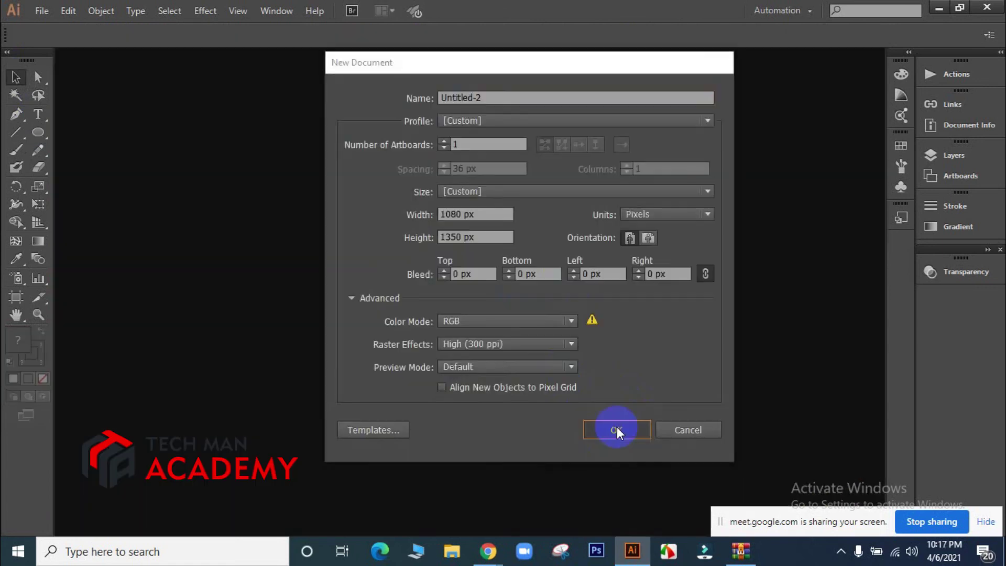
Create a new 1080 × 1350 px RGB document at 300 ppi and draw a circle near the artboard's center
left_click(617, 429)
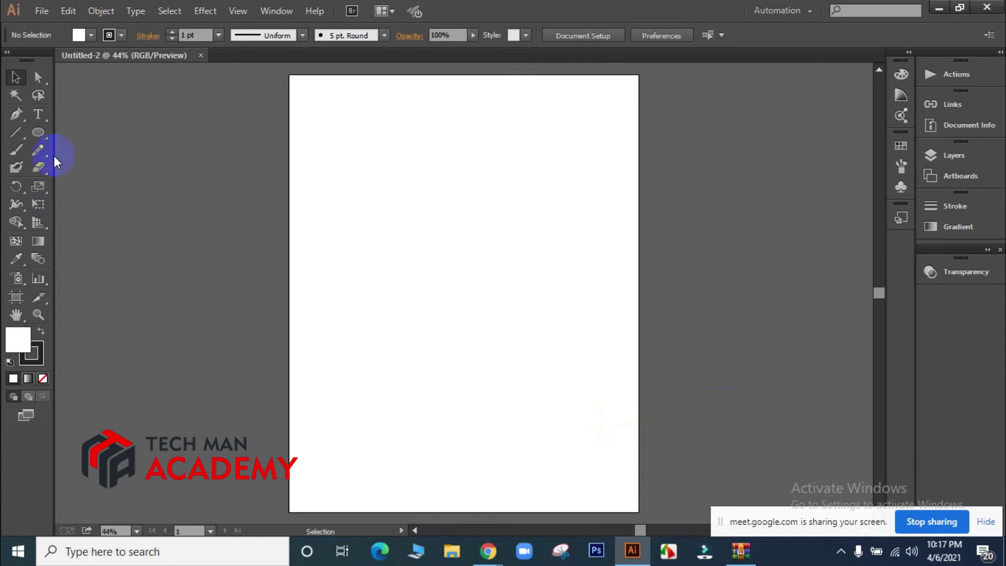
left_click(37, 133)
left_click_drag(402, 216, 538, 363)
Fill the circle with yellow and remove its stroke
left_click(91, 37)
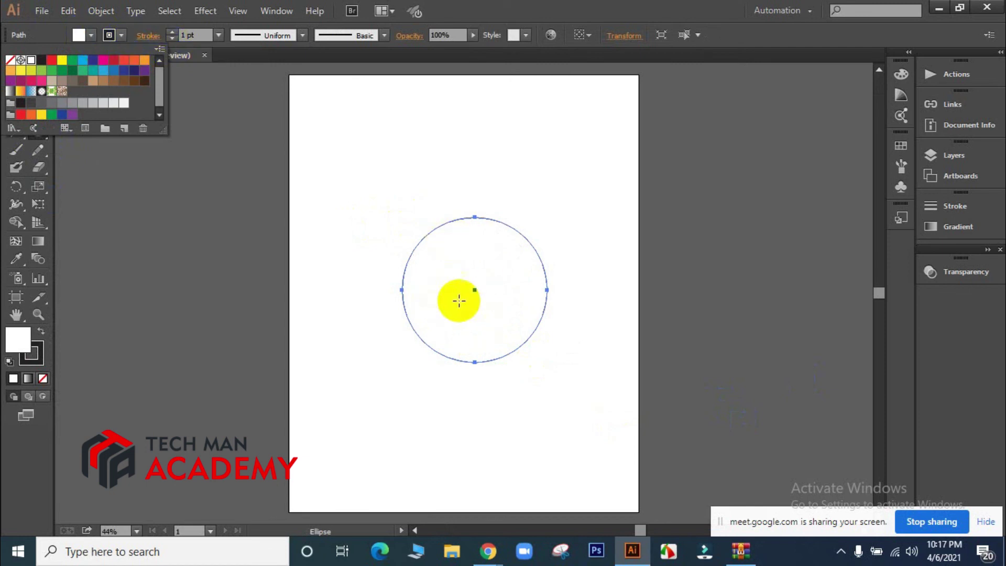
left_click(62, 61)
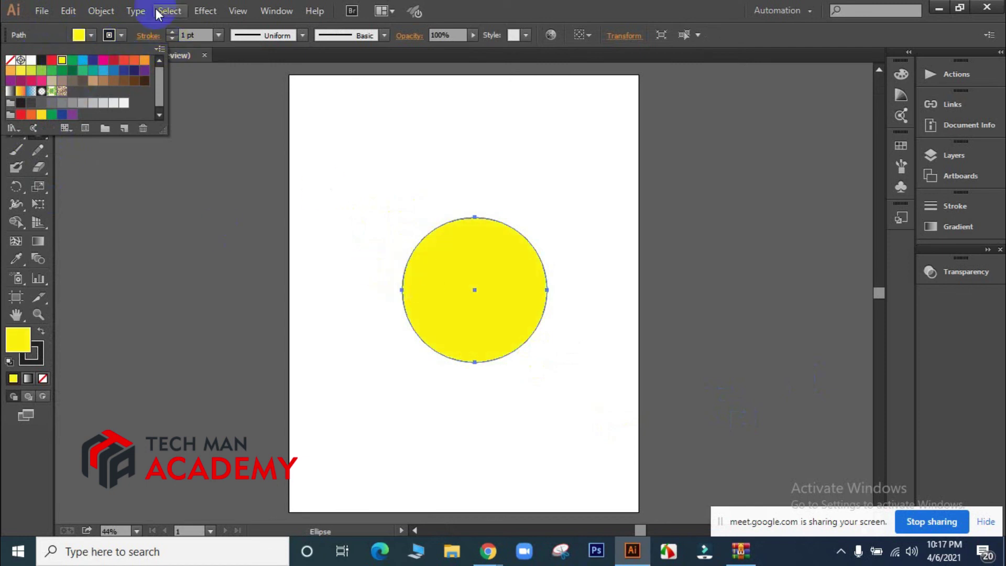
left_click(122, 36)
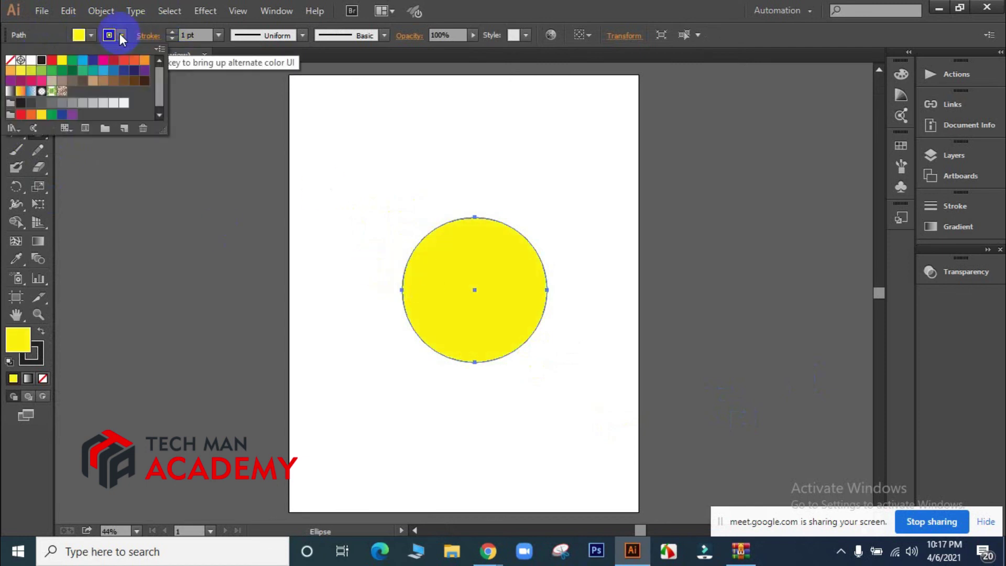
left_click(10, 61)
Duplicate the yellow circle into an overlapping cluster and fill the upper-left copy with black
left_click(16, 77)
left_click_drag(474, 303, 441, 176)
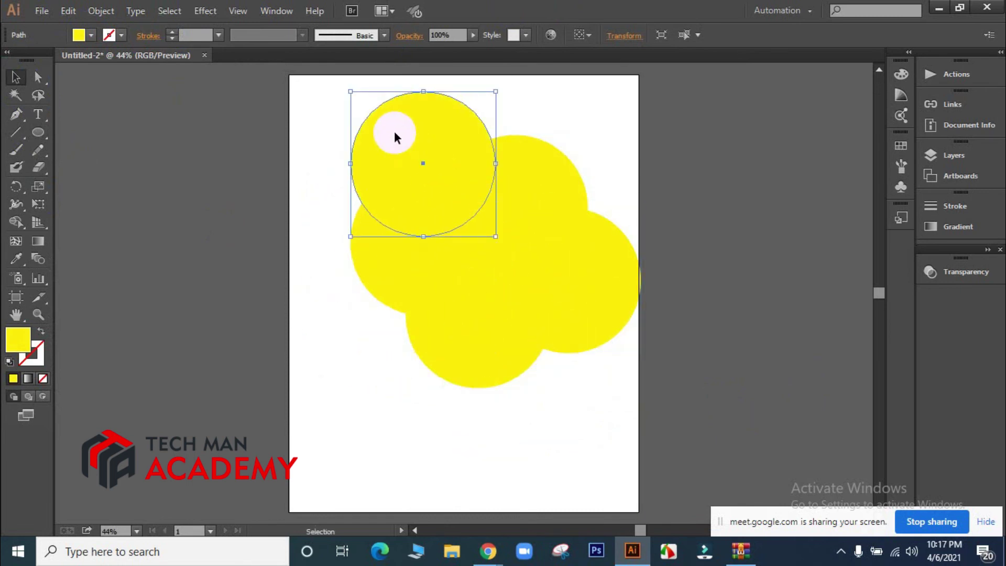
left_click(90, 35)
left_click(41, 60)
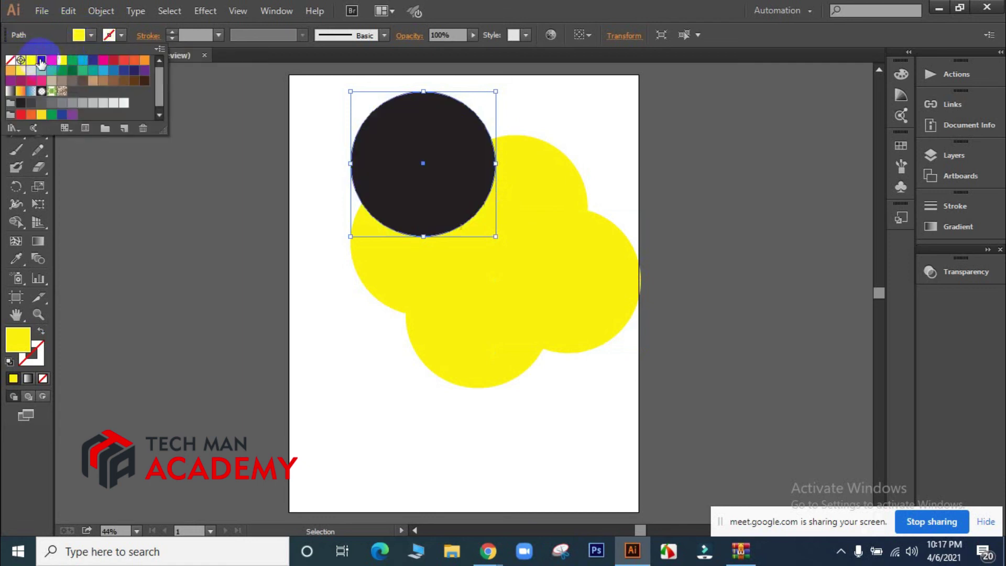
Fill the upper-right yellow circle with dark blue
left_click(602, 135)
left_click(538, 165)
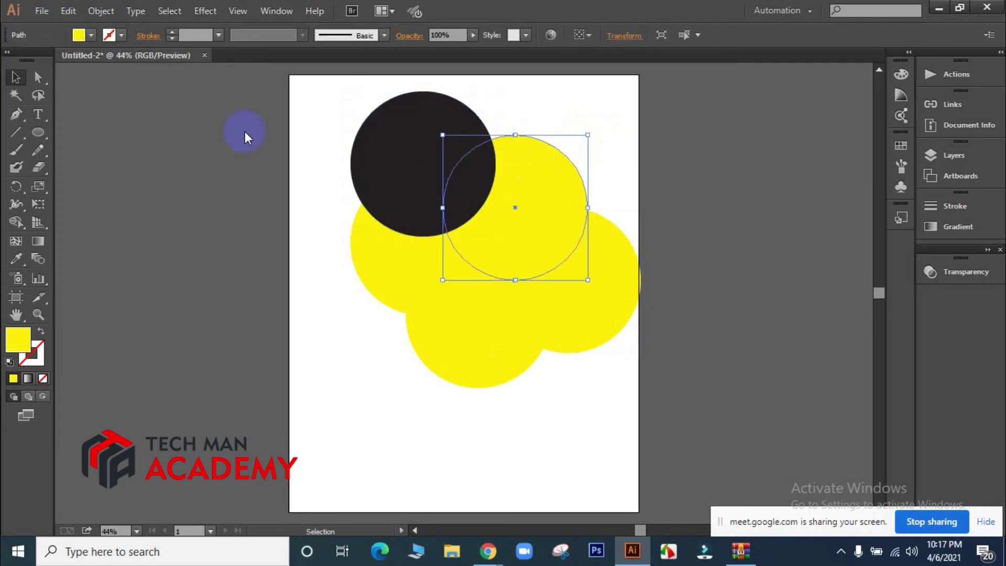
left_click(93, 36)
left_click(94, 61)
left_click(633, 188)
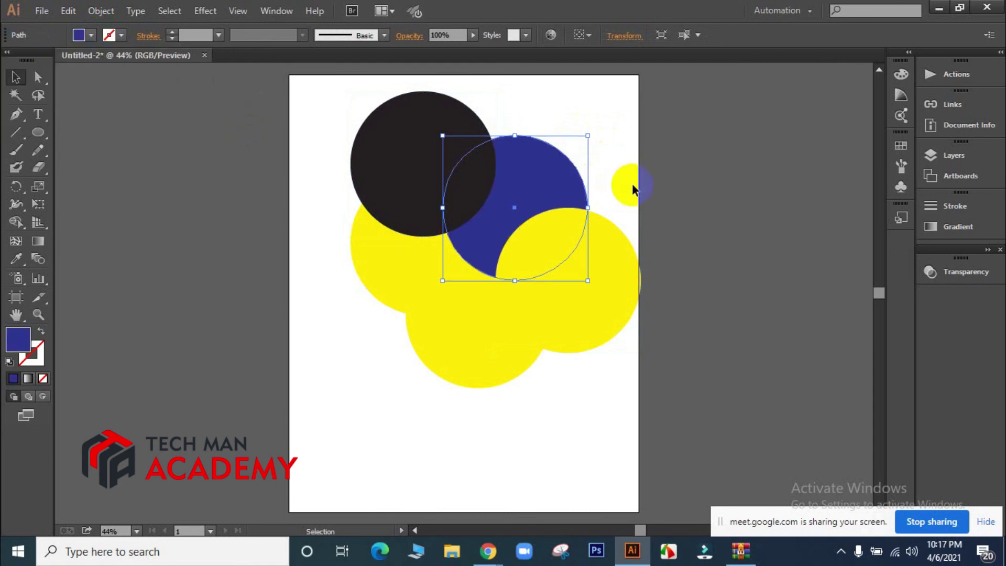
Fill the rightmost yellow circle with red
left_click(593, 263)
left_click(91, 35)
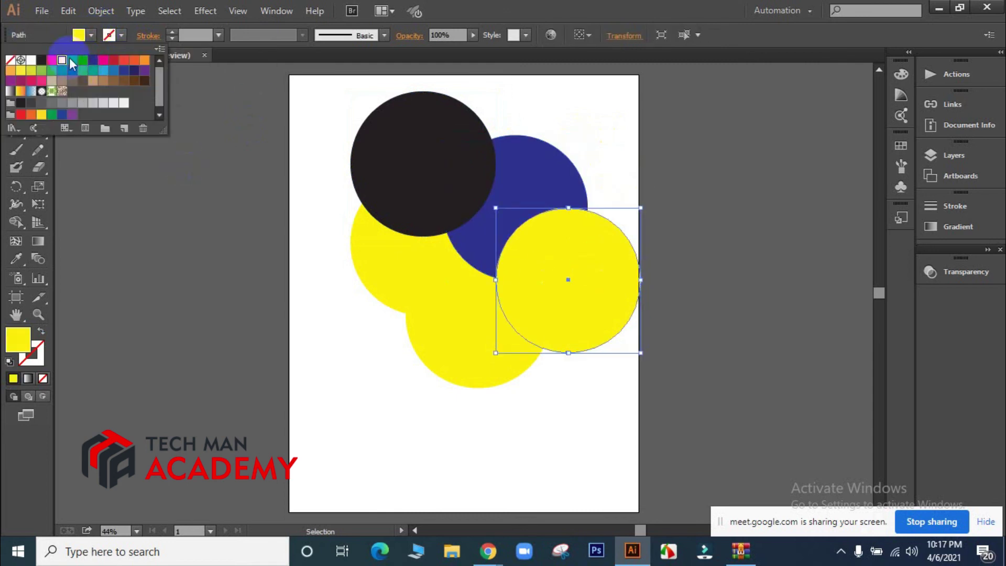
left_click(51, 60)
left_click(716, 288)
Fill the lowest yellow circle of the cluster with light blue
left_click(416, 329)
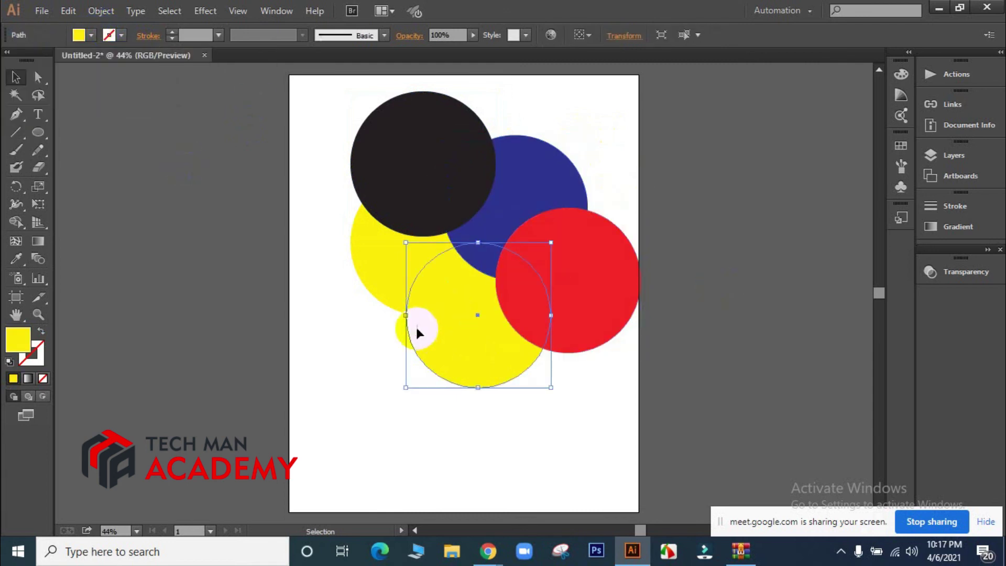
left_click(91, 35)
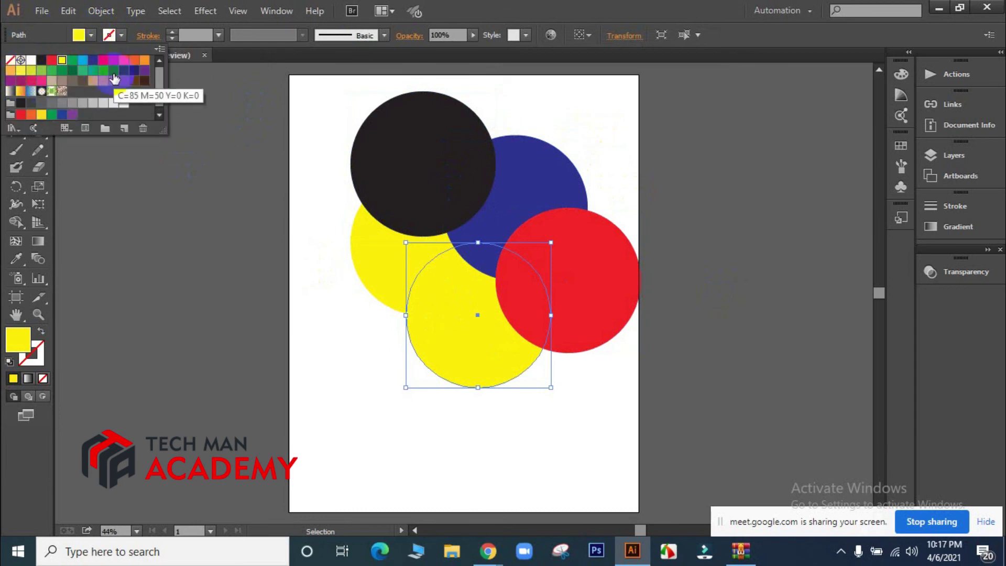
left_click(102, 70)
left_click(675, 274)
Move the whole cluster of five circles down and slightly left to center it on the artboard, and fit the artboard in view
left_click_drag(300, 101, 565, 338)
left_click_drag(556, 268, 530, 343)
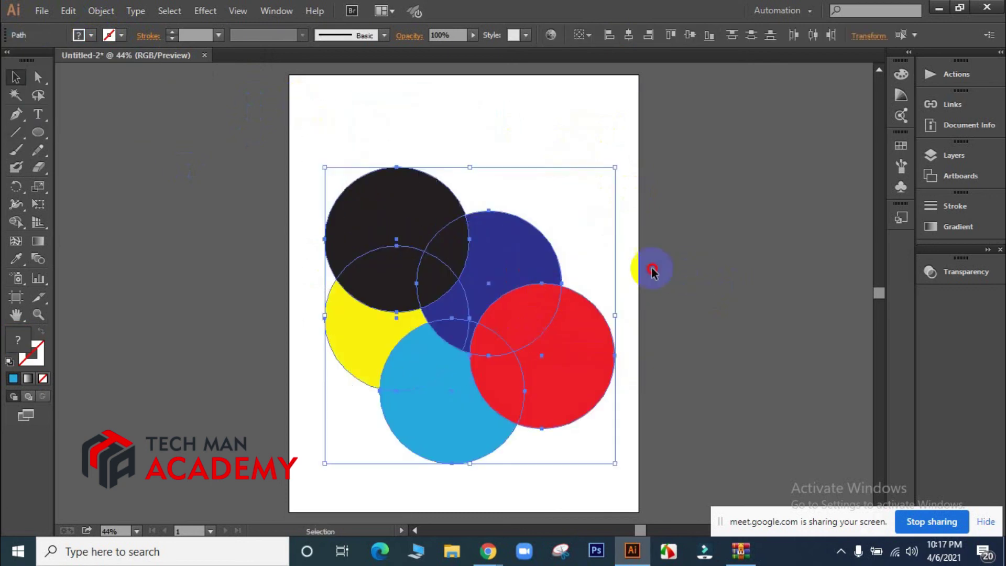
left_click(652, 269)
scroll(673, 269, "down", 2)
left_click_drag(304, 97, 536, 336)
left_click_drag(432, 222, 442, 206)
left_click_drag(523, 252, 513, 248)
left_click(696, 245)
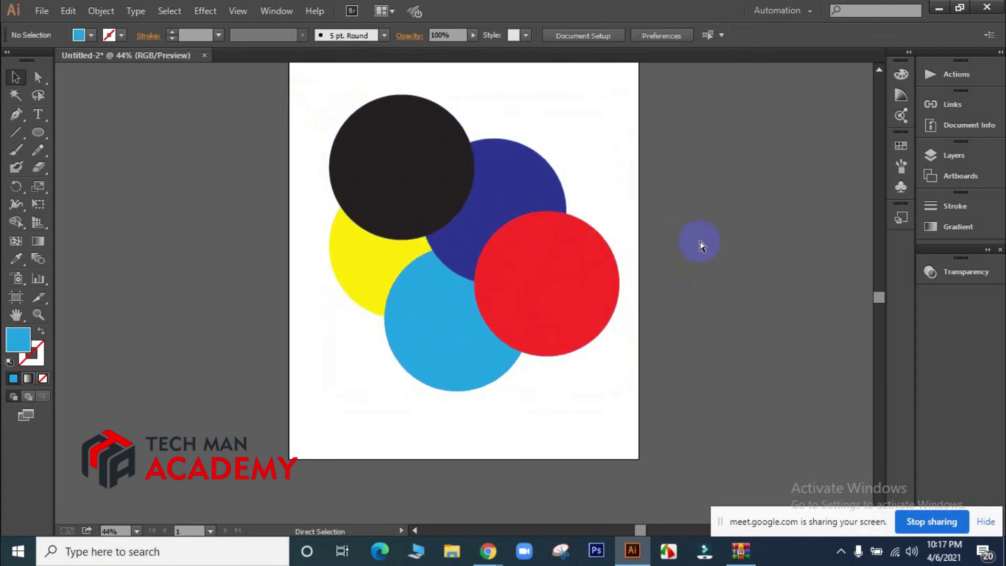
key("ctrl+0")
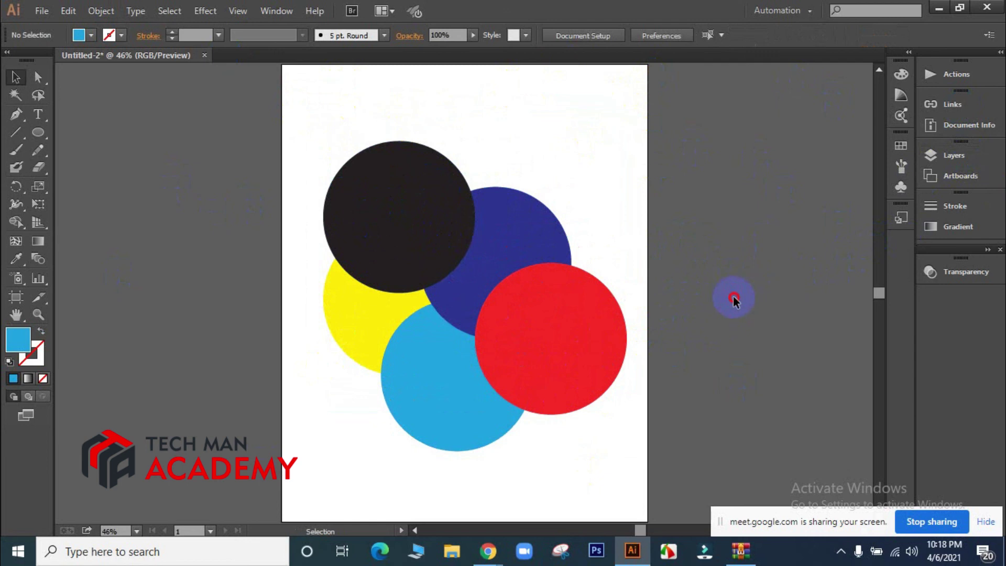
Expand Layer 1 and hide its circles one by one from the topmost black one to the yellow one
left_click(951, 155)
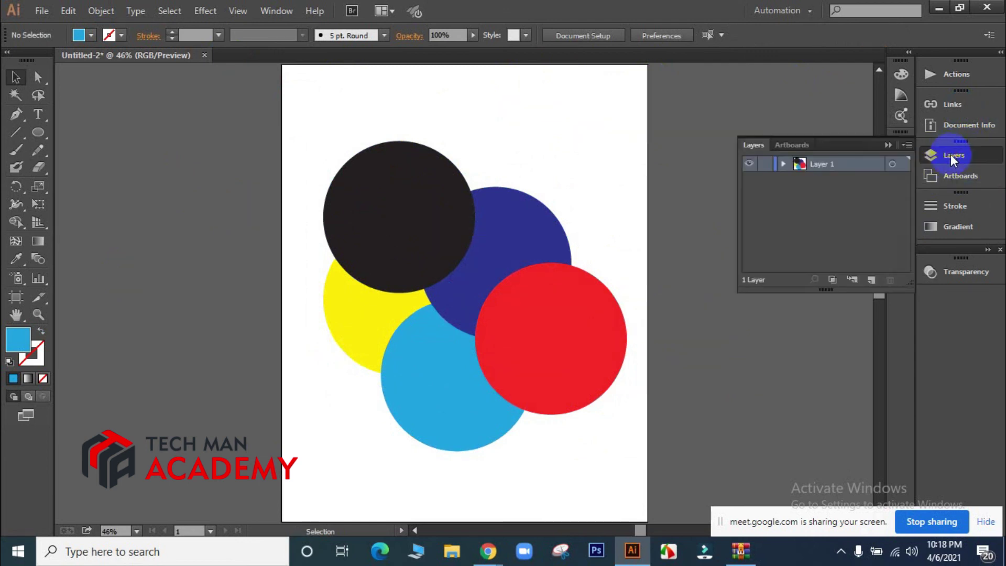
left_click(783, 163)
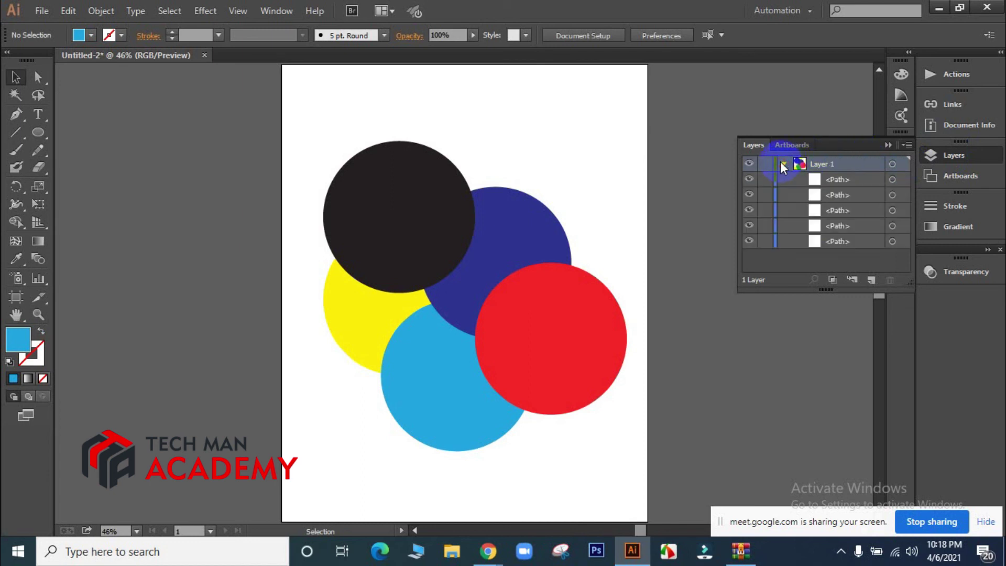
left_click(751, 181)
left_click(750, 195)
left_click(750, 211)
left_click(749, 226)
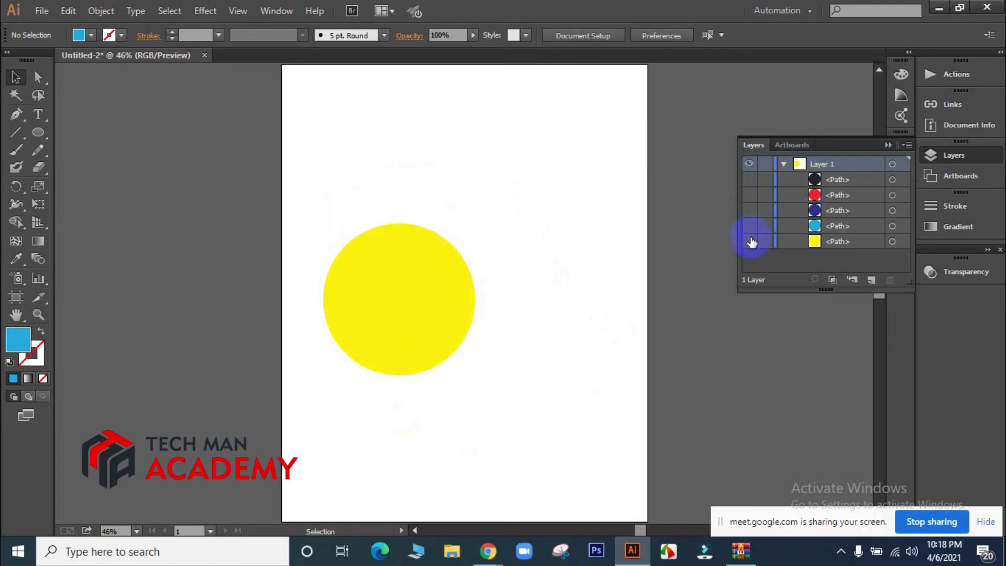
left_click(751, 241)
Show all five circle paths of Layer 1 again and collapse the layer list
left_click(751, 226)
left_click(751, 241)
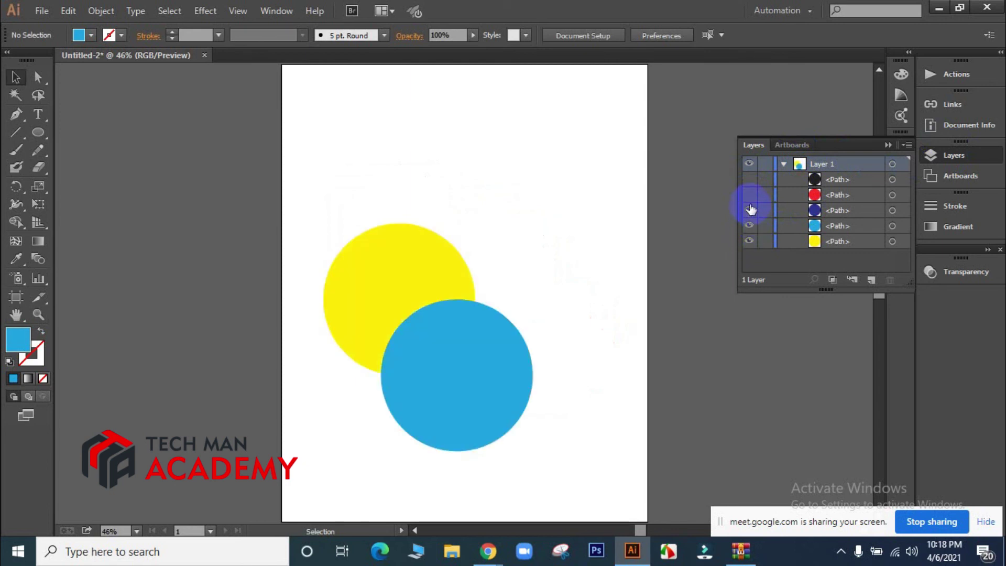
left_click(751, 211)
left_click(750, 195)
left_click(749, 179)
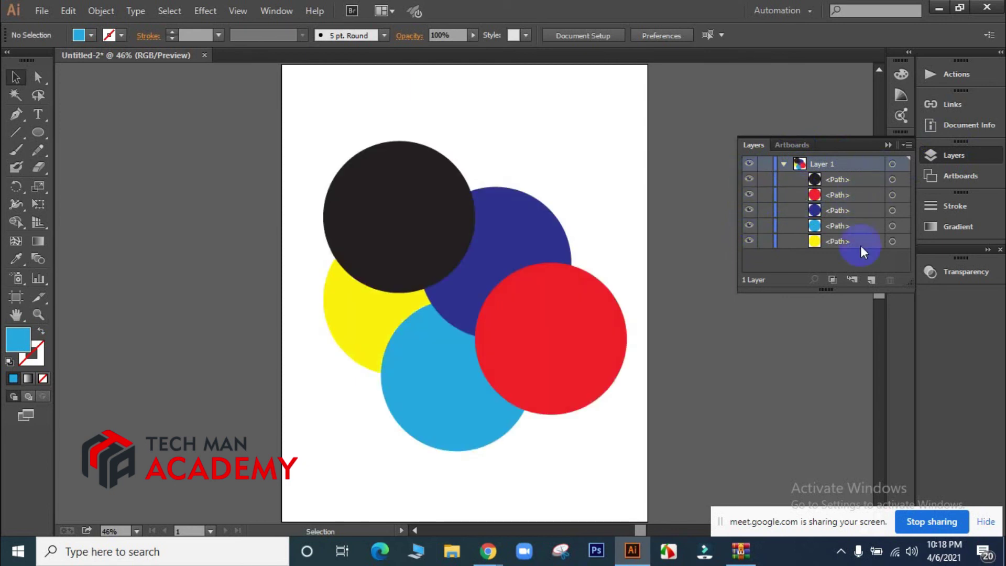
left_click(889, 146)
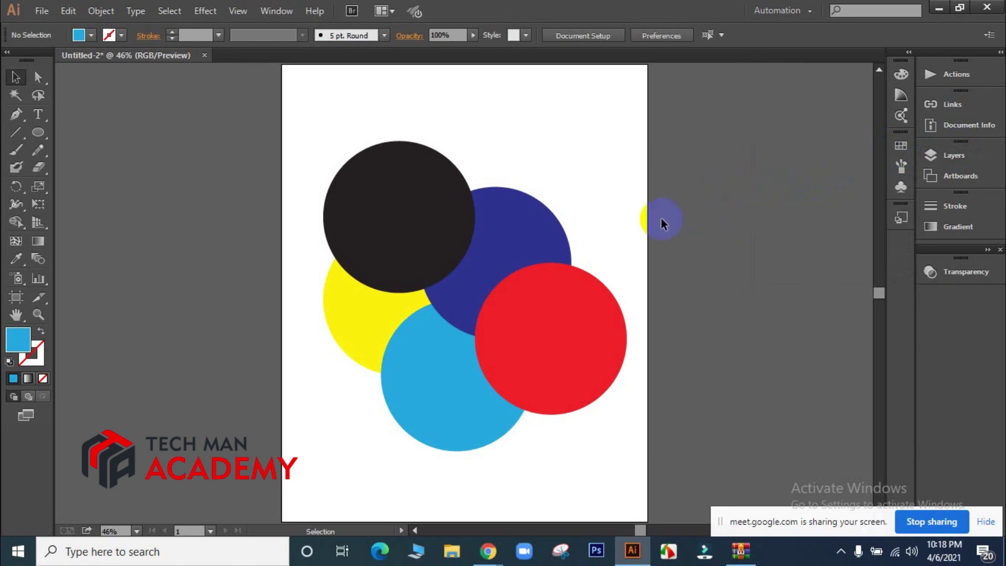
Shift the black circle slightly right and down, and the red circle slightly left and down
scroll(682, 241, "down", 1)
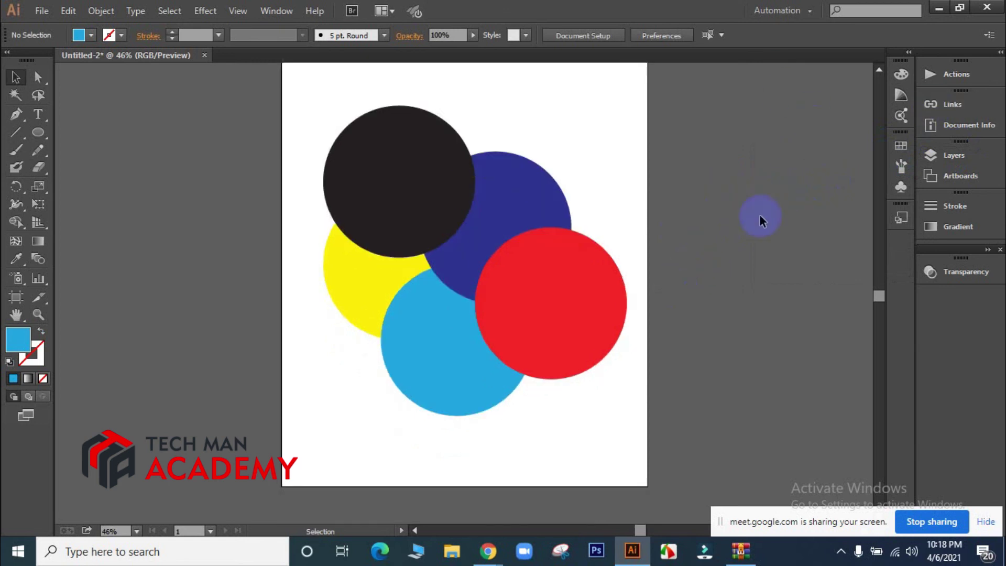
mouse_move(449, 193)
left_mouse_down()
mouse_move(427, 181)
mouse_move(468, 190)
left_mouse_up()
left_click(674, 209)
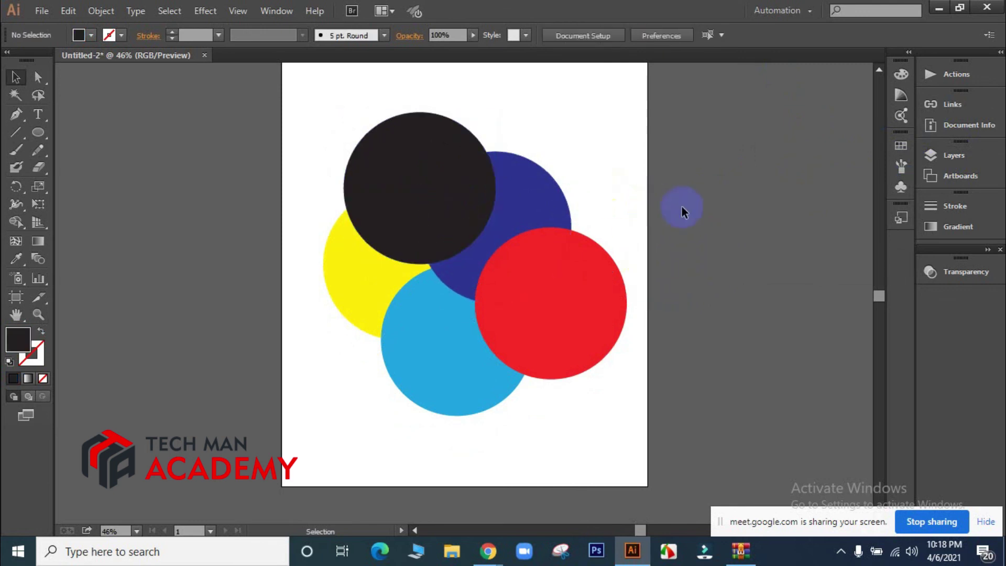
scroll(702, 239, "up", 1)
left_click_drag(551, 325, 540, 338)
left_click(727, 283)
right_click(517, 318)
left_click(768, 347)
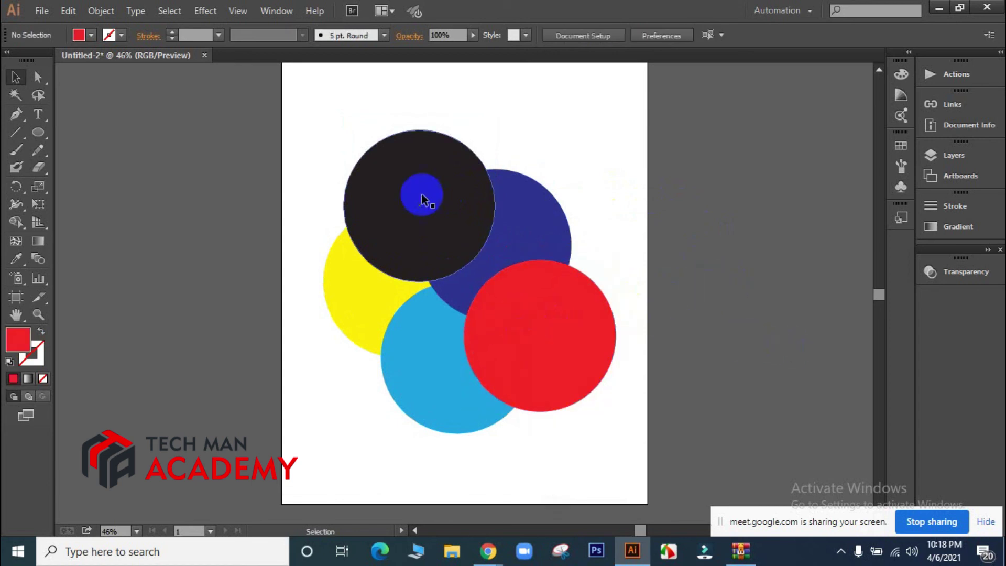
Select all five circles and look through the Arrange stacking options available for them
left_click_drag(317, 117, 540, 396)
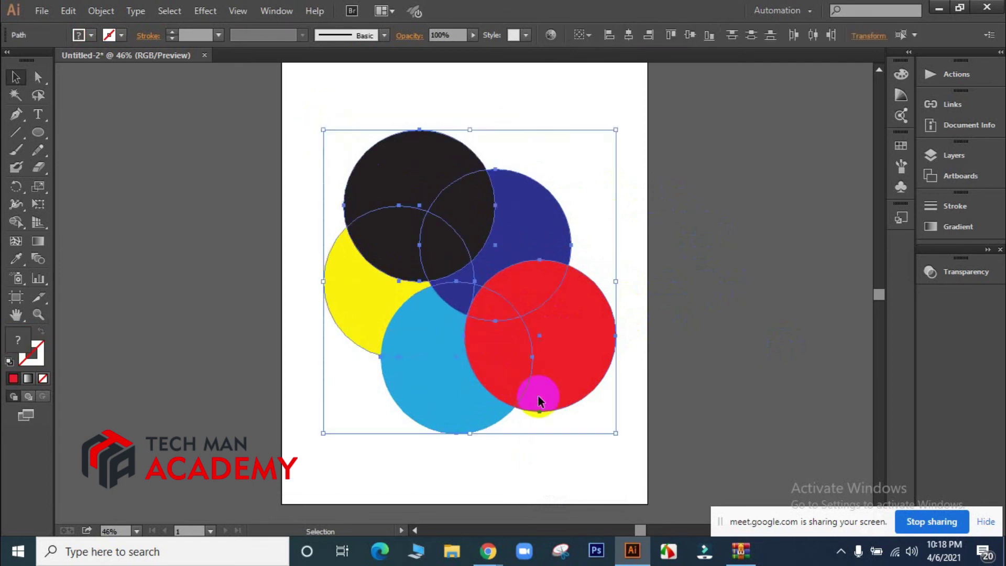
right_click(507, 338)
mouse_move(562, 315)
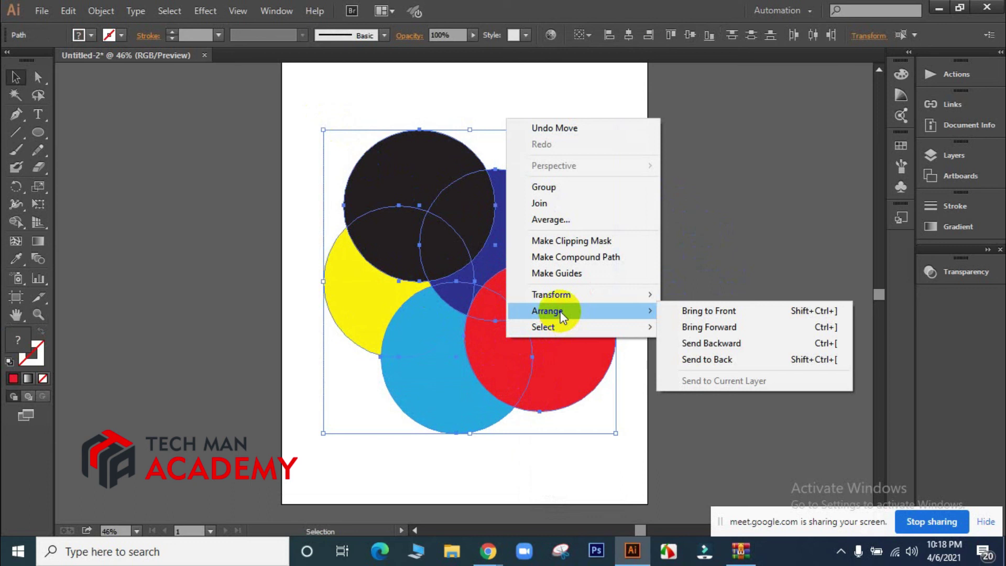
left_click(731, 269)
Nudge the black circle slightly right and compare the commands offered for it when selected and when nothing is selected
left_click(411, 216)
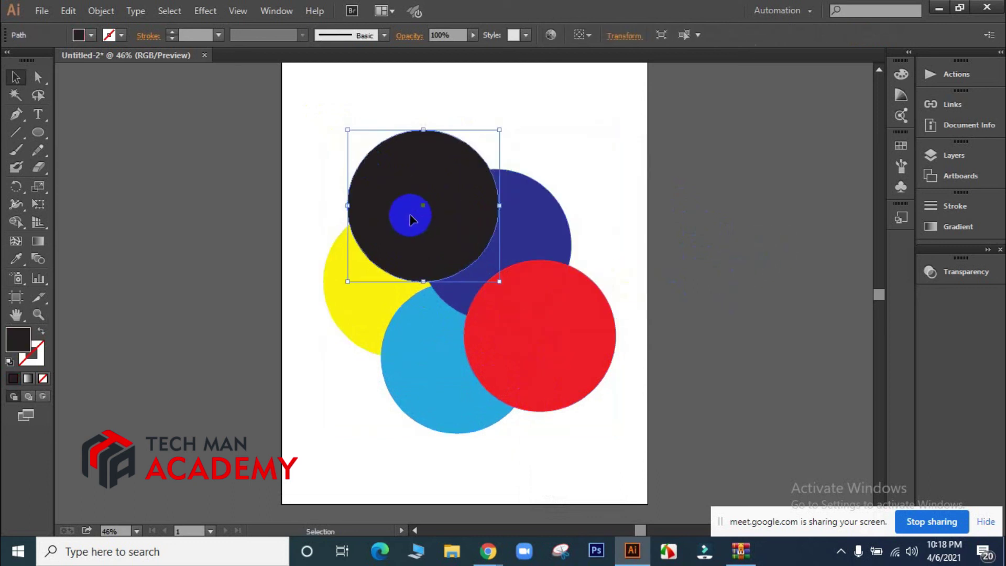
right_click(420, 216)
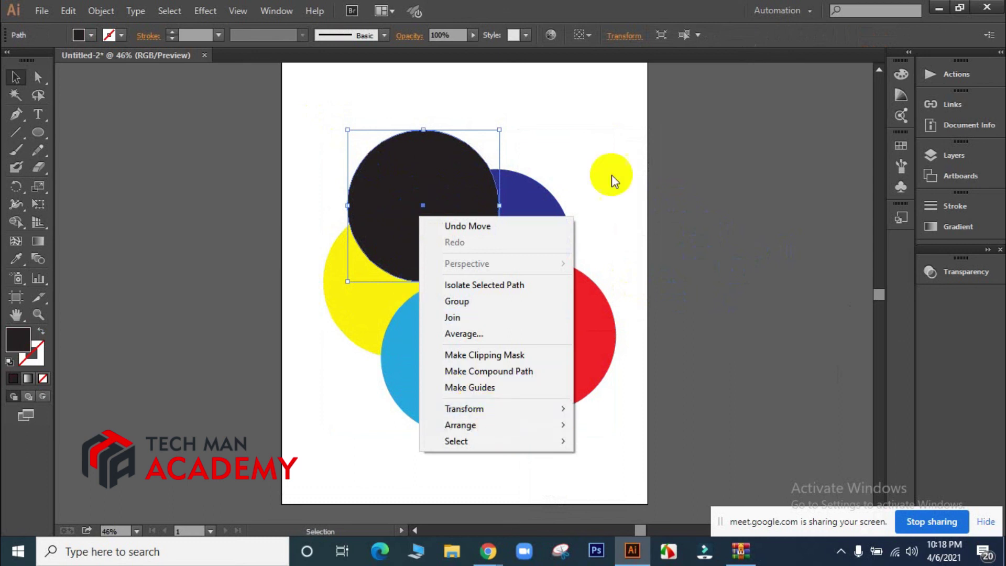
left_click(706, 172)
right_click(443, 229)
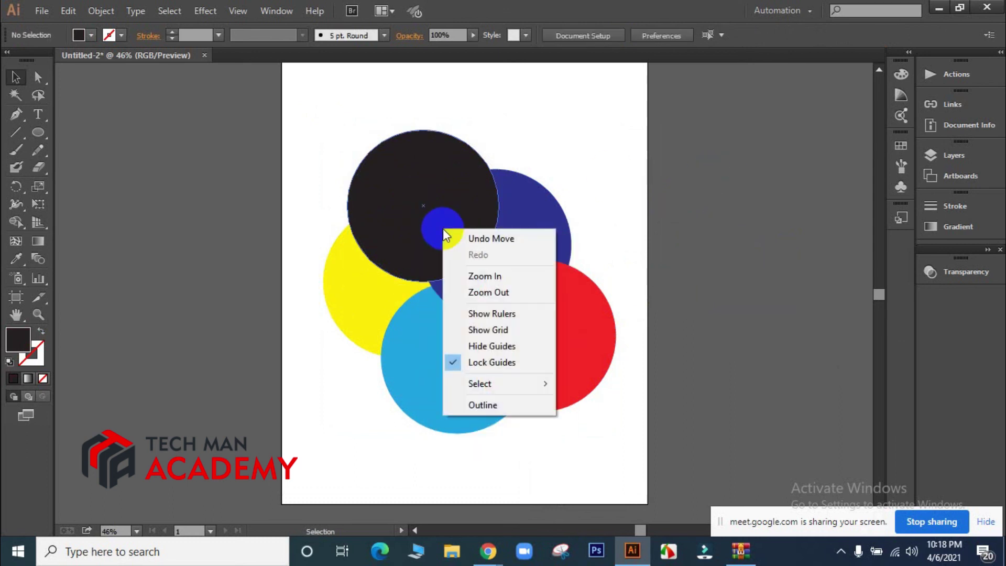
left_click(641, 190)
Bring the yellow circle to the front of all the other circles
left_click(507, 228)
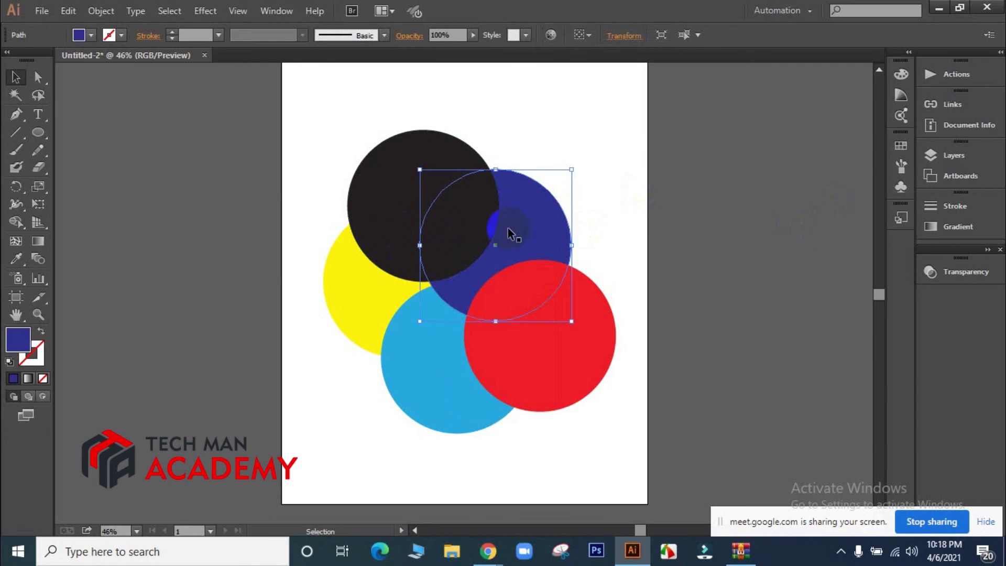
left_click(427, 196)
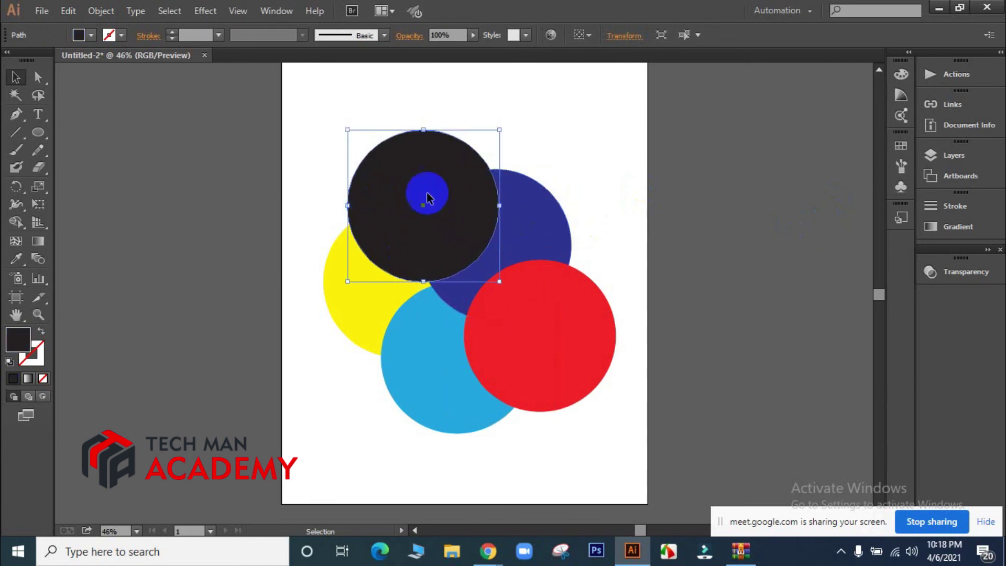
left_click(341, 296)
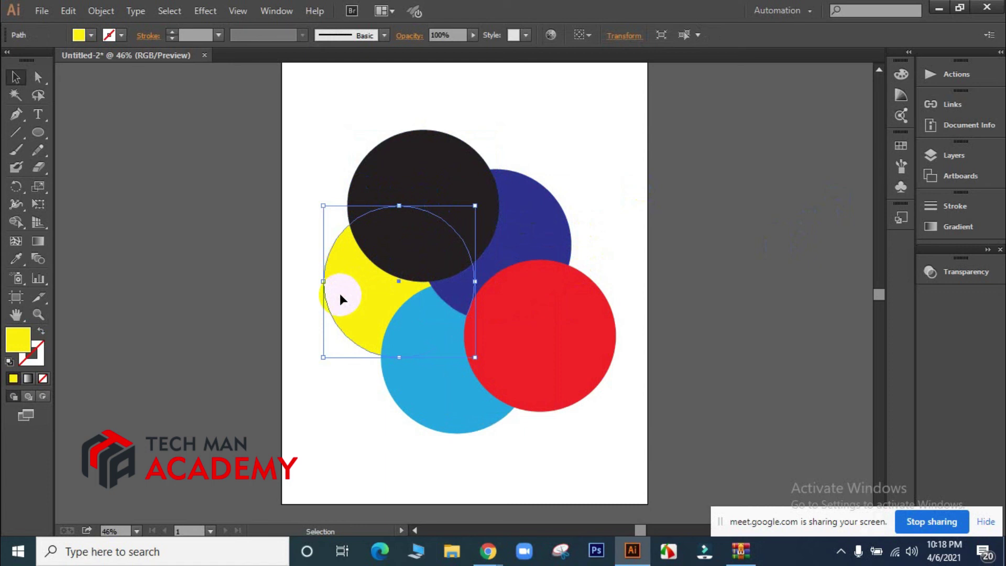
right_click(375, 297)
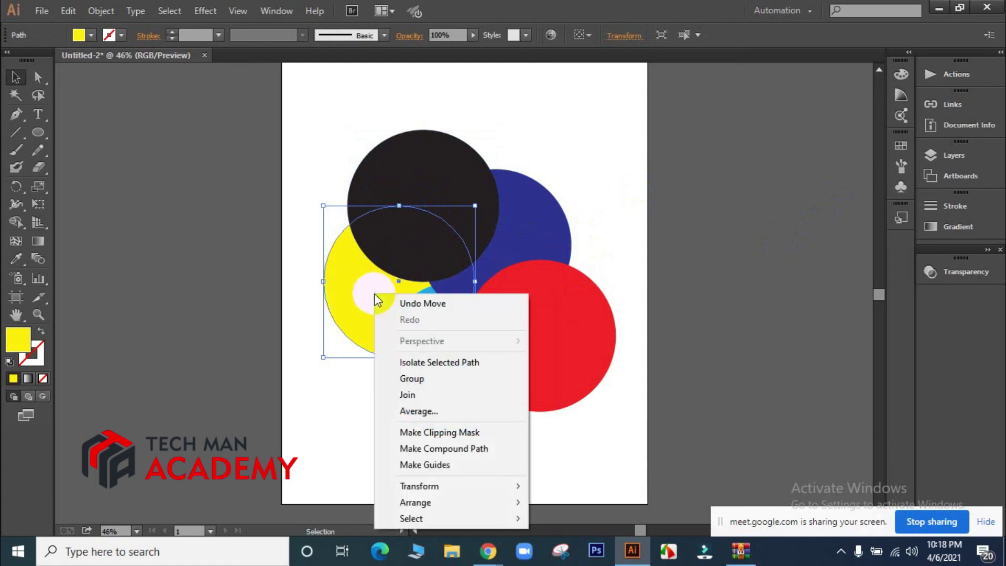
mouse_move(448, 498)
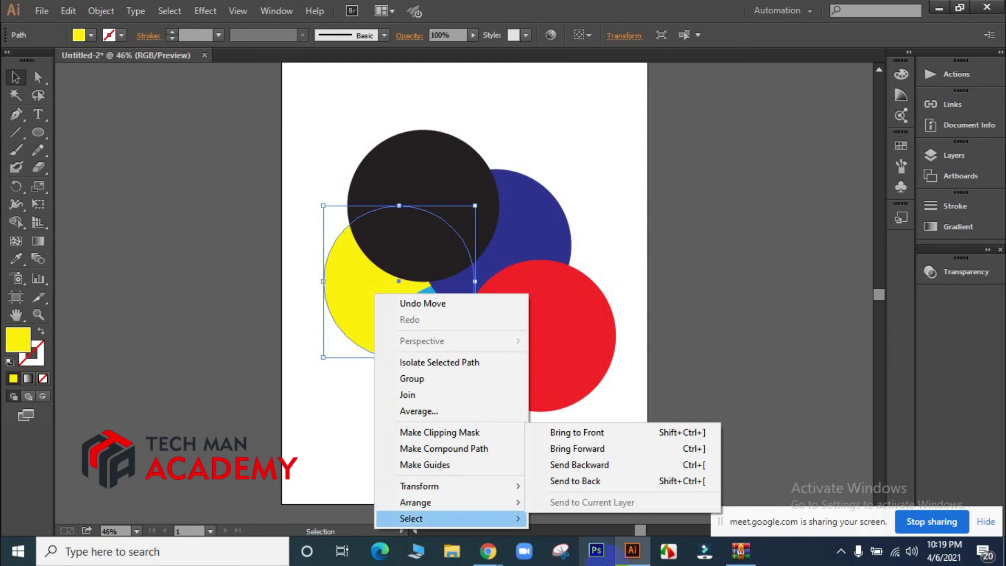
left_click(578, 434)
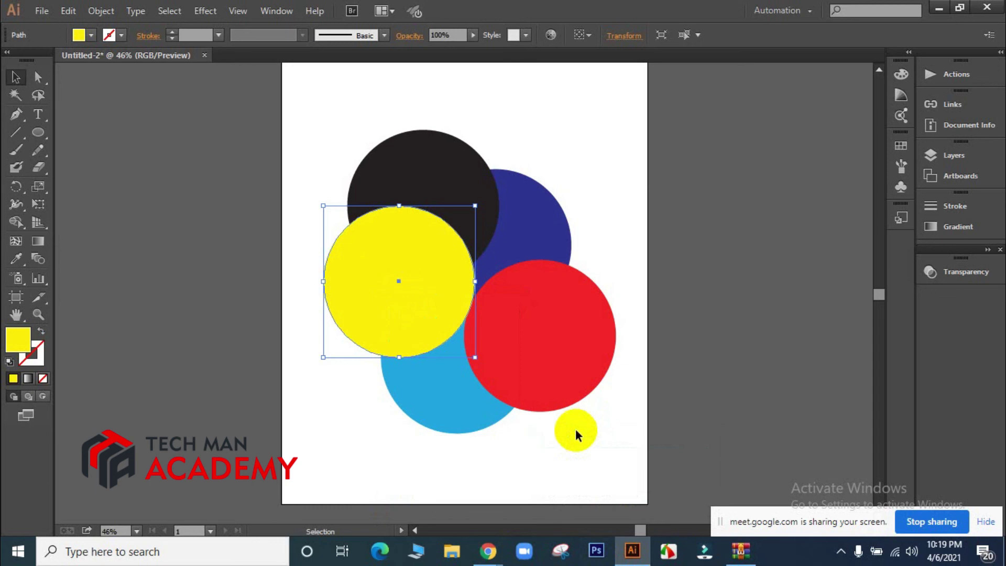
Undo bringing the yellow circle to the front
right_click(429, 320)
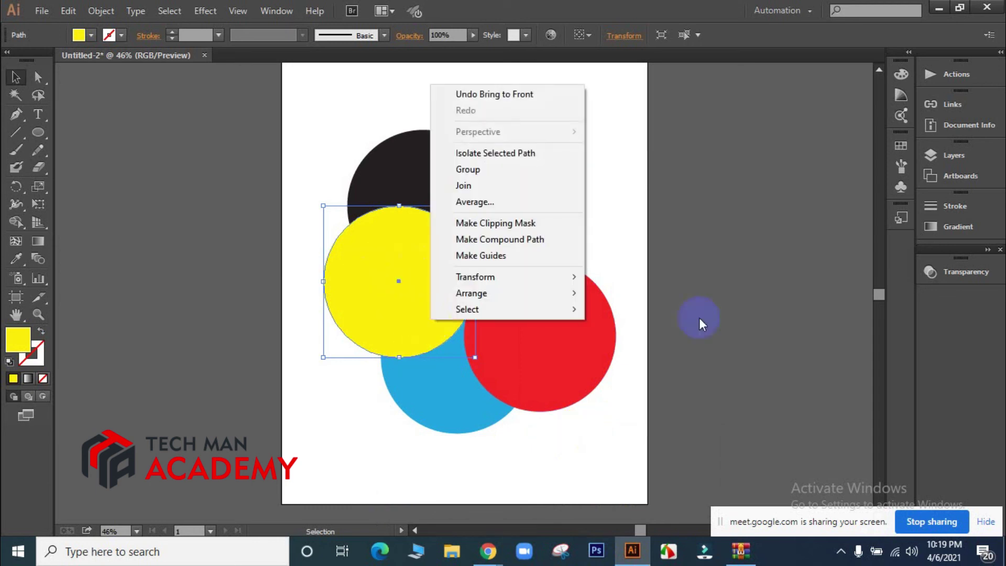
left_click(719, 347)
key("ctrl+z")
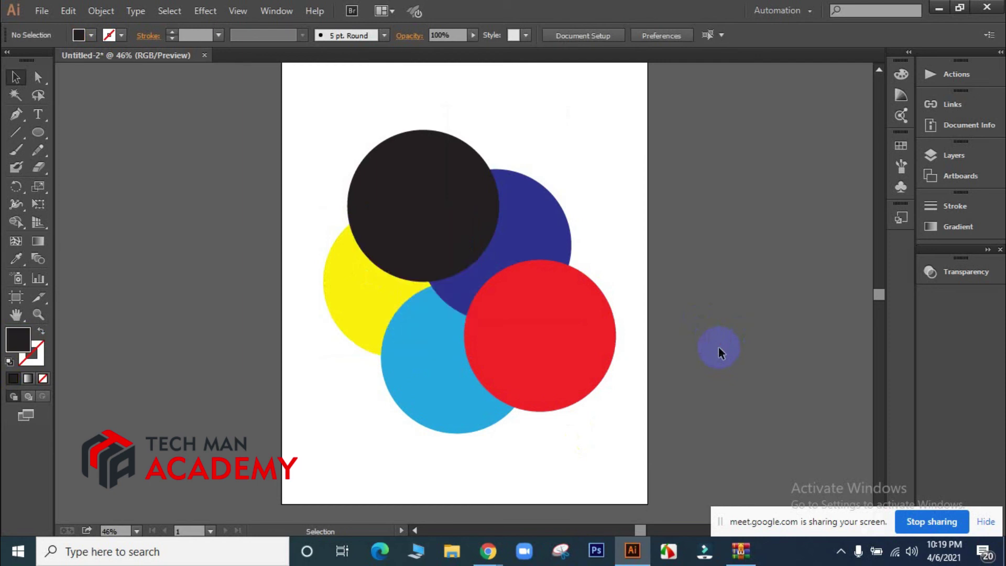
Bring the yellow circle forward one level in the stacking order
left_click(357, 297)
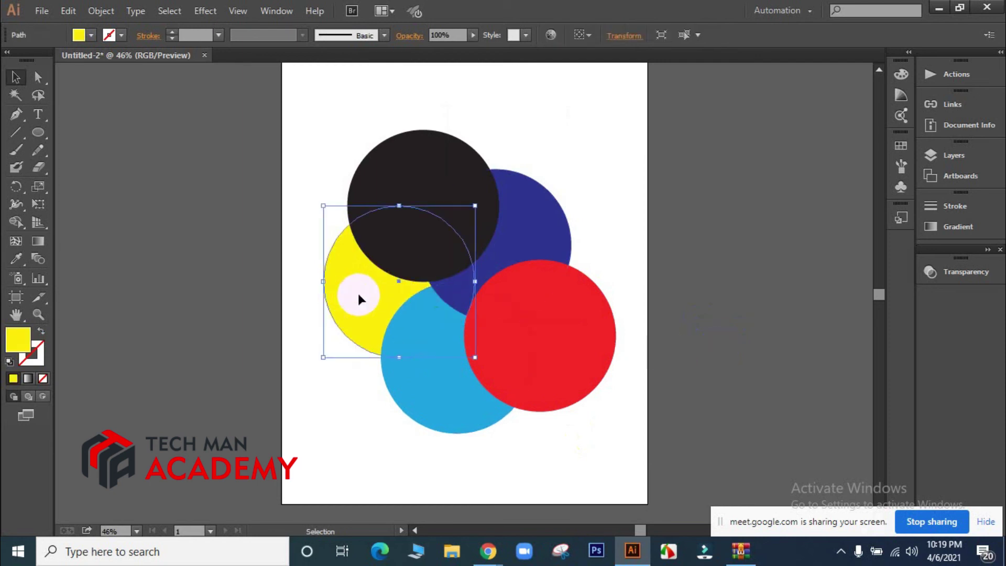
right_click(359, 295)
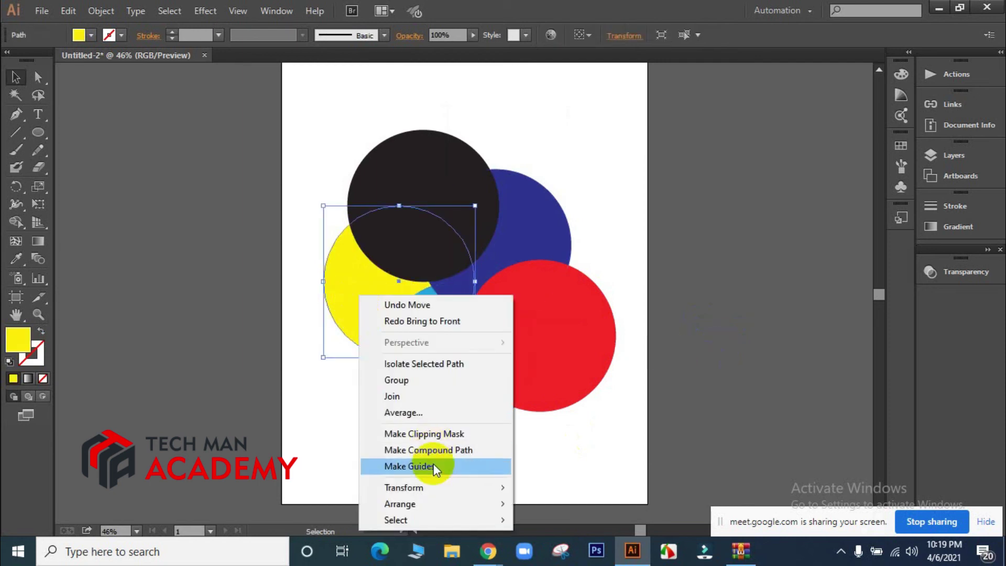
mouse_move(465, 506)
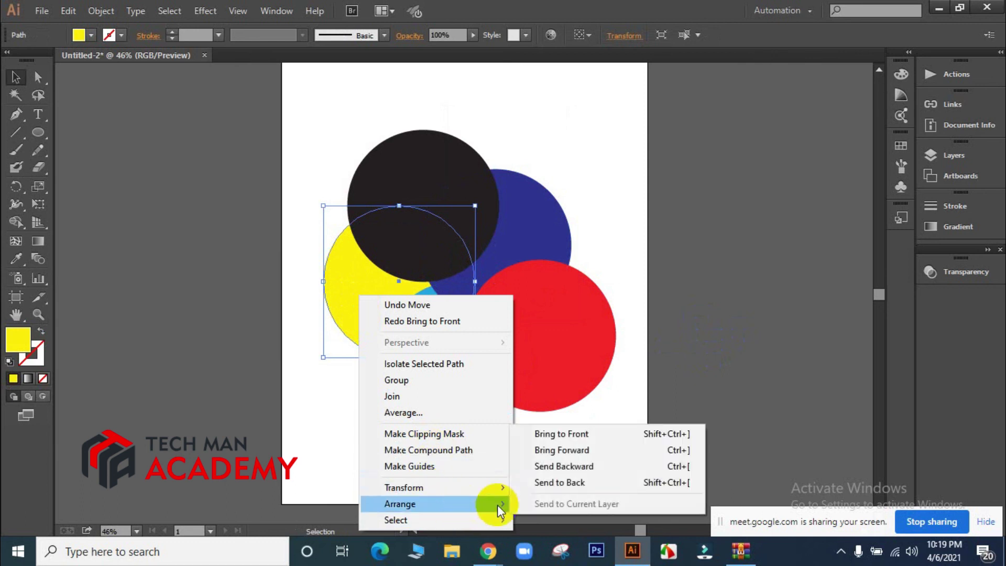
left_click(572, 448)
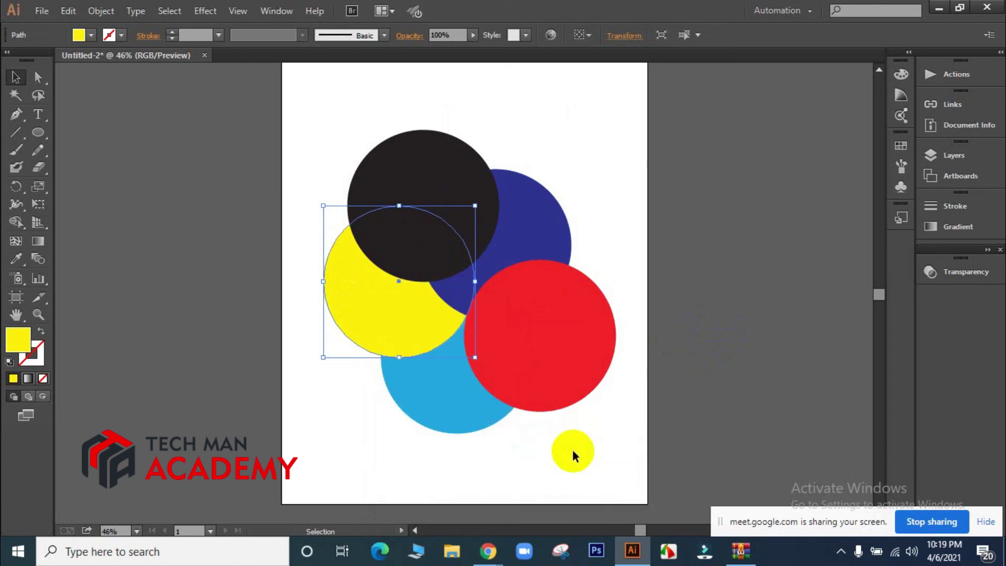
Bring the yellow circle forward one level so it sits above the dark blue circle, and clear the selection
right_click(421, 311)
mouse_move(476, 292)
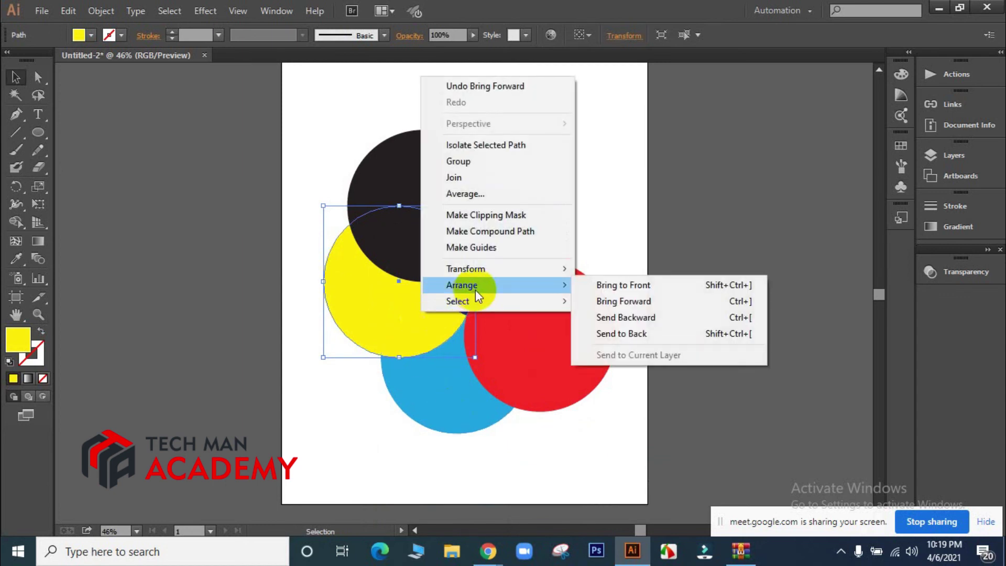
left_click(628, 301)
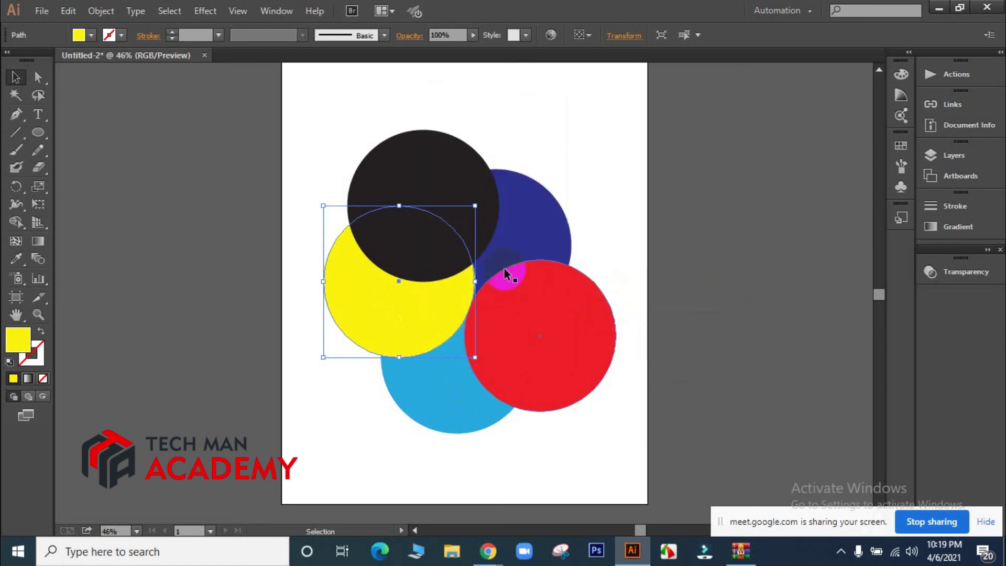
left_click(725, 284)
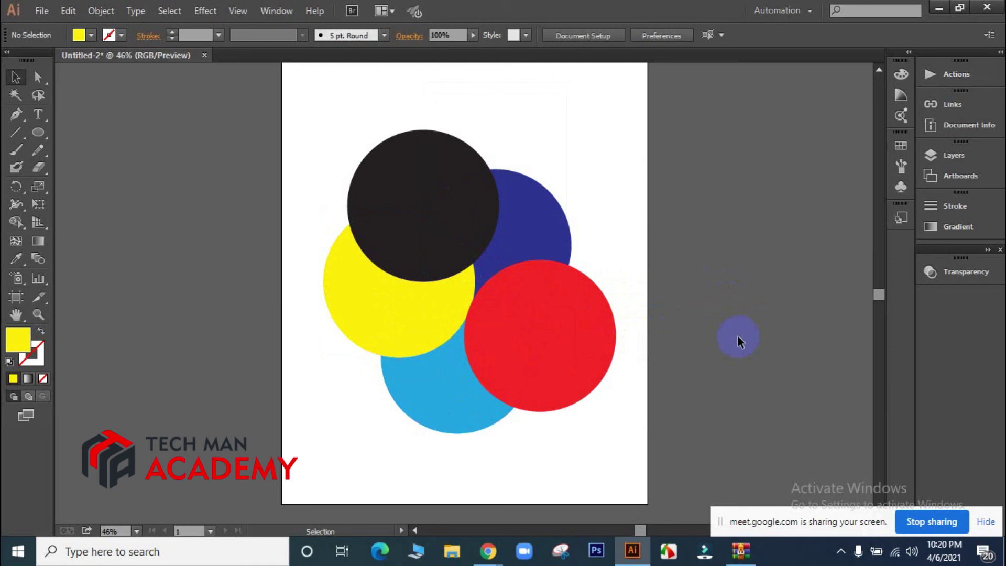
Select the yellow circle and bring it to the front of all the other circles
right_click(419, 318)
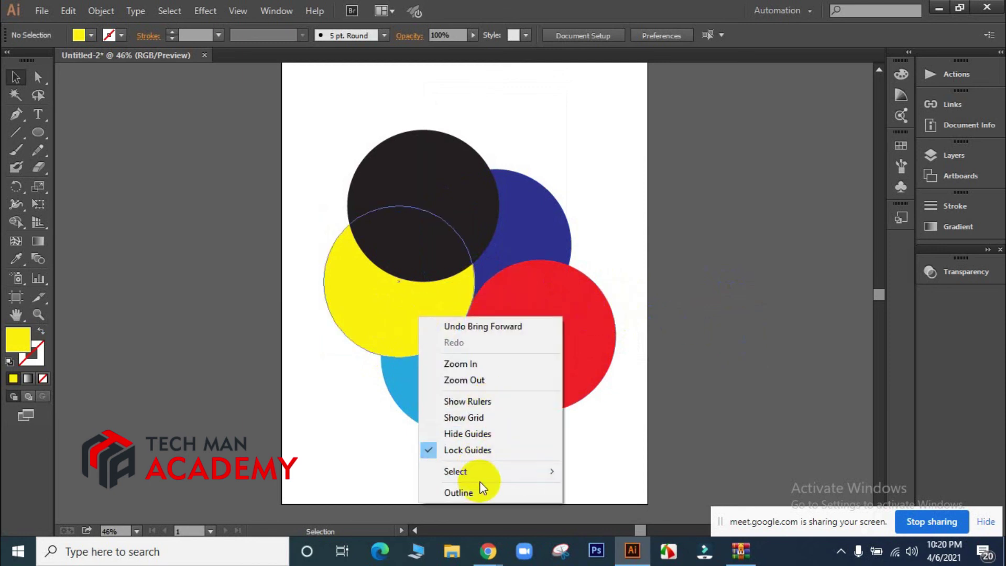
left_click(415, 333)
right_click(416, 334)
mouse_move(492, 307)
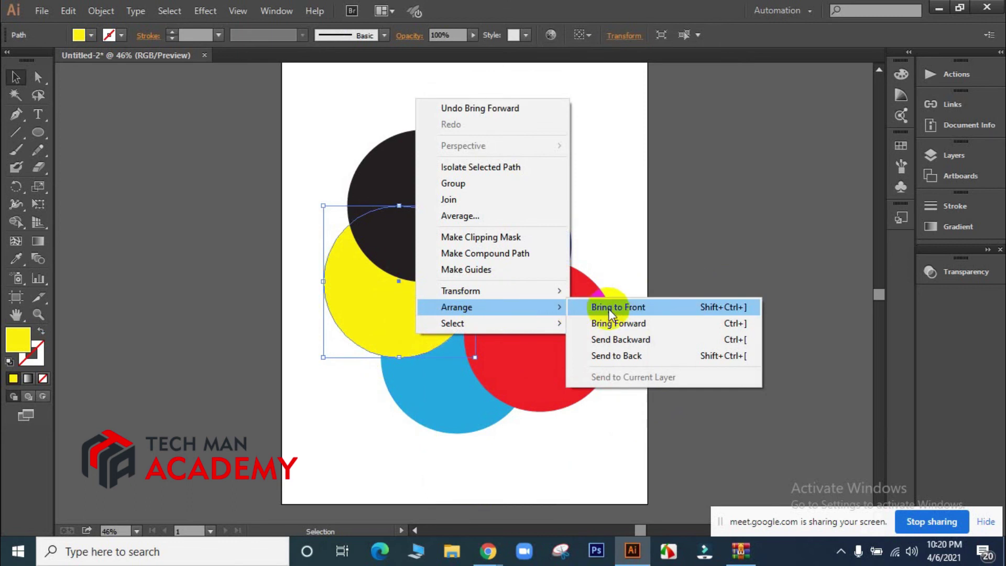
left_click(610, 310)
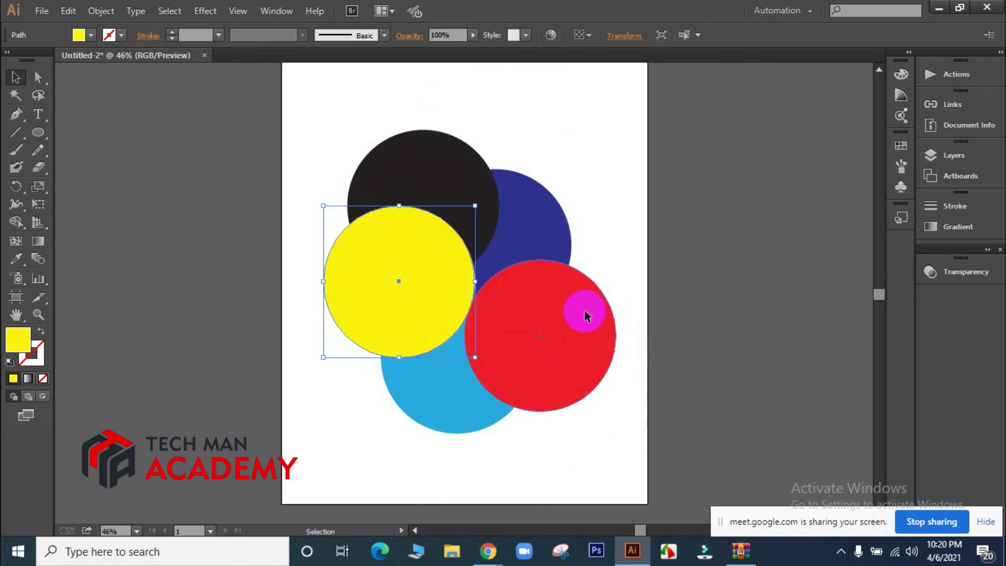
left_click(724, 337)
Send the yellow circle to the back of the stack and undo that change
right_click(375, 302)
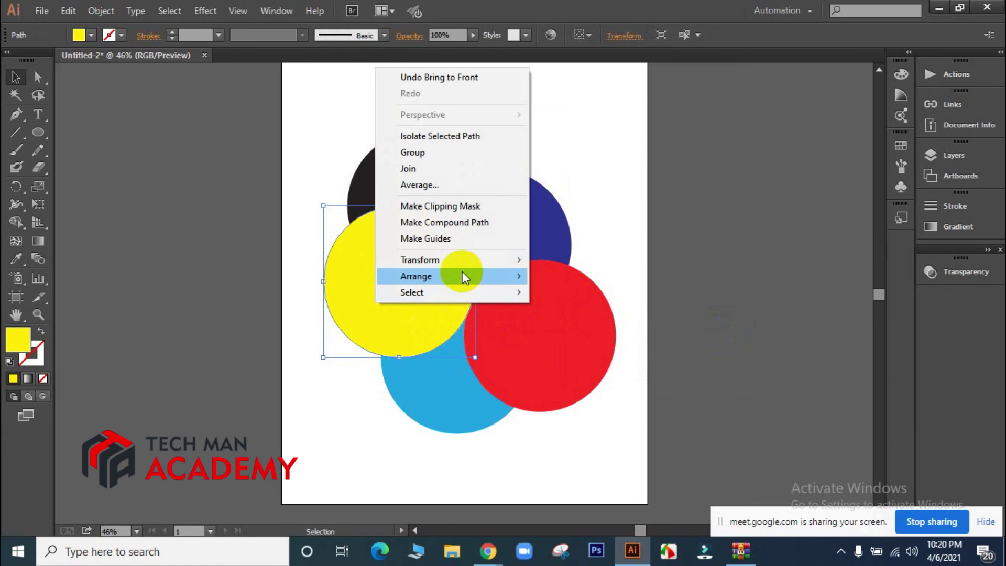
mouse_move(461, 276)
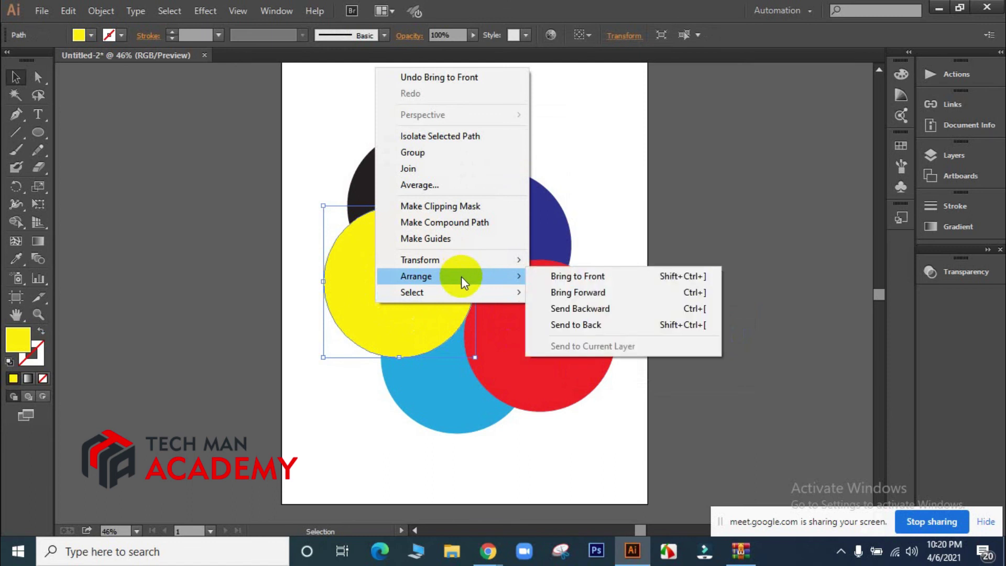
left_click(566, 327)
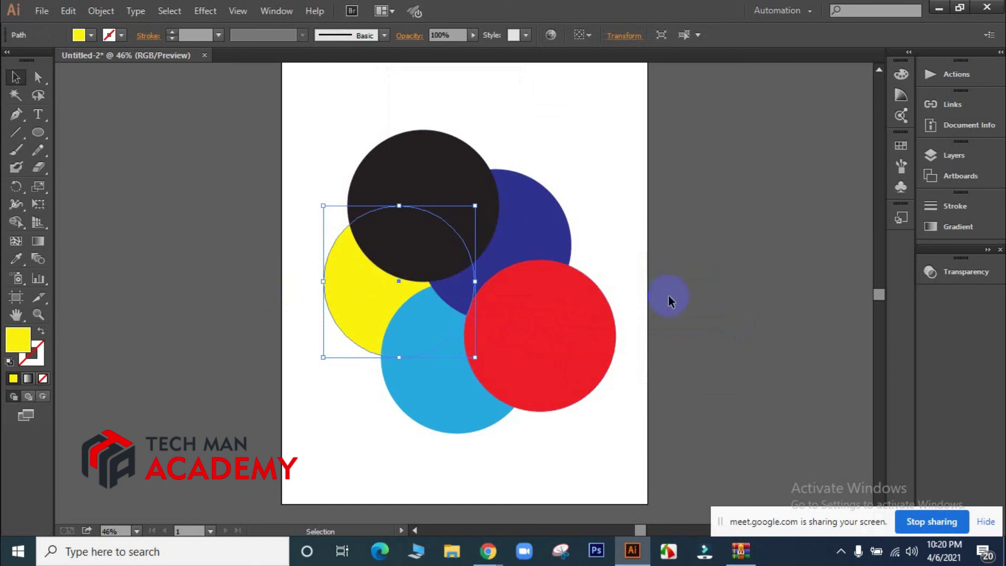
key("ctrl+z")
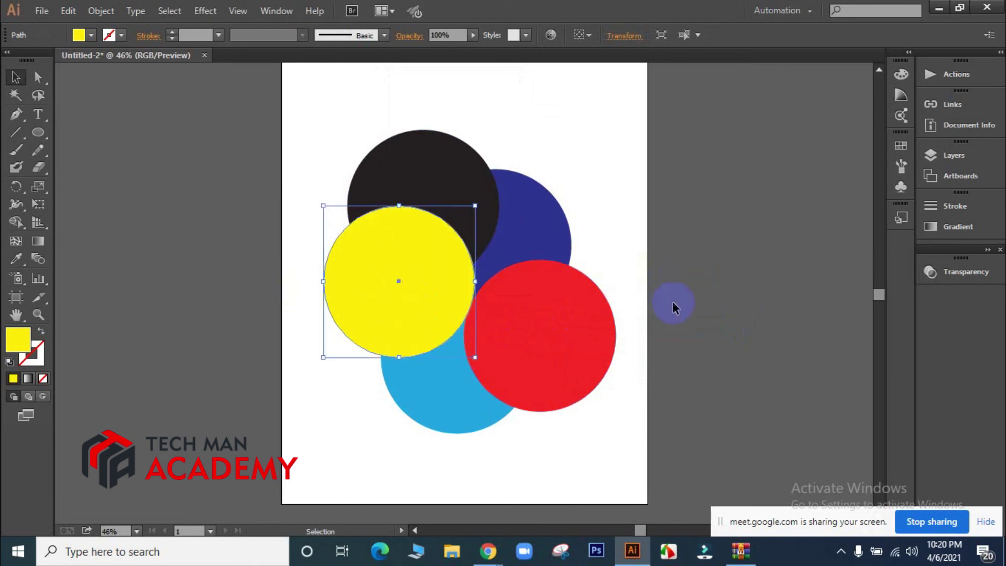
left_click(673, 303)
Send the yellow circle backward three levels, one level at a time, until it lies beneath the dark blue circle
left_click(414, 300)
right_click(415, 282)
mouse_move(484, 493)
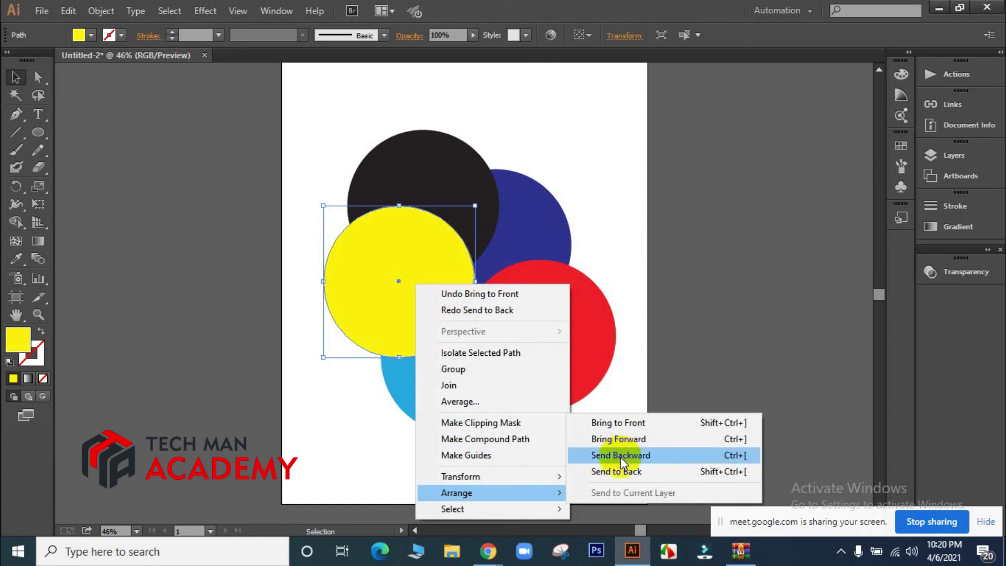
left_click(620, 456)
right_click(451, 317)
mouse_move(522, 287)
left_click(651, 320)
right_click(431, 285)
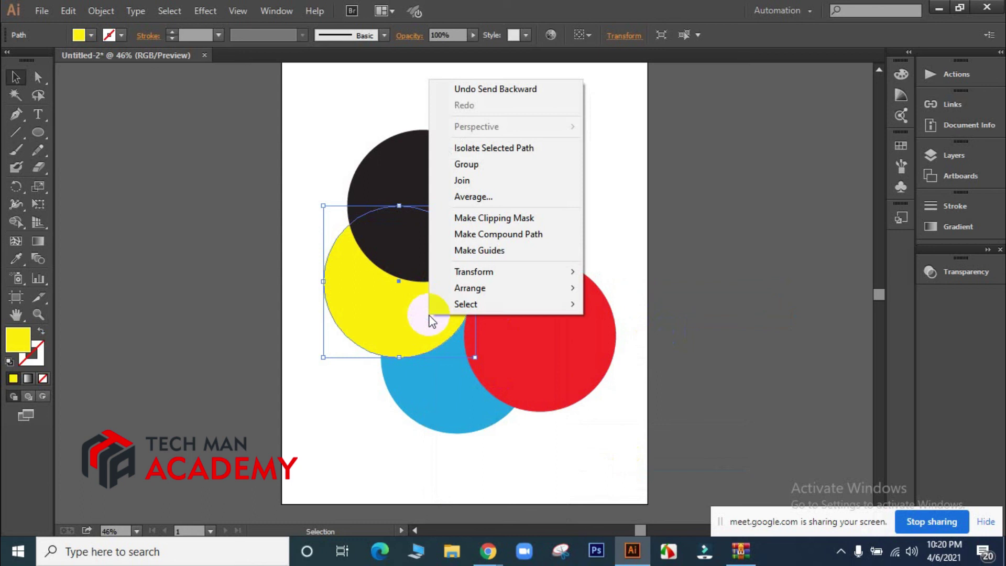
mouse_move(496, 288)
left_click(641, 322)
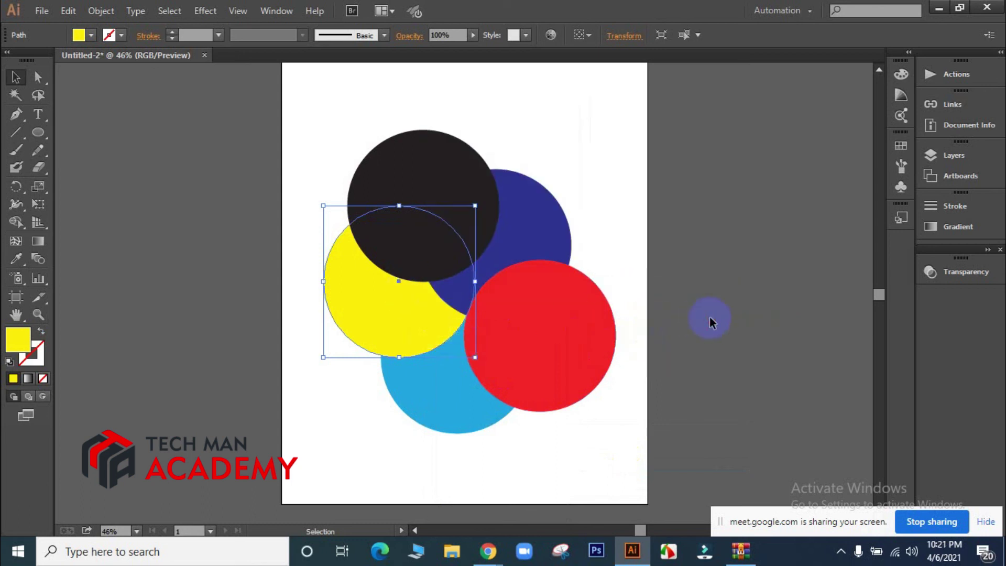
left_click(708, 328)
Shift the black circle two levels backward and two levels forward twice, ending above the dark blue circle, and deselect it
left_click(389, 206)
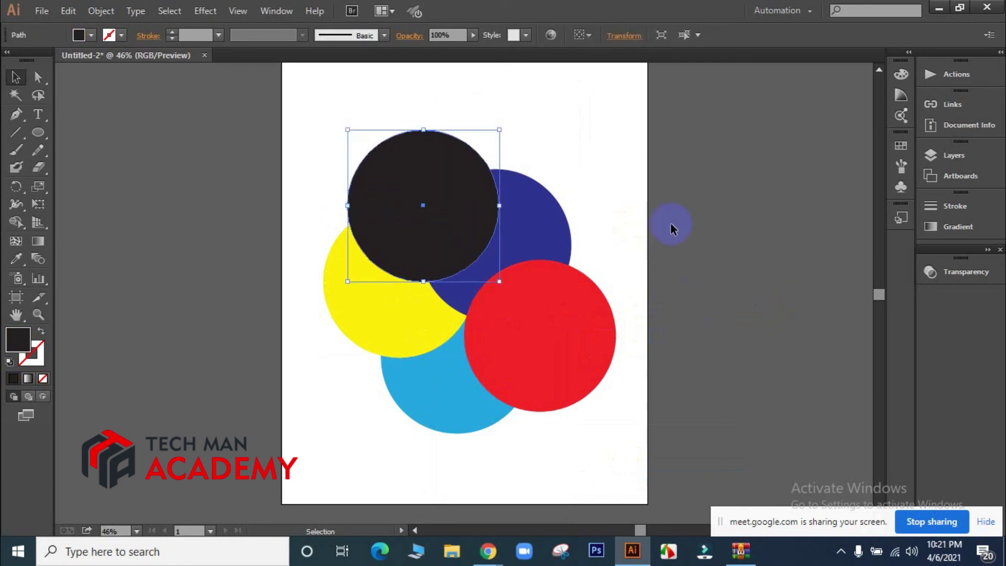
left_click(671, 268)
left_click(400, 231)
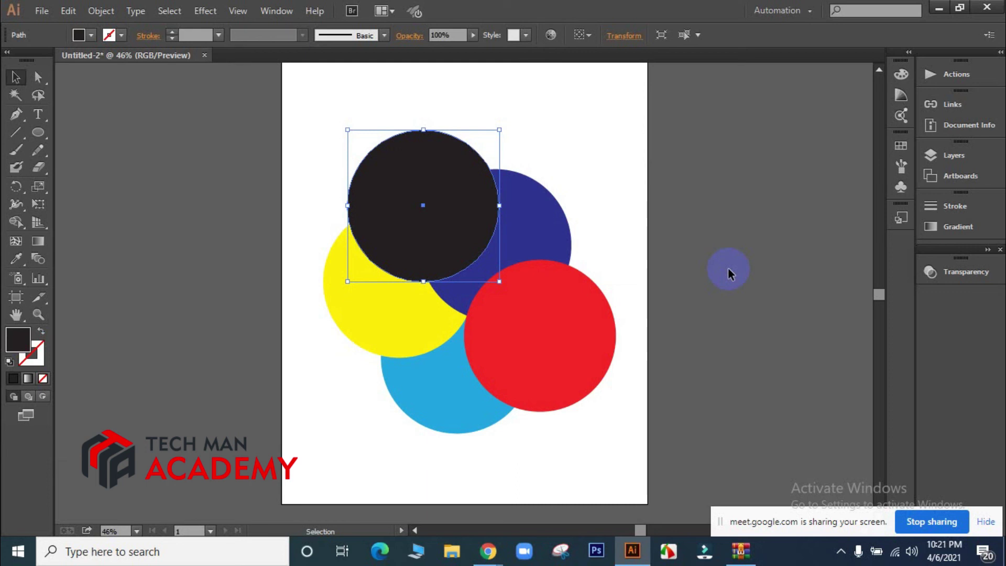
key("a")
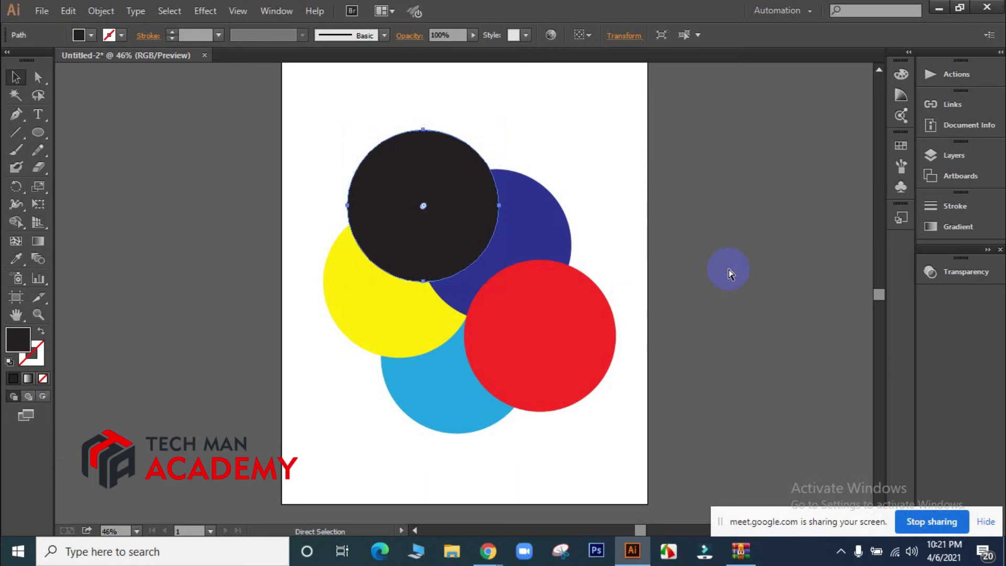
key("ctrl+bracketleft")
key("ctrl+bracketleft")
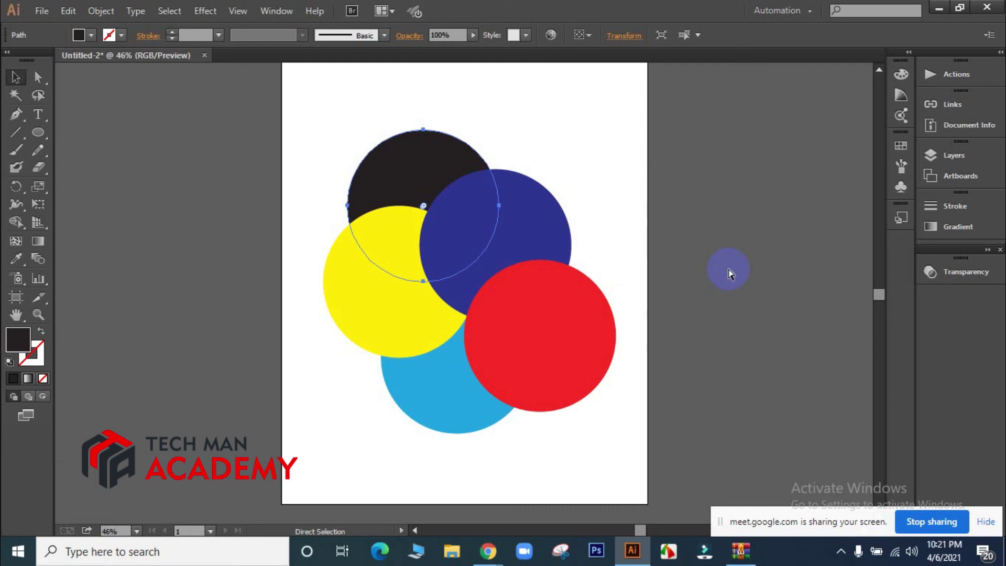
key("ctrl+bracketright")
key("ctrl+bracketright")
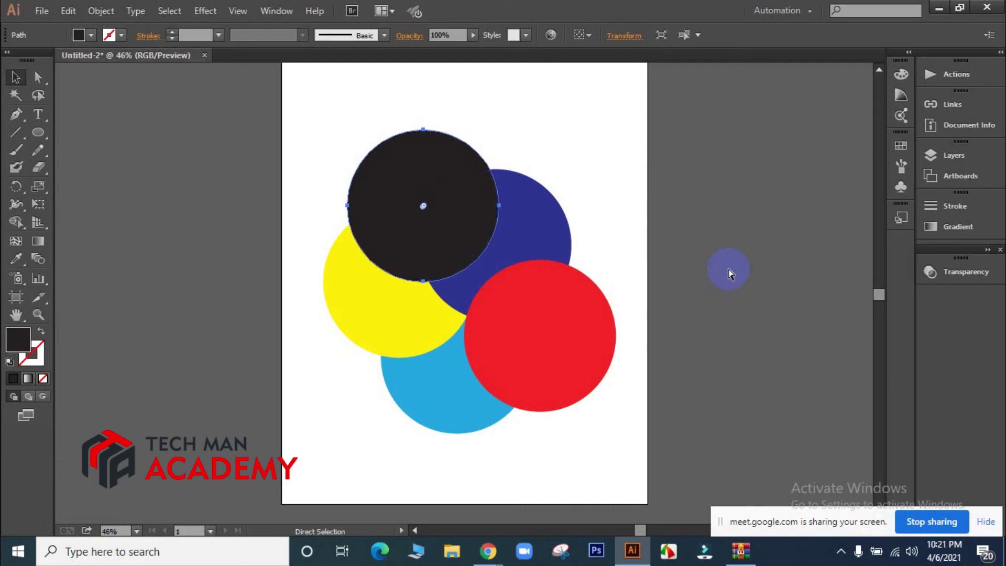
key("ctrl+bracketleft")
key("ctrl+bracketleft")
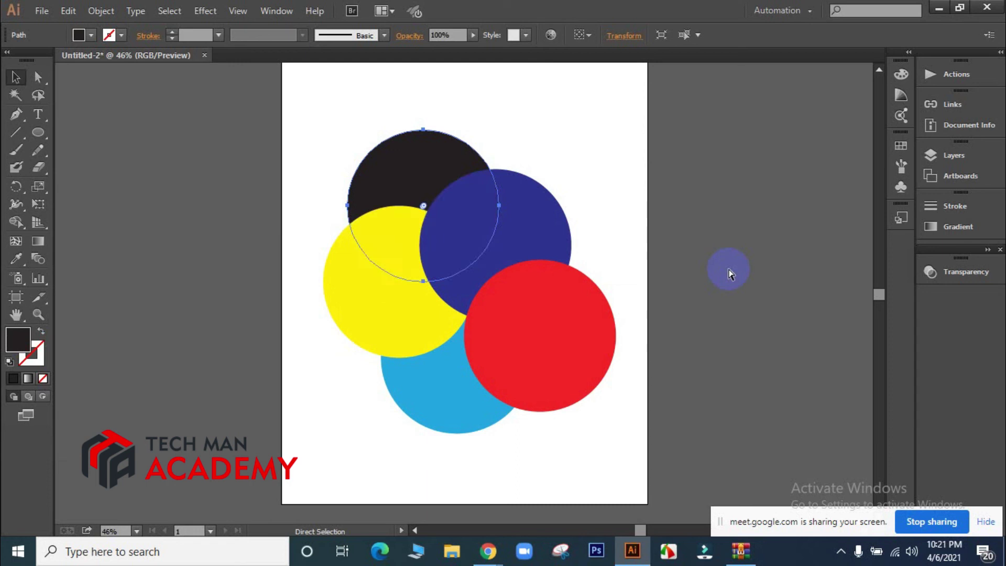
key("ctrl+bracketright")
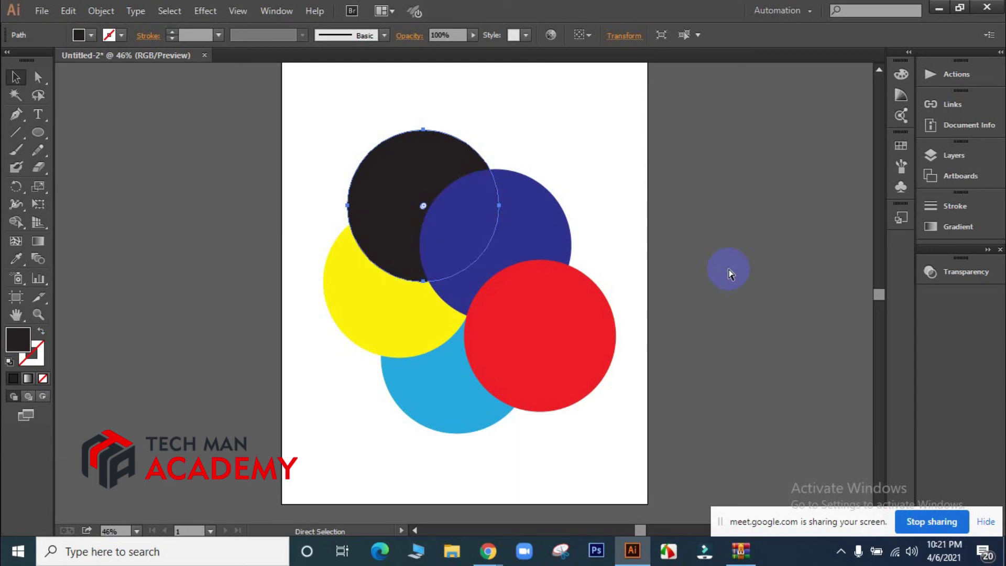
key("ctrl+bracketright")
key("v")
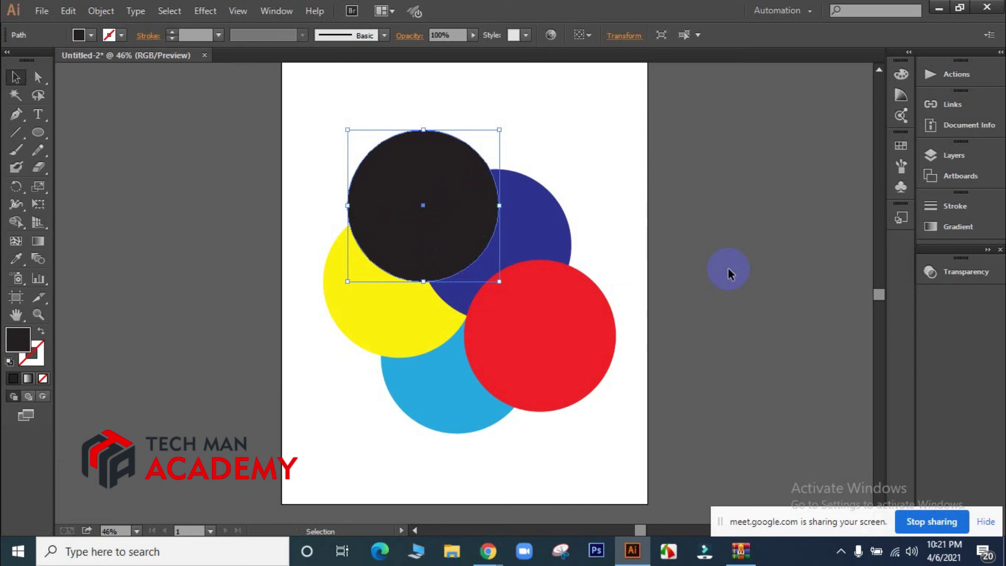
left_click(704, 362)
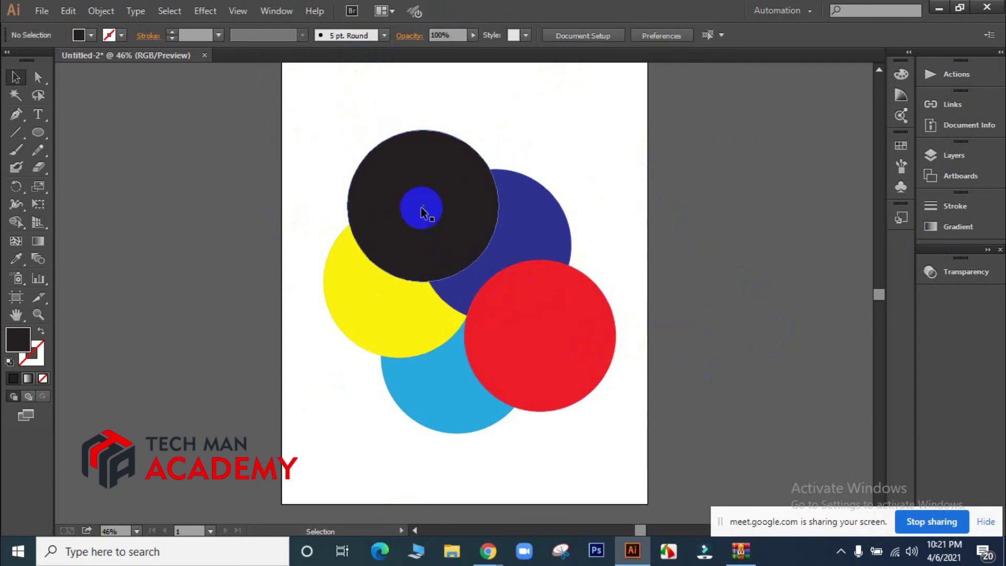
left_click(411, 203)
left_click(724, 221)
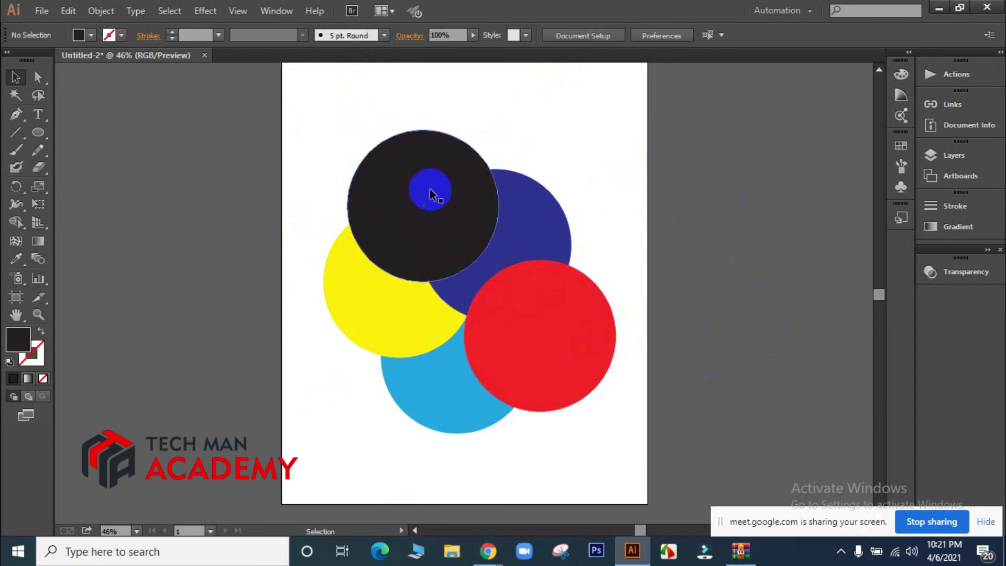
left_click_drag(317, 107, 598, 364)
left_click(716, 225)
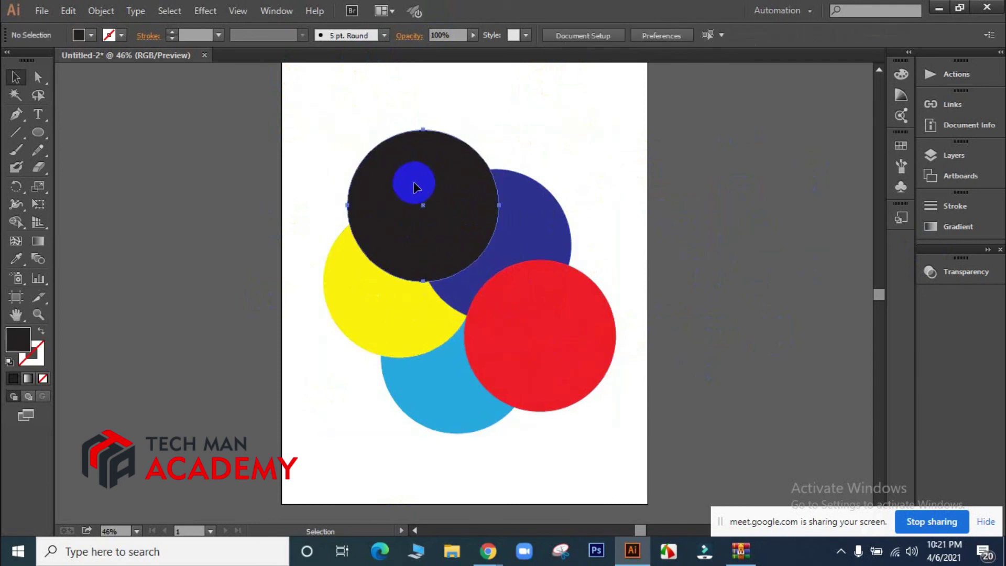
Select the black circle, review the Arrange commands and their shortcuts among the object commands, and deselect it
left_click(414, 184)
left_click(99, 11)
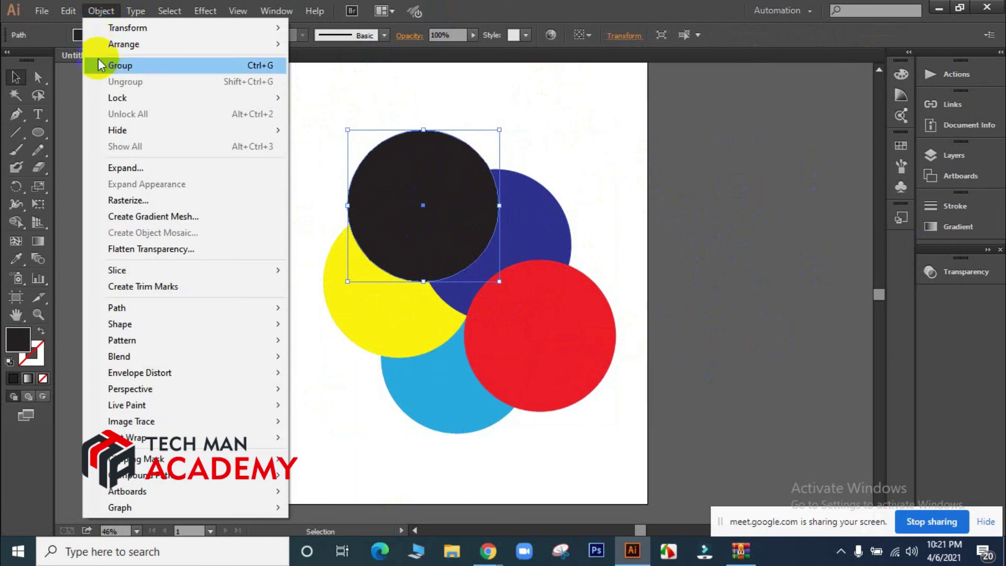
mouse_move(156, 43)
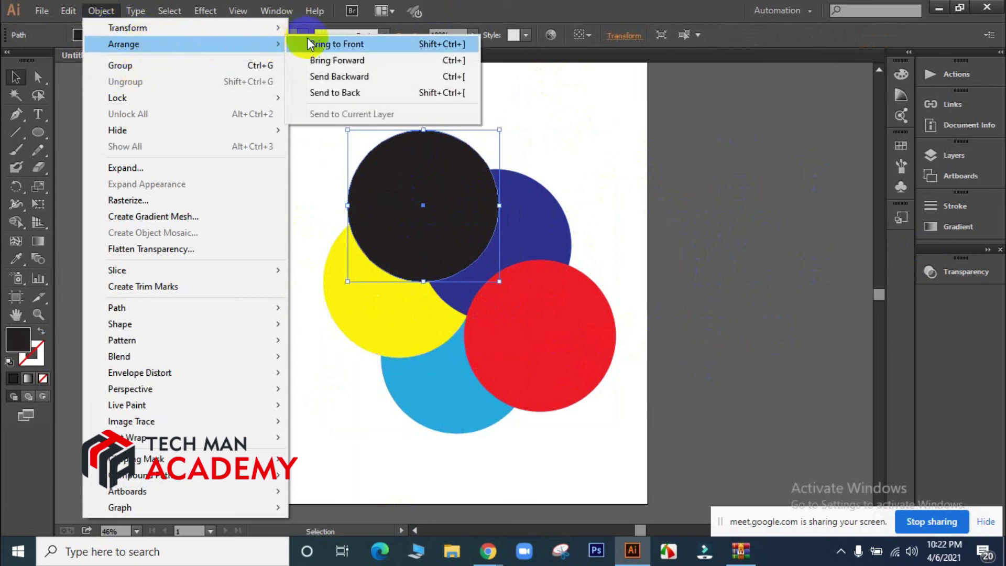
left_click(730, 208)
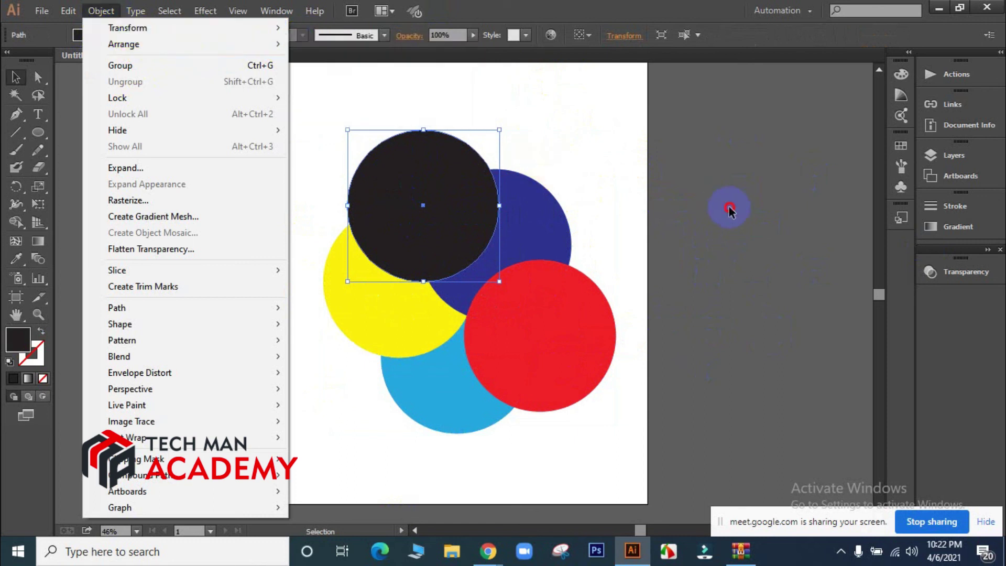
left_click(797, 367)
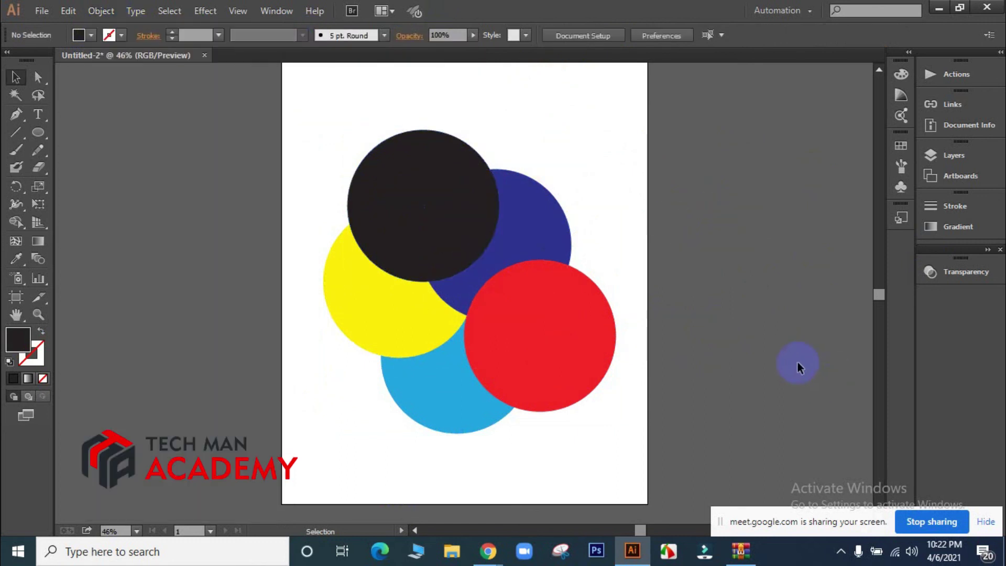
Bring the dark blue circle forward two levels, above the black and red circles
left_click(505, 238)
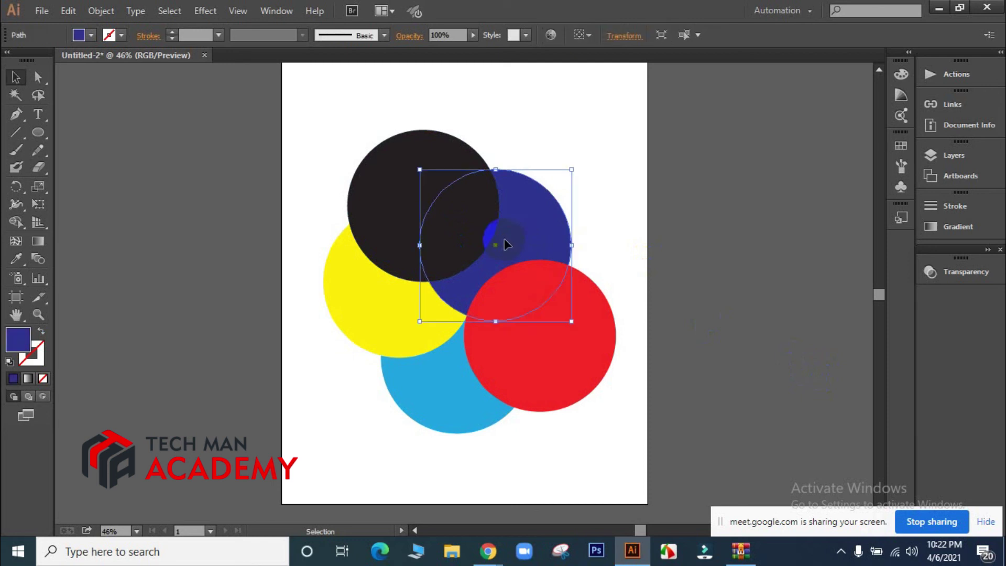
key("ctrl")
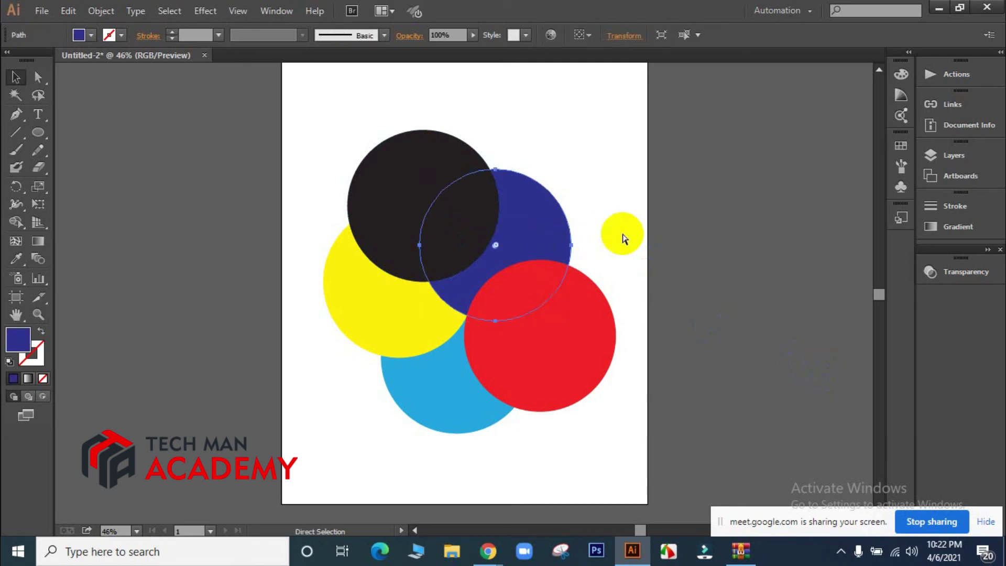
key("ctrl+bracketright")
key("ctrl+bracketright")
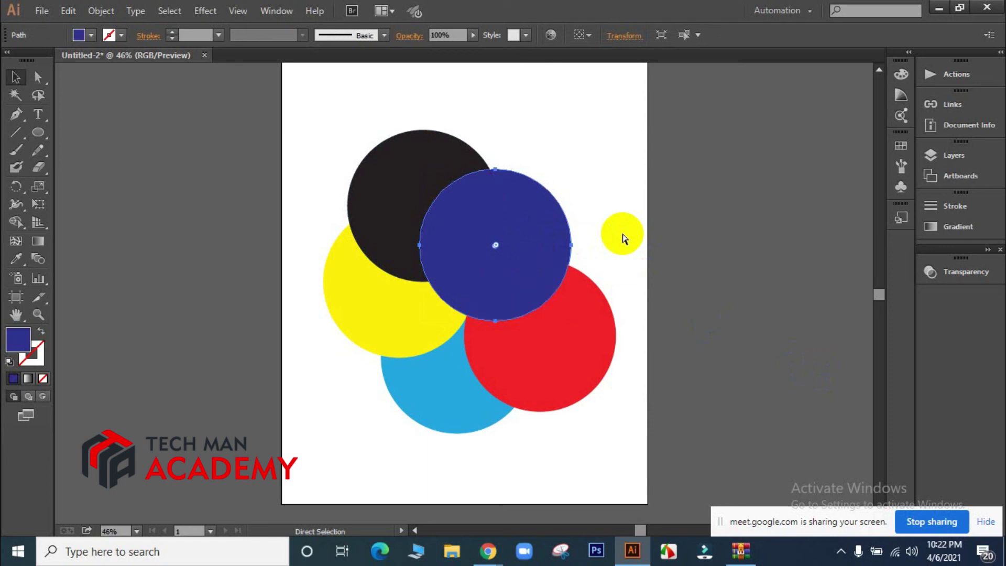
Send the dark blue circle backward beneath the yellow circle, and bring it forward again to sit between the black and red circles
key("ctrl+bracketleft")
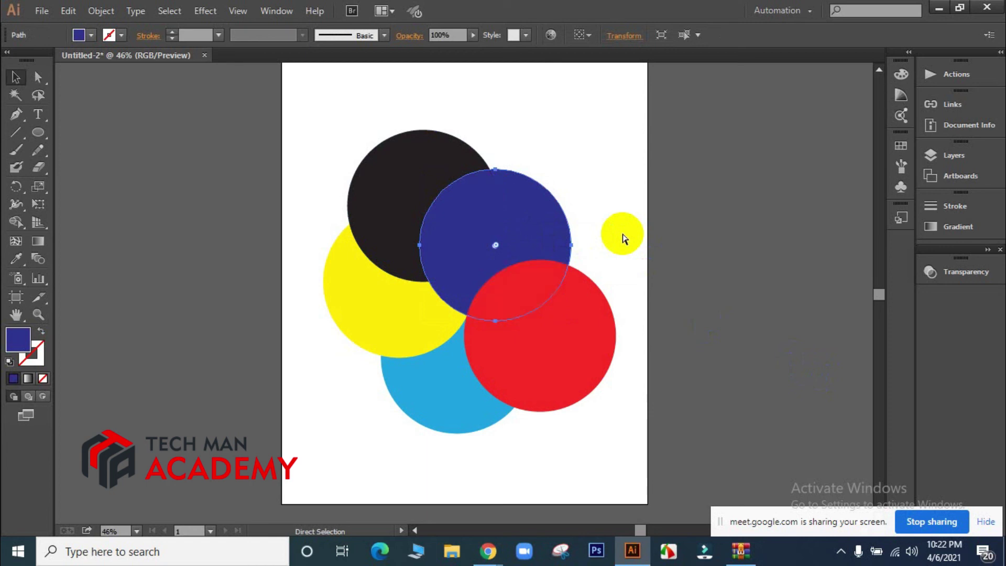
key("ctrl+bracketleft")
key("ctrl+bracketleft")
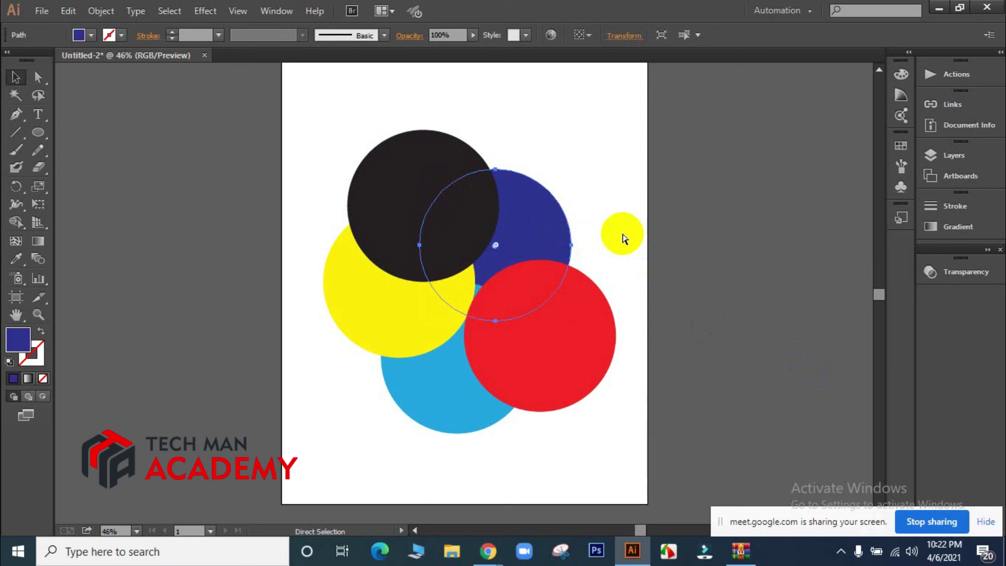
key("ctrl+]")
key("ctrl+]")
key("ctrl+]")
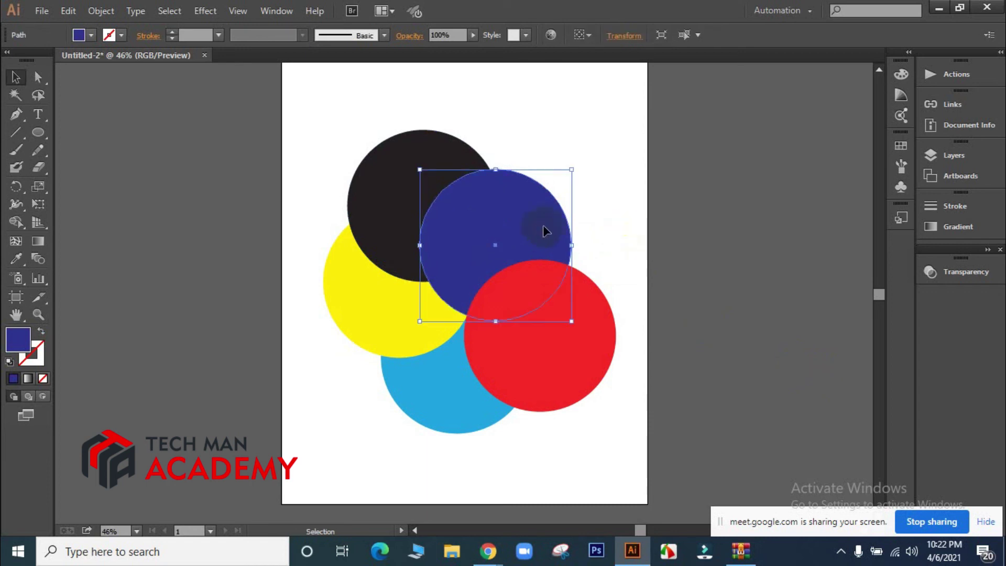
Bring the dark blue circle to the front of the stack, above the red circle, and deselect it
left_click(107, 10)
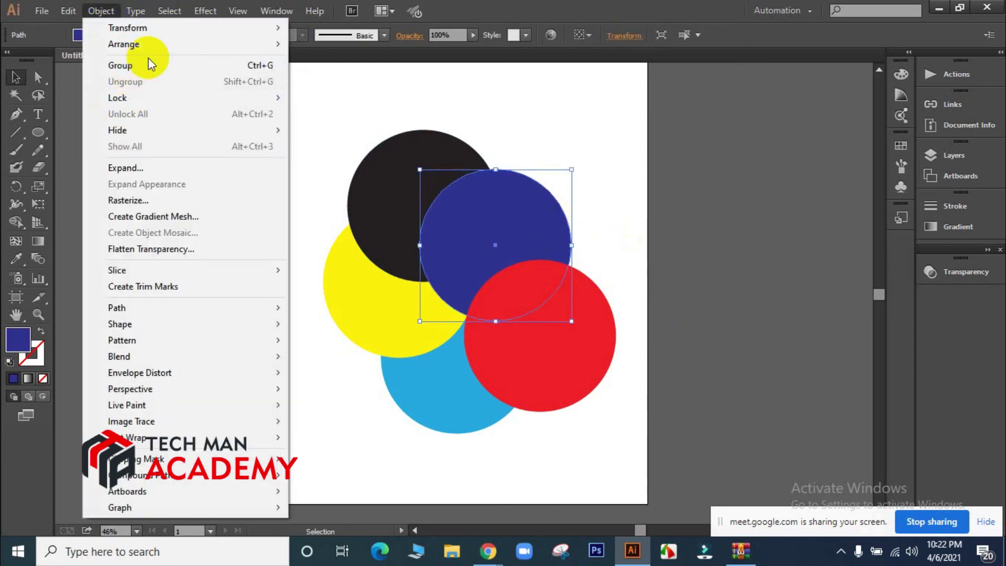
mouse_move(156, 48)
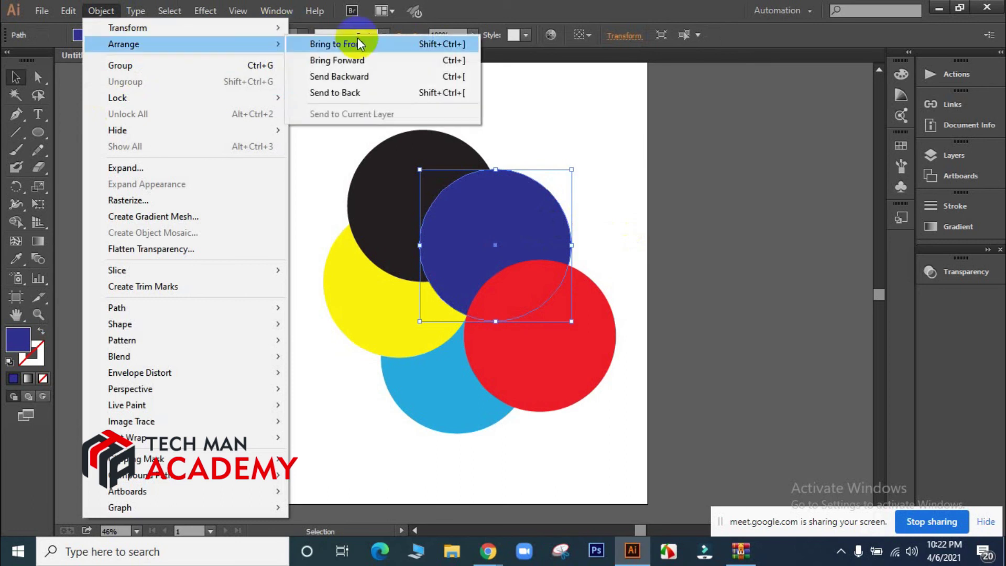
left_click(338, 45)
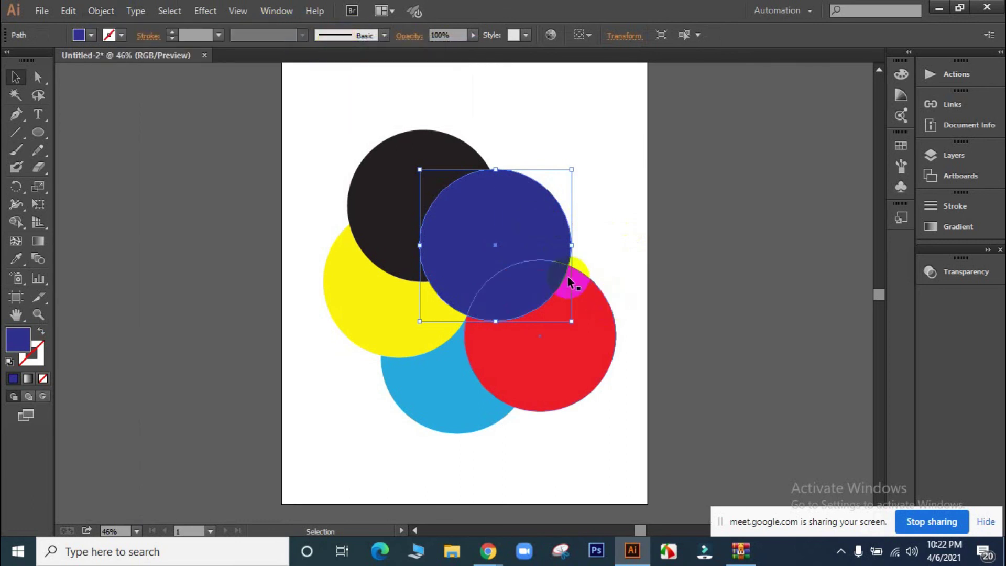
left_click(694, 232)
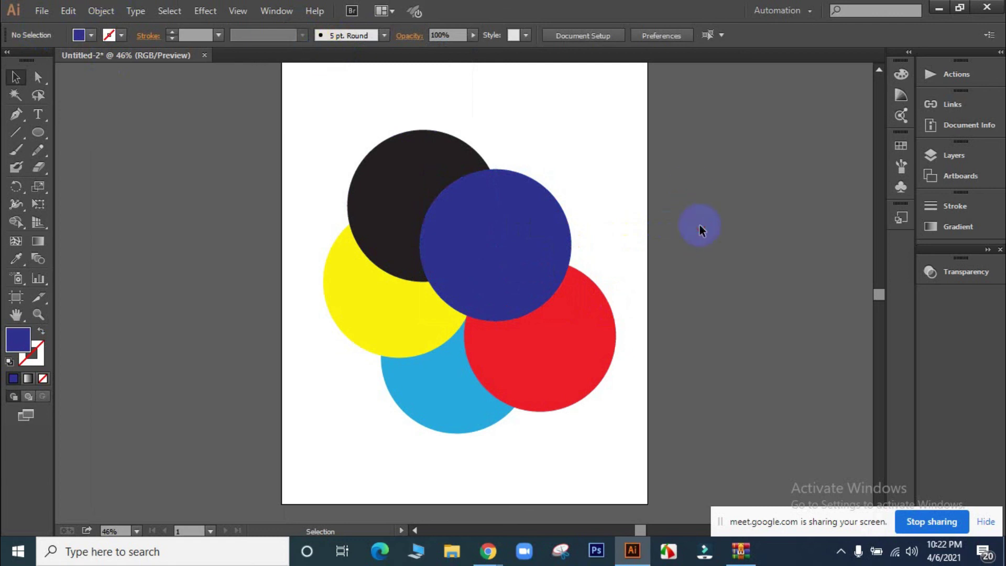
Check the dark blue circle's context commands without and with it selected, locate the Arrange options, and deselect the circle
right_click(480, 249)
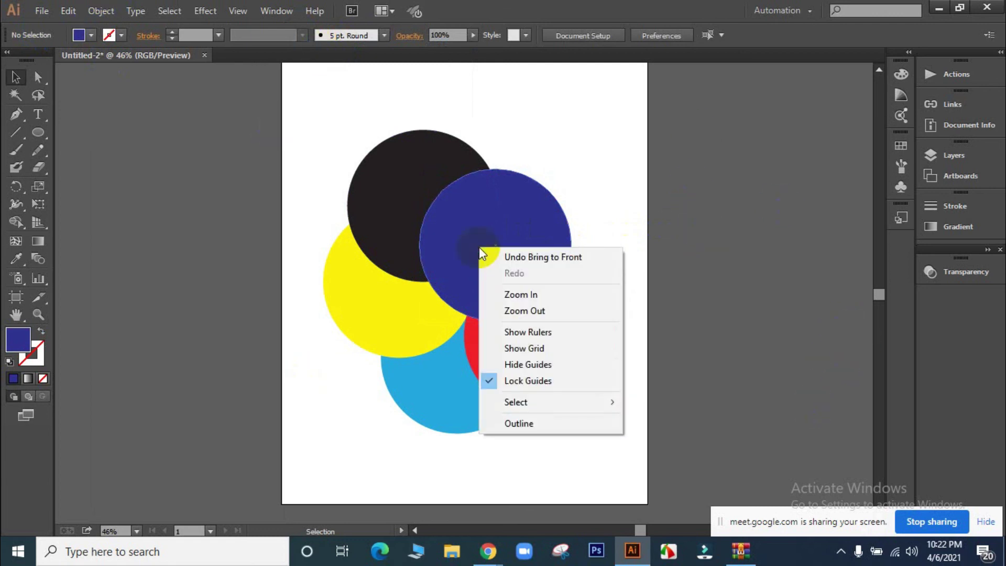
left_click(673, 362)
left_click(487, 249)
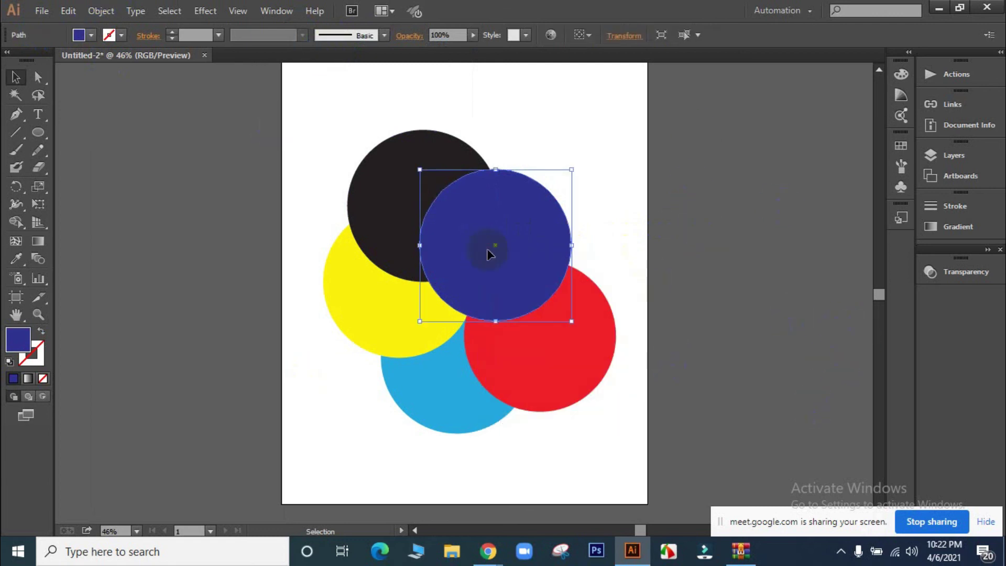
right_click(501, 271)
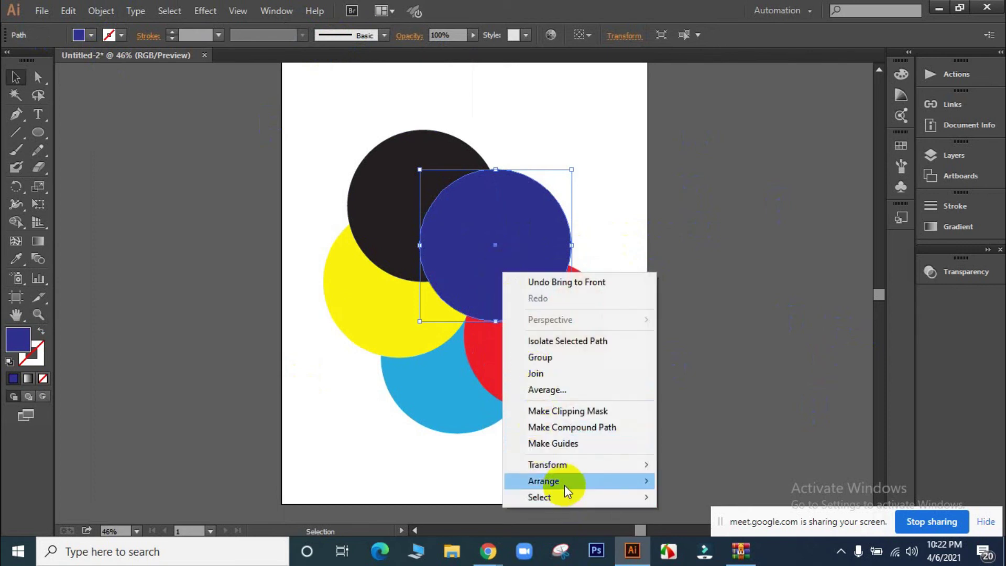
mouse_move(593, 483)
left_click(706, 388)
left_click(706, 387)
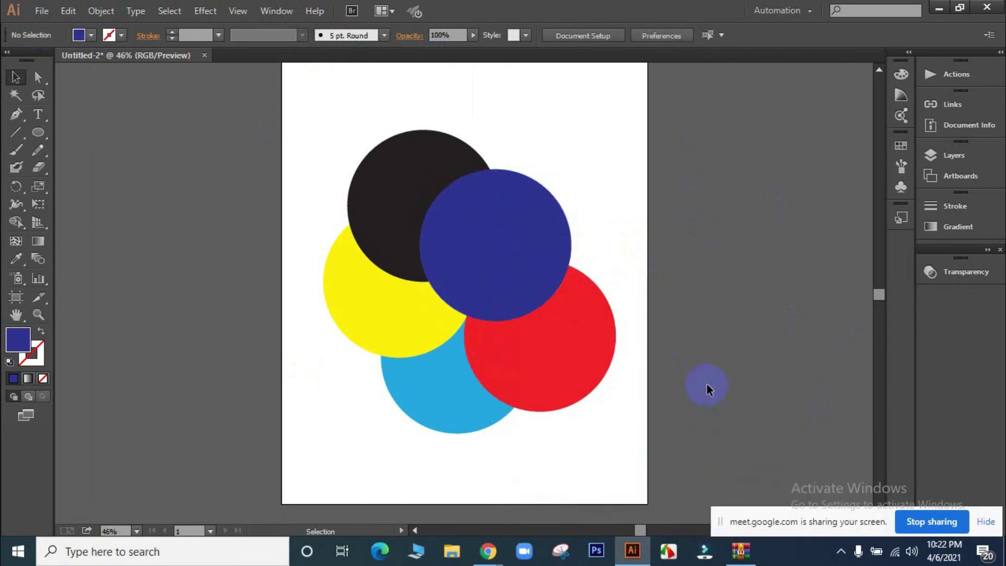
Select all five overlapping circles, move them together slightly higher on the artboard, and deselect them
left_click_drag(306, 106, 575, 438)
left_click_drag(518, 359, 521, 336)
left_click(718, 302)
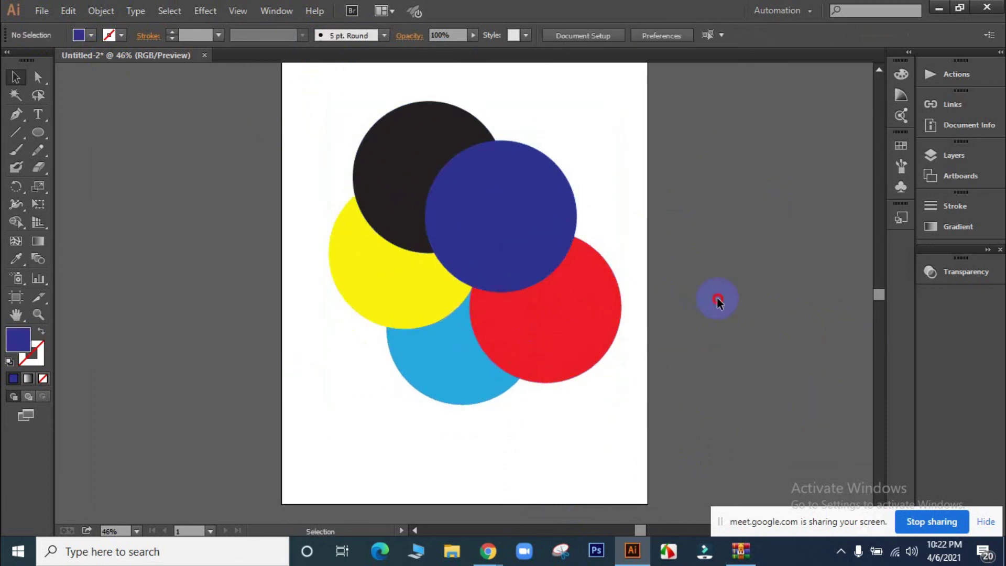
Switch to the Chrome browser window that has the Facebook page open
left_click(492, 554)
left_click(436, 461)
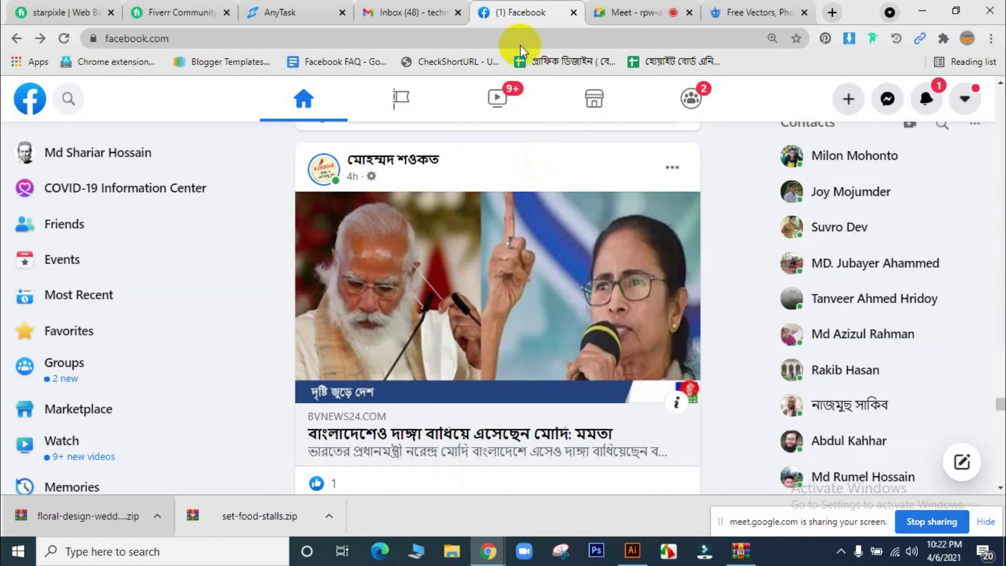